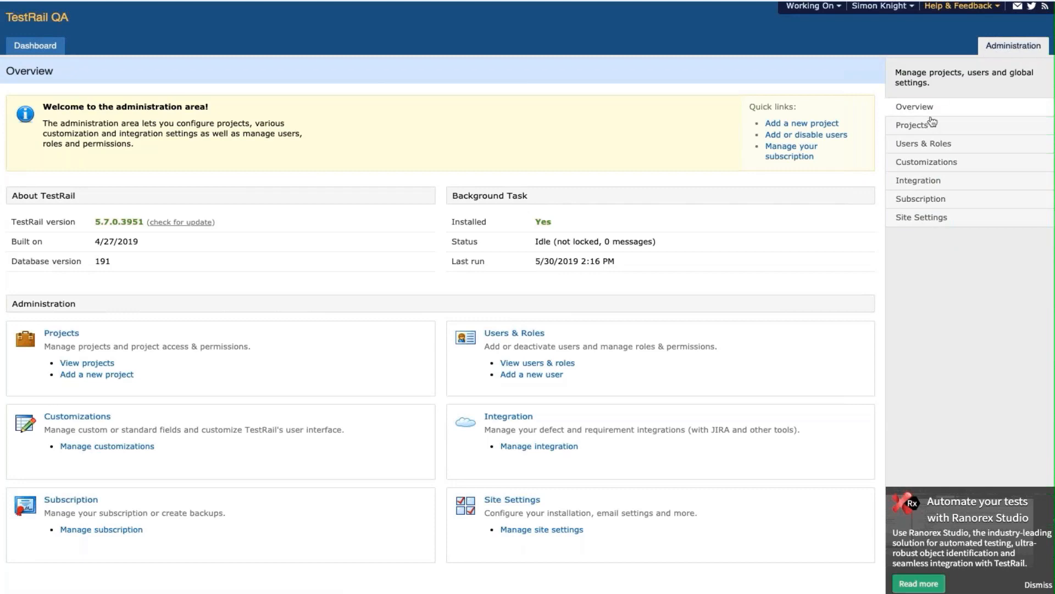
pyautogui.click(929, 144)
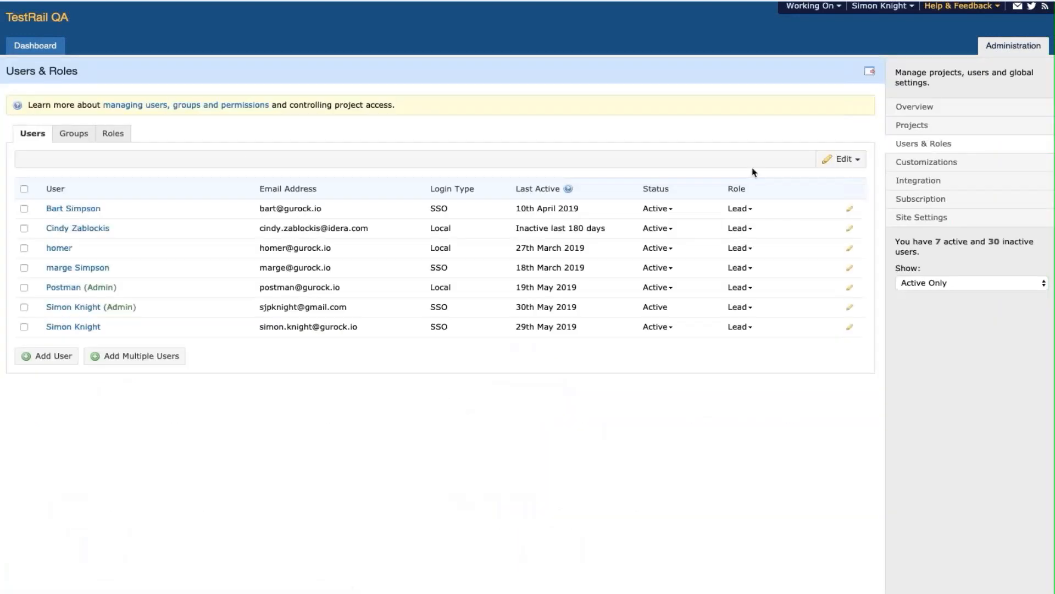
pyautogui.click(74, 134)
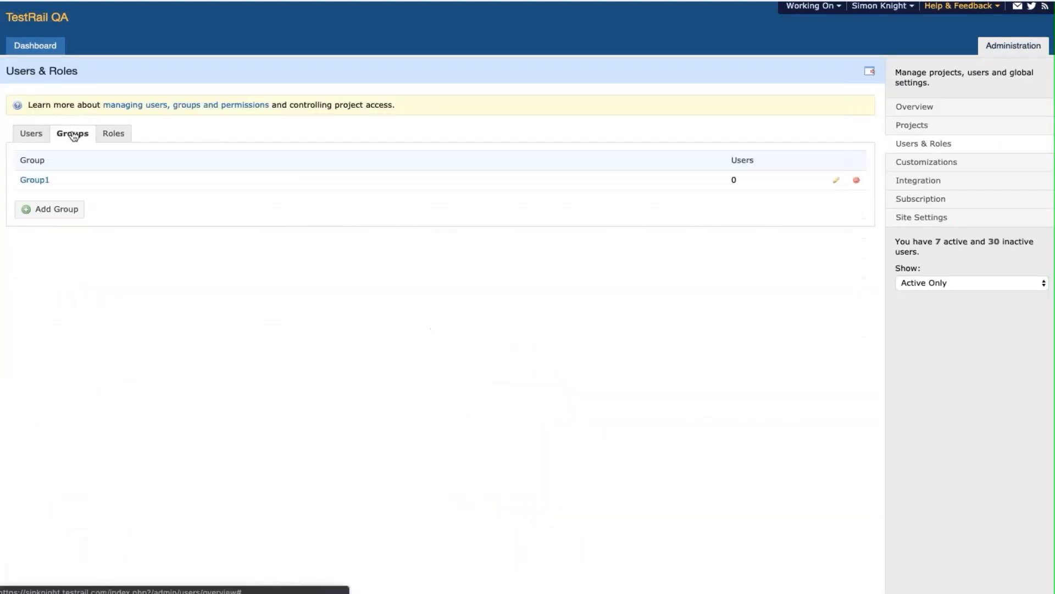
pyautogui.click(110, 136)
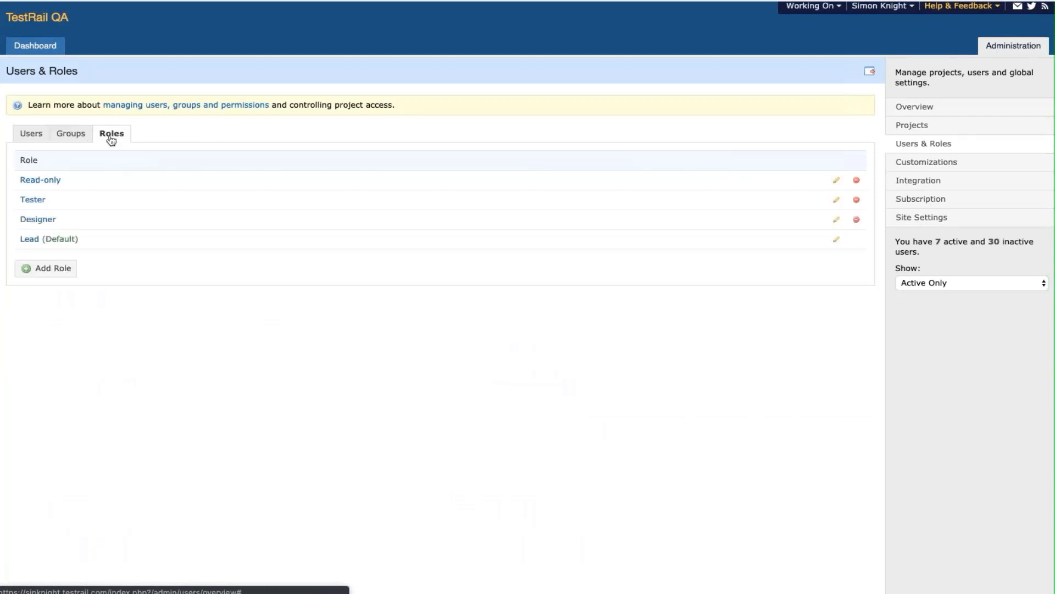
pyautogui.click(27, 240)
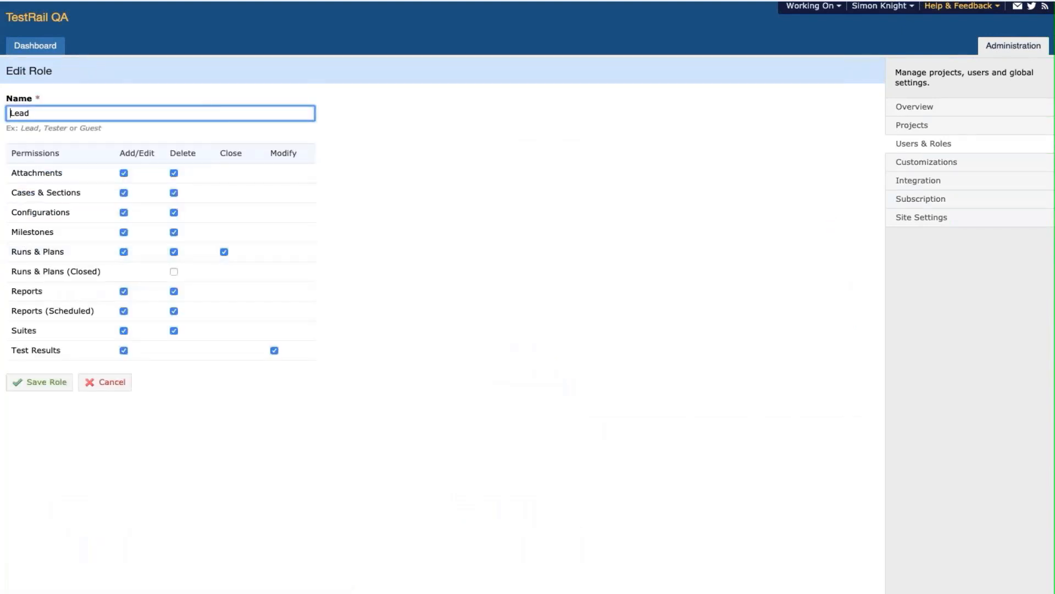
pyautogui.click(1014, 48)
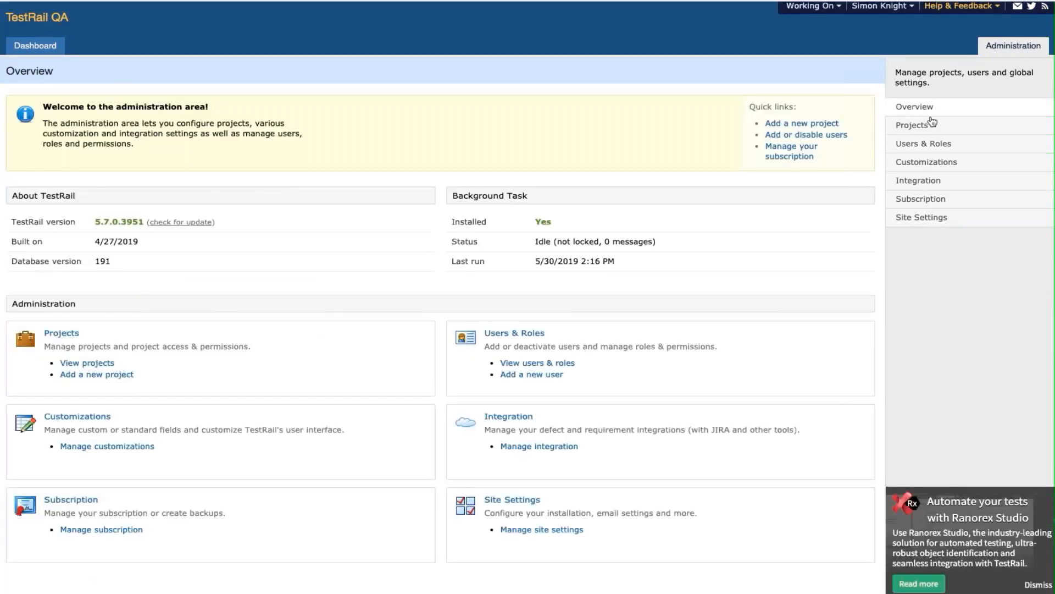
pyautogui.click(929, 144)
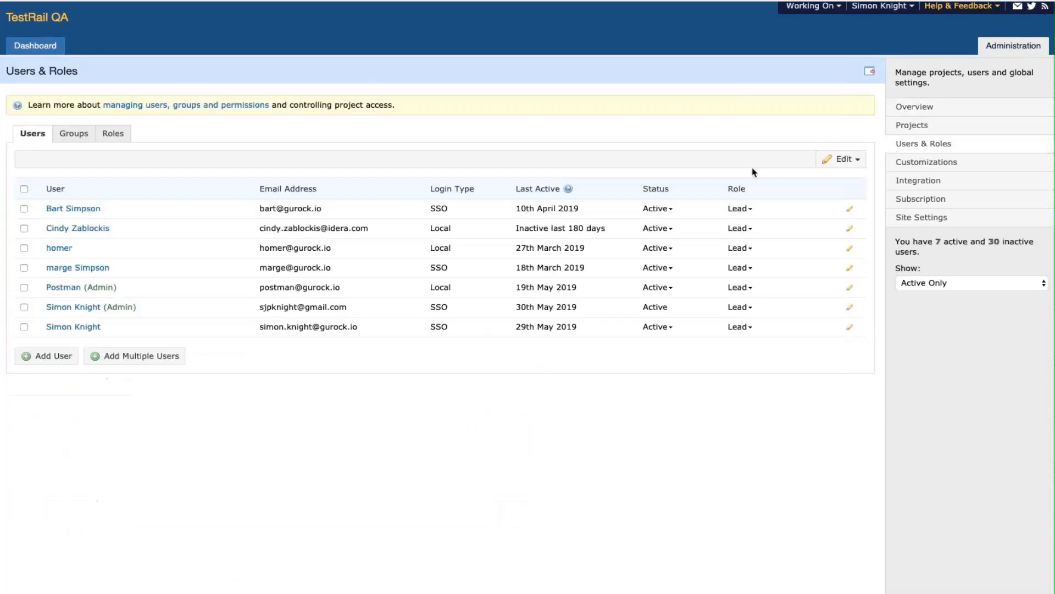
pyautogui.click(74, 135)
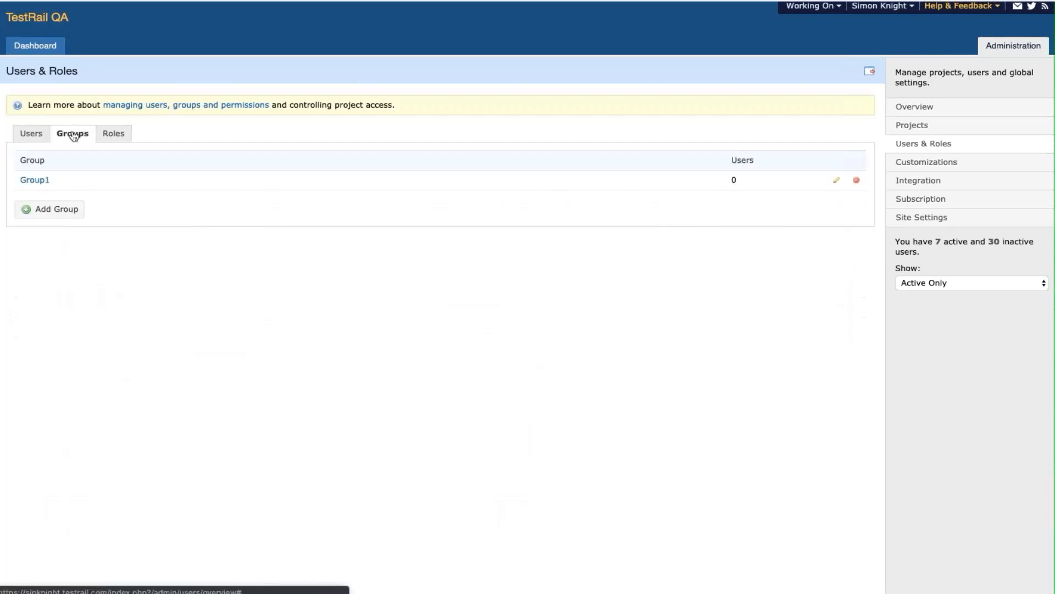
pyautogui.click(111, 139)
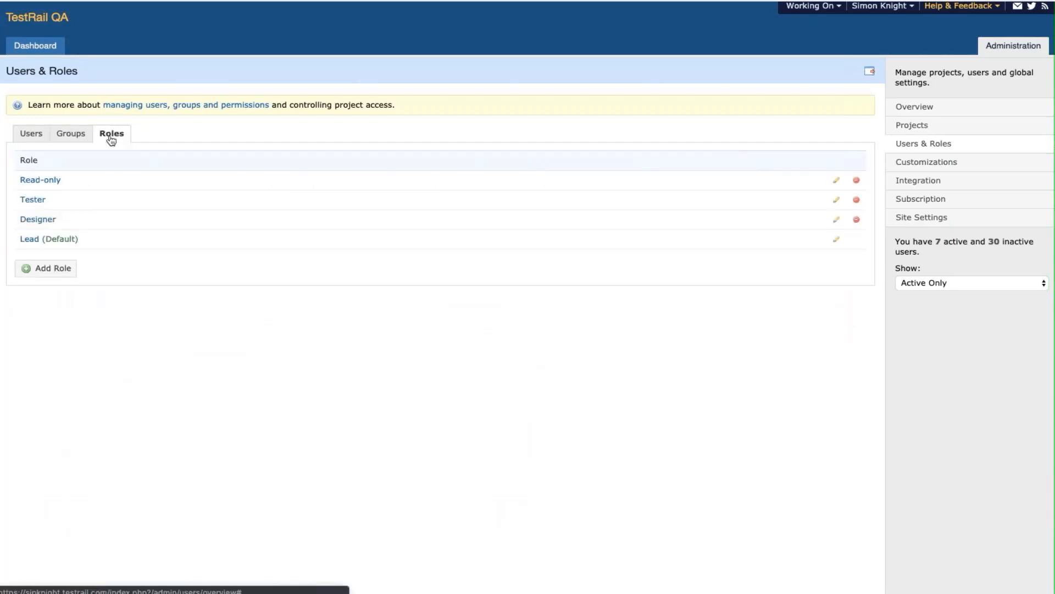
pyautogui.click(28, 240)
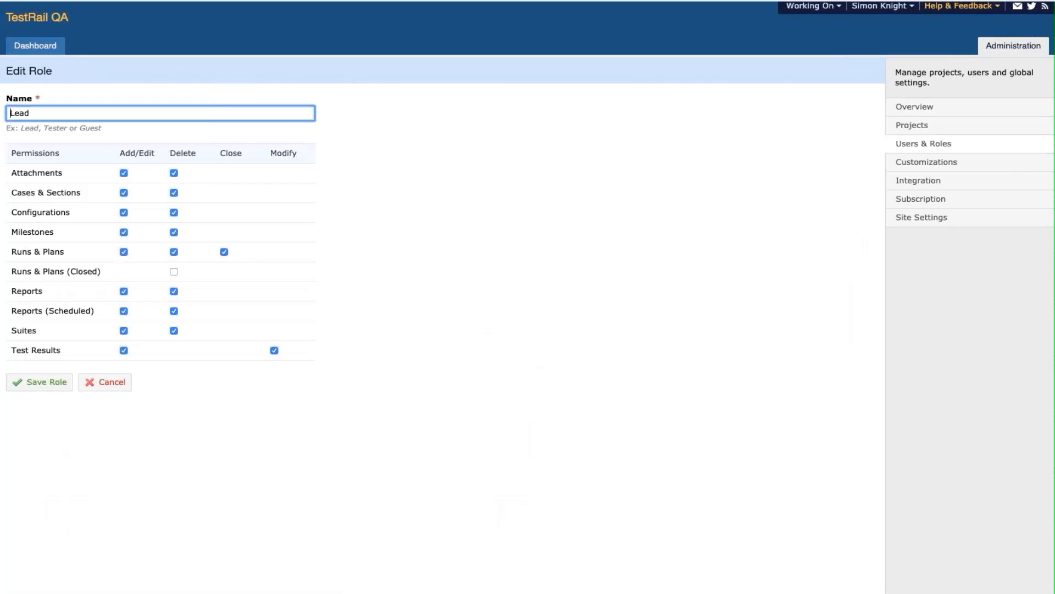
pyautogui.click(1015, 47)
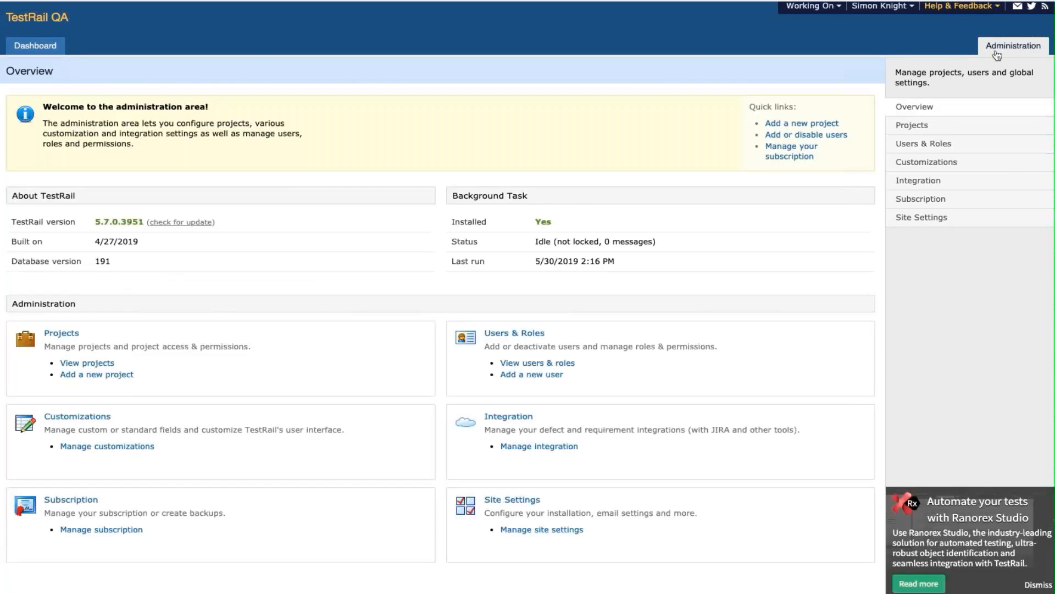
pyautogui.click(928, 143)
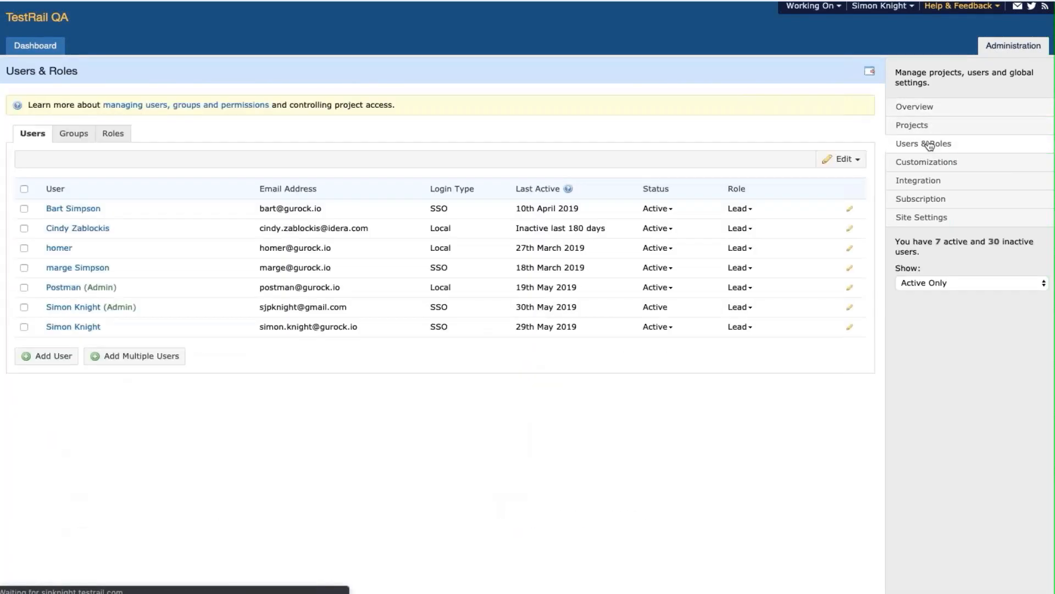
pyautogui.click(73, 135)
pyautogui.click(111, 138)
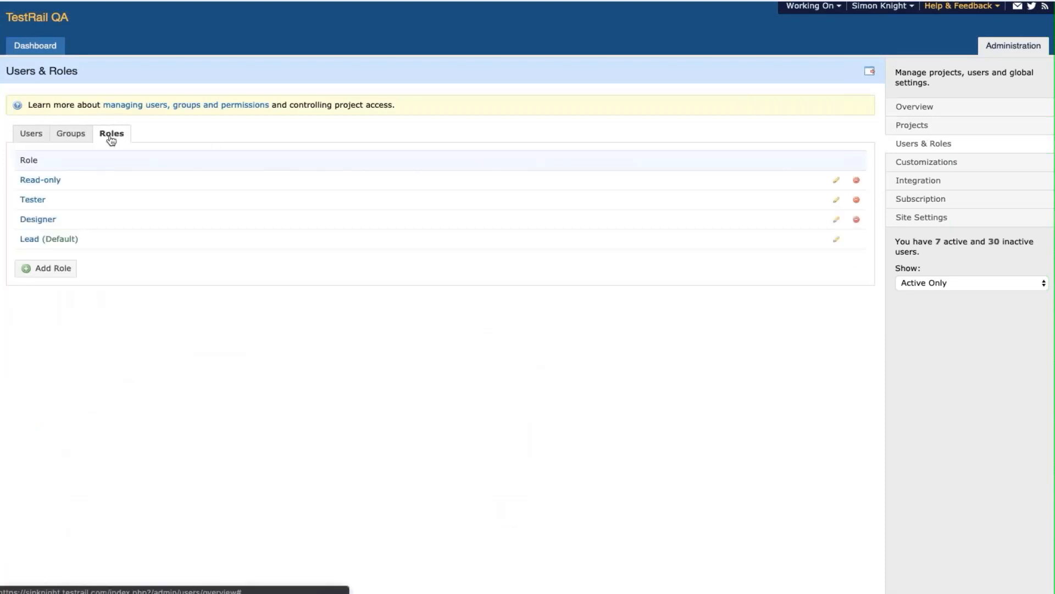
pyautogui.click(28, 239)
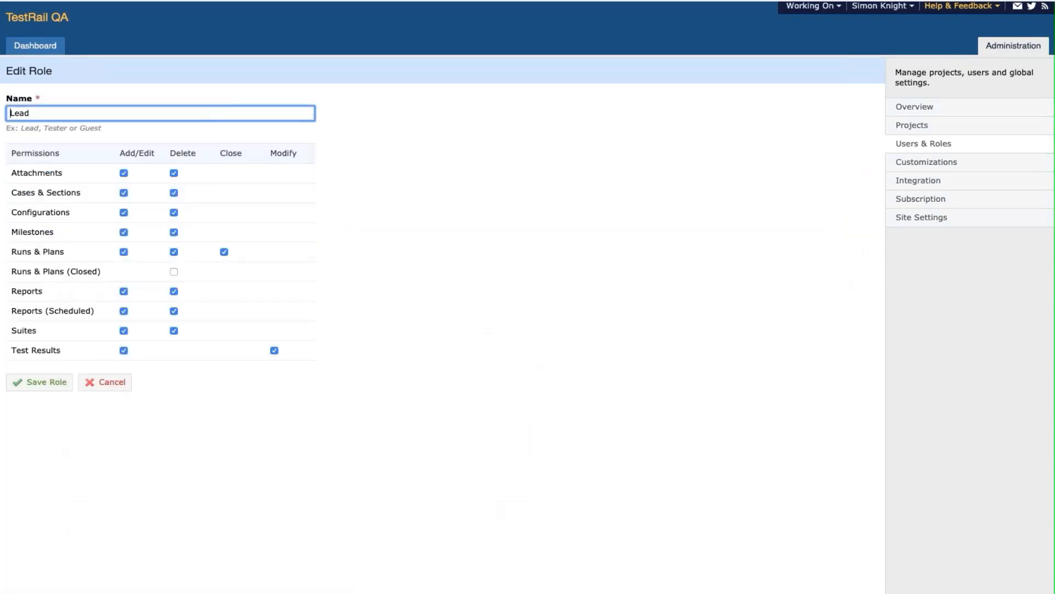
pyautogui.click(1016, 48)
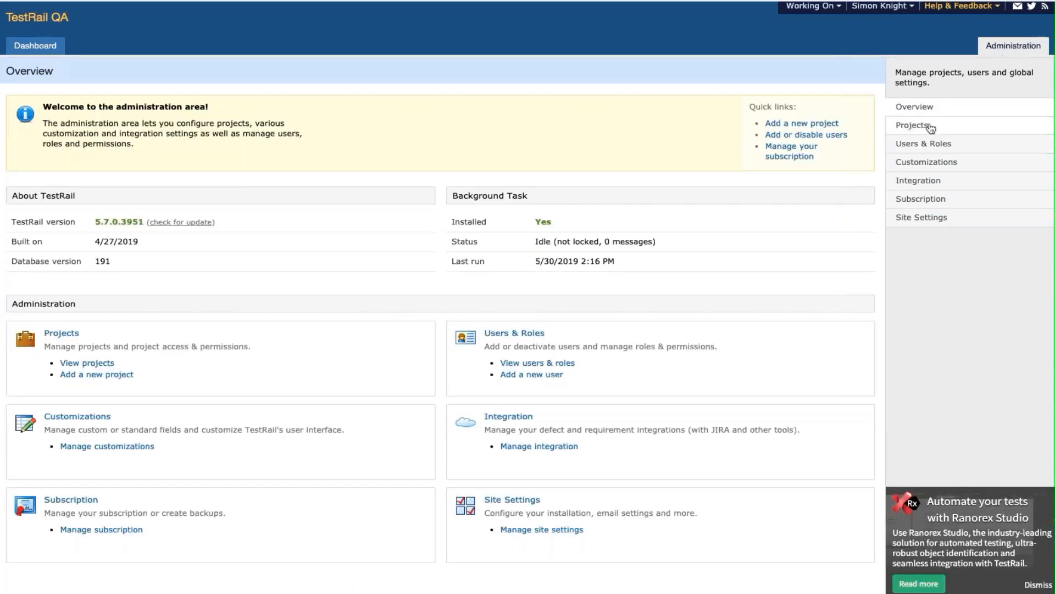
# - On the Users & Roles page, start a new role named Test Manager
pyautogui.click(933, 143)
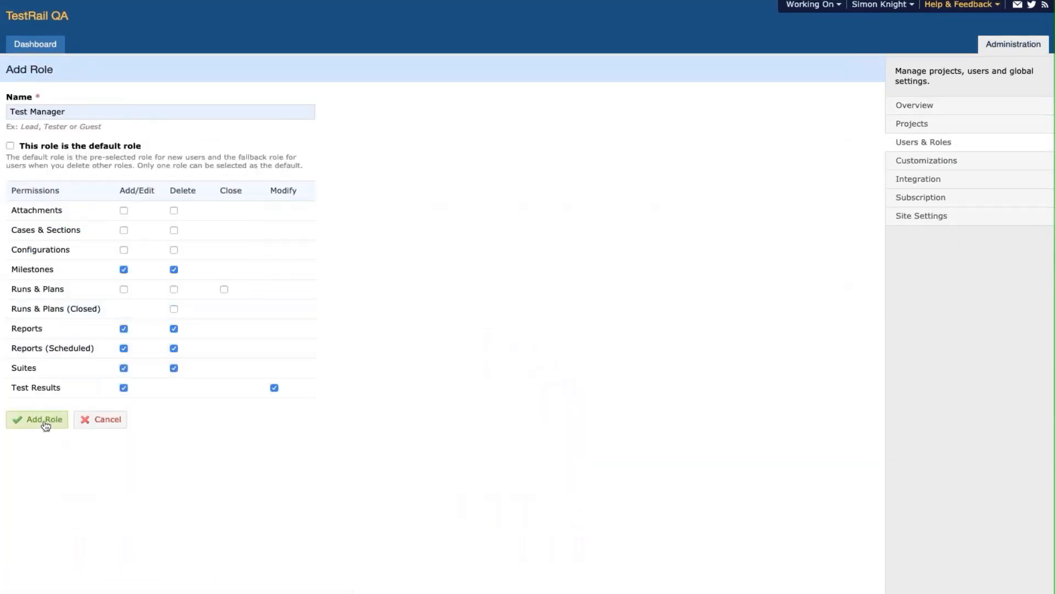
pyautogui.click(45, 422)
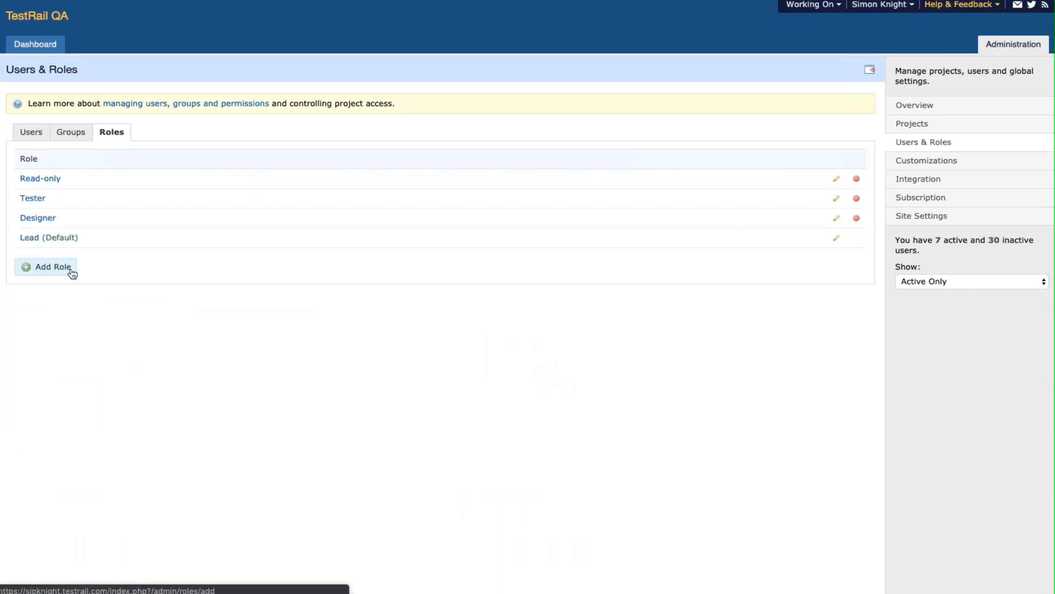
pyautogui.click(72, 269)
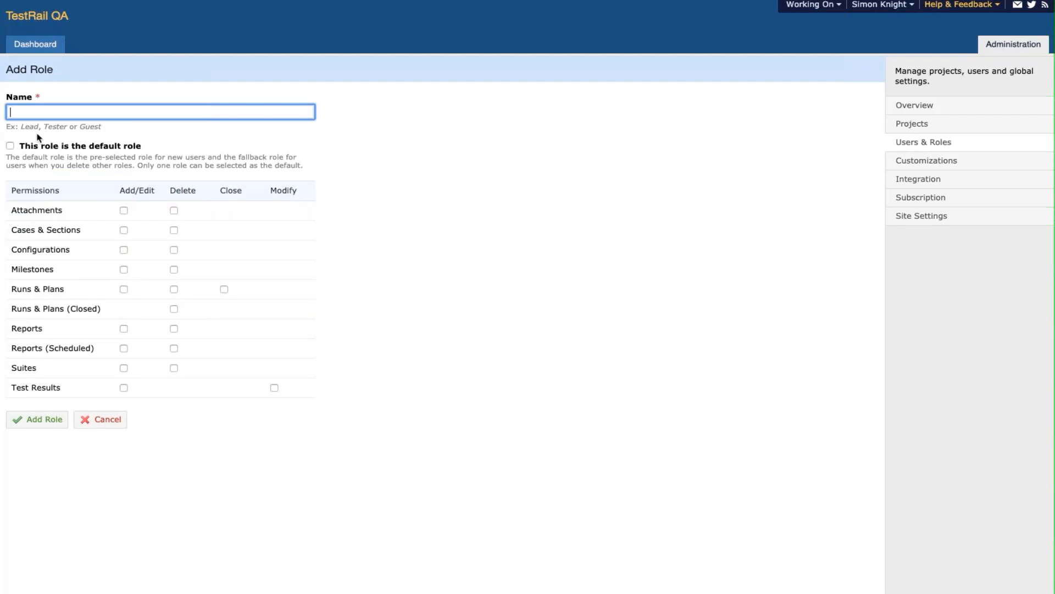
pyautogui.write('Test')
pyautogui.press('Down')
pyautogui.press('Return')
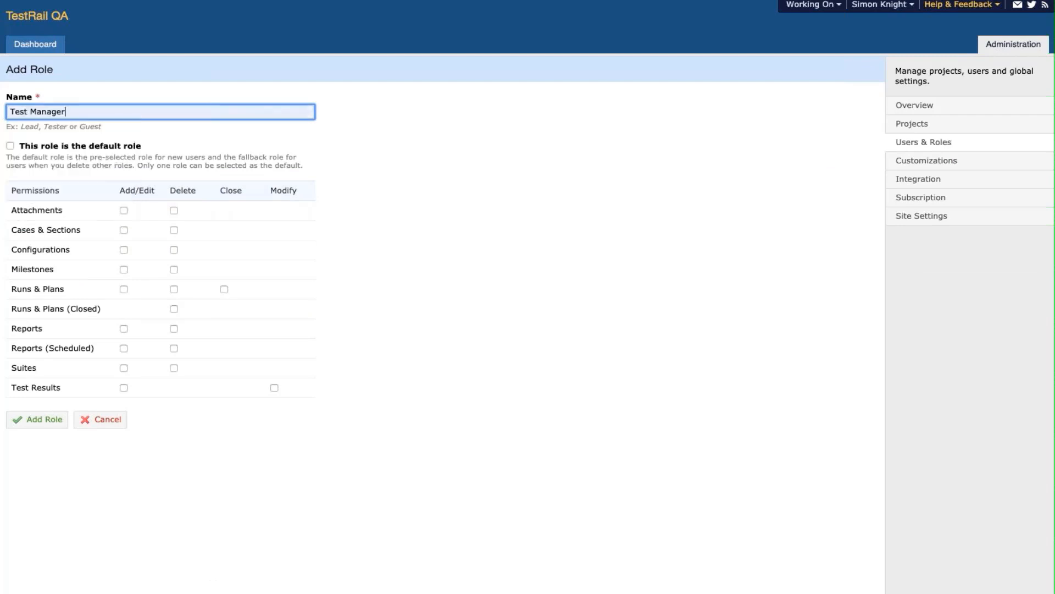
# - Grant add/edit on results, suites, reports, scheduled reports, milestones; delete on suites and reports; save
pyautogui.click(123, 388)
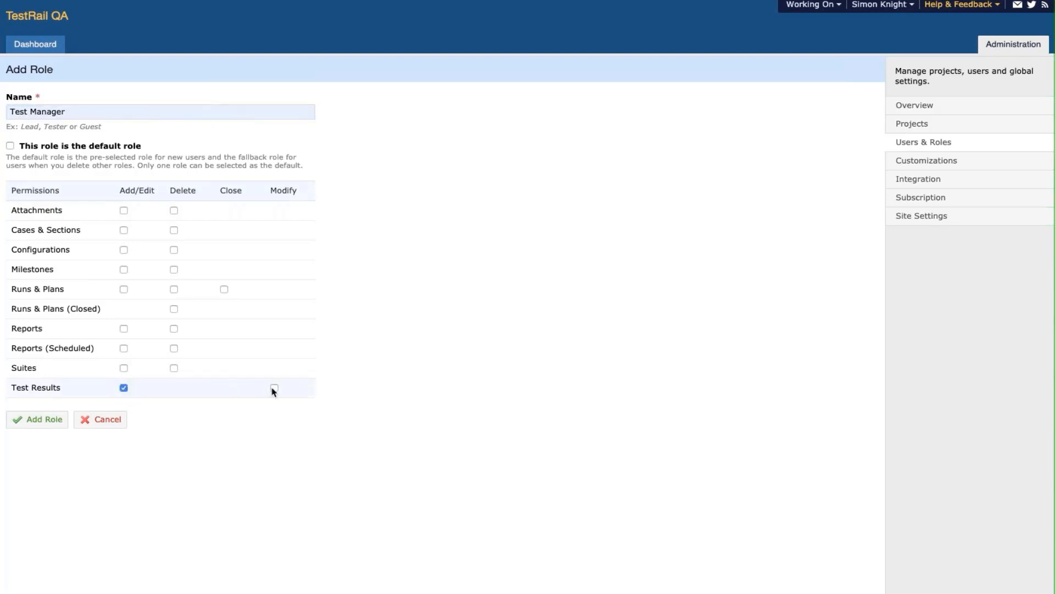
pyautogui.click(124, 368)
pyautogui.click(174, 368)
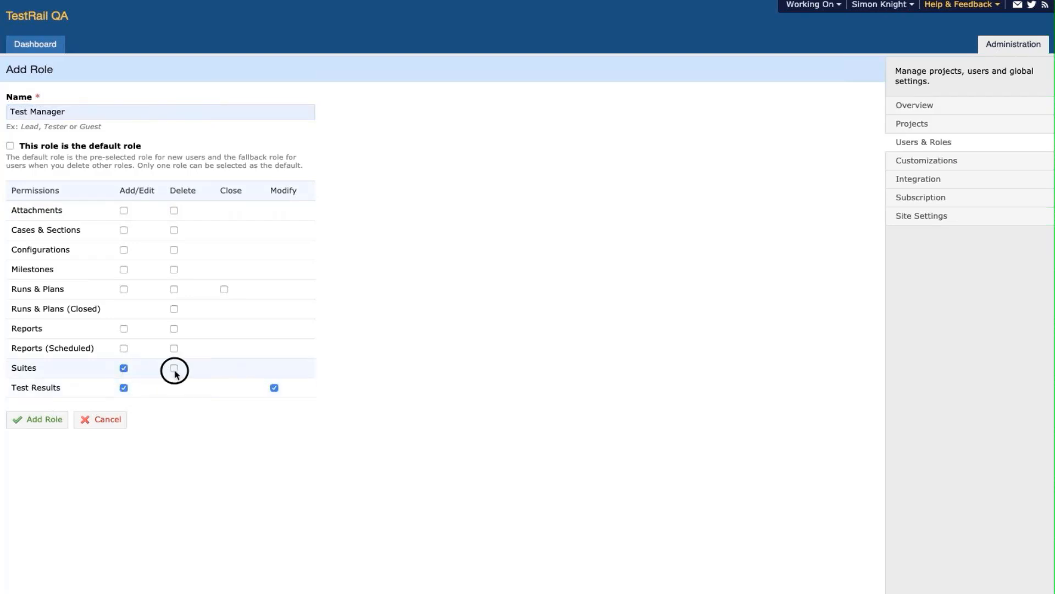
pyautogui.click(123, 349)
pyautogui.click(173, 349)
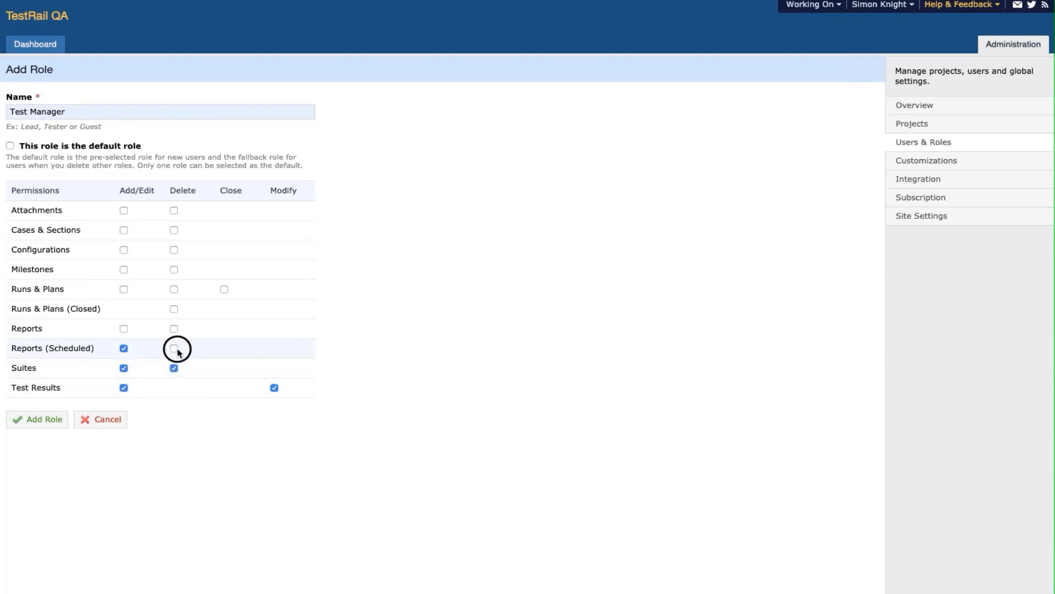
pyautogui.click(125, 329)
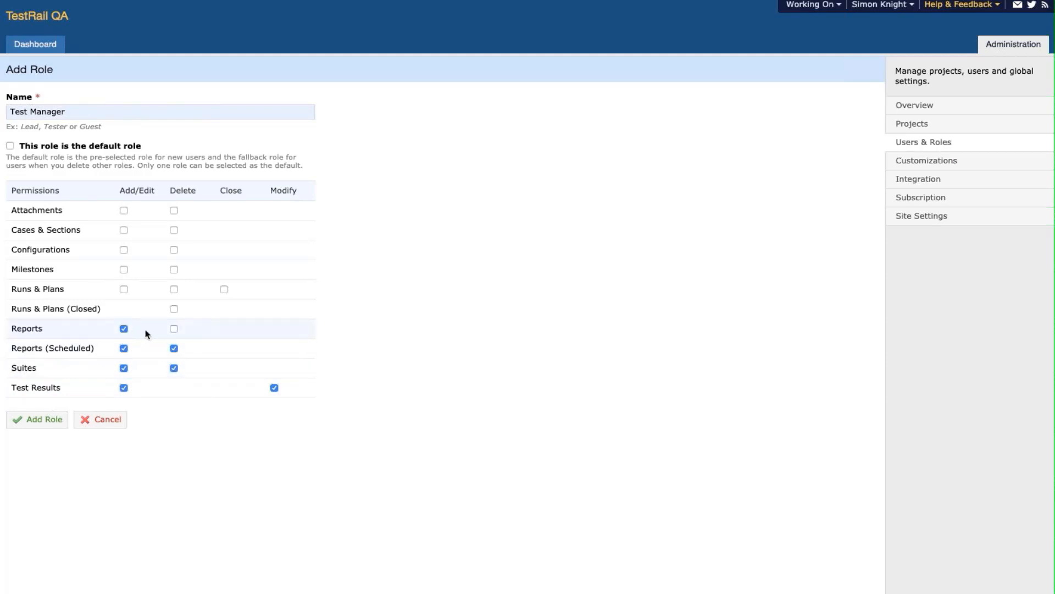
pyautogui.click(177, 332)
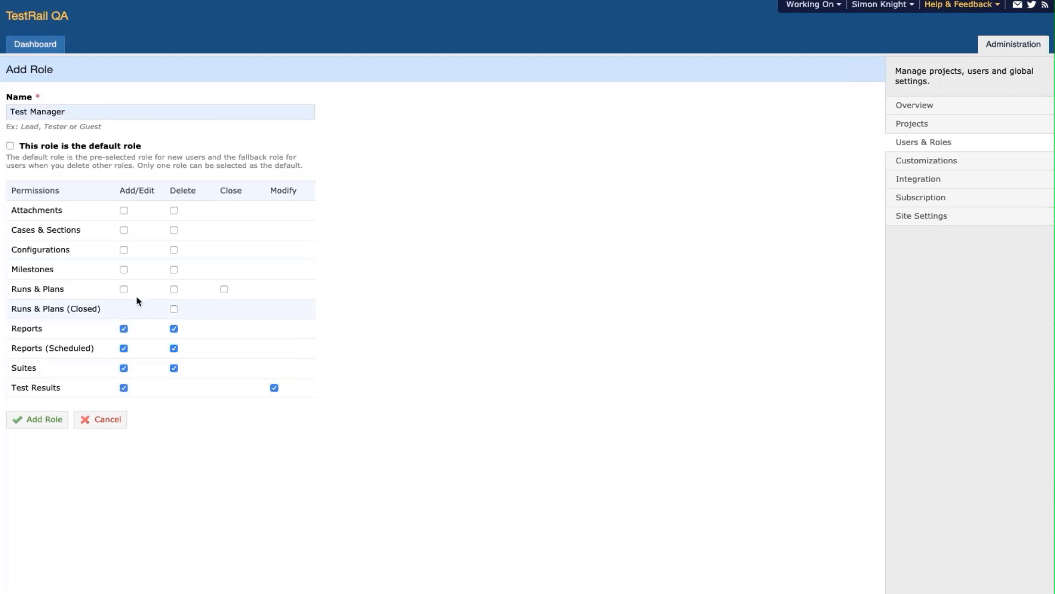
pyautogui.click(124, 270)
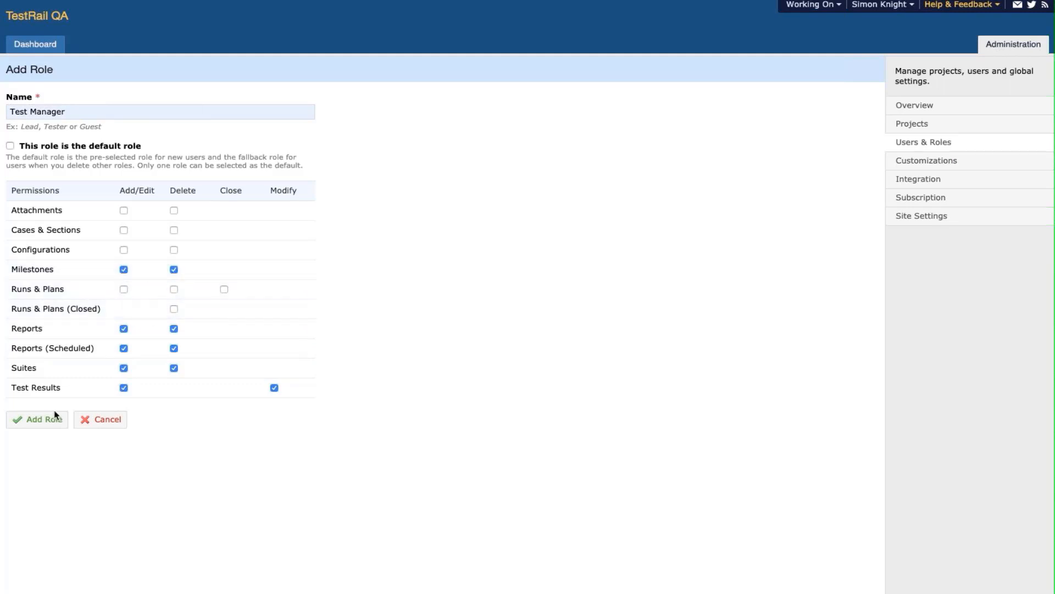
pyautogui.click(45, 425)
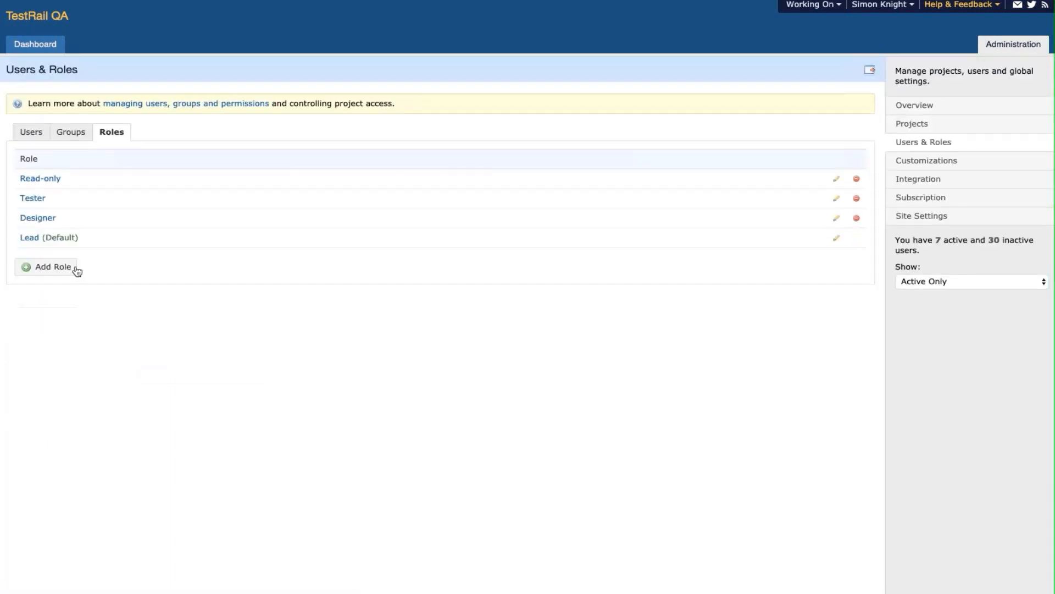
# - Start another Test Manager role with add/edit and modify rights on Test Results
pyautogui.click(73, 272)
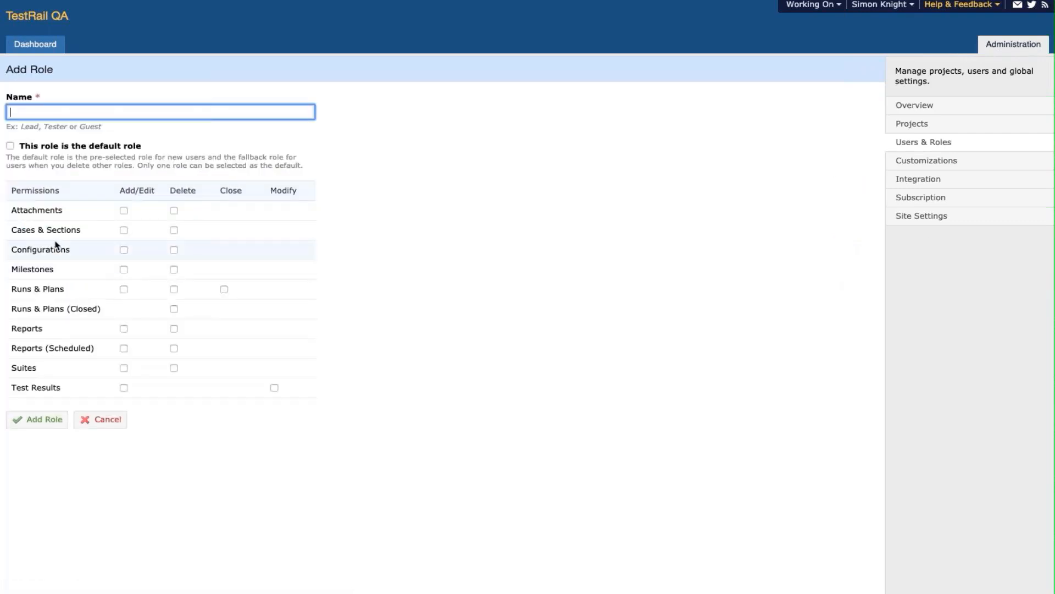
pyautogui.write('Test')
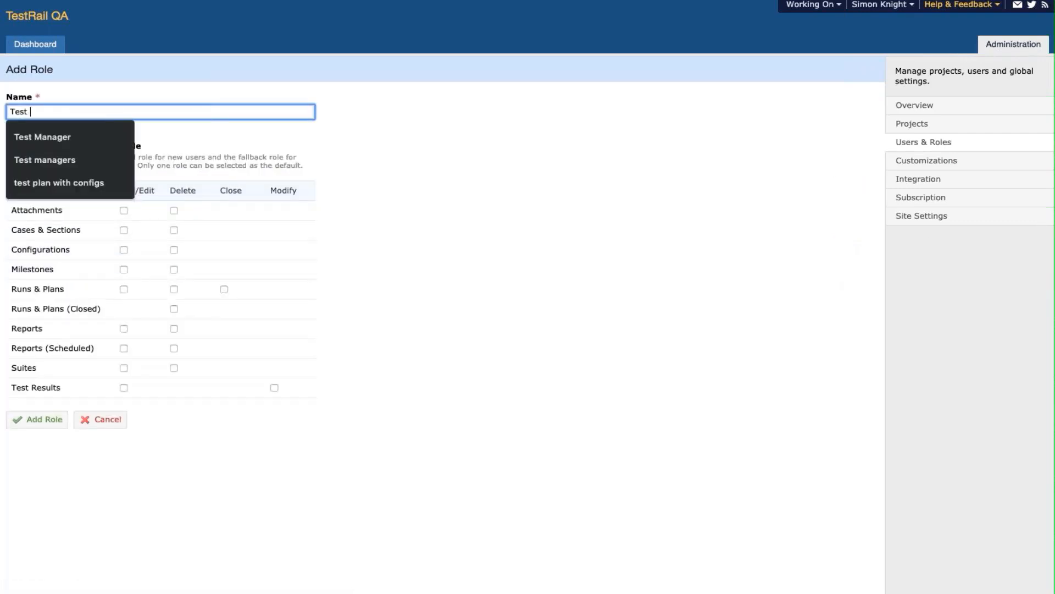
pyautogui.press('Down')
pyautogui.press('Return')
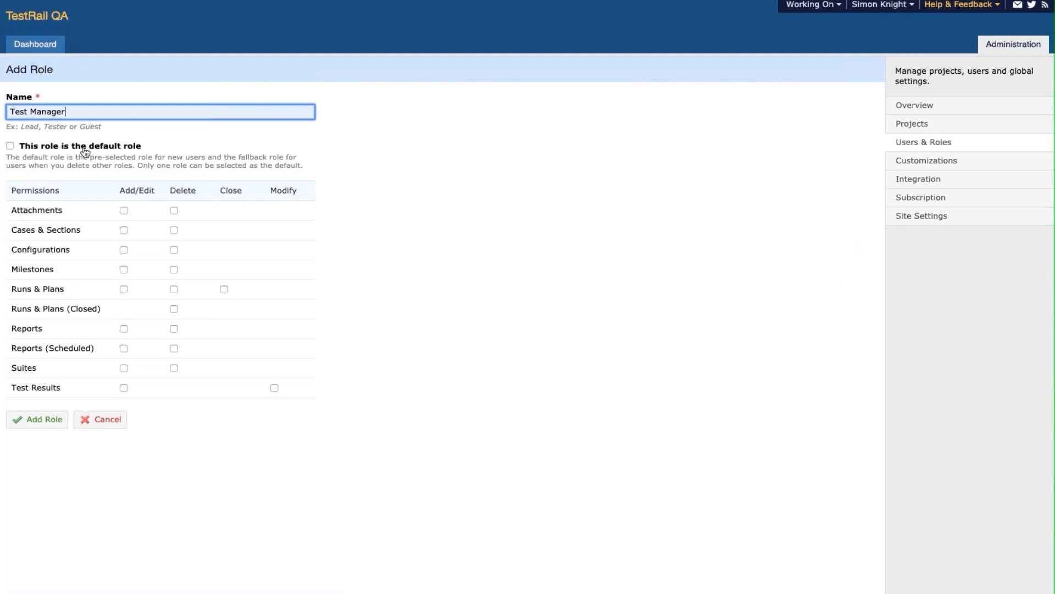
pyautogui.click(124, 388)
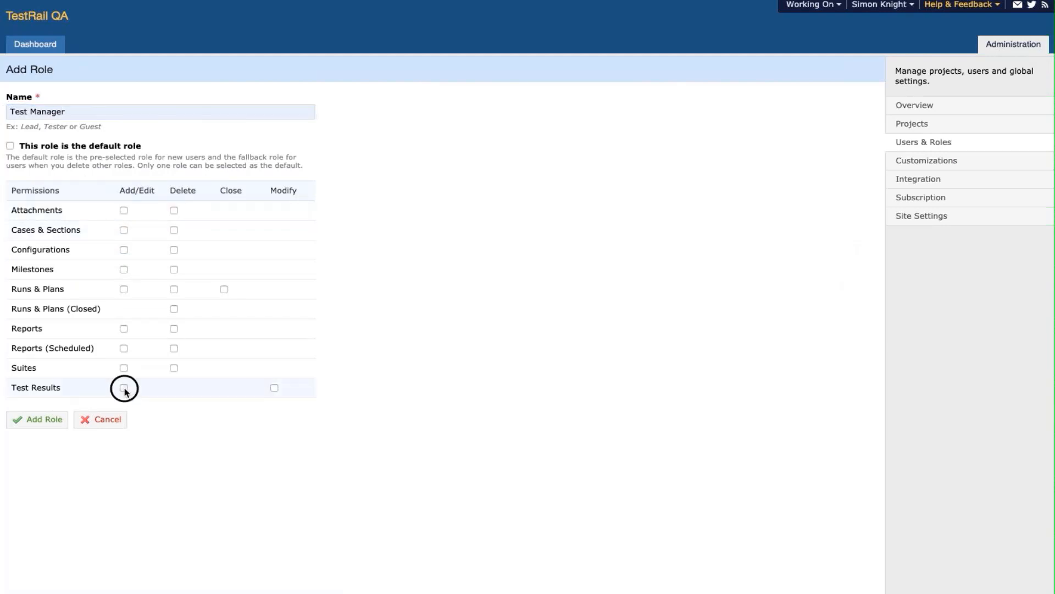
pyautogui.click(275, 388)
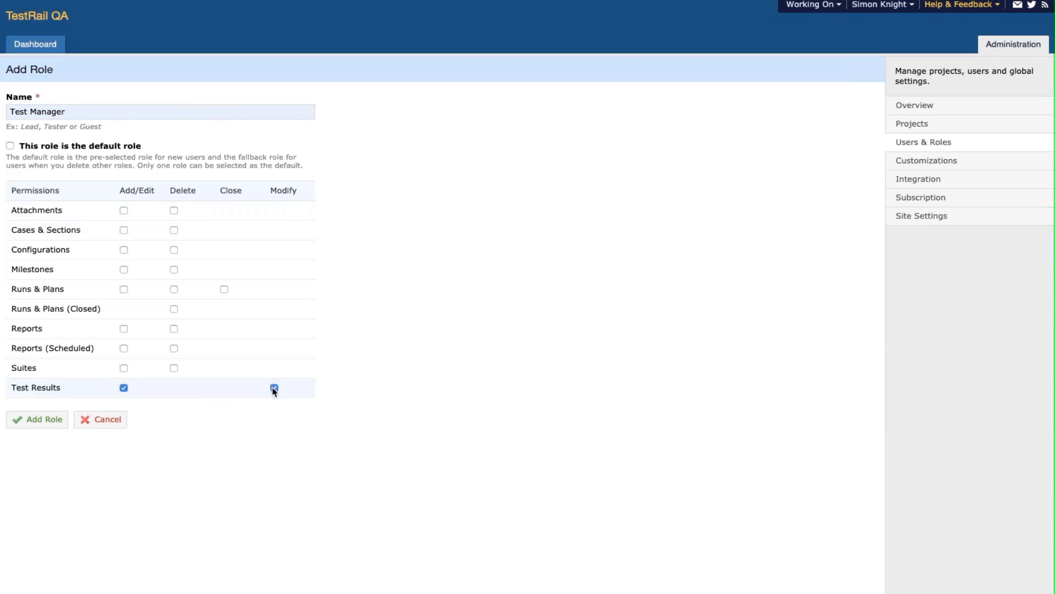
# - Allow add/edit and delete on Suites, Reports and Reports (Scheduled), add/edit on Milestones, and save
pyautogui.click(123, 367)
pyautogui.click(173, 368)
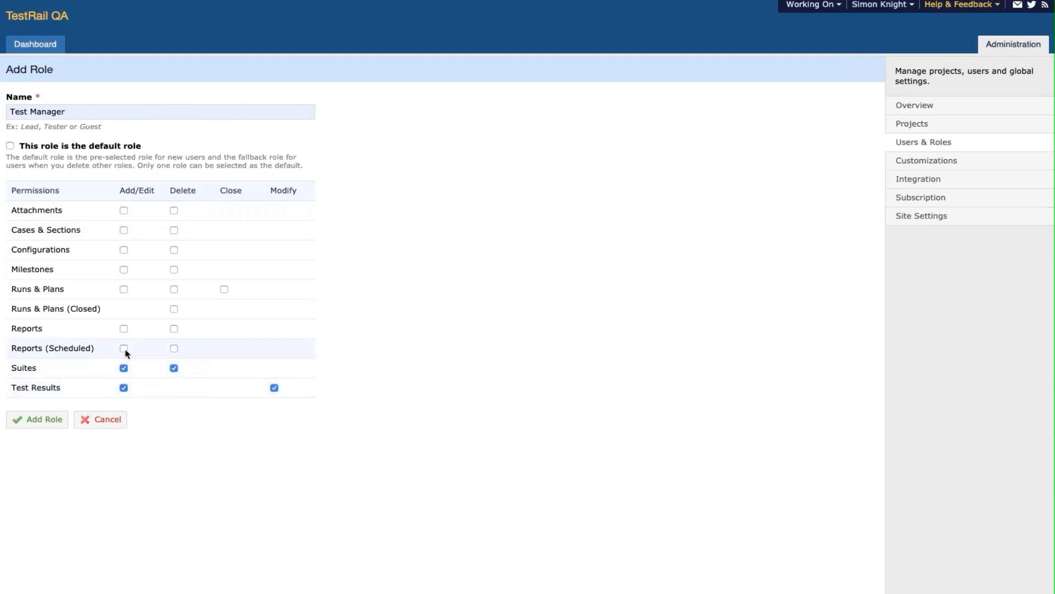
pyautogui.click(124, 349)
pyautogui.click(174, 348)
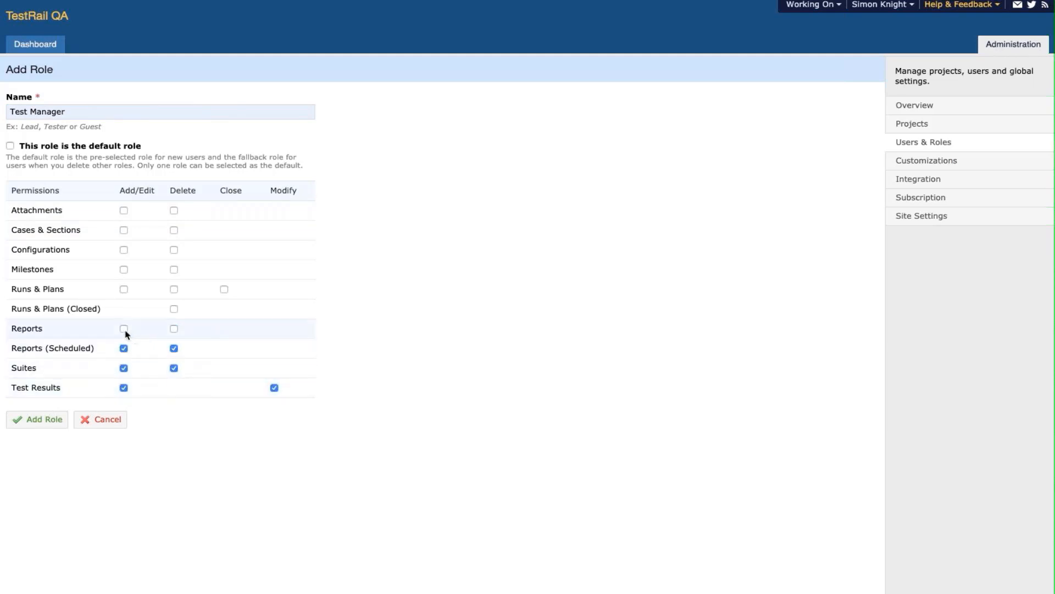
pyautogui.click(124, 329)
pyautogui.click(174, 330)
pyautogui.click(124, 270)
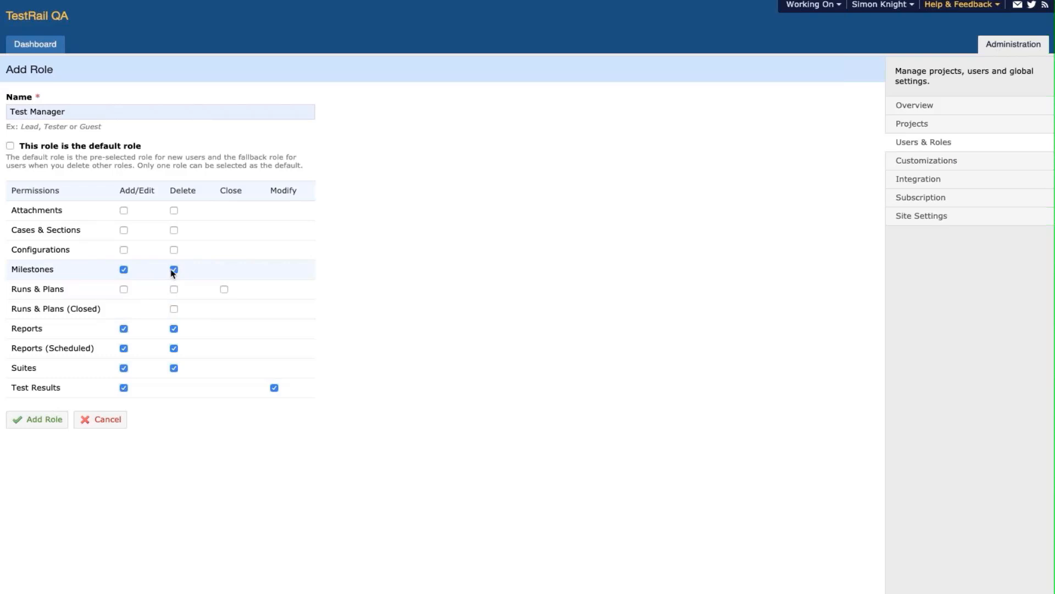
pyautogui.click(44, 422)
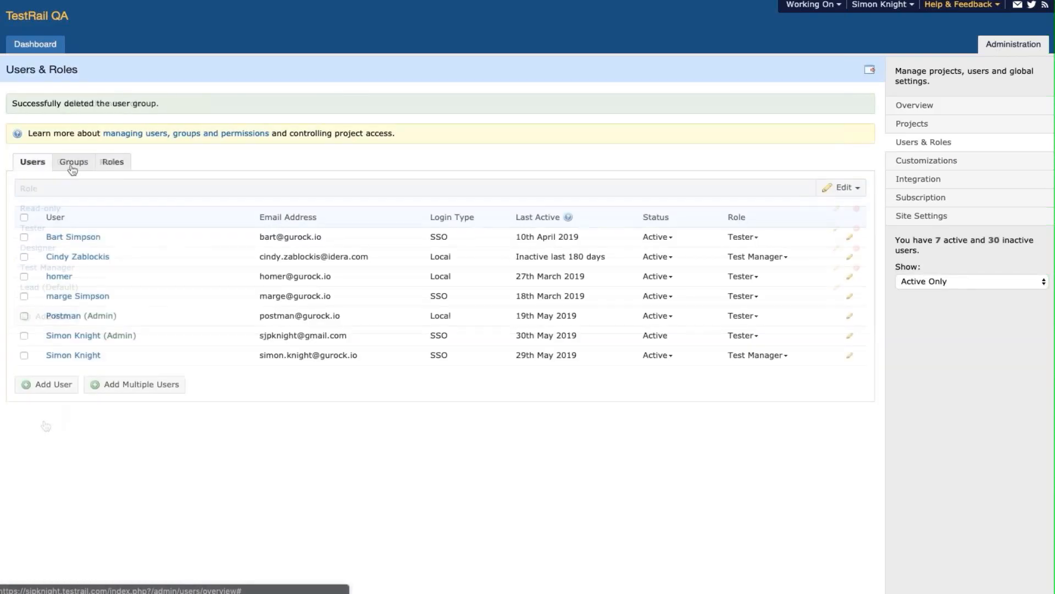
pyautogui.click(71, 168)
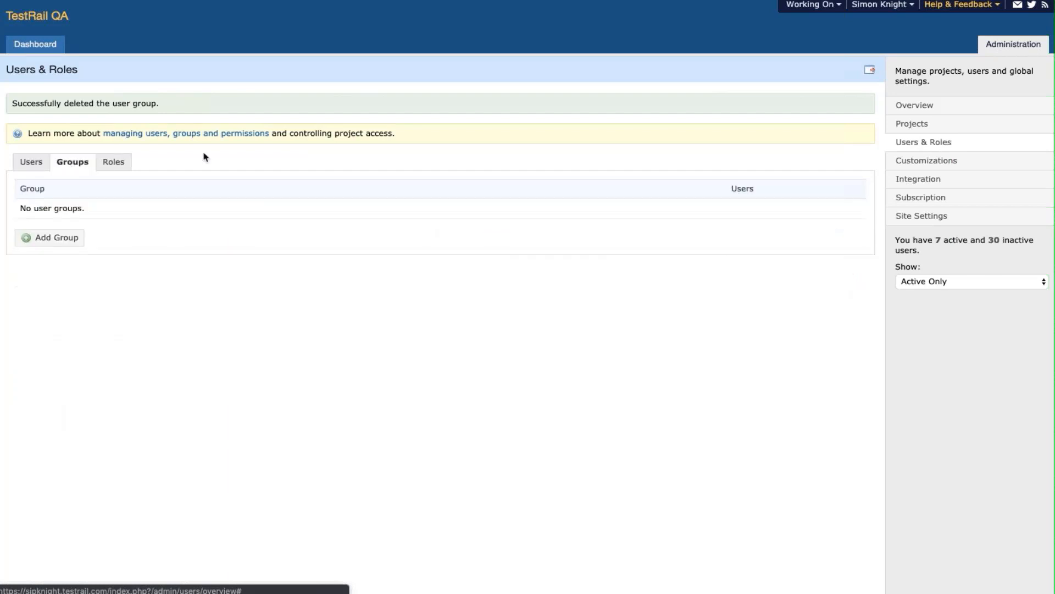
# - Create the Test managers user group containing the last listed user and one other user
pyautogui.click(48, 236)
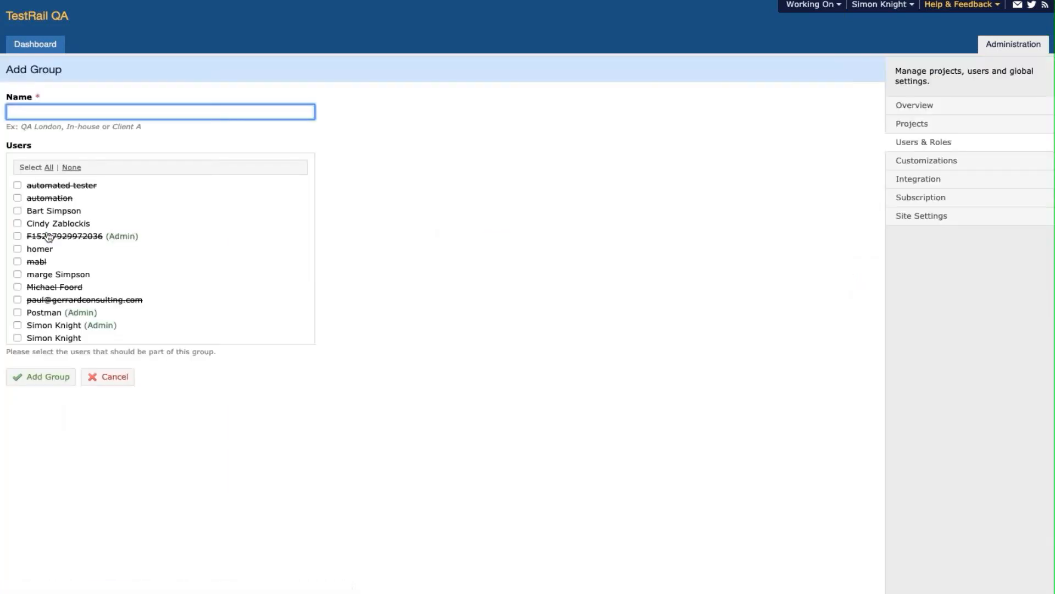
pyautogui.write('Test managers')
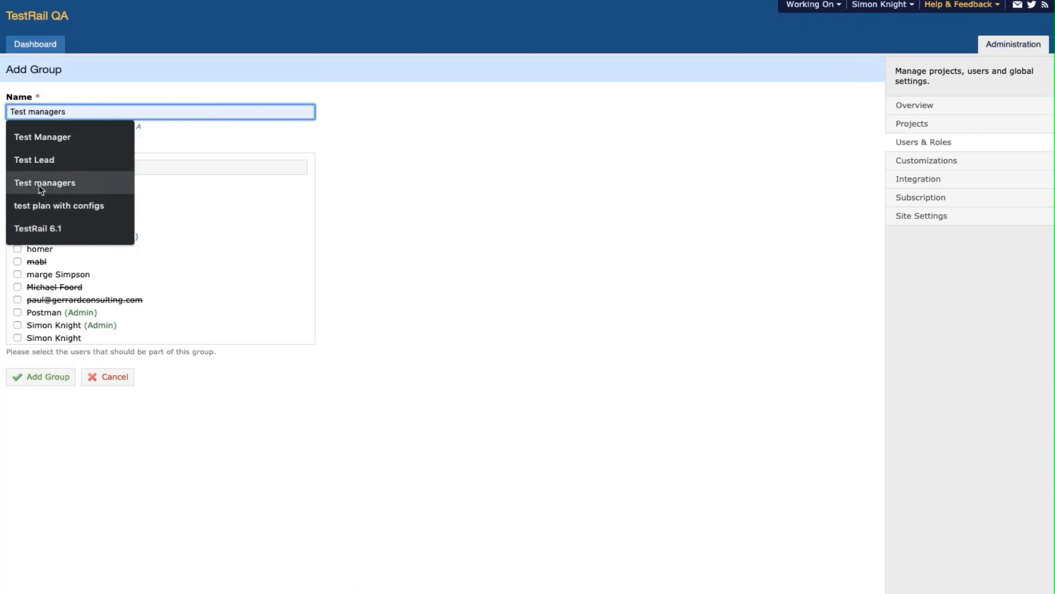
pyautogui.click(40, 187)
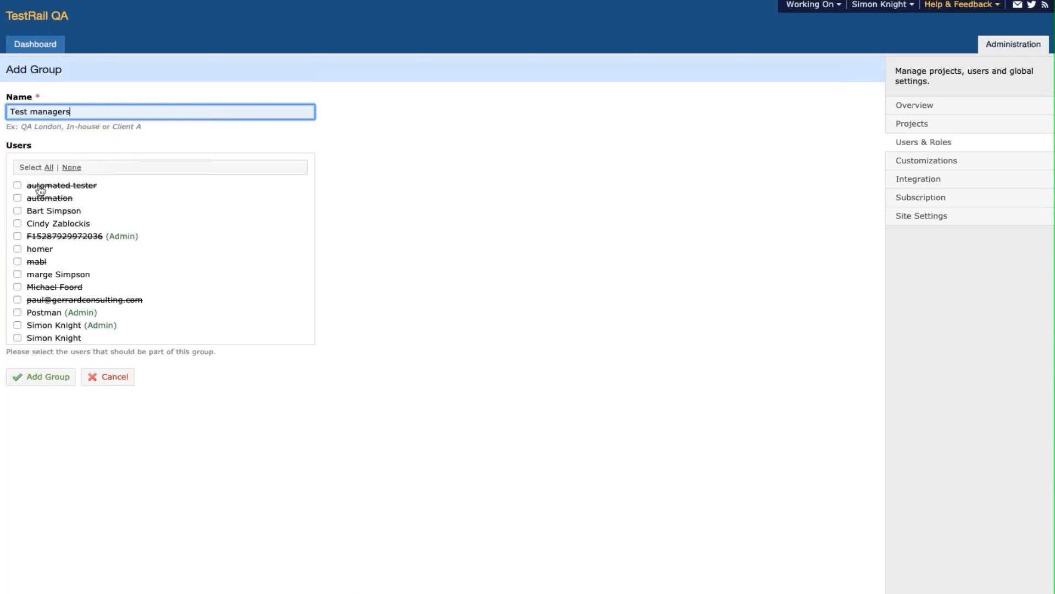
pyautogui.click(17, 338)
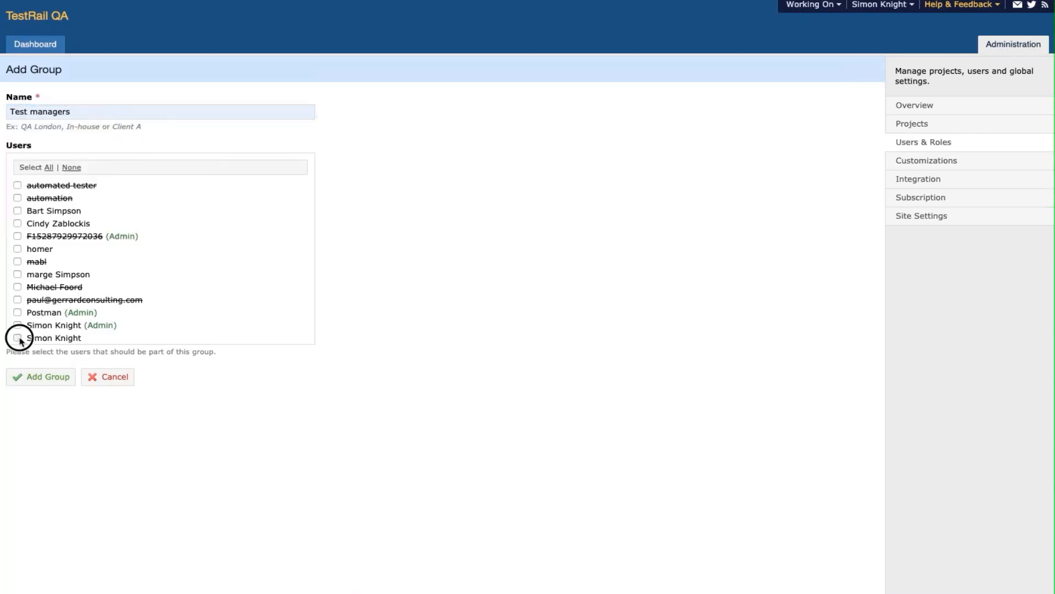
pyautogui.click(18, 223)
pyautogui.click(58, 379)
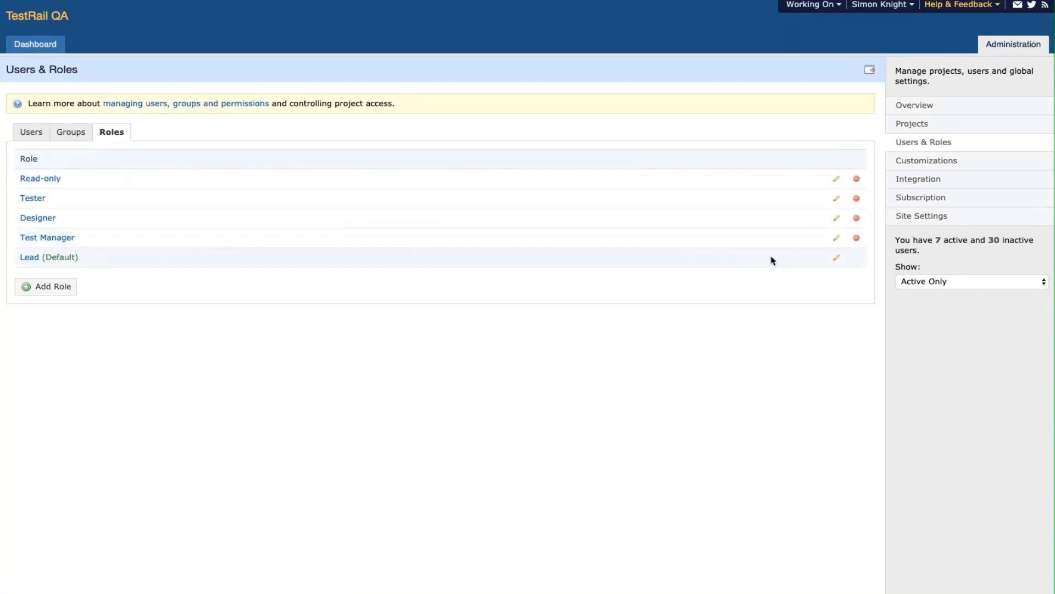
# - Make Tester the default role, then begin deleting Lead and tick the cannot-be-undone acknowledgement
pyautogui.click(837, 200)
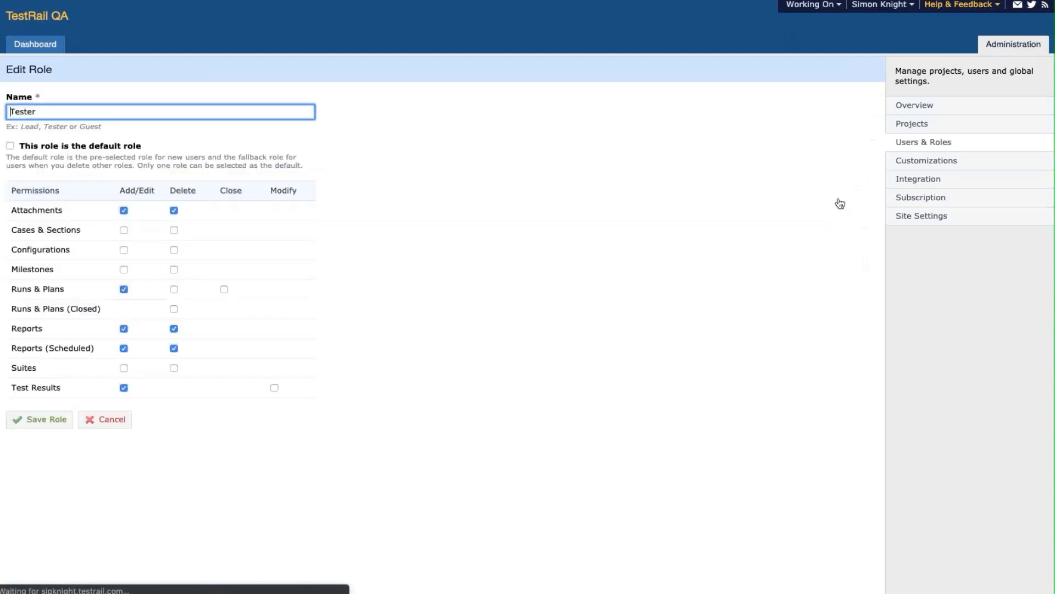
pyautogui.click(10, 145)
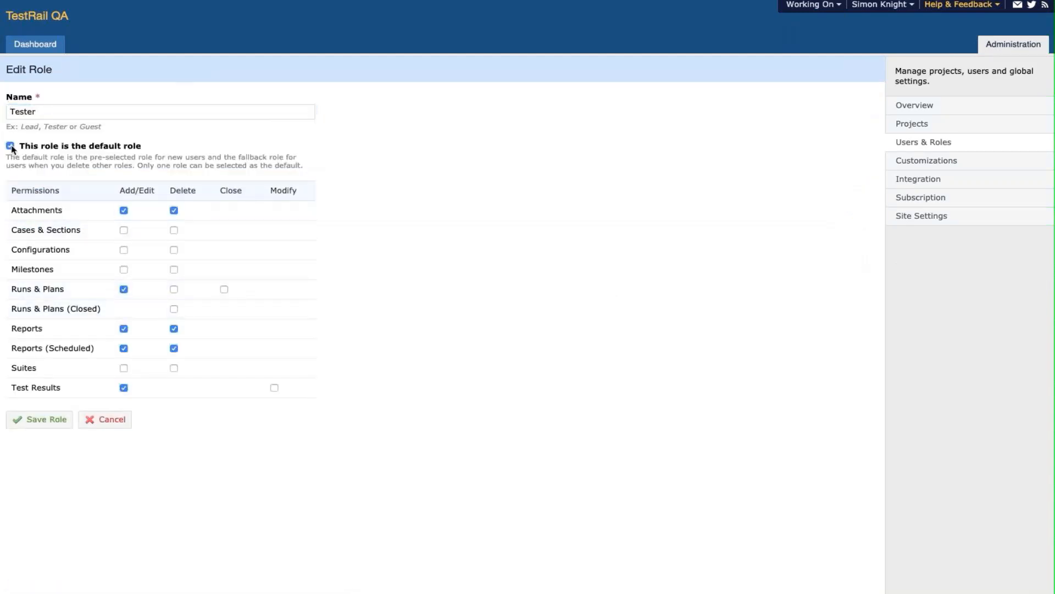
pyautogui.click(49, 416)
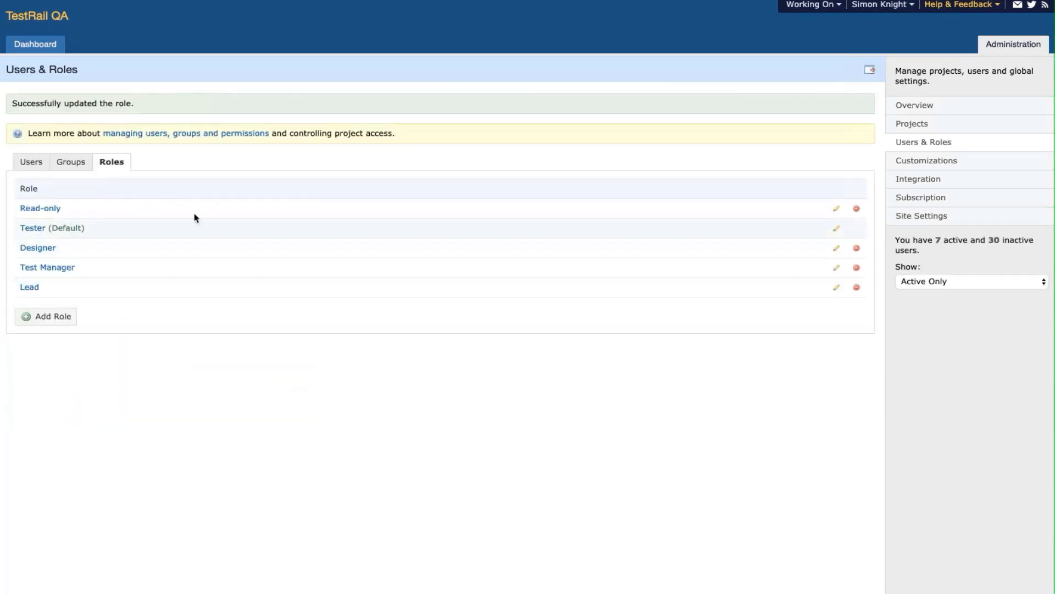
pyautogui.click(856, 288)
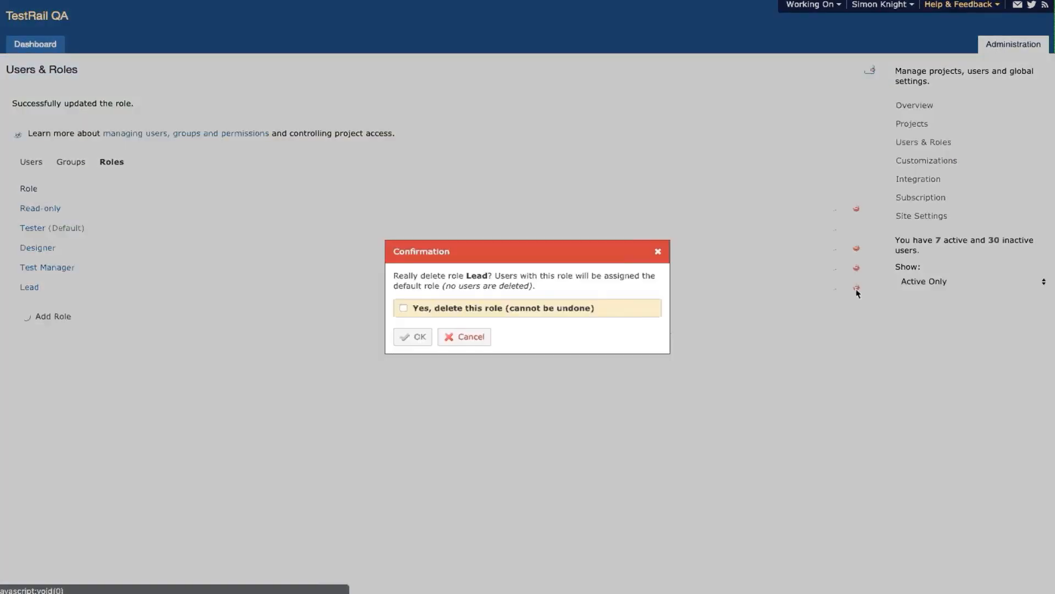
pyautogui.click(404, 310)
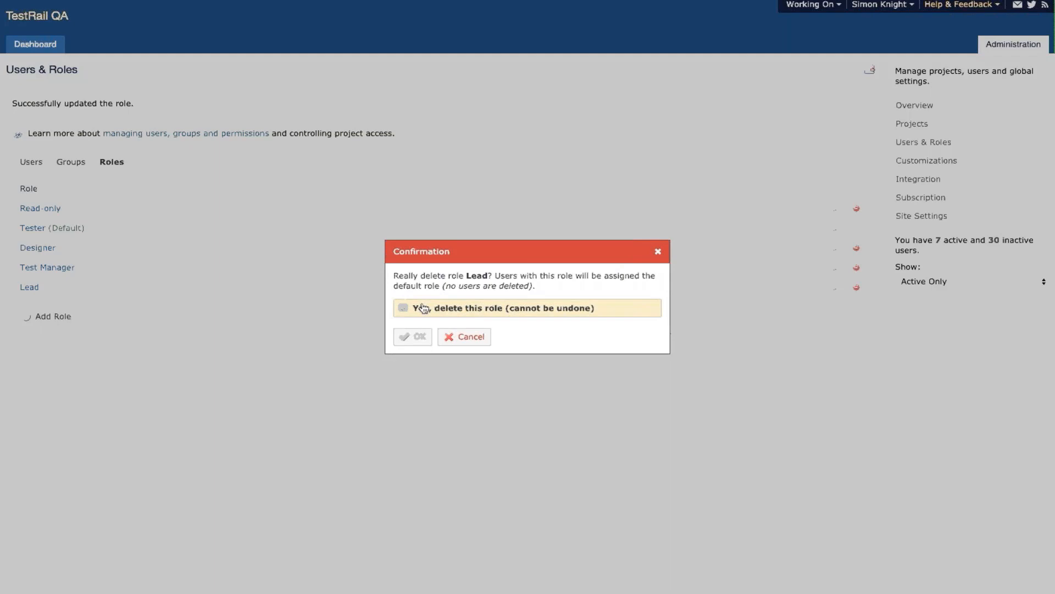
# - Confirm the Lead role deletion and open Example Project's Access settings
pyautogui.click(420, 338)
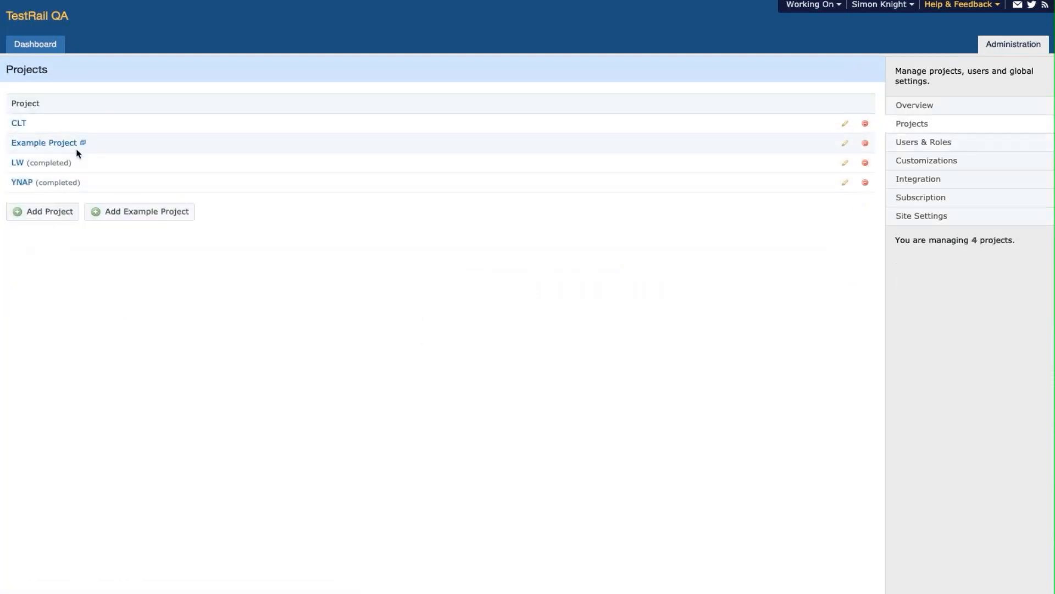
pyautogui.click(67, 145)
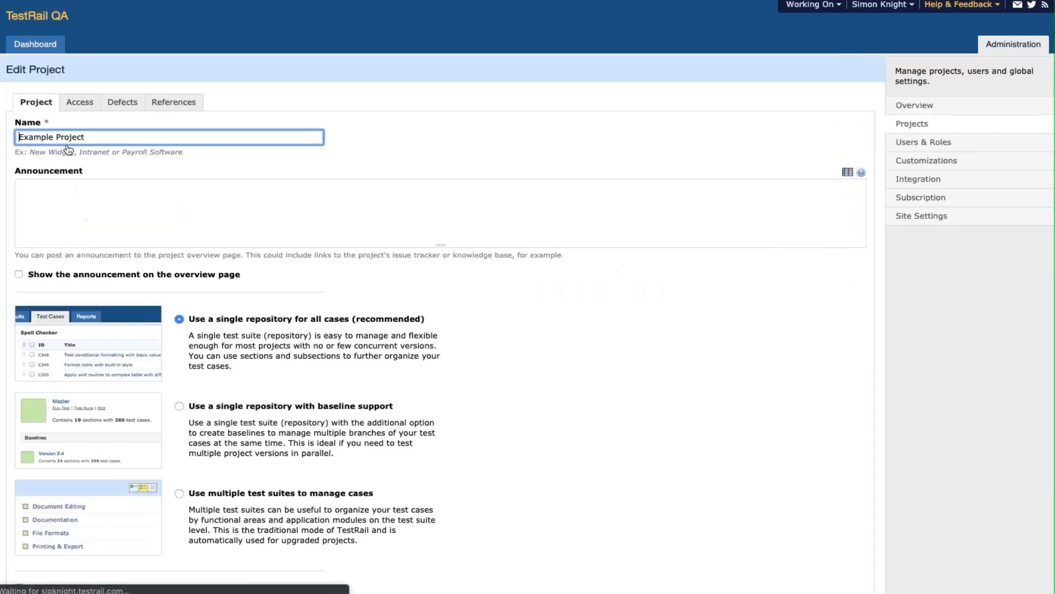
pyautogui.click(76, 109)
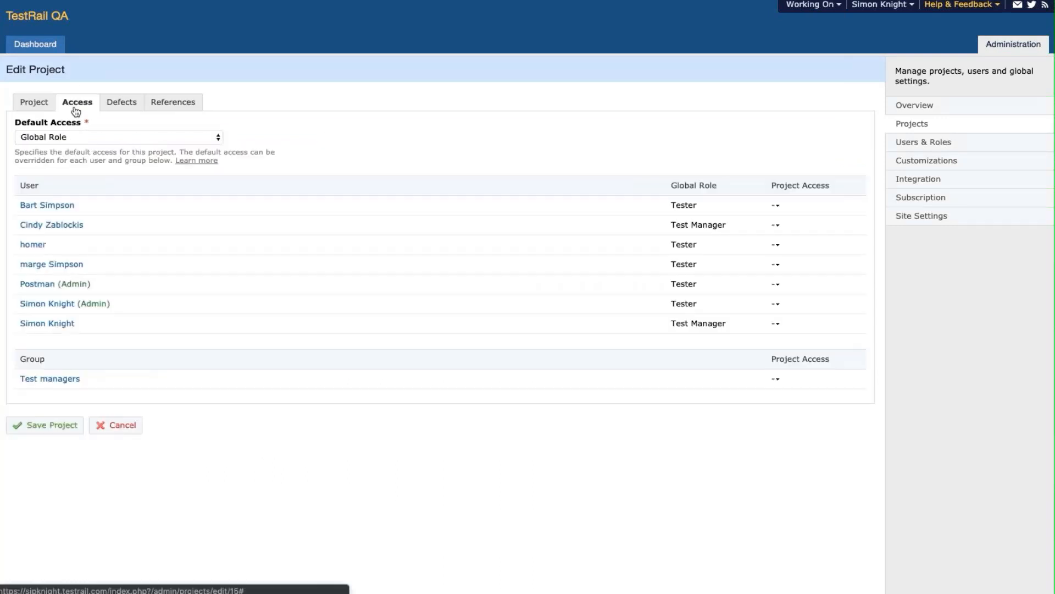
# - Review the Default Access choices and the Project Access options for users and the Test managers group
pyautogui.click(80, 139)
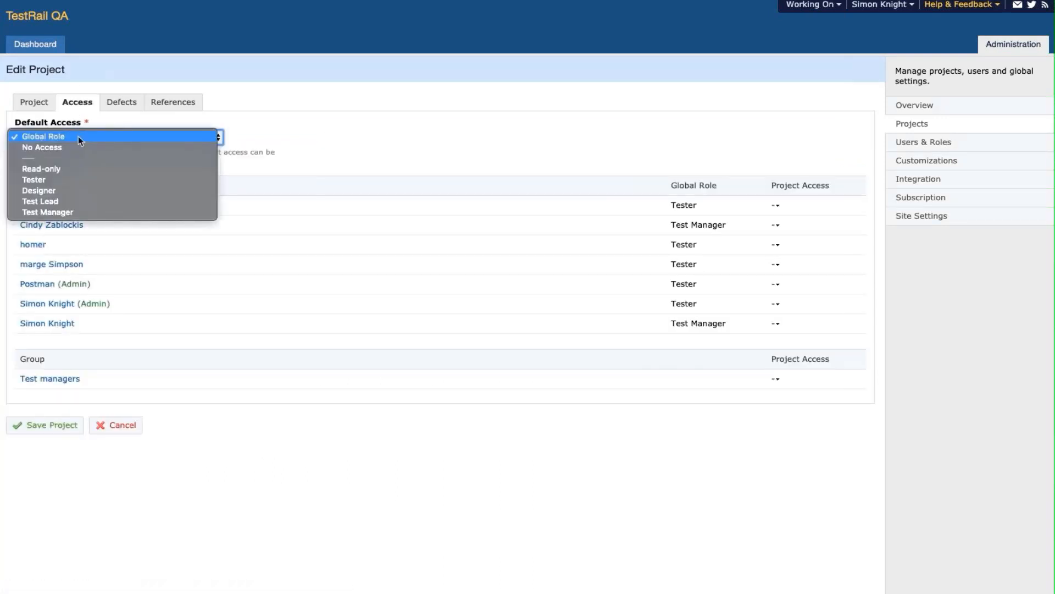
pyautogui.click(287, 107)
pyautogui.click(776, 206)
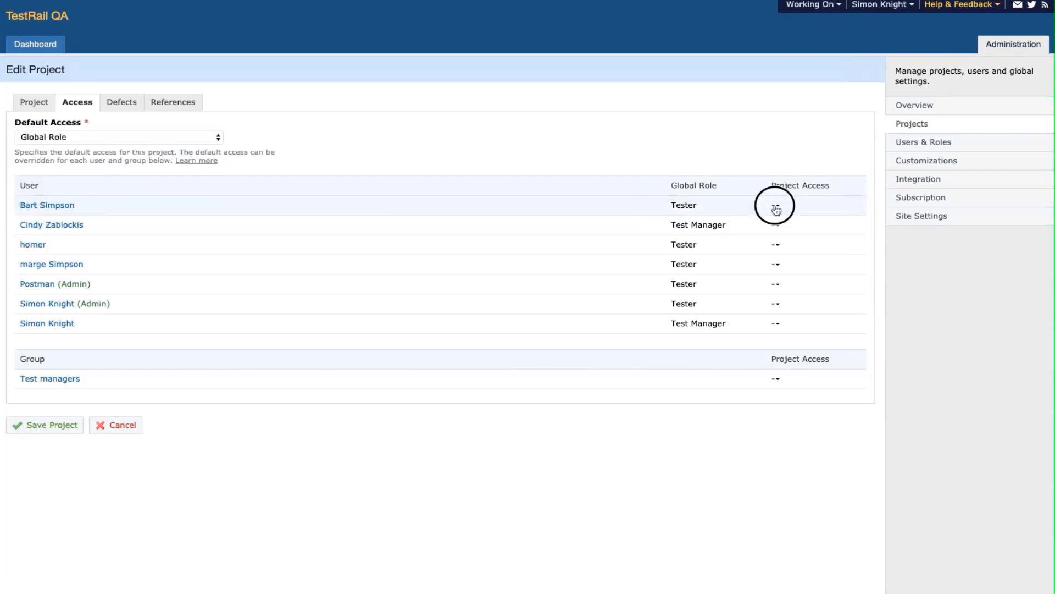
pyautogui.click(776, 207)
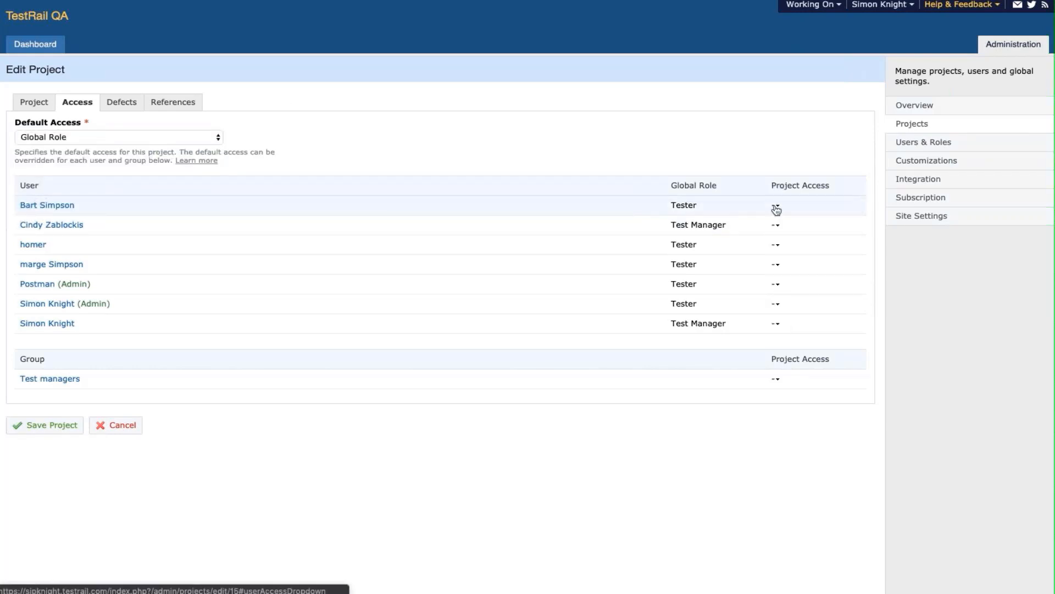
pyautogui.click(775, 379)
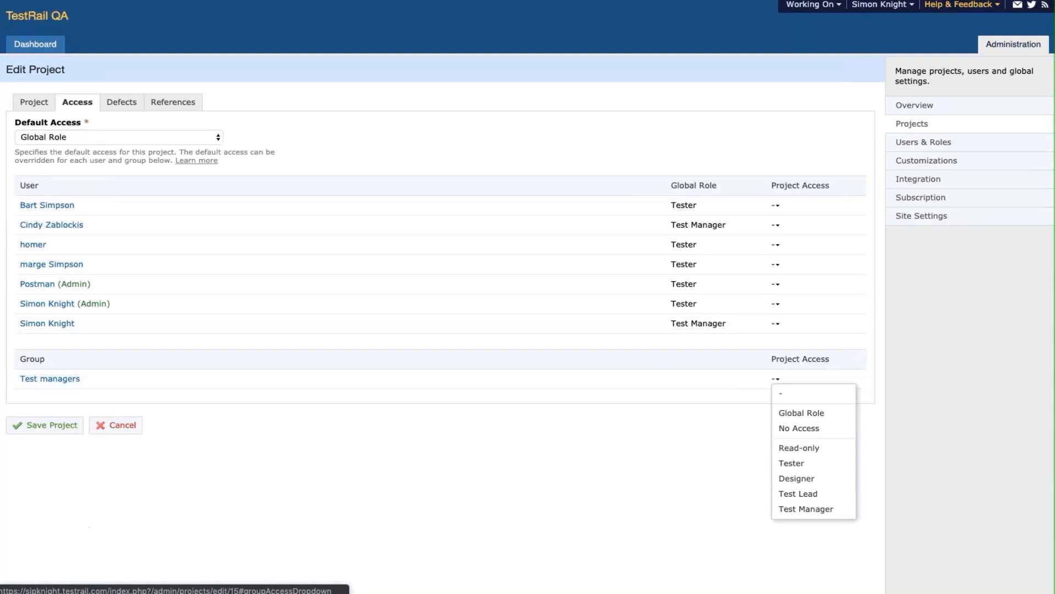
pyautogui.click(907, 127)
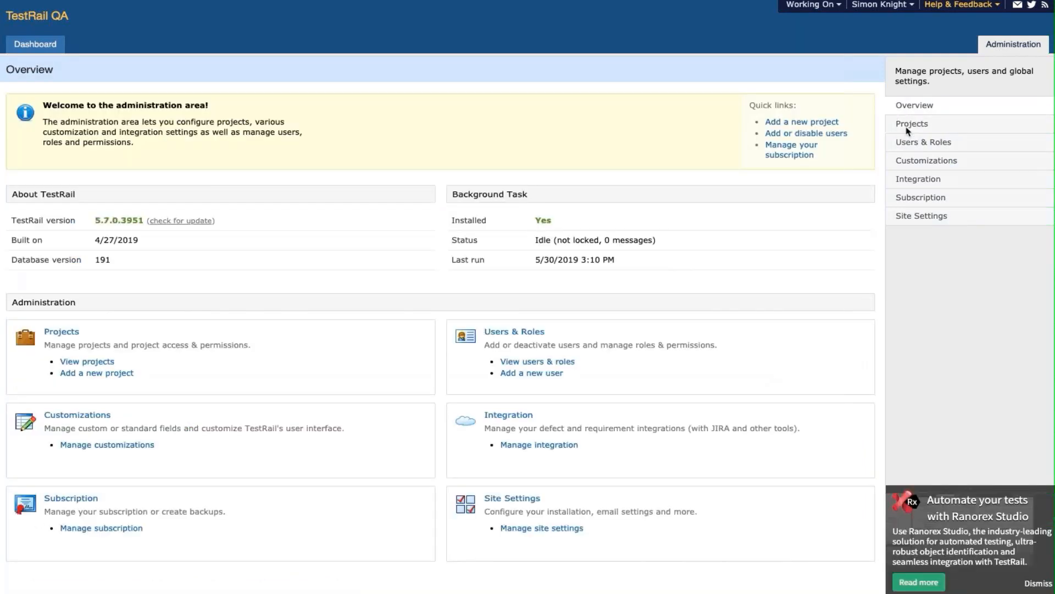
# - Reopen Example Project's Access settings and review default, user and group access options without changes
pyautogui.click(907, 126)
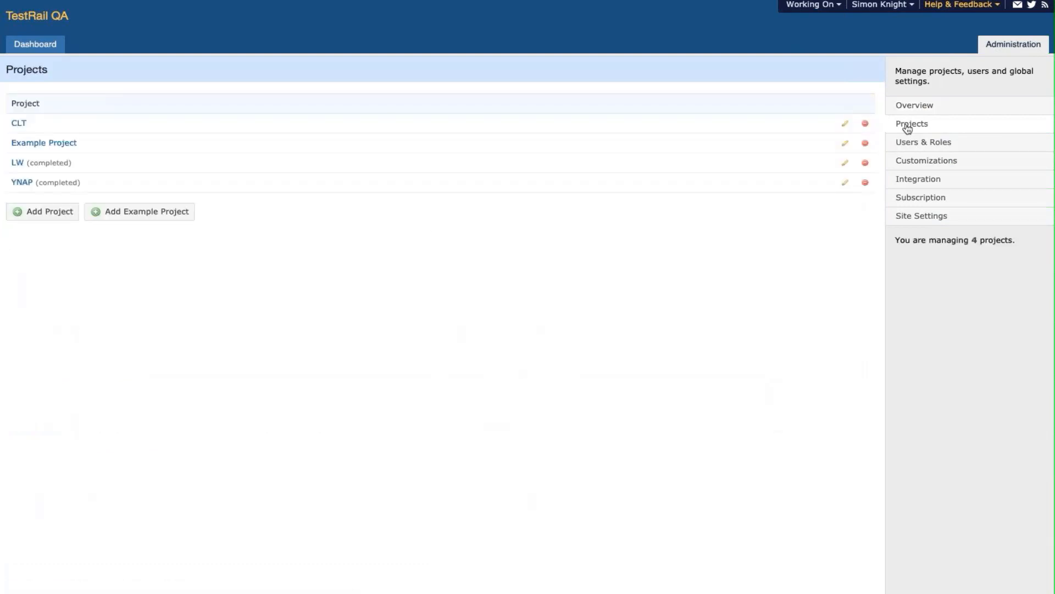
pyautogui.click(69, 145)
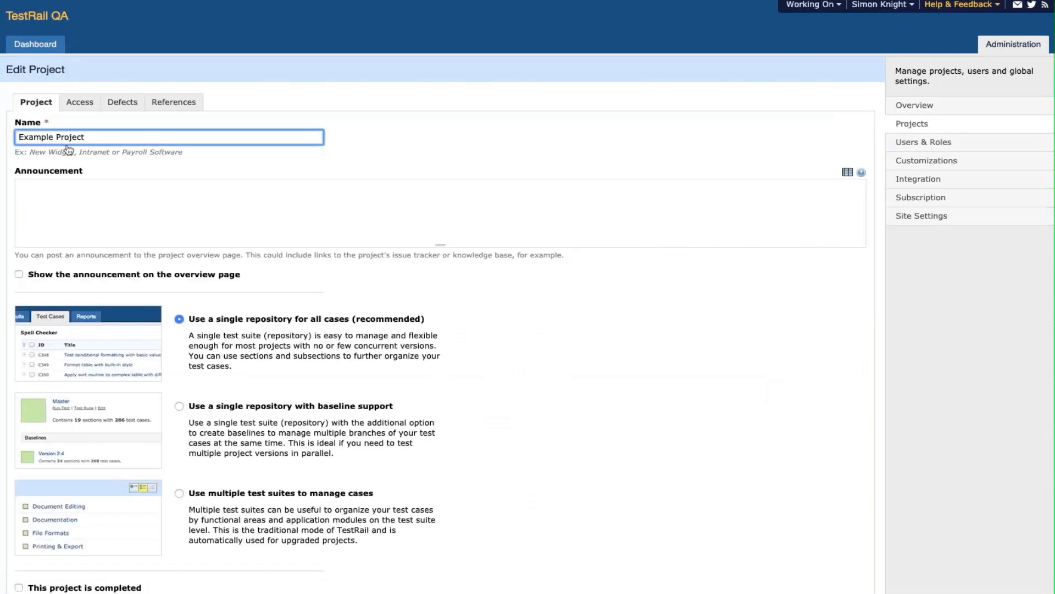
pyautogui.click(76, 110)
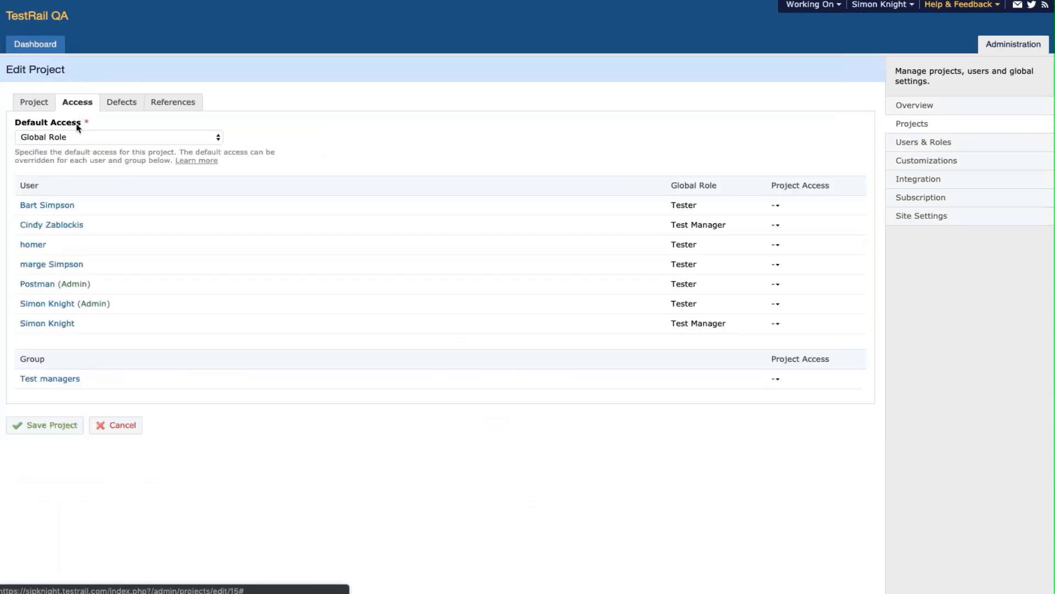
pyautogui.click(80, 140)
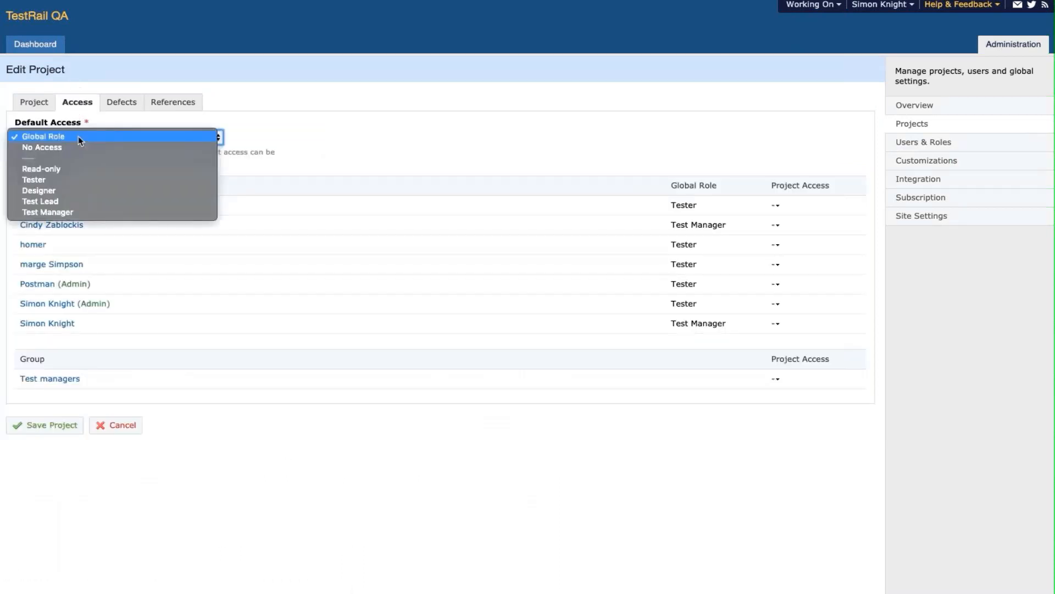
pyautogui.click(288, 104)
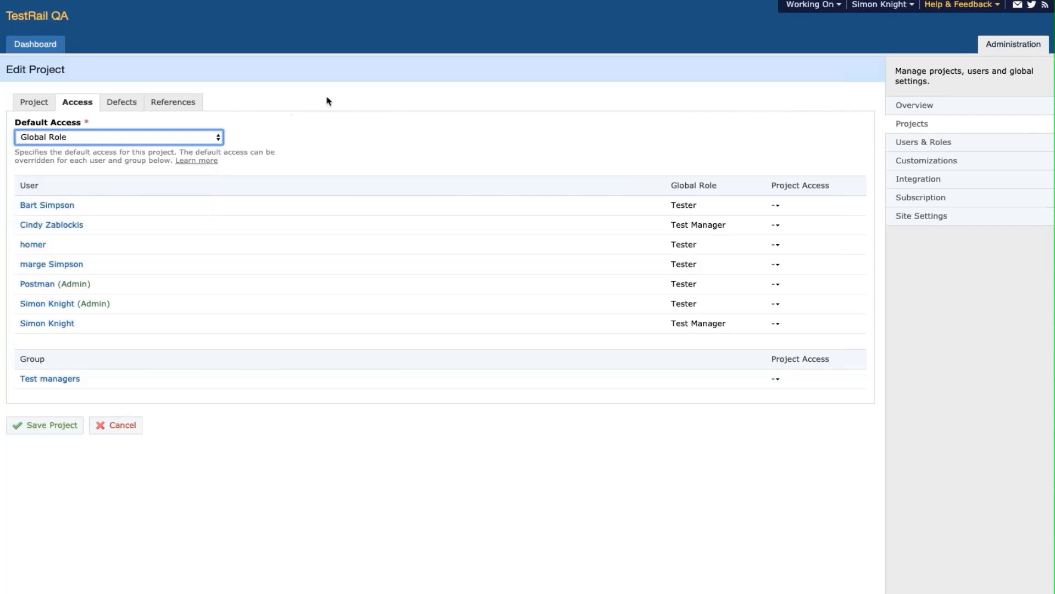
pyautogui.click(775, 207)
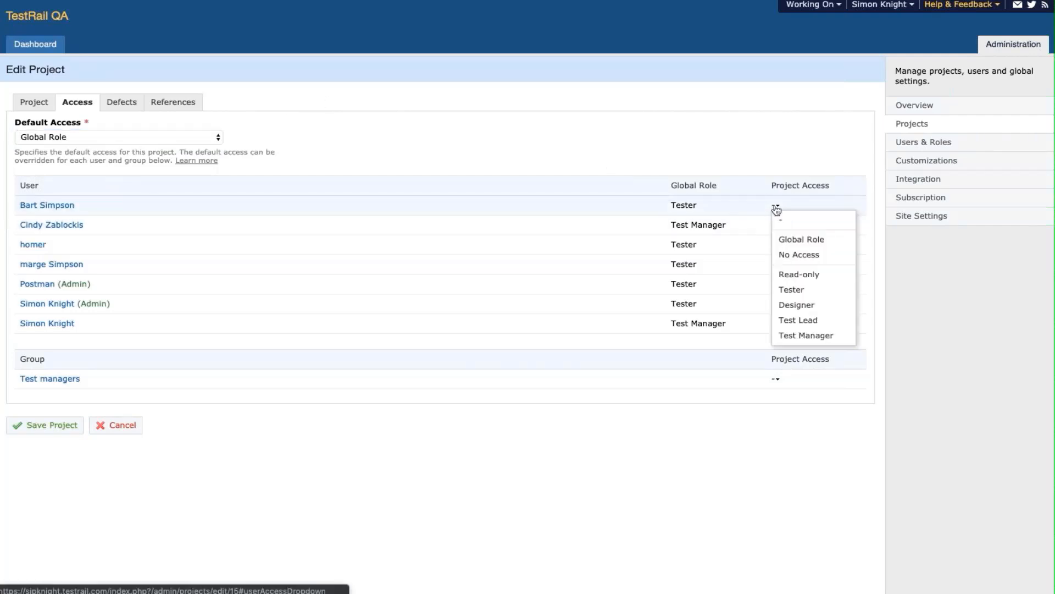
pyautogui.click(776, 207)
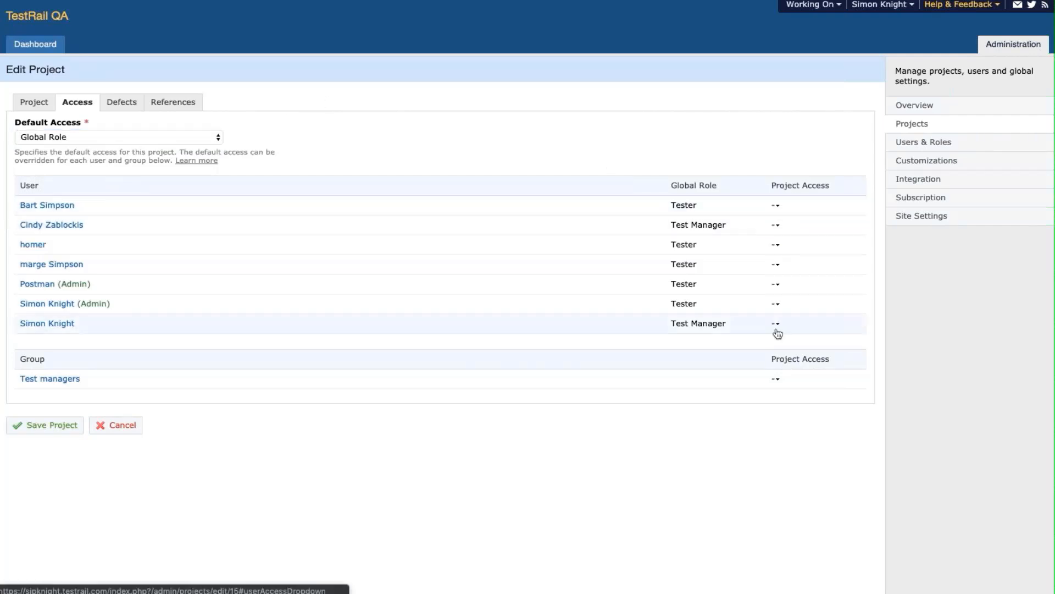
pyautogui.click(776, 379)
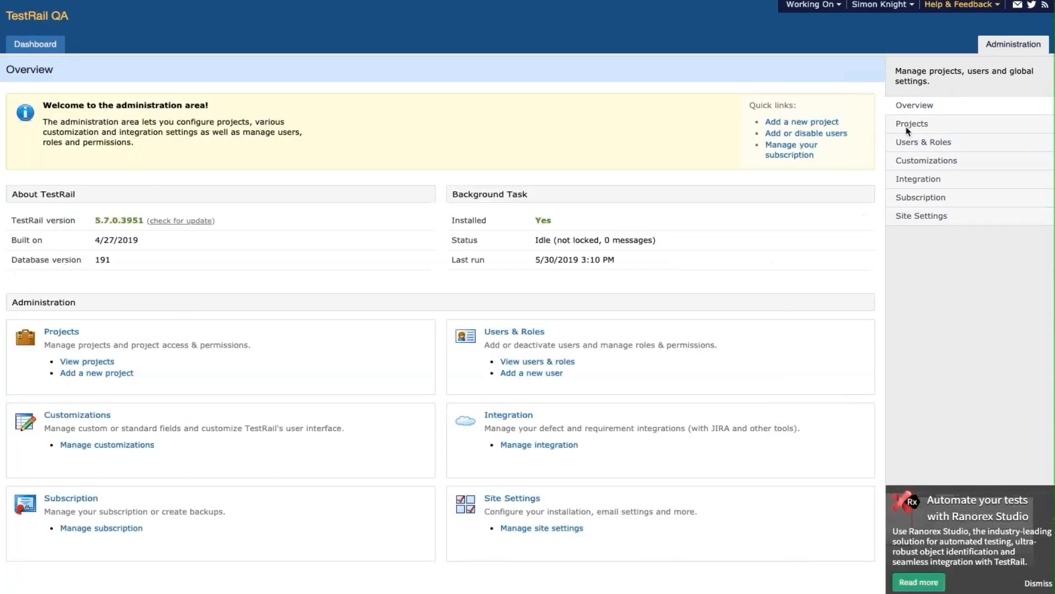
pyautogui.click(905, 126)
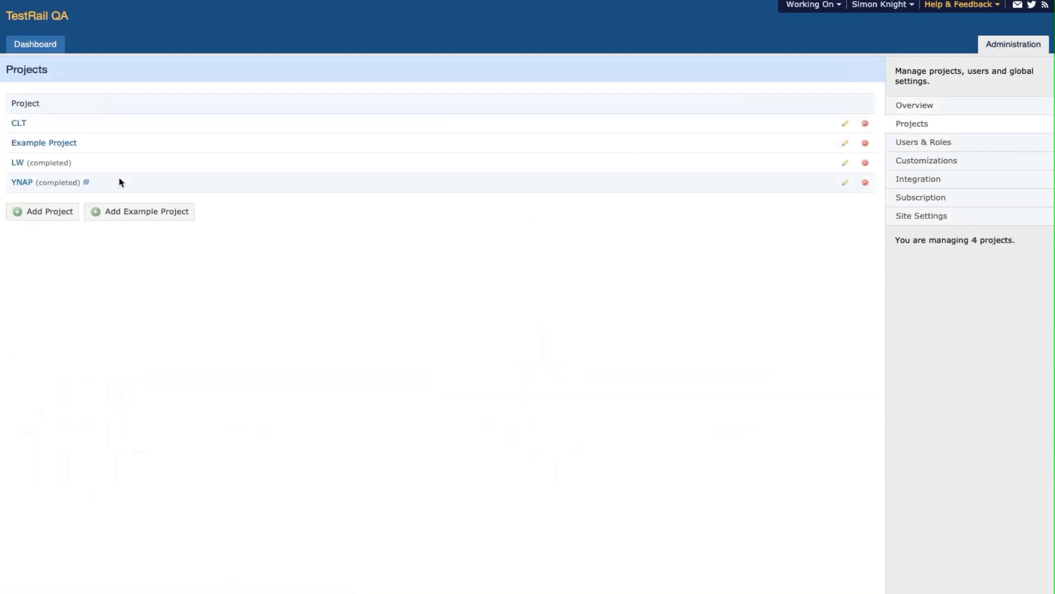
# - In Example Project's Access settings, set Default Access to No Access
pyautogui.click(67, 145)
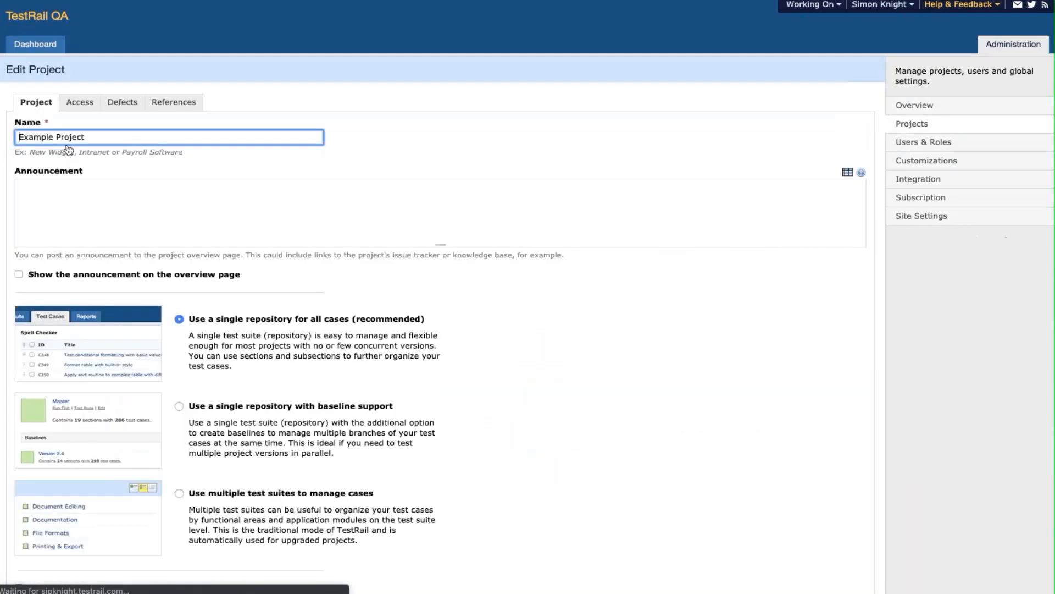
pyautogui.click(77, 109)
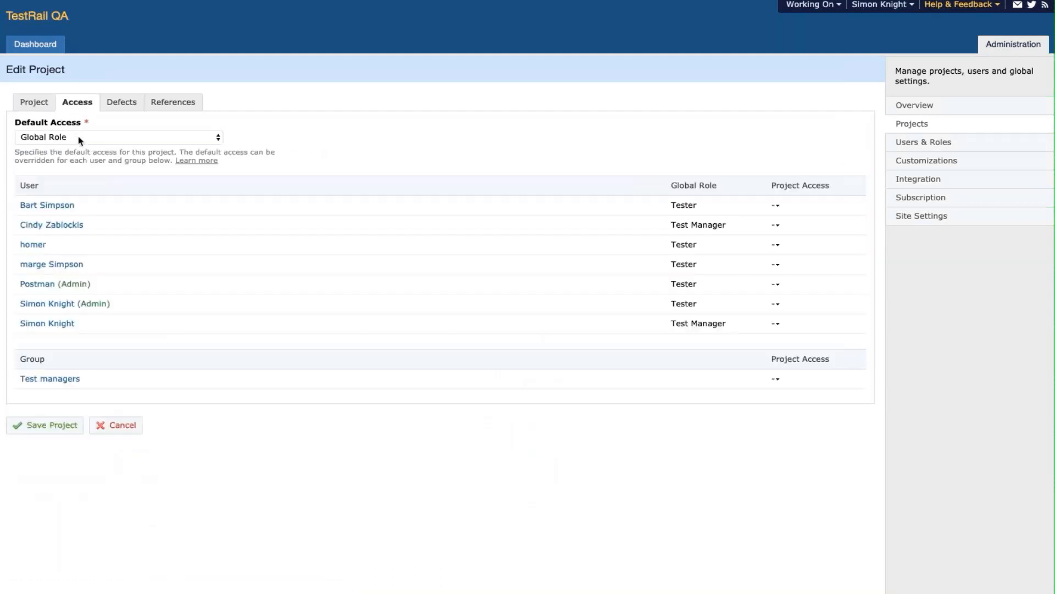
pyautogui.click(80, 138)
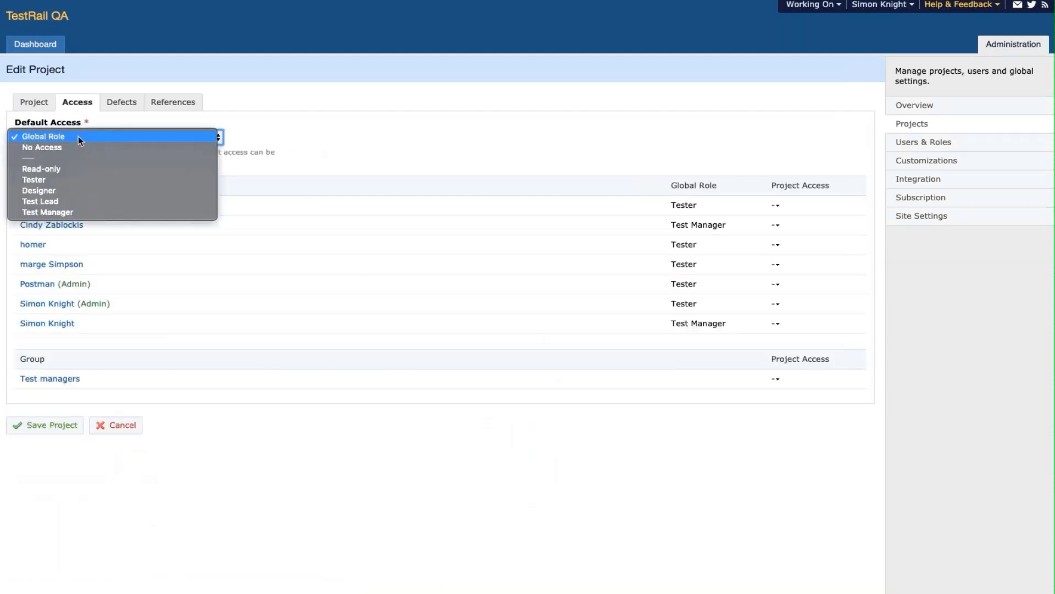
pyautogui.click(236, 108)
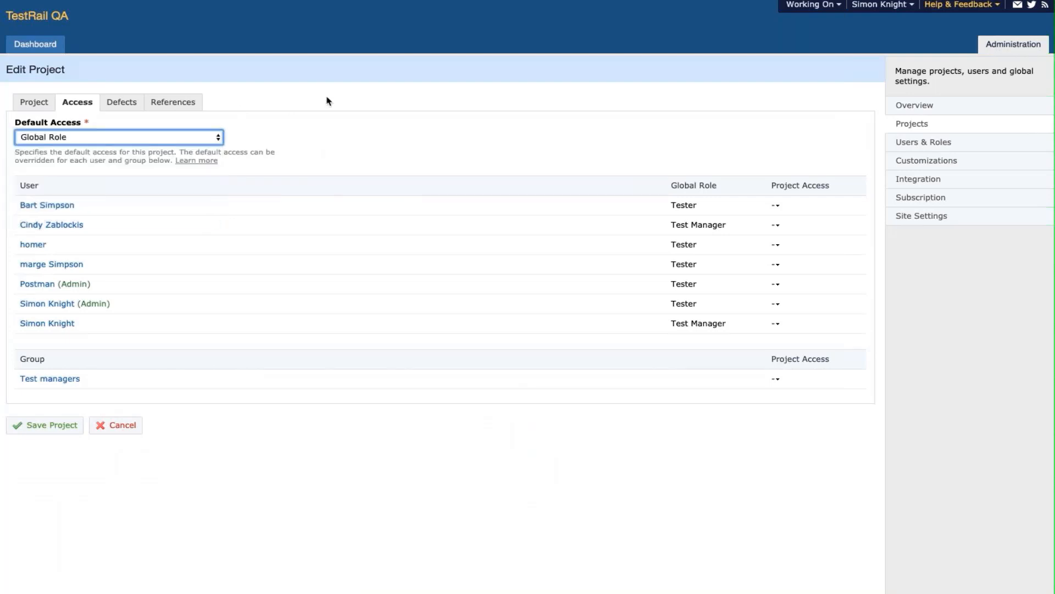
pyautogui.click(776, 206)
pyautogui.click(199, 140)
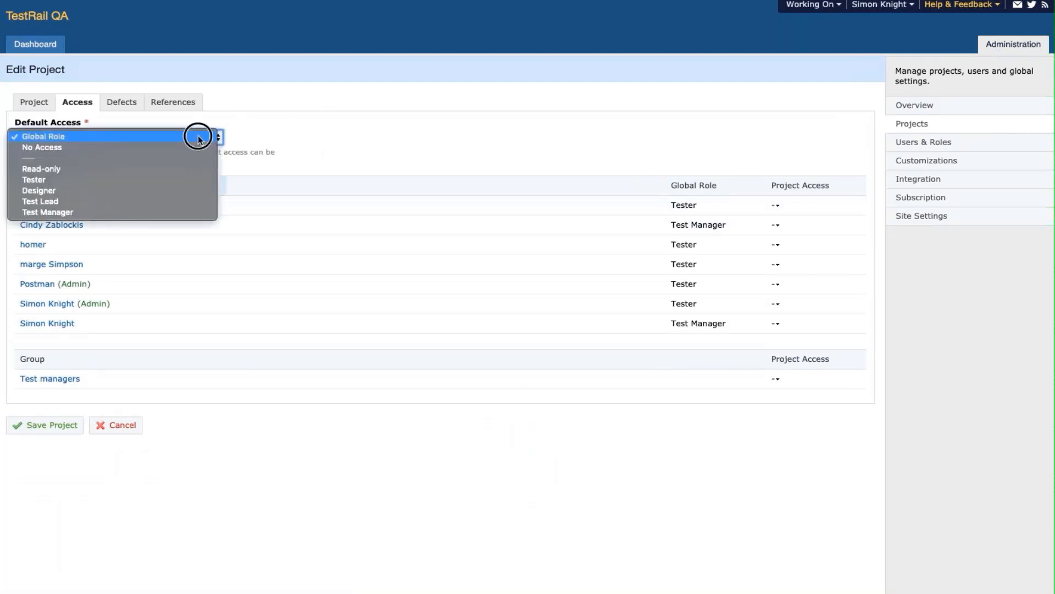
pyautogui.click(198, 149)
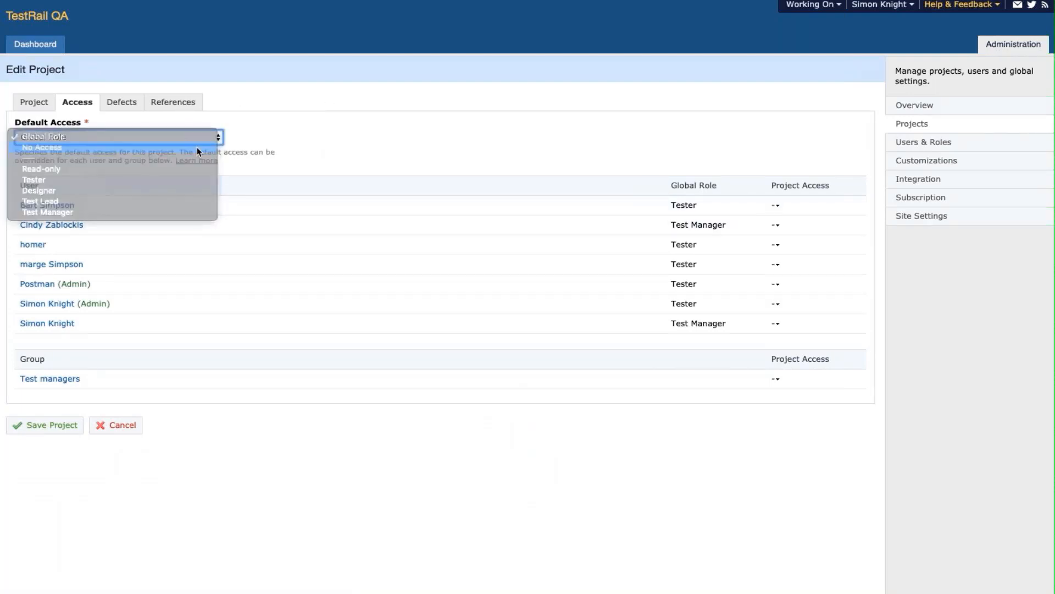
# - Give users Read-only, Test Manager, Test Manager and Test Lead, the Test managers group Test Manager, and save
pyautogui.click(777, 206)
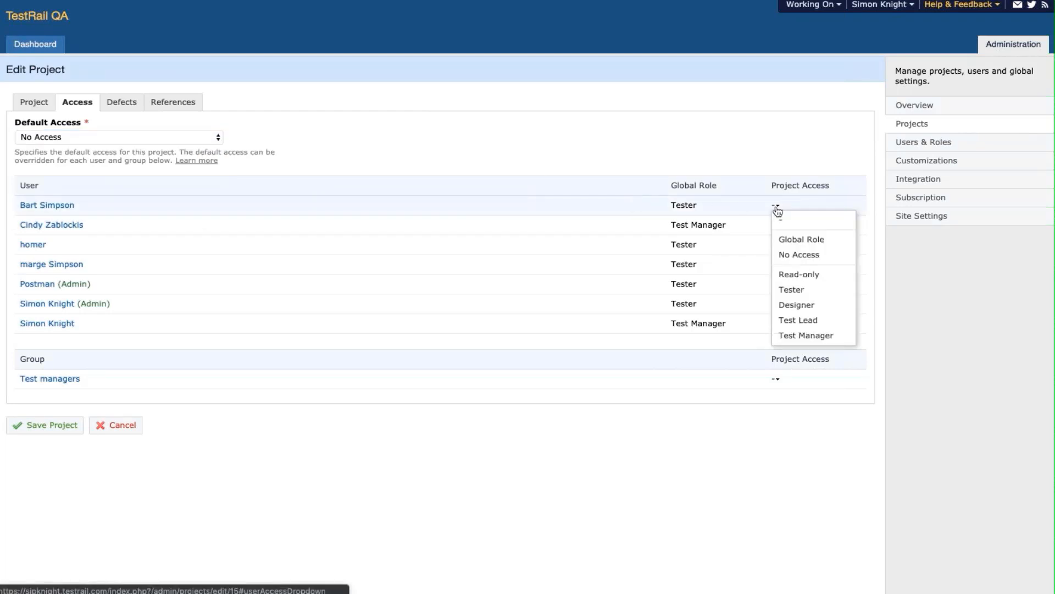
pyautogui.click(792, 274)
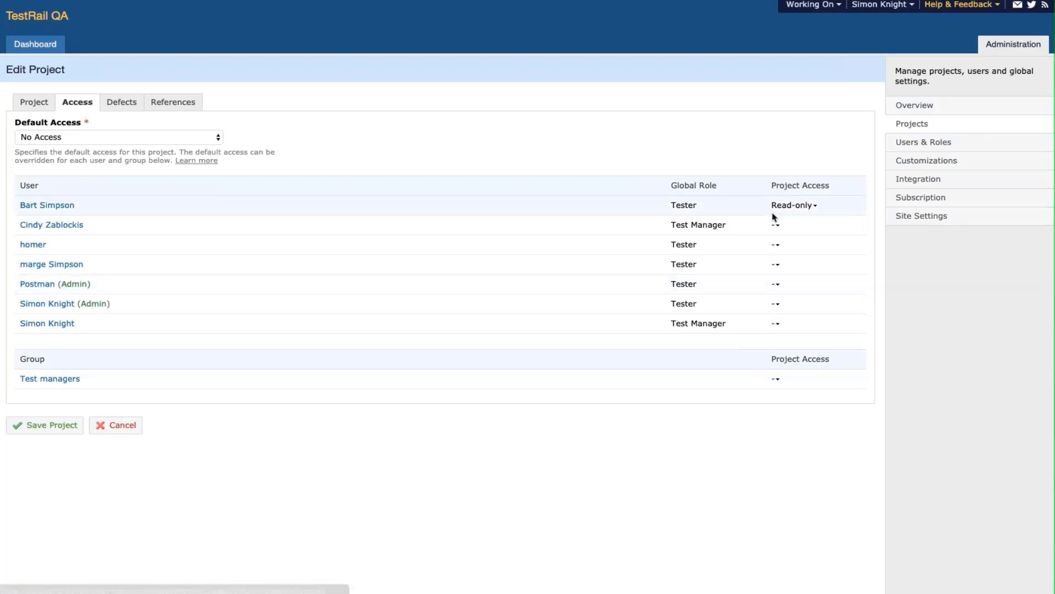
pyautogui.click(776, 225)
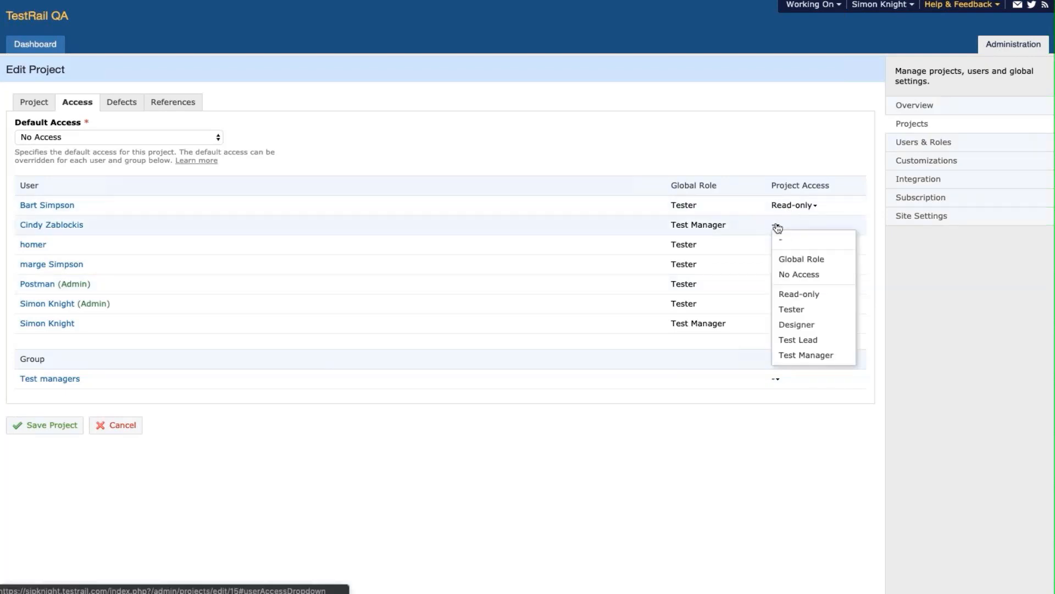
pyautogui.click(797, 354)
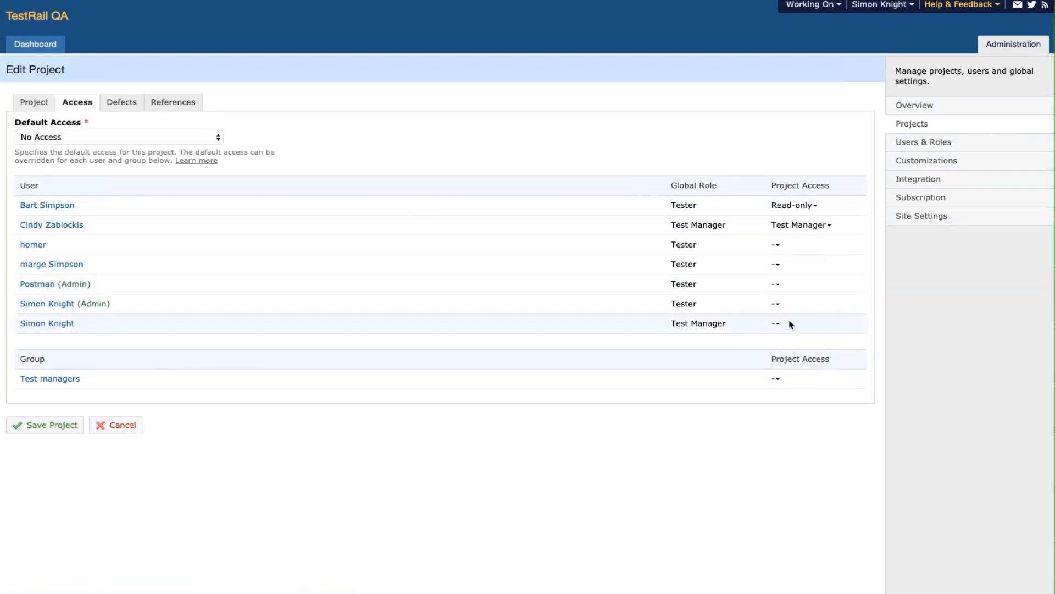
pyautogui.click(777, 324)
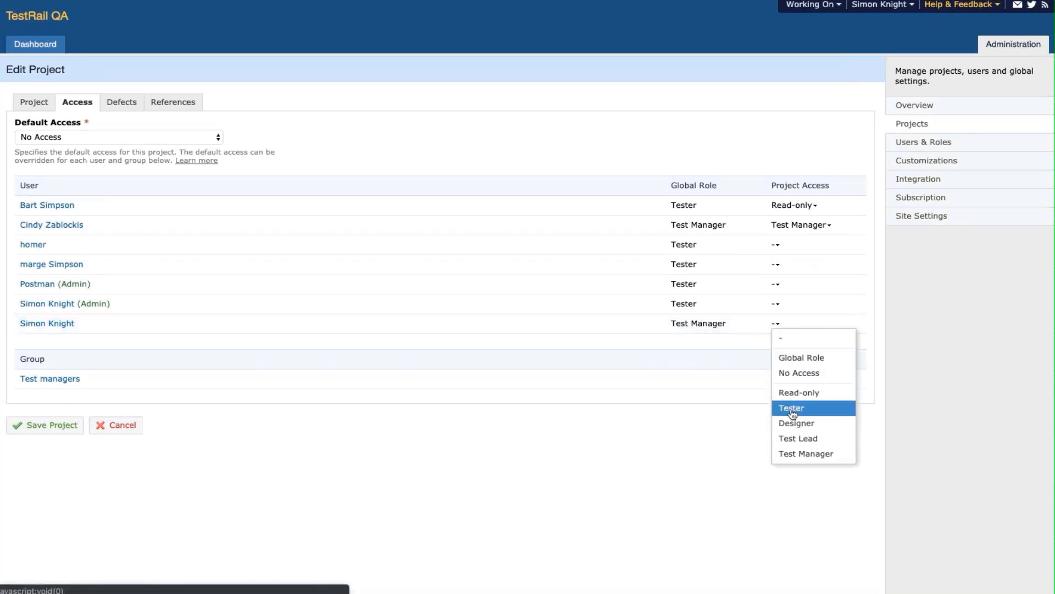
pyautogui.click(793, 453)
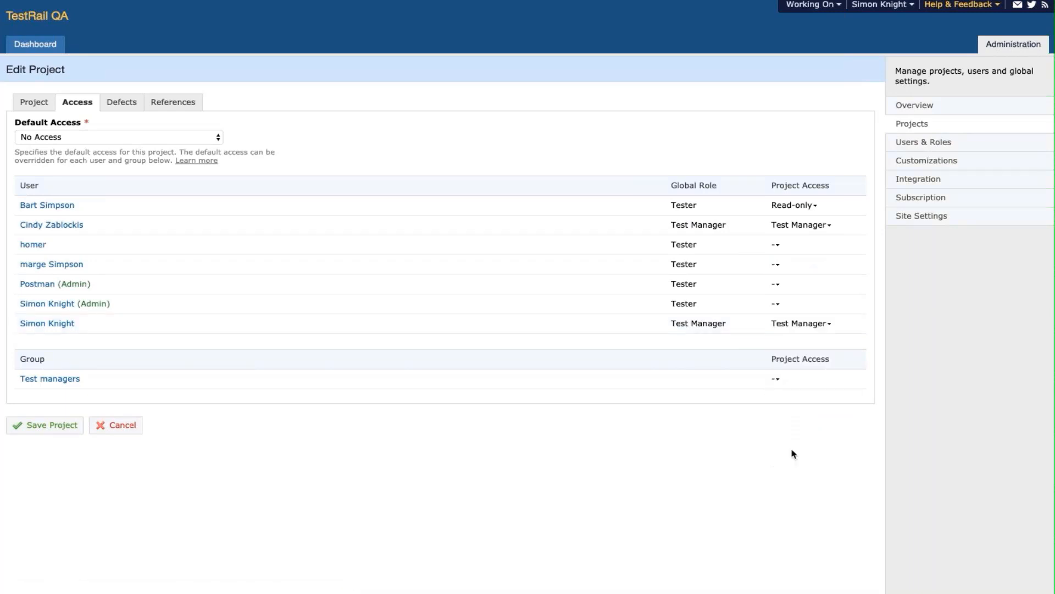
pyautogui.click(776, 266)
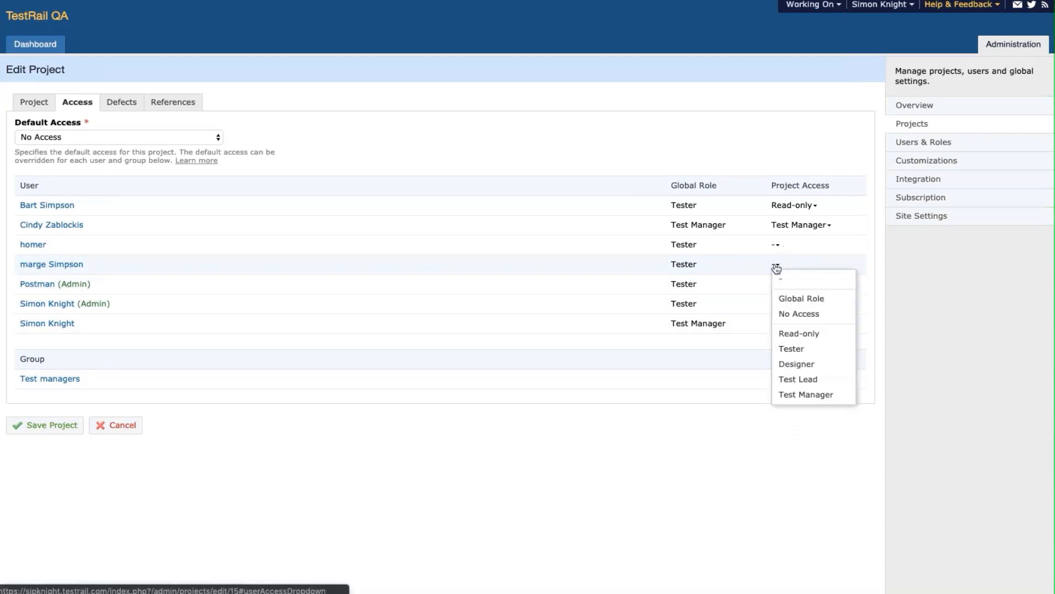
pyautogui.click(787, 379)
pyautogui.click(778, 382)
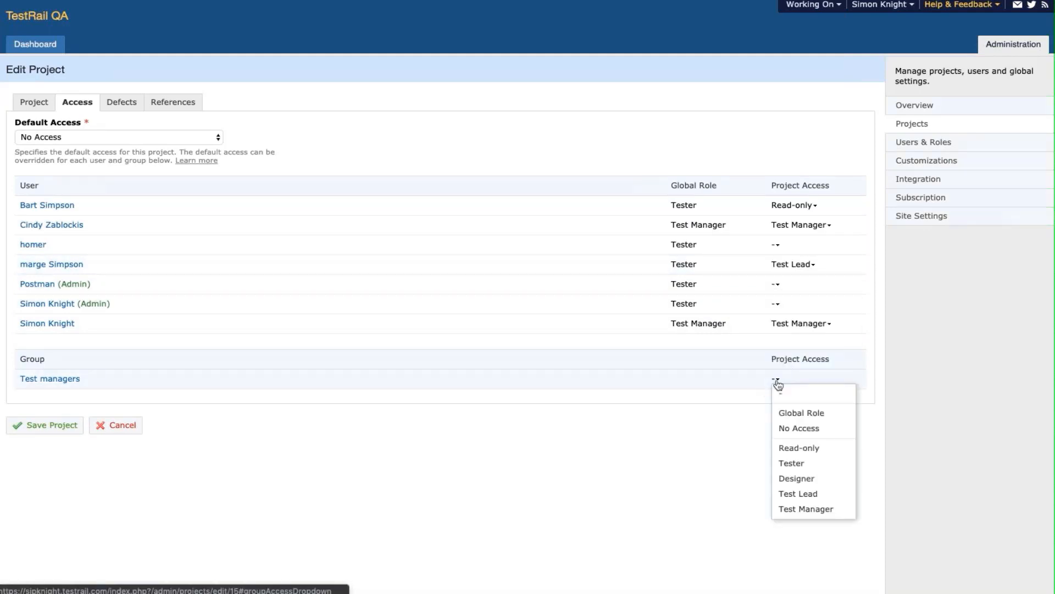
pyautogui.click(794, 510)
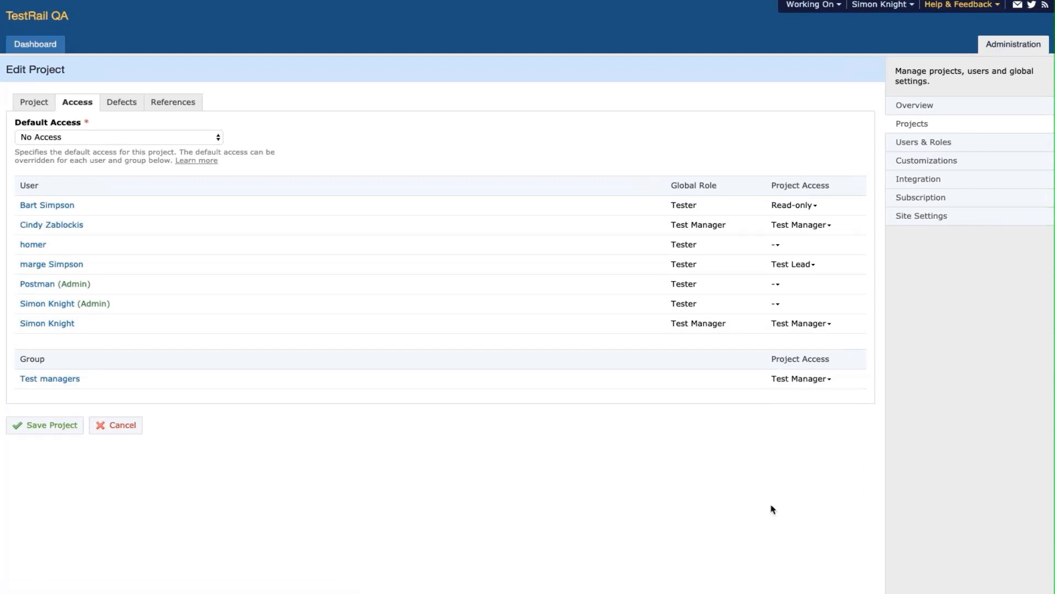
pyautogui.click(78, 427)
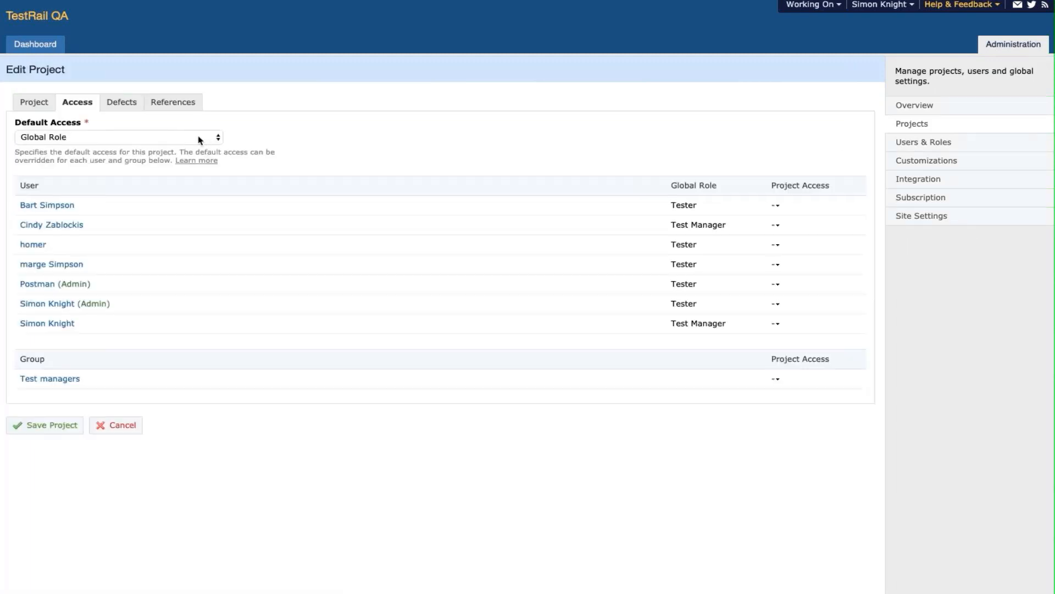
# - Set Default Access to No Access, the first user to Read-only, the second to Test Manager
pyautogui.click(199, 139)
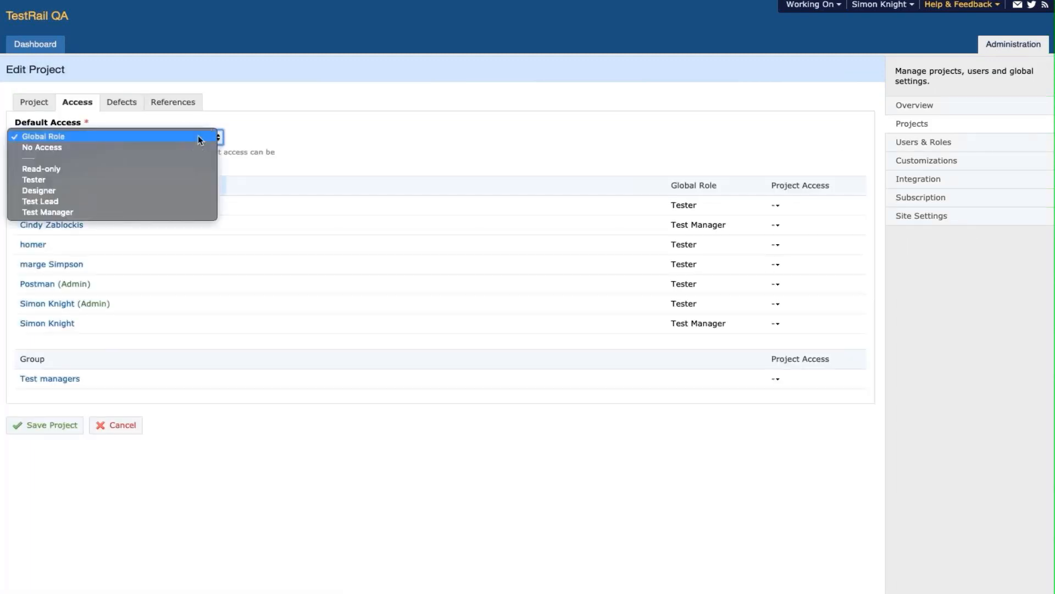
pyautogui.click(199, 148)
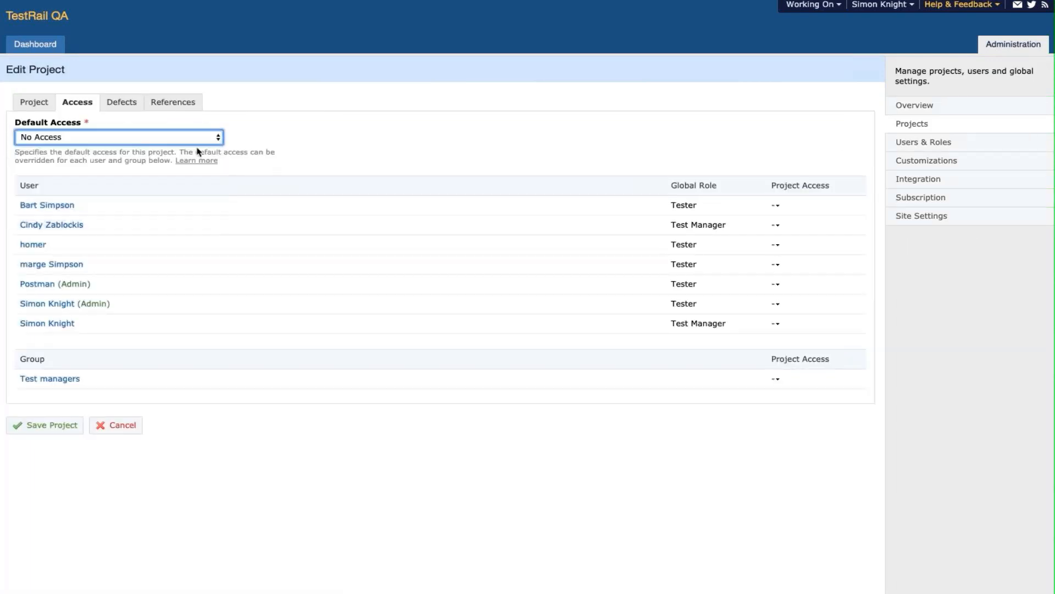
pyautogui.click(776, 208)
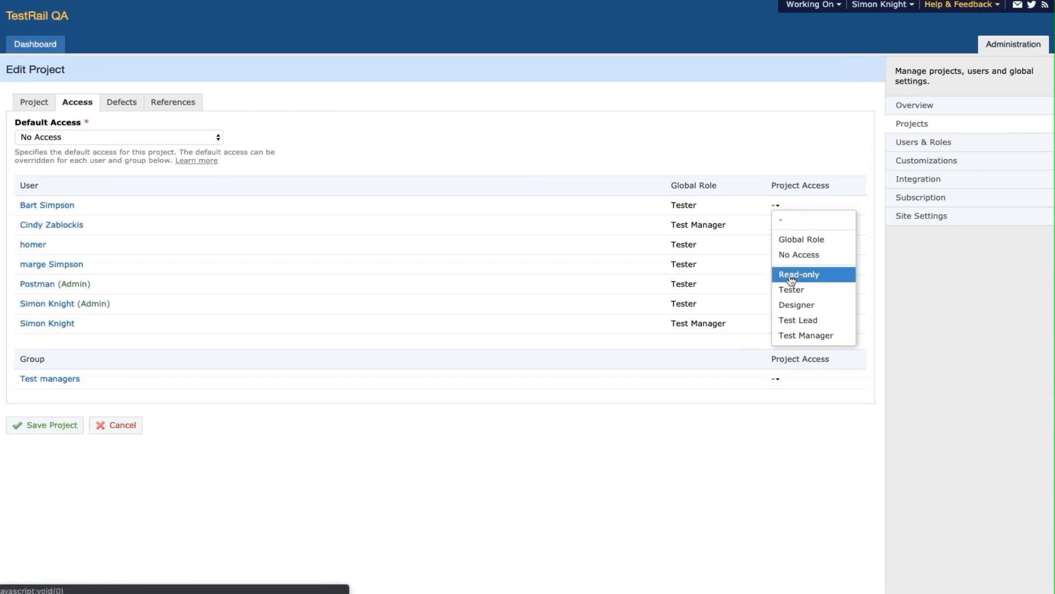
pyautogui.click(784, 274)
pyautogui.click(777, 225)
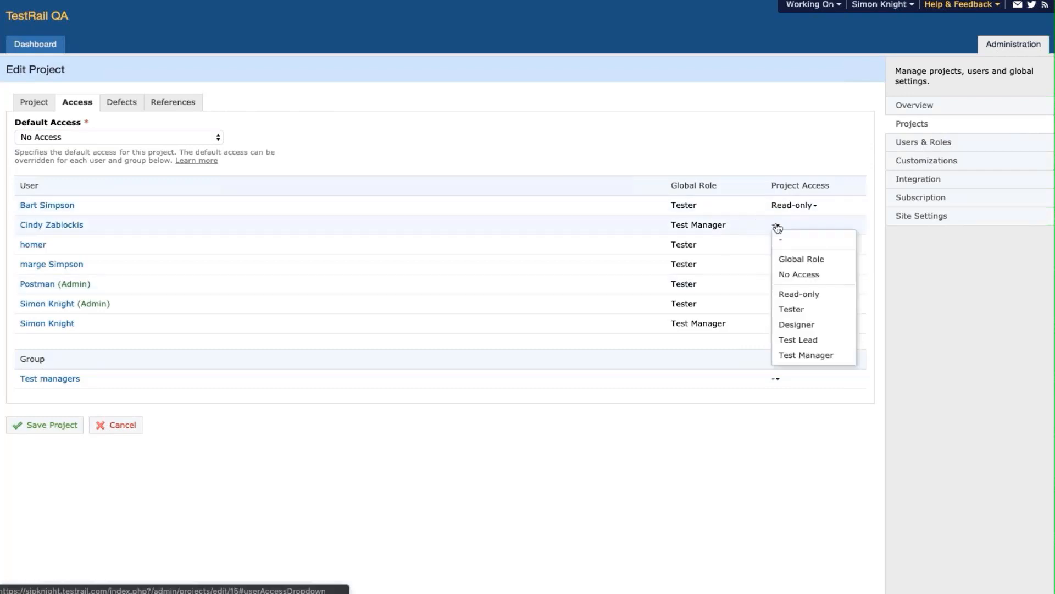
pyautogui.click(799, 356)
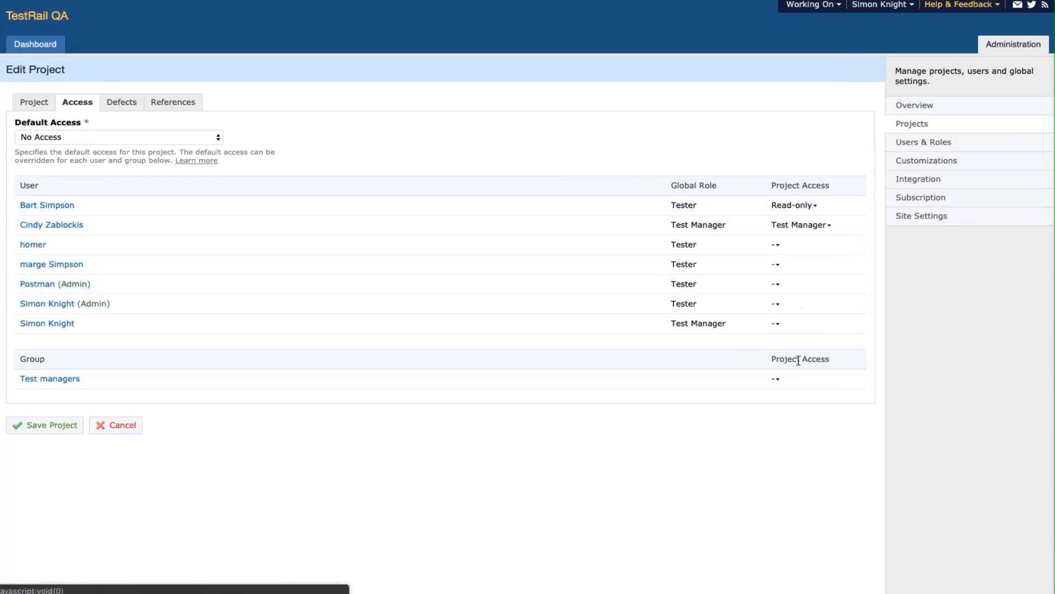
# - Give the last user Test Manager, the fourth user Test Lead, and the Test managers group Test Manager
pyautogui.click(778, 324)
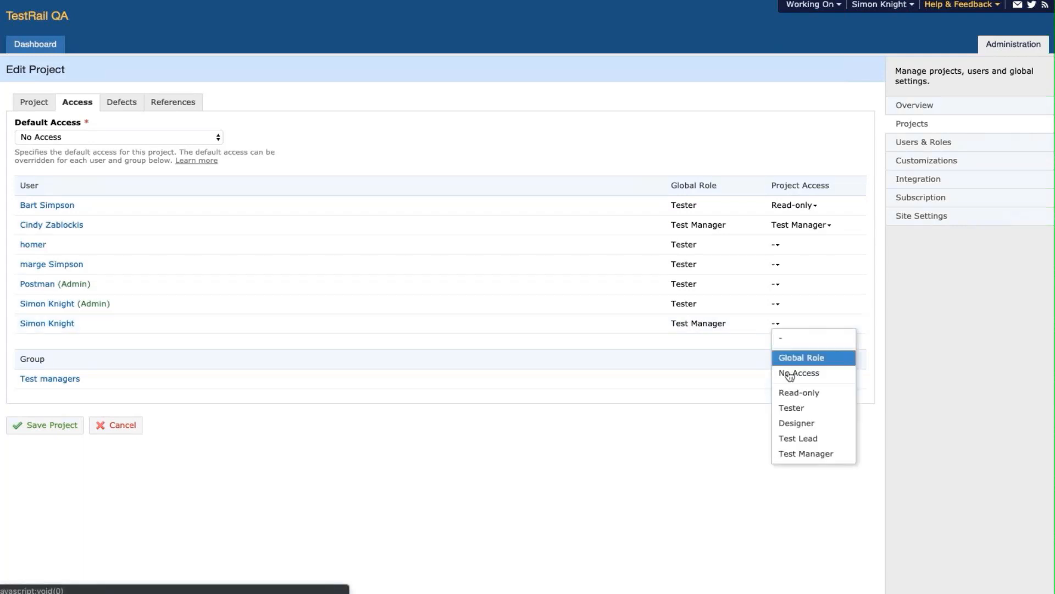
pyautogui.click(795, 454)
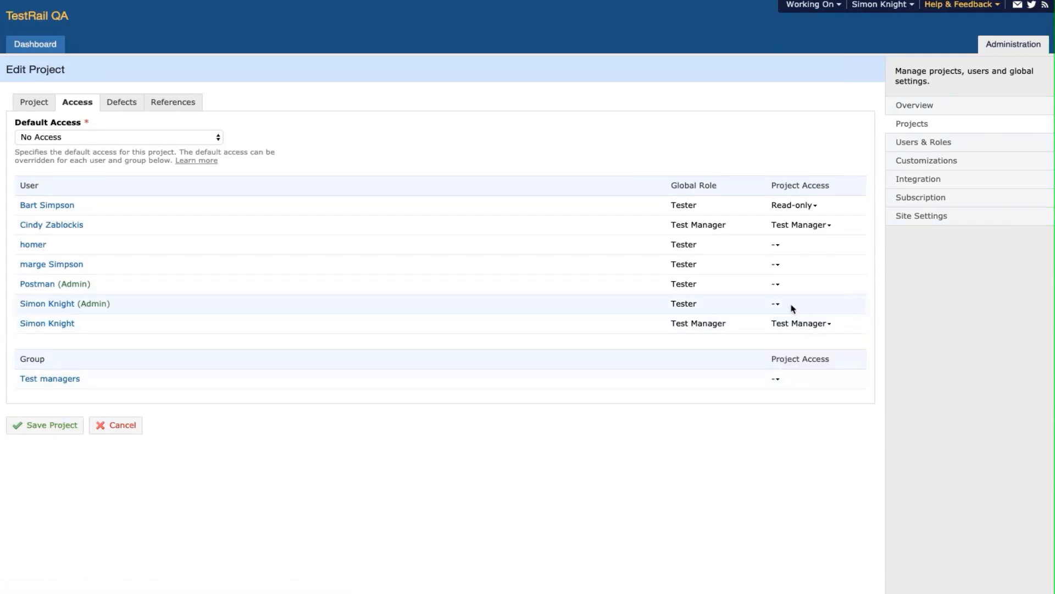
pyautogui.click(776, 266)
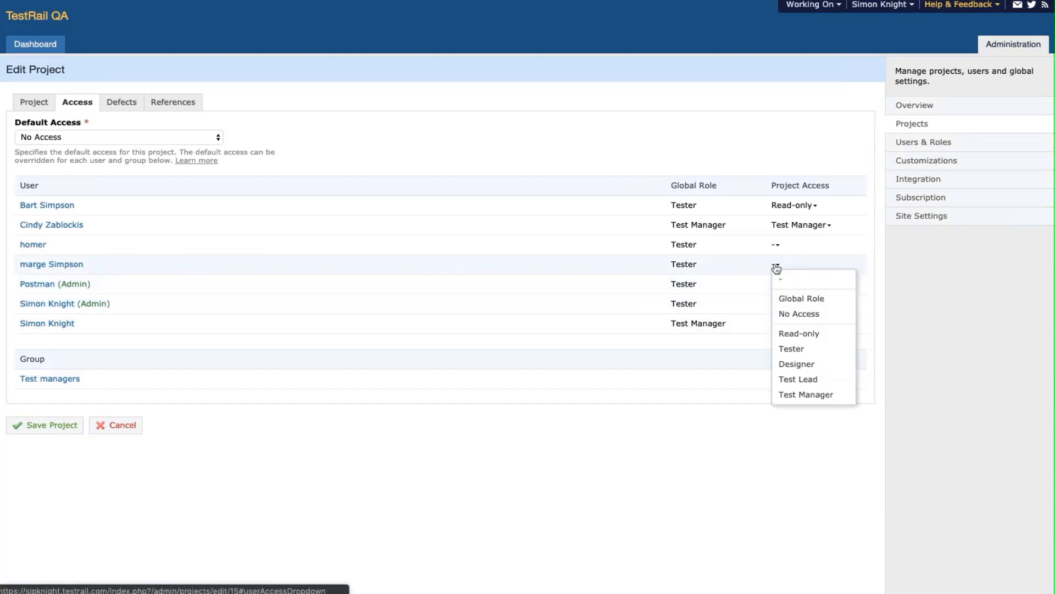
pyautogui.click(787, 379)
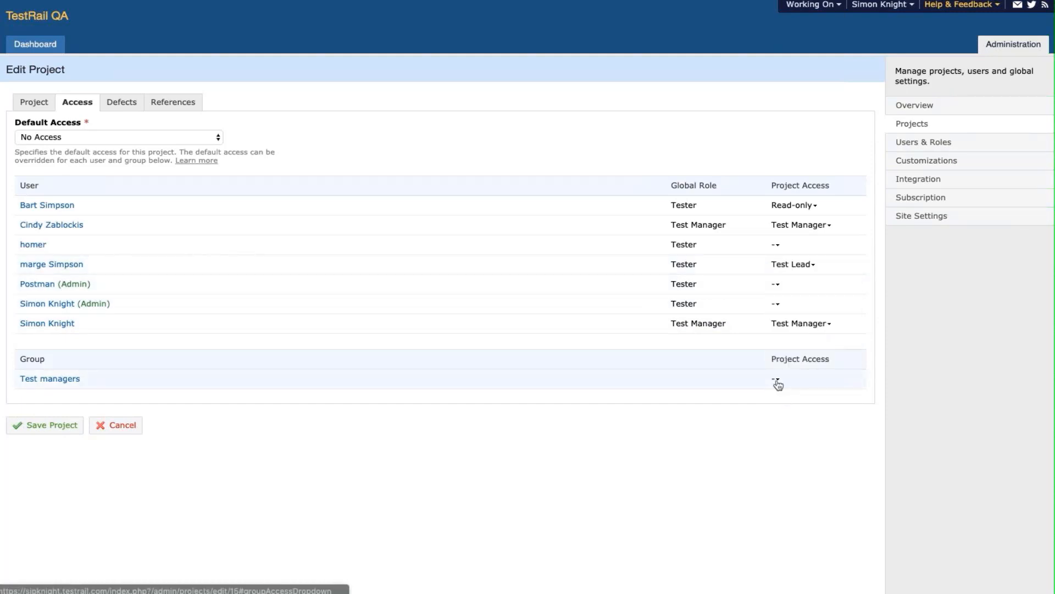
pyautogui.click(776, 381)
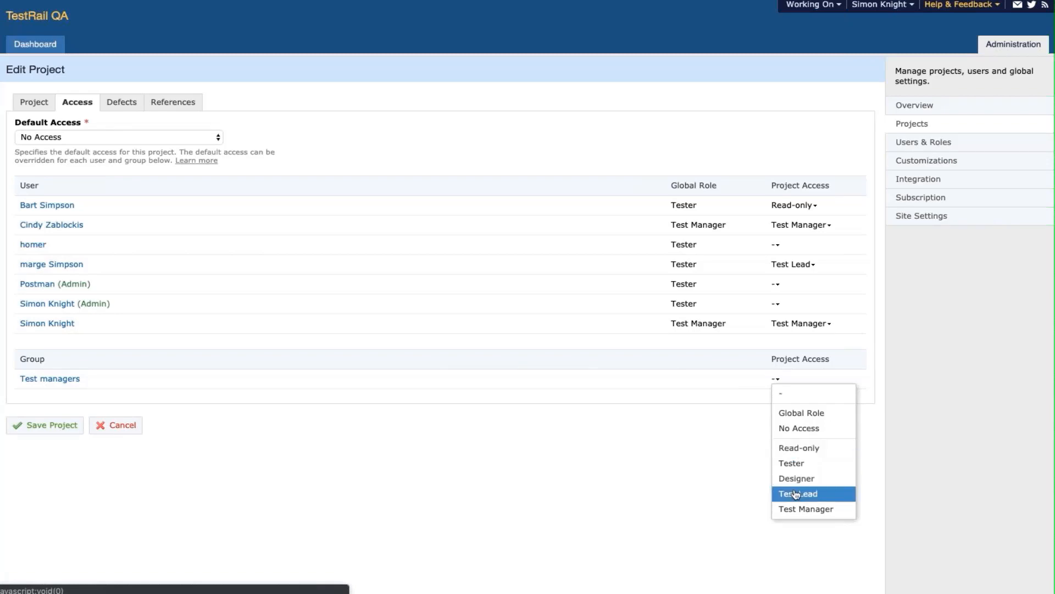
pyautogui.click(794, 510)
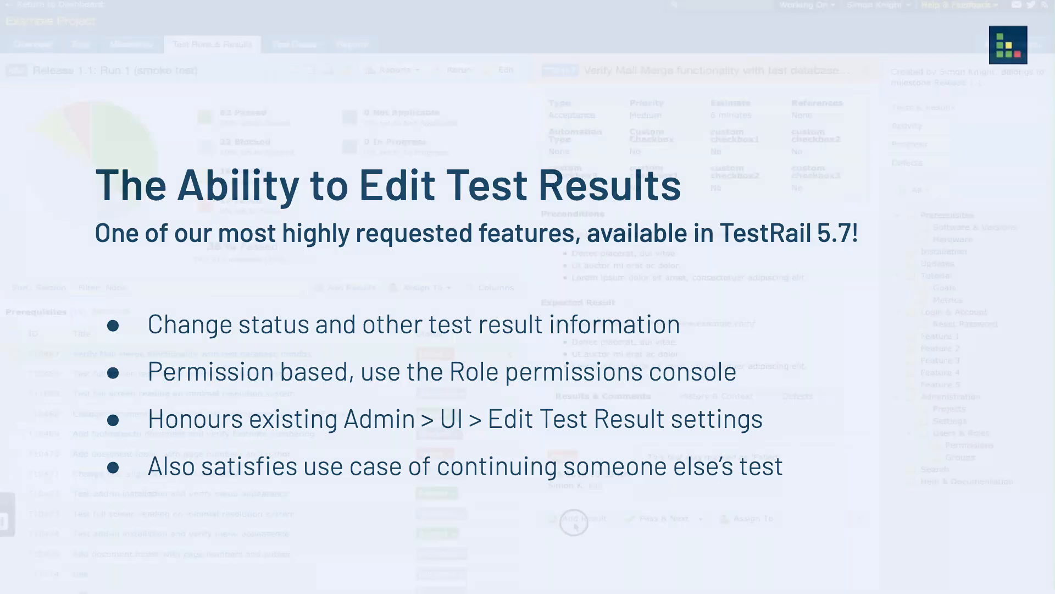
# - Add a new result with status Failed to test T10467
pyautogui.click(574, 522)
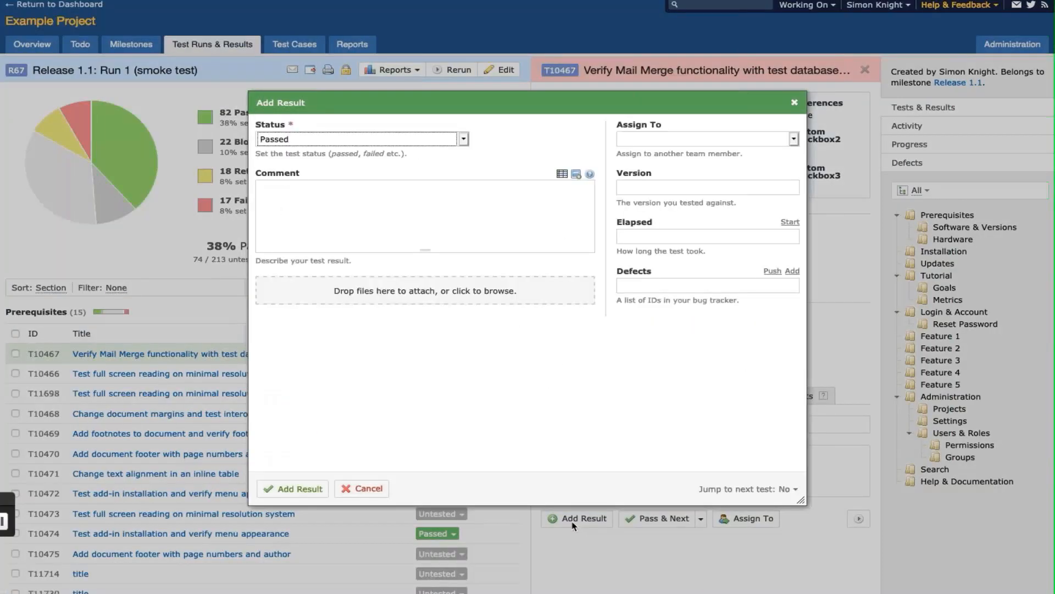
pyautogui.click(404, 142)
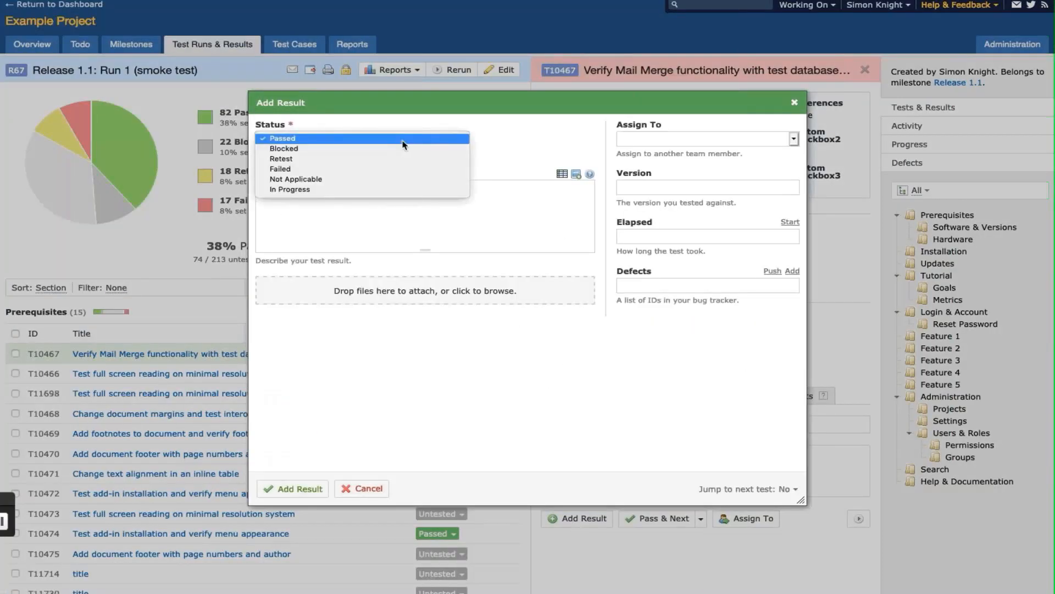
pyautogui.click(405, 168)
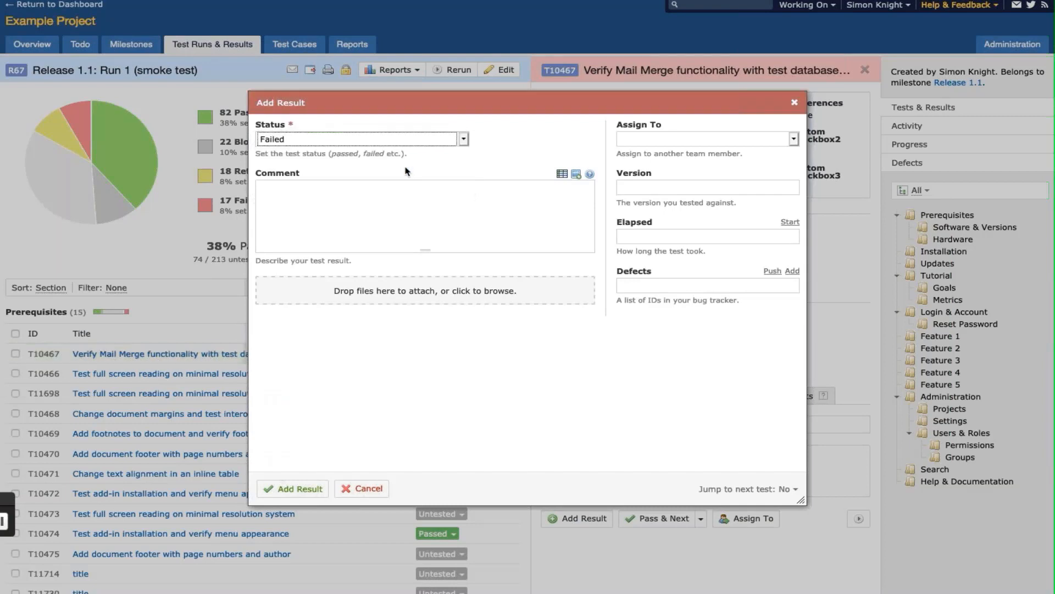
pyautogui.click(463, 228)
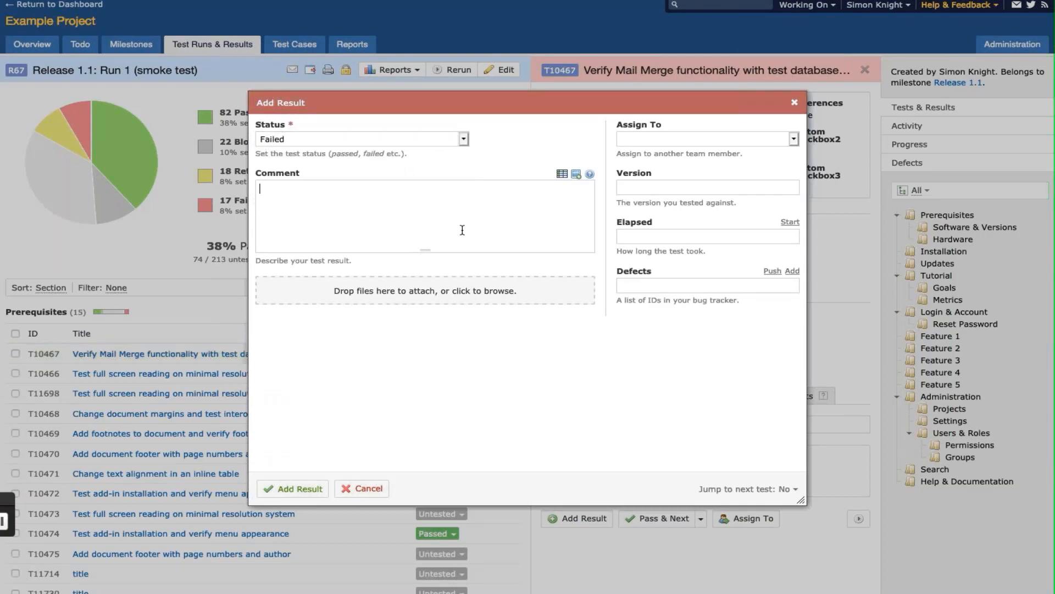
pyautogui.click(292, 494)
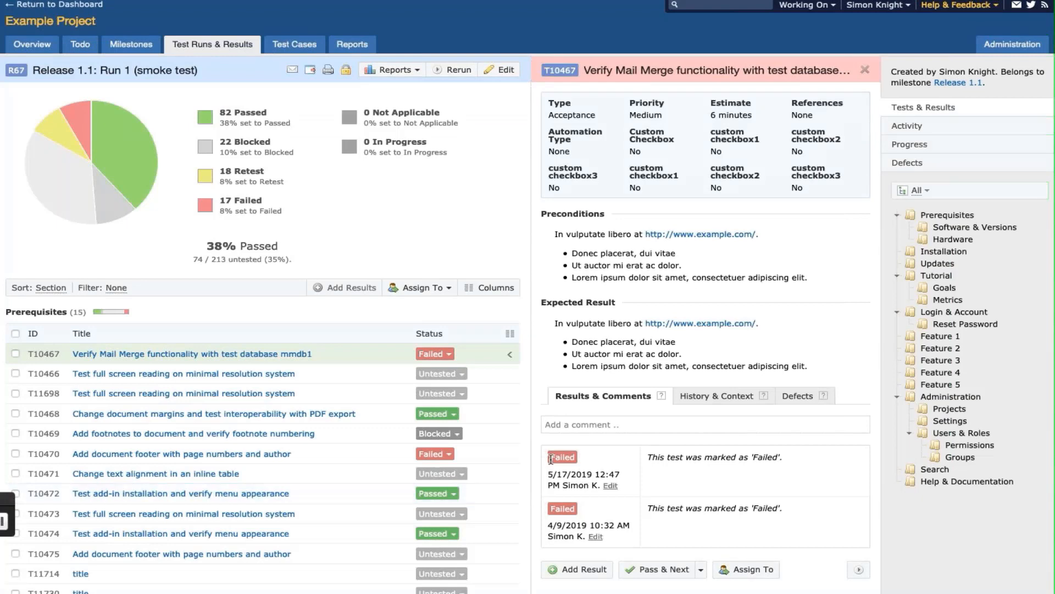
# - Change T10467's most recent result status to Passed
pyautogui.click(611, 486)
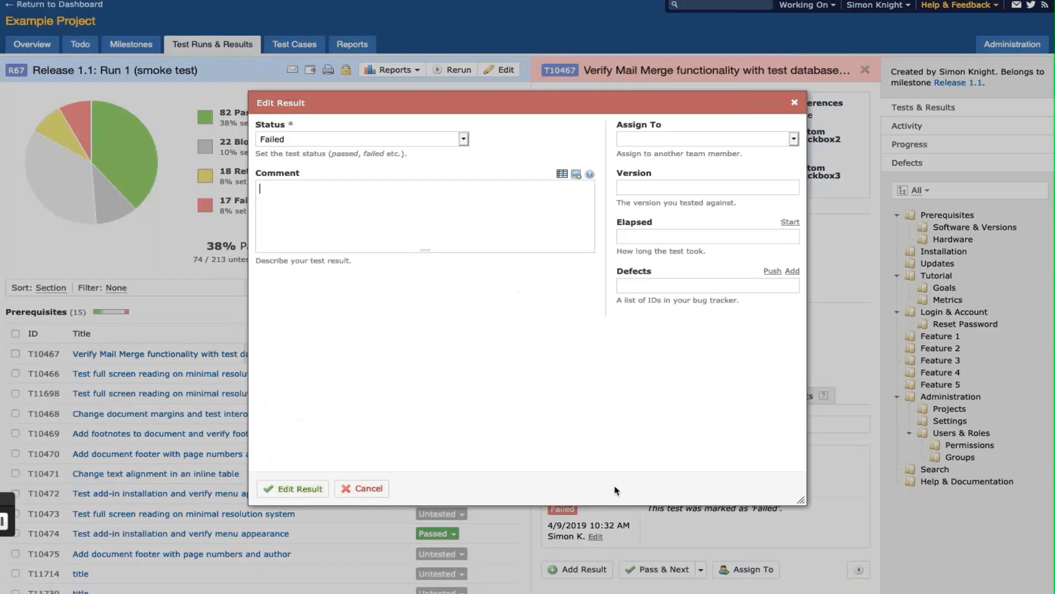
pyautogui.click(460, 140)
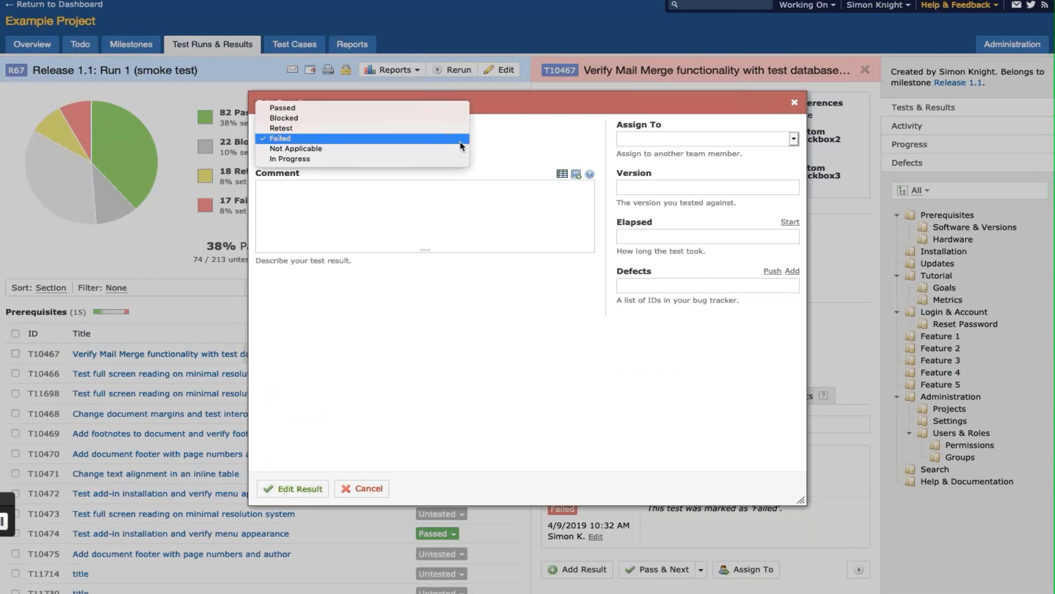
pyautogui.click(443, 108)
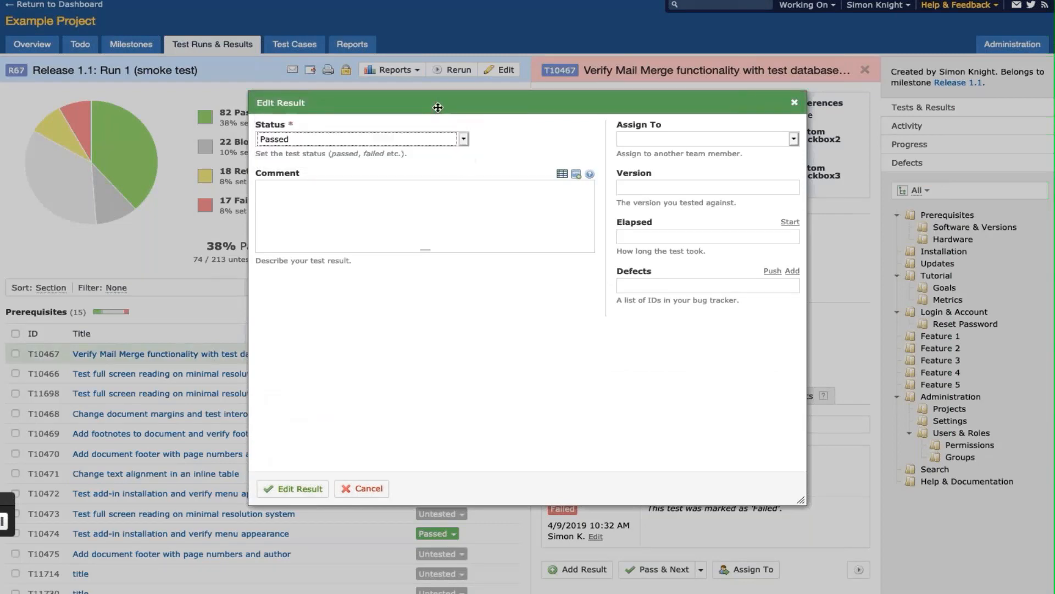
pyautogui.click(324, 488)
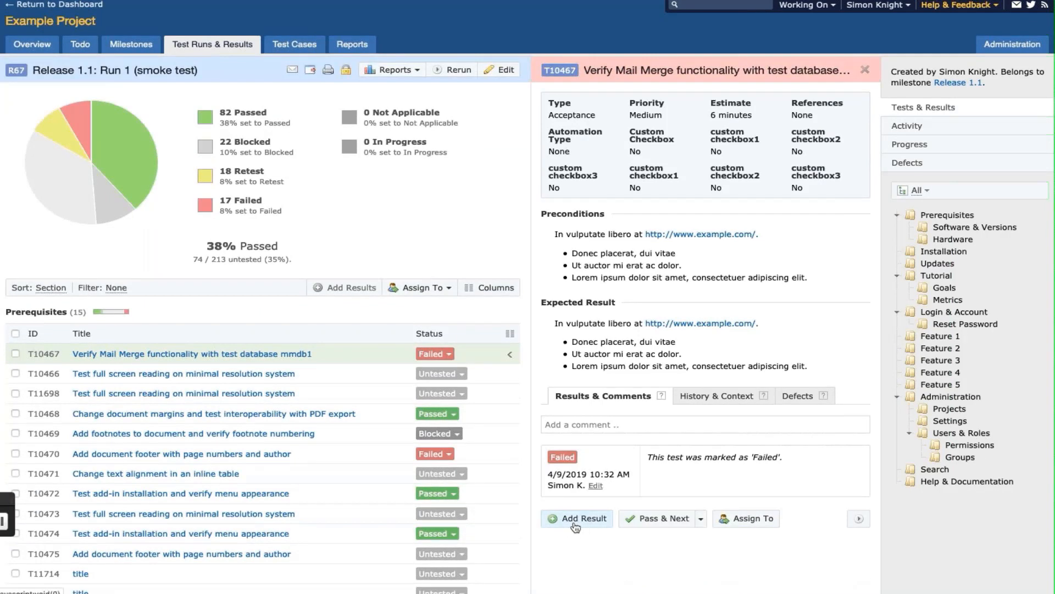
# - Record another Failed result for T10467 and open it for editing
pyautogui.click(574, 519)
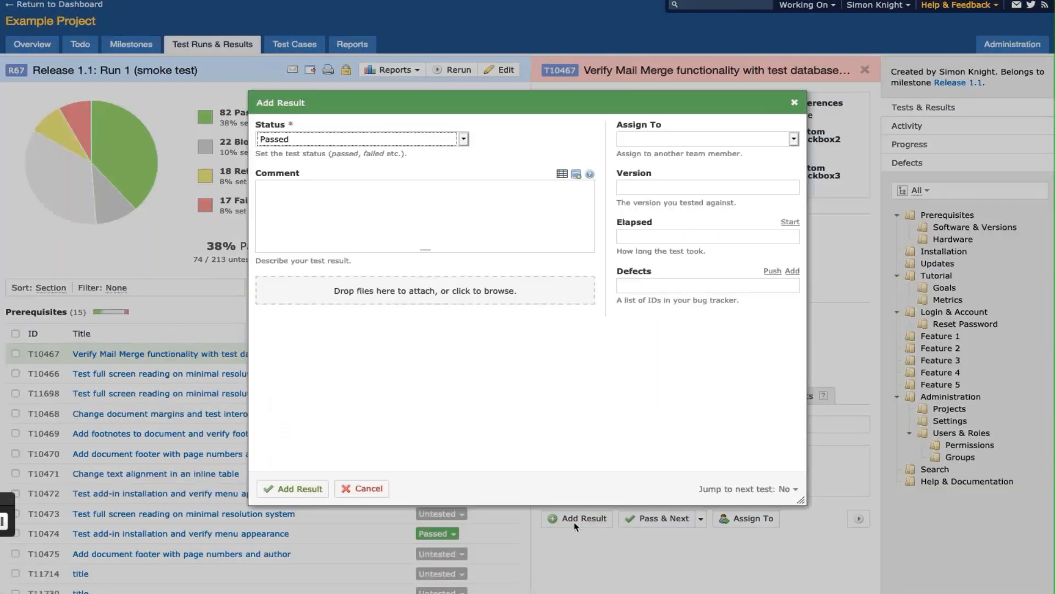
pyautogui.click(403, 144)
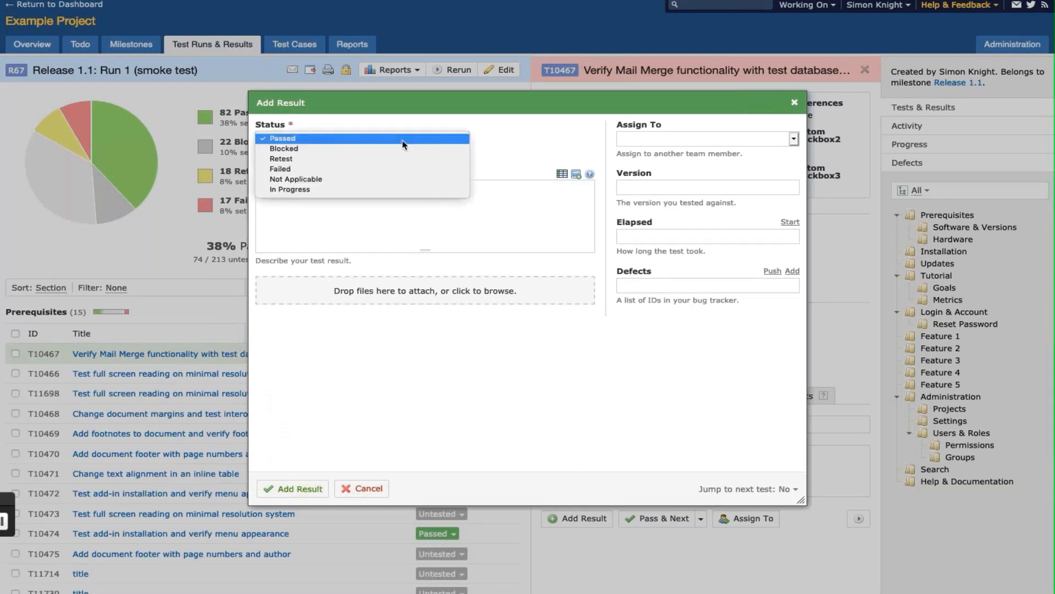
pyautogui.click(406, 169)
pyautogui.click(462, 230)
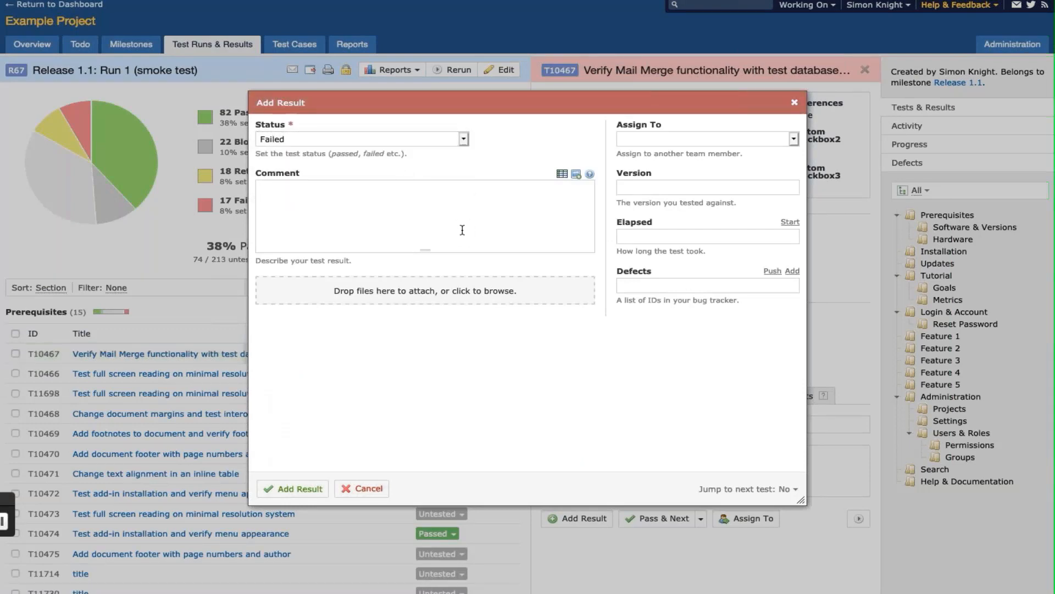
pyautogui.click(293, 489)
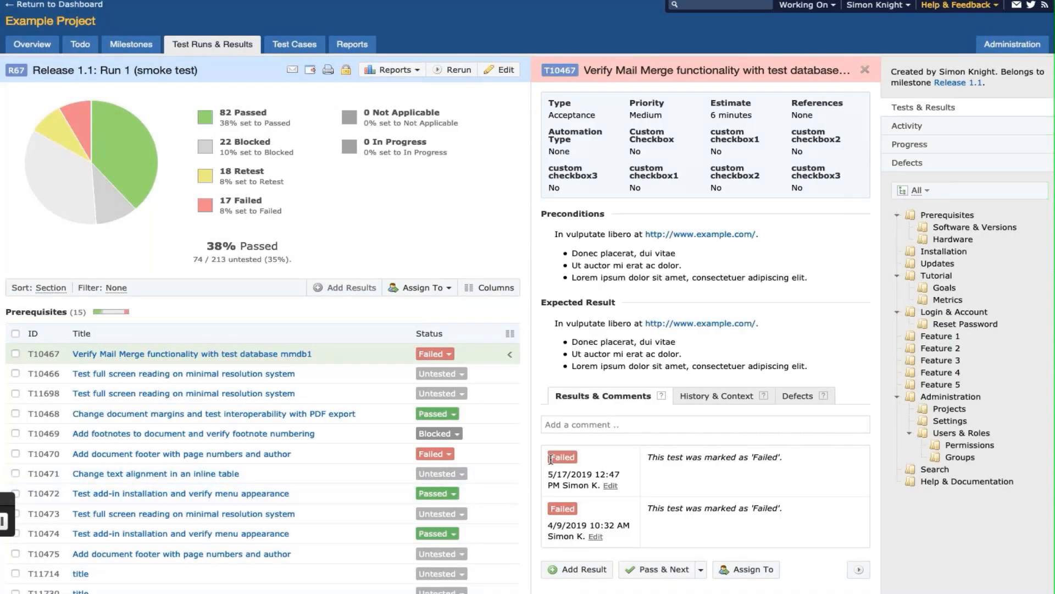
pyautogui.click(611, 486)
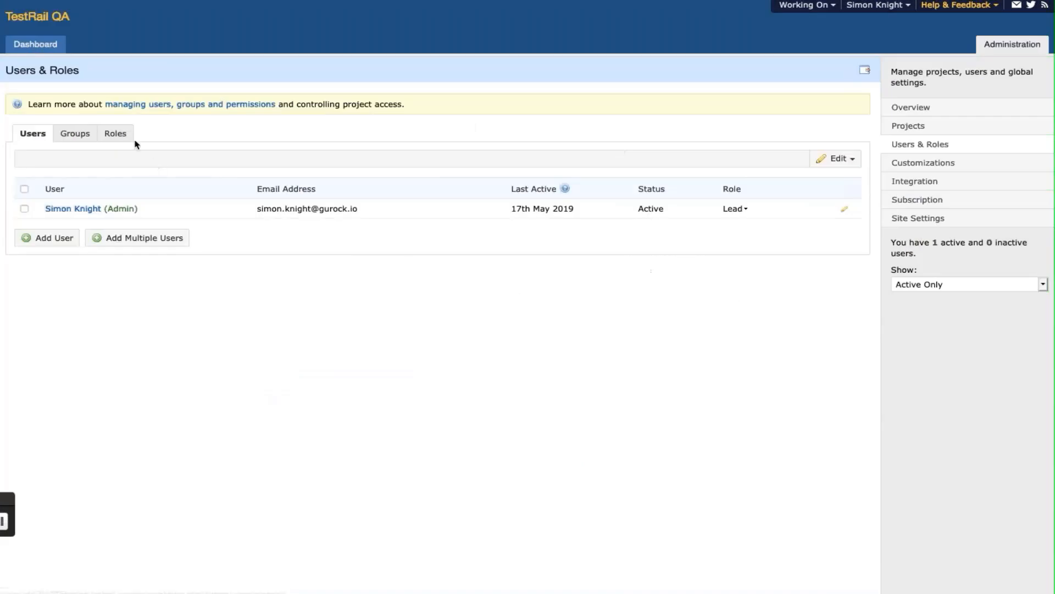
# - Give the Lead role the Modify permission for Test Results and save the role
pyautogui.click(128, 138)
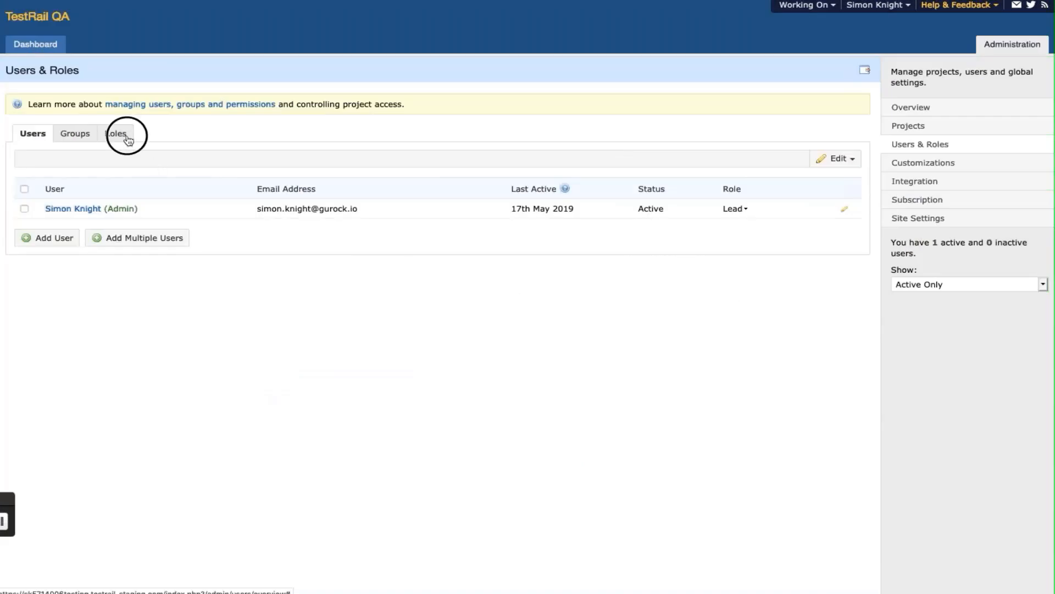
pyautogui.click(31, 242)
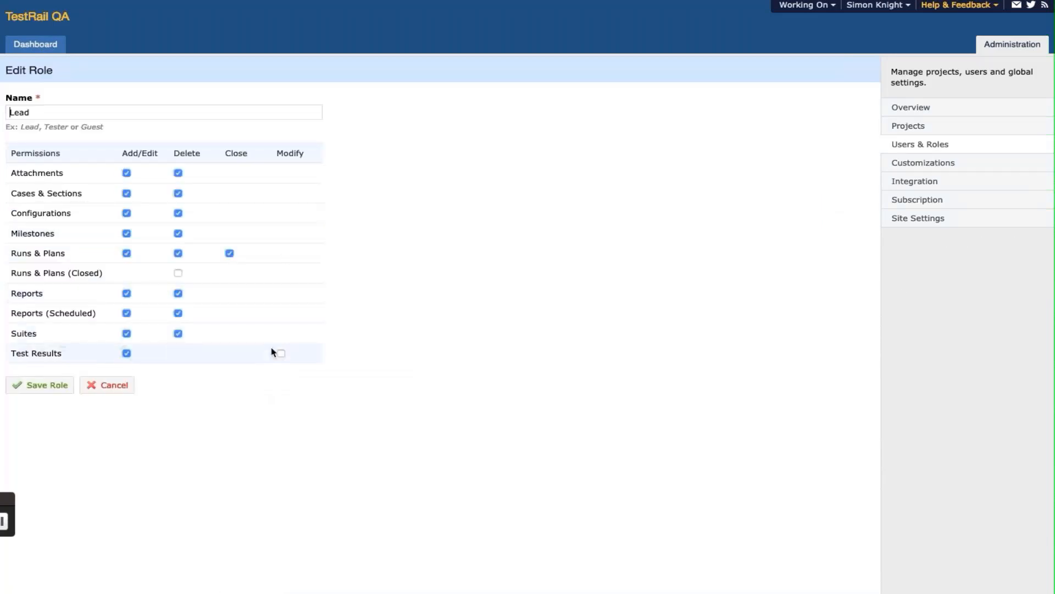
pyautogui.click(281, 354)
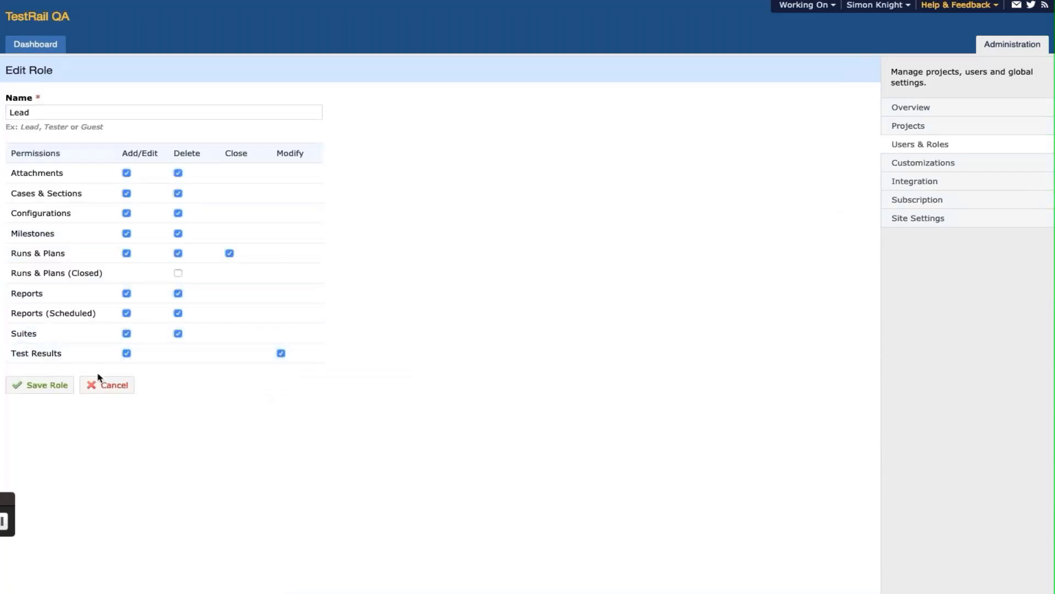
pyautogui.click(67, 386)
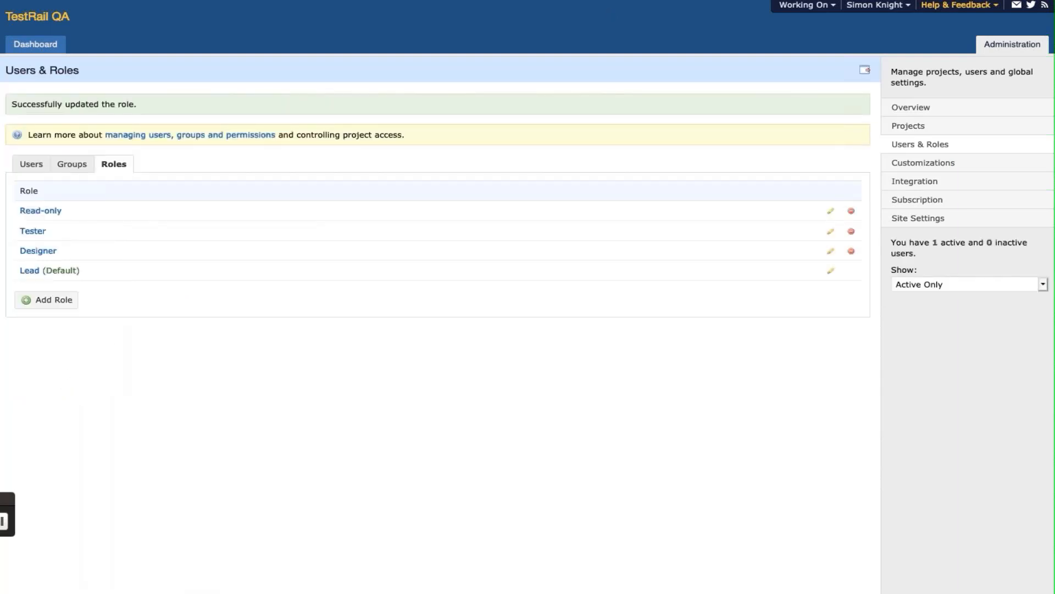
pyautogui.click(918, 147)
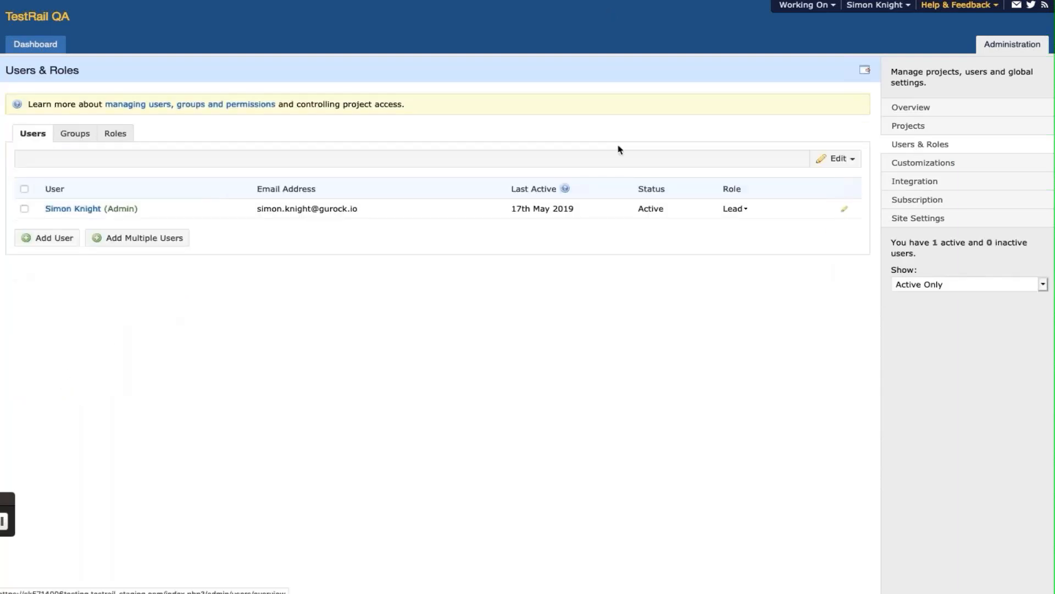
pyautogui.click(127, 136)
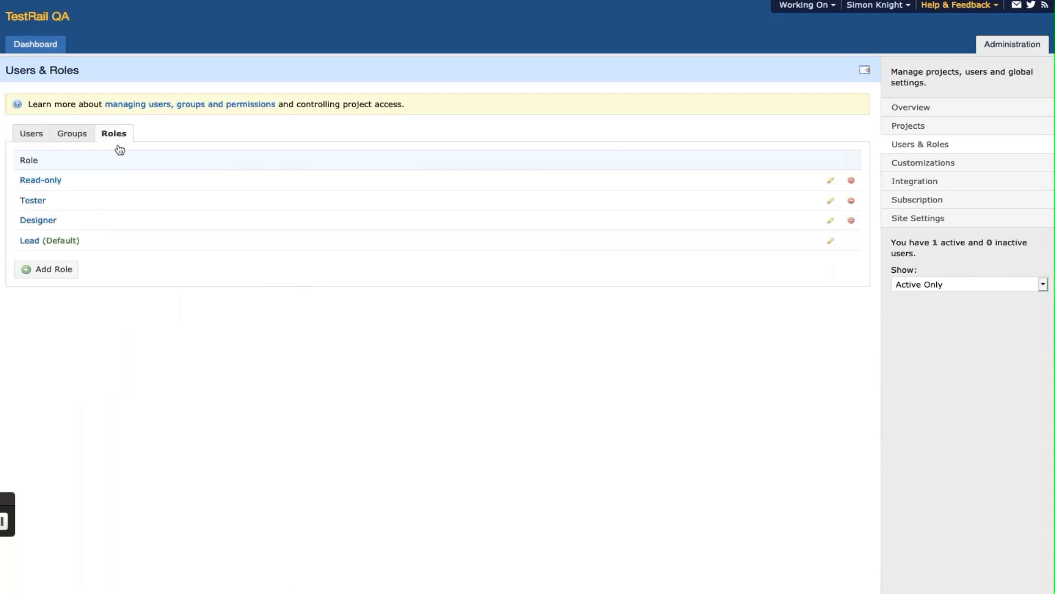
pyautogui.click(31, 242)
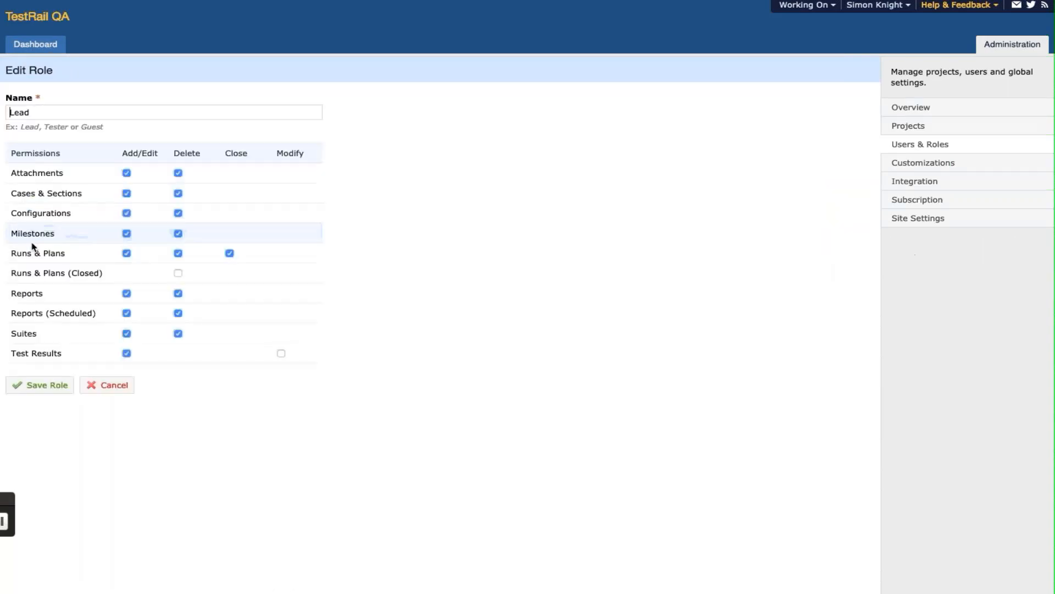
pyautogui.click(281, 354)
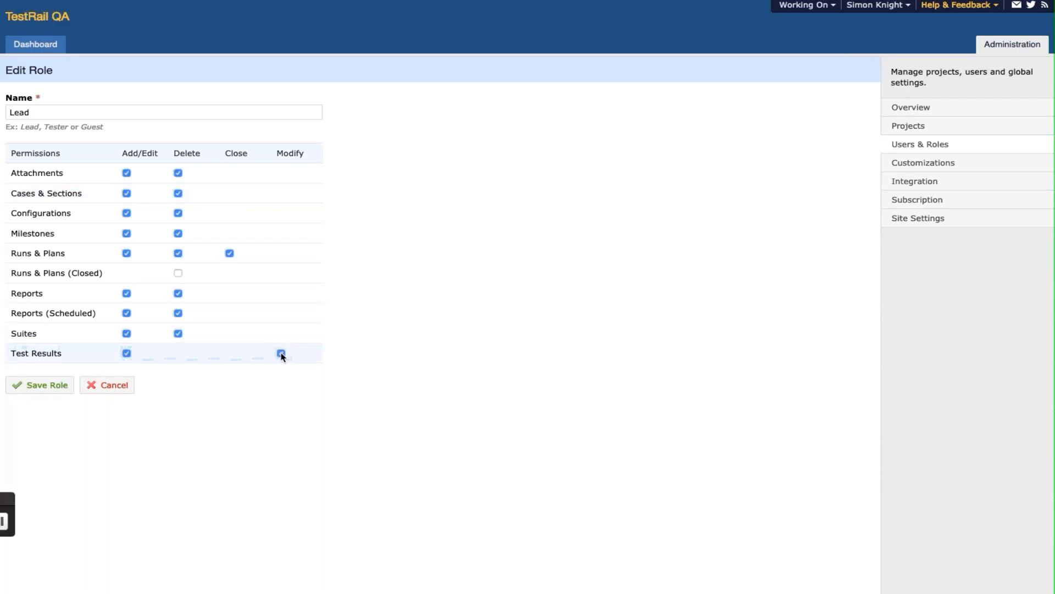
pyautogui.click(67, 386)
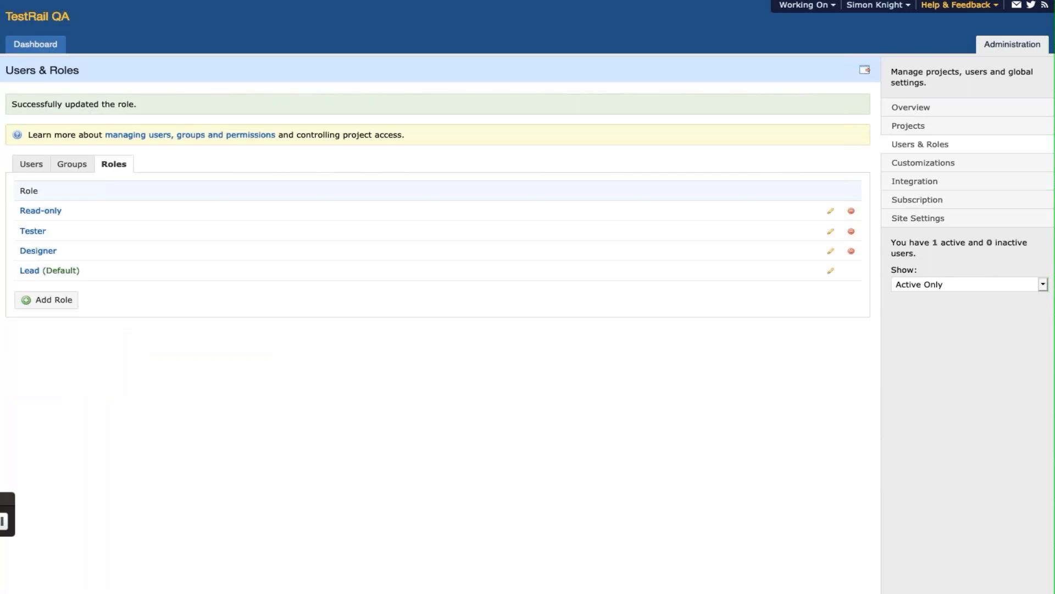
# - Re-tick Modify for Test Results on the Lead role and save it again
pyautogui.click(914, 144)
pyautogui.click(127, 136)
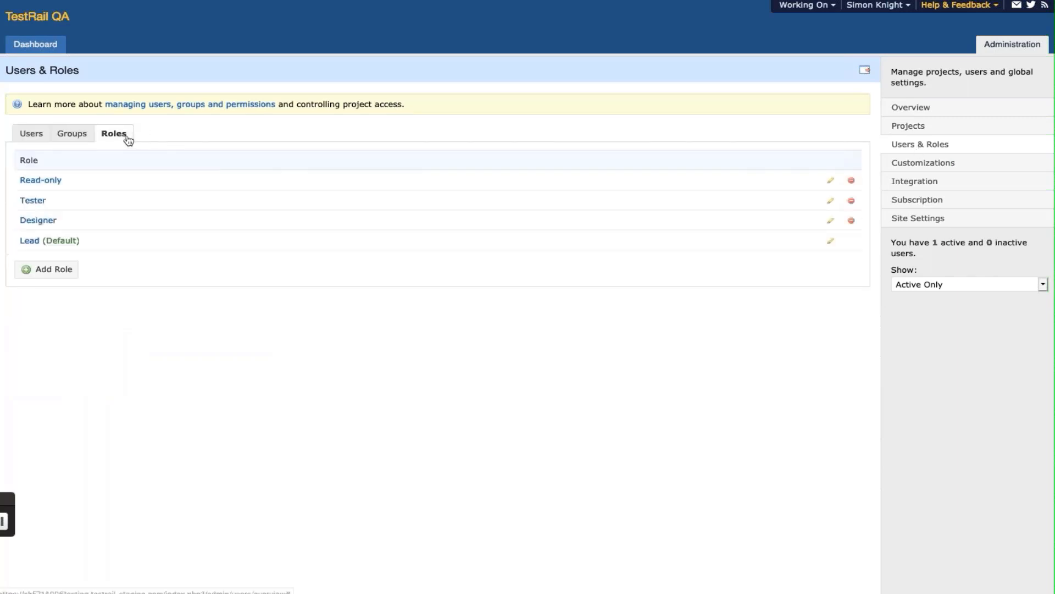
pyautogui.click(30, 242)
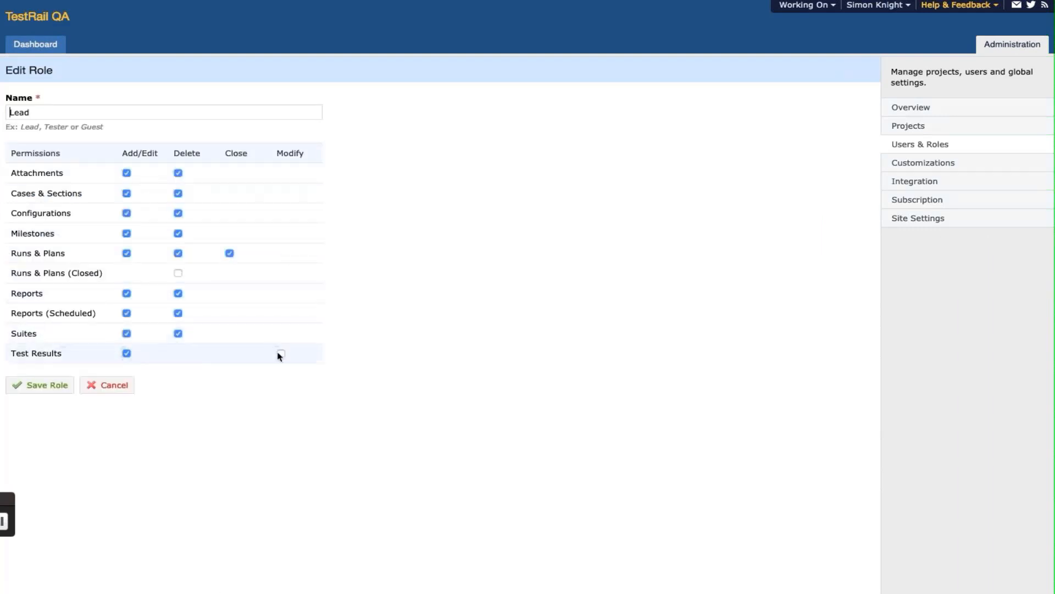
pyautogui.click(281, 354)
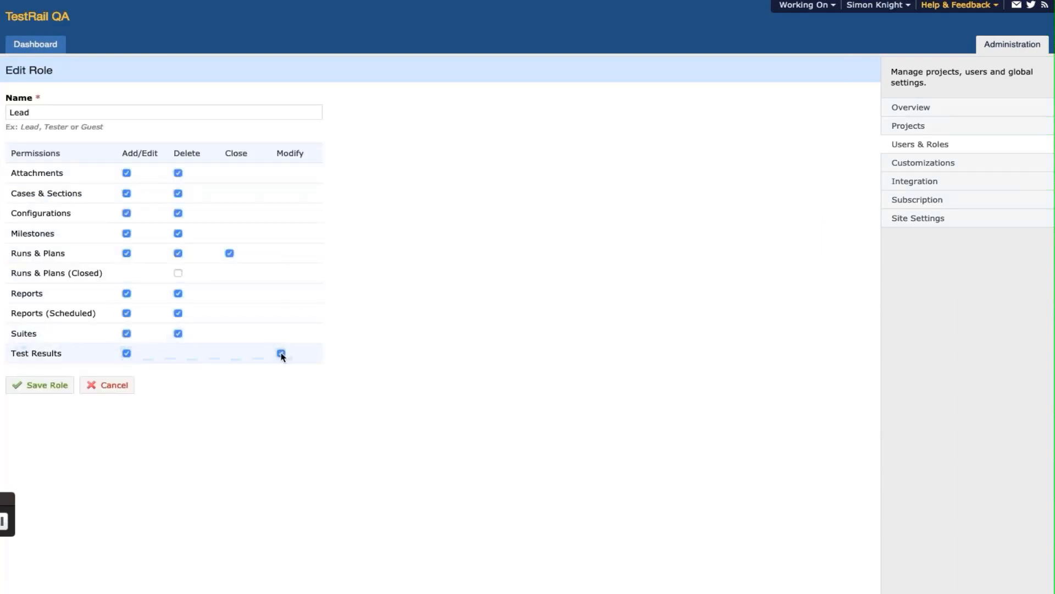
pyautogui.click(65, 386)
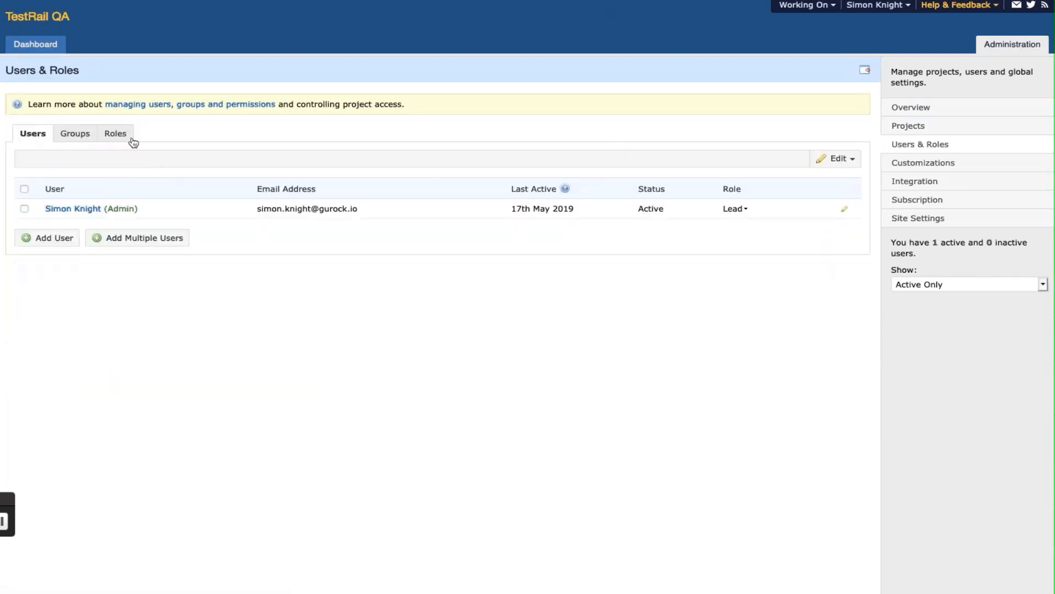
pyautogui.click(128, 140)
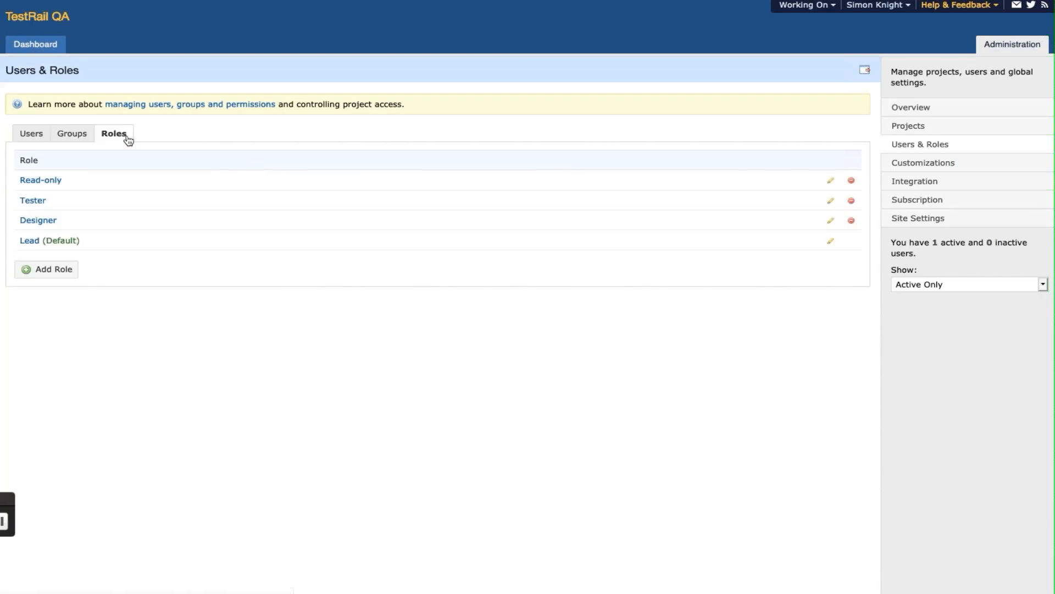
pyautogui.click(31, 244)
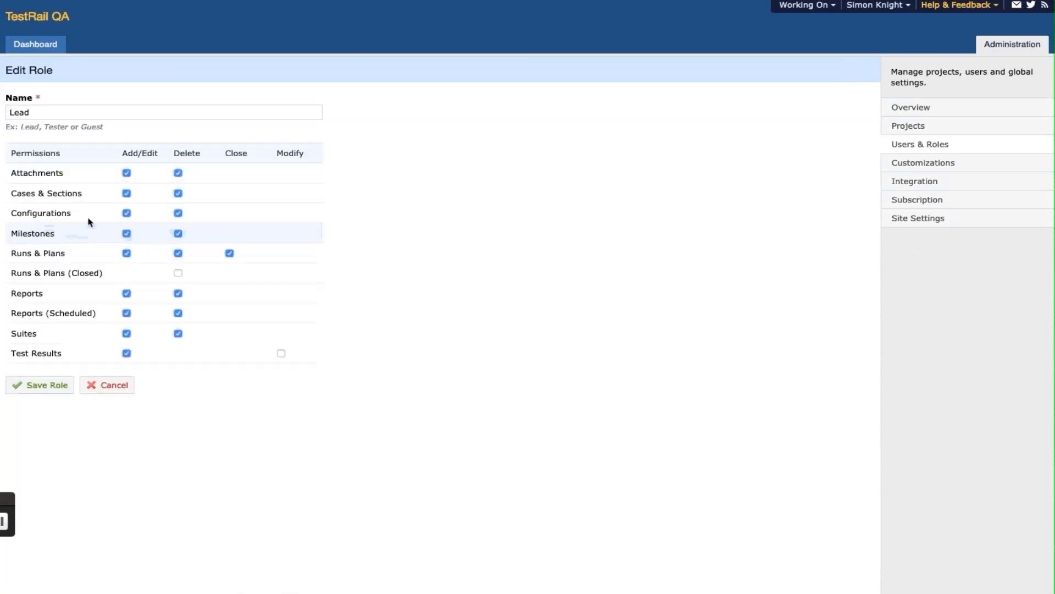
pyautogui.click(281, 354)
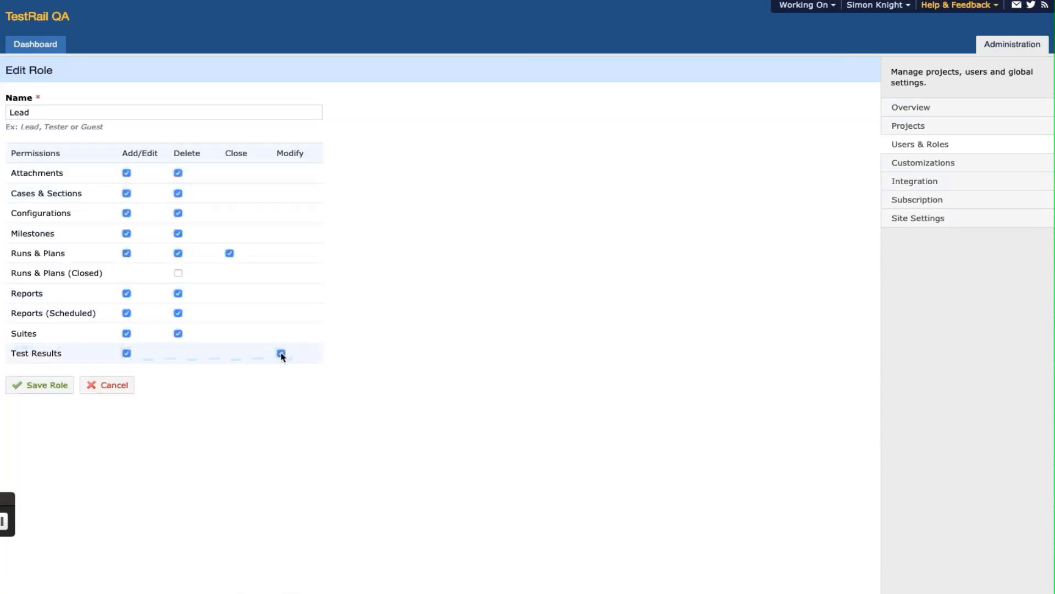
pyautogui.click(67, 386)
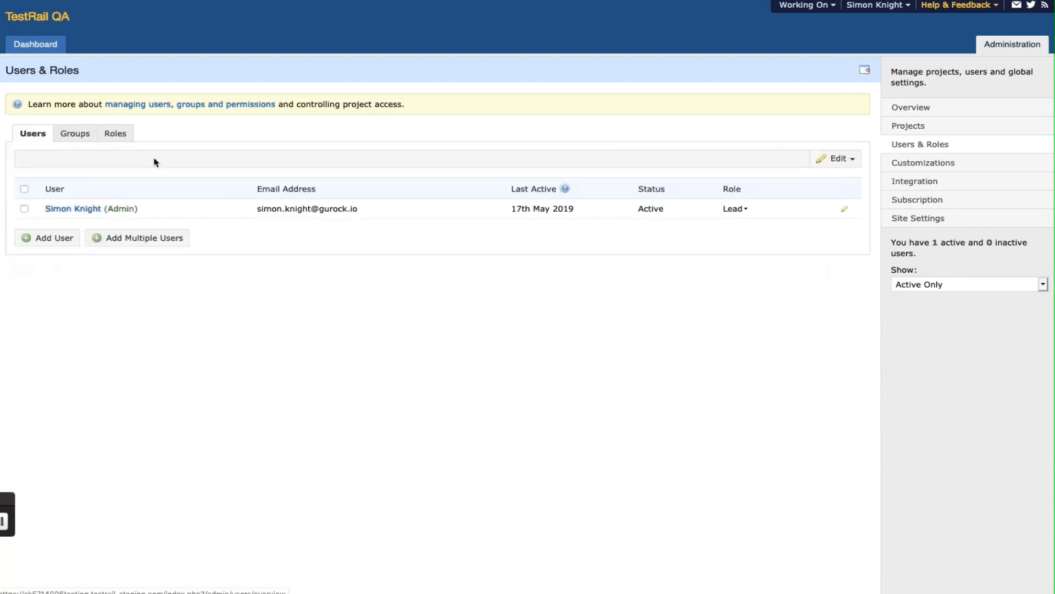
# - Save the Lead role once more with result modification allowed, then reopen it from Roles
pyautogui.click(126, 134)
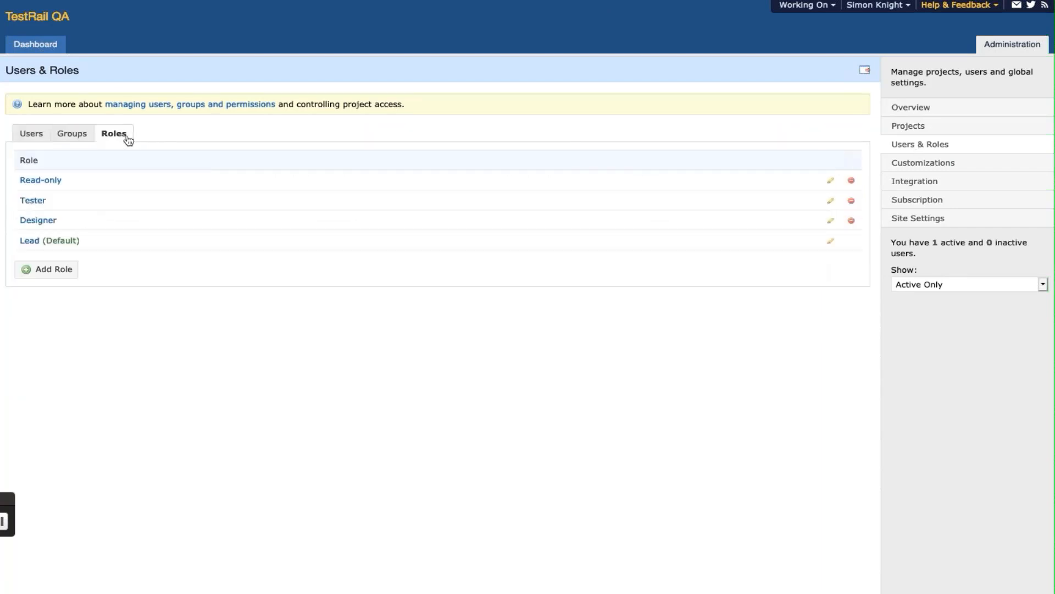
pyautogui.click(30, 241)
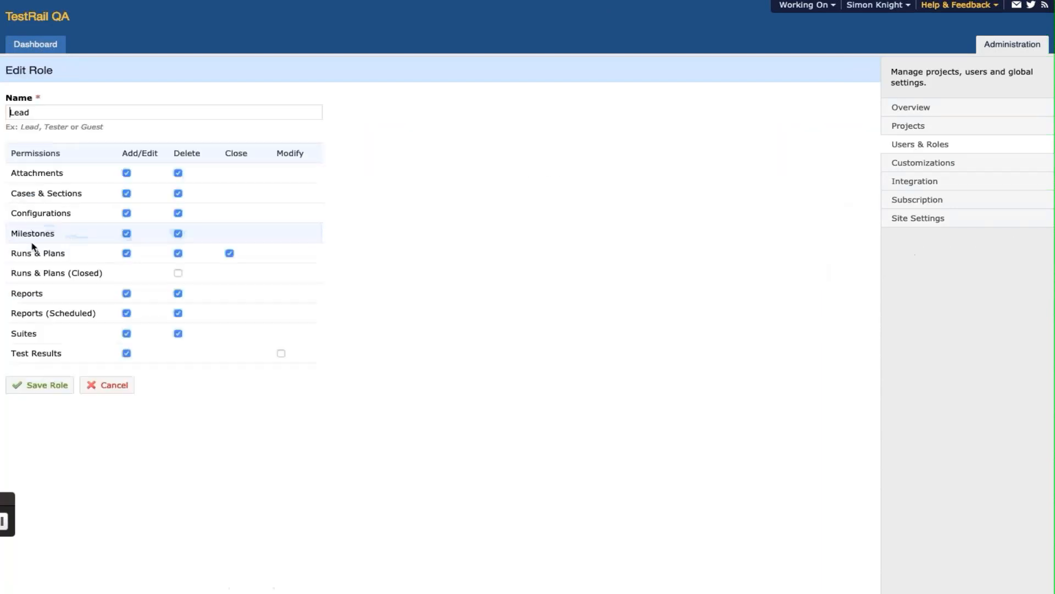
pyautogui.click(281, 353)
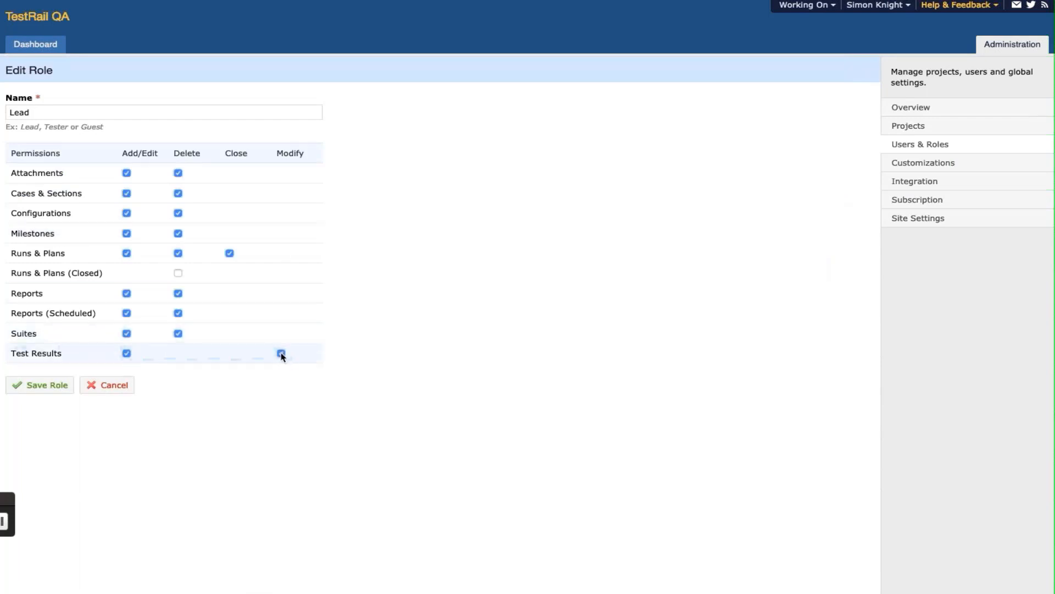
pyautogui.click(66, 387)
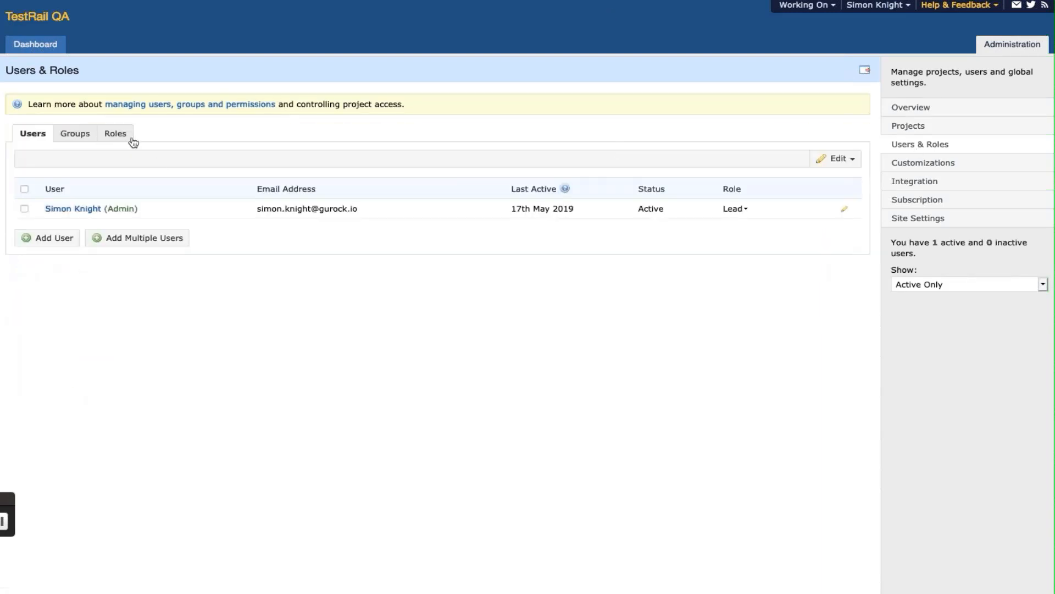
pyautogui.click(127, 137)
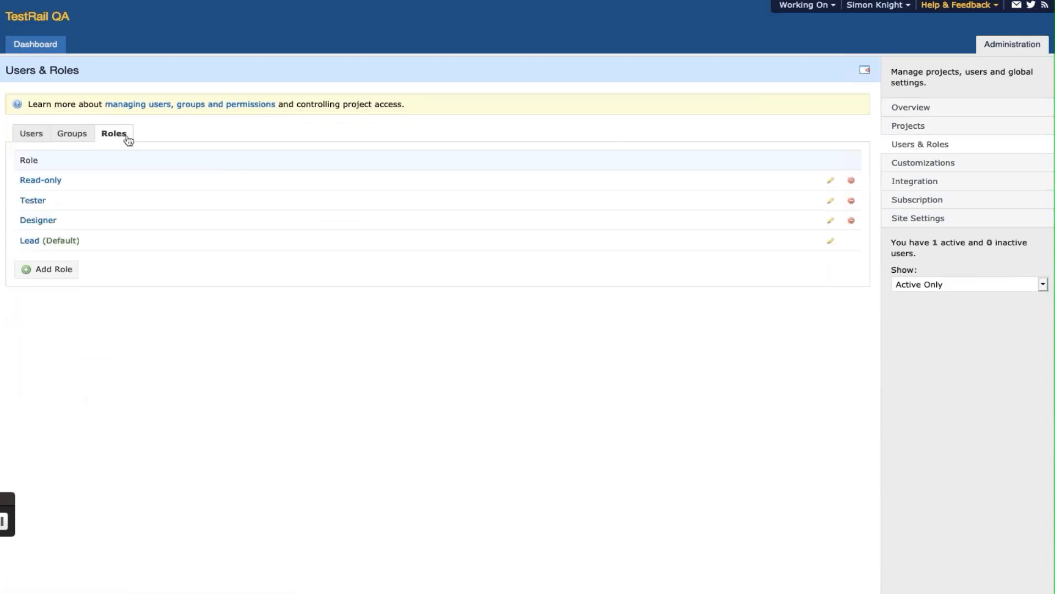
pyautogui.click(30, 239)
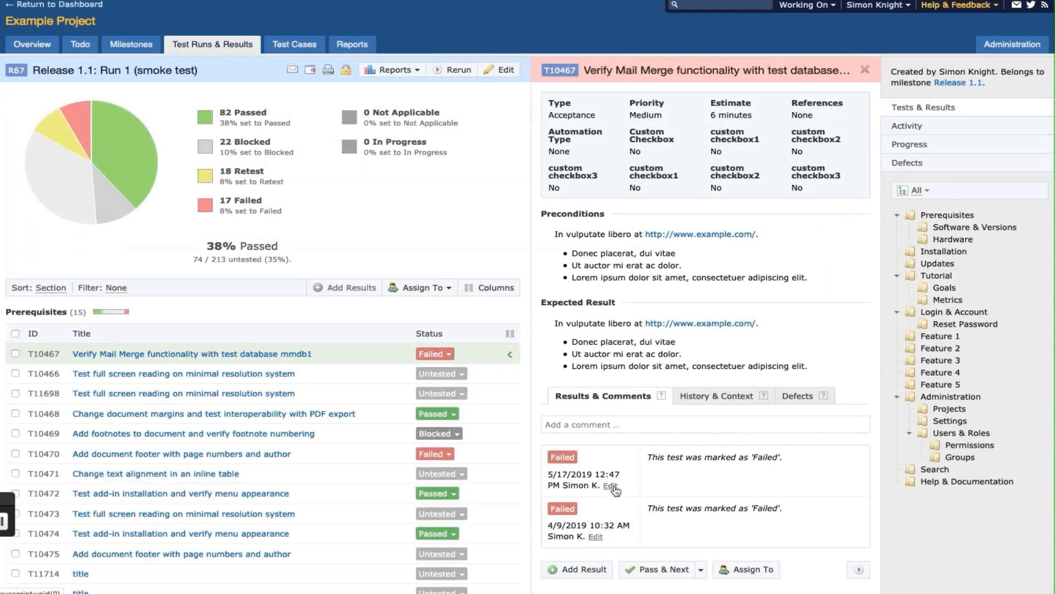
# - Change T10467's latest result status to Passed and save it
pyautogui.click(611, 486)
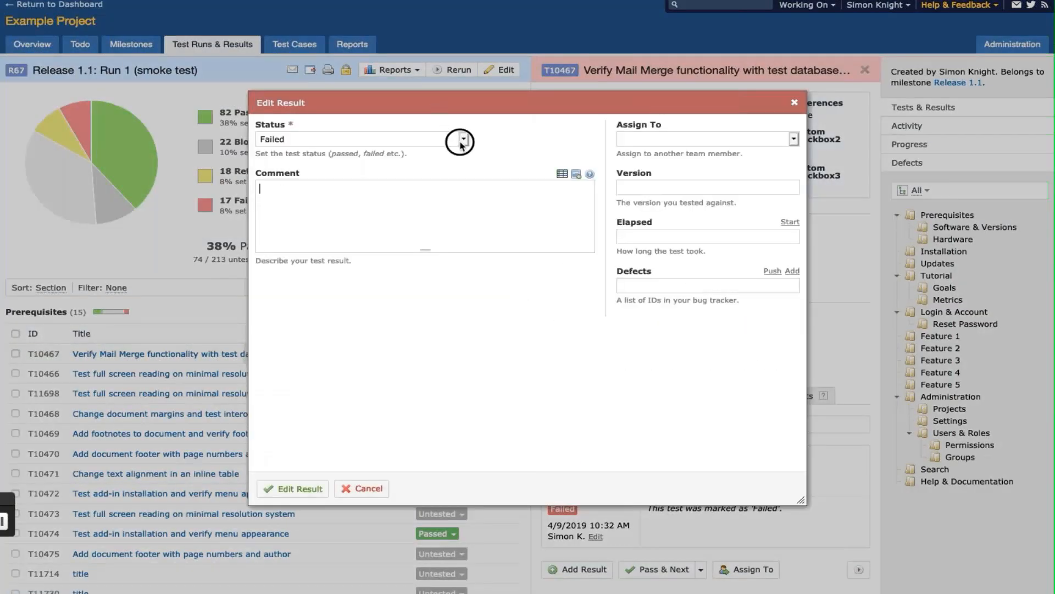
pyautogui.click(461, 142)
pyautogui.click(438, 107)
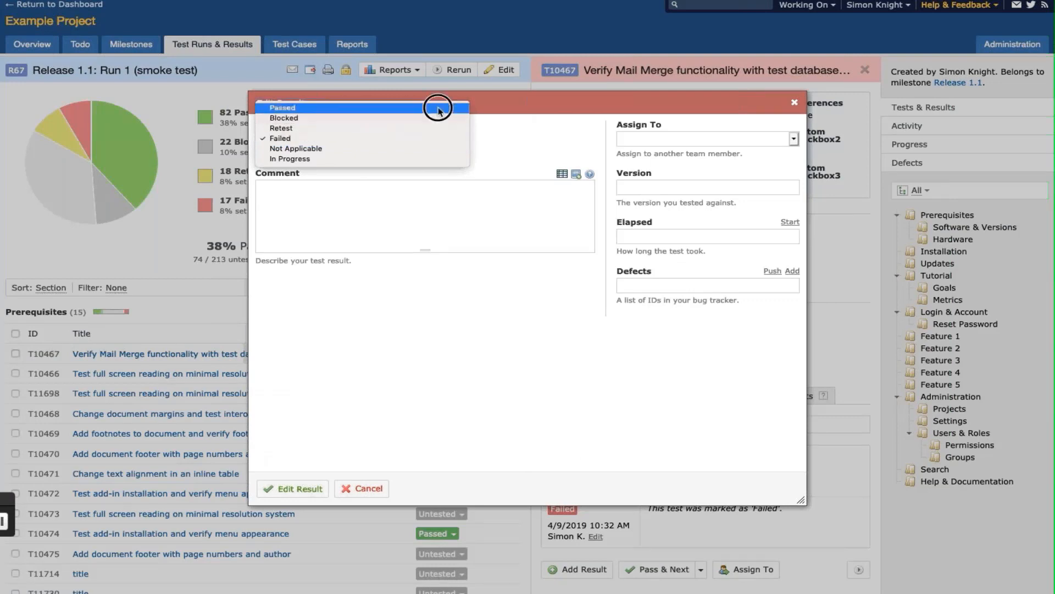
pyautogui.click(297, 488)
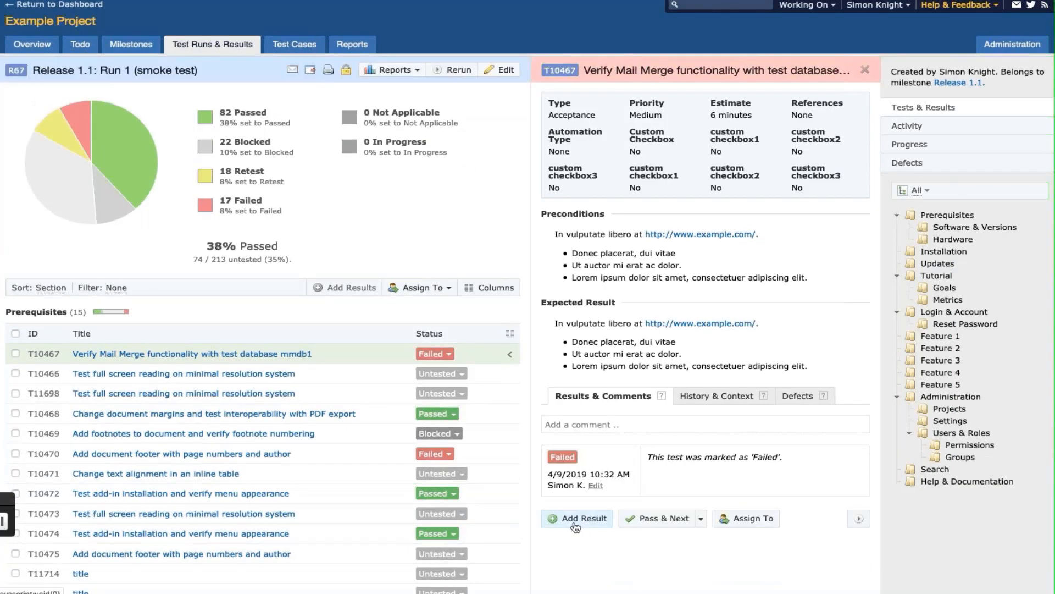
# - Add a new Failed result for T10467
pyautogui.click(574, 522)
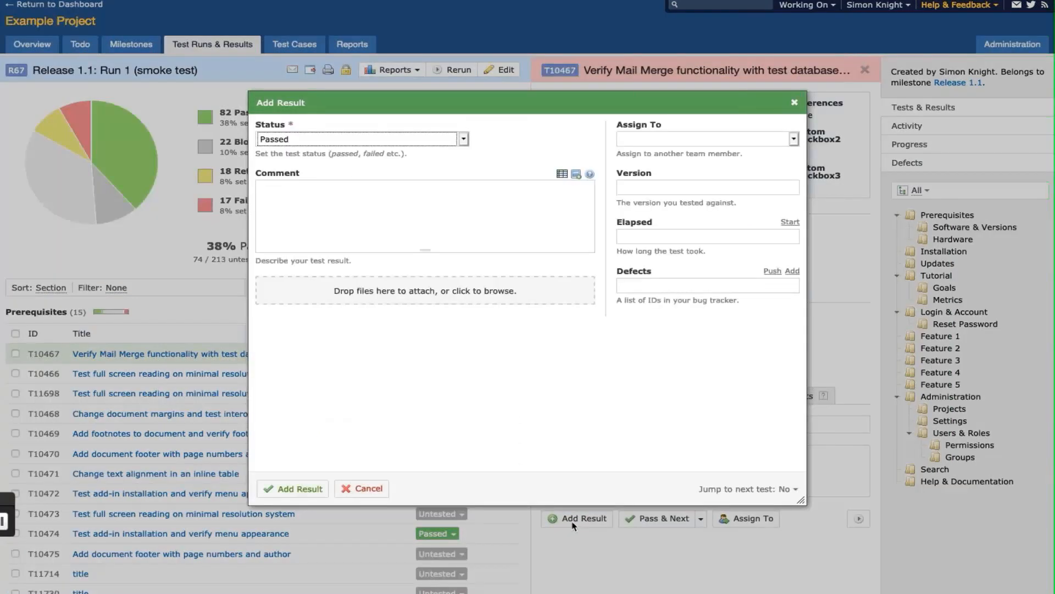
pyautogui.click(404, 144)
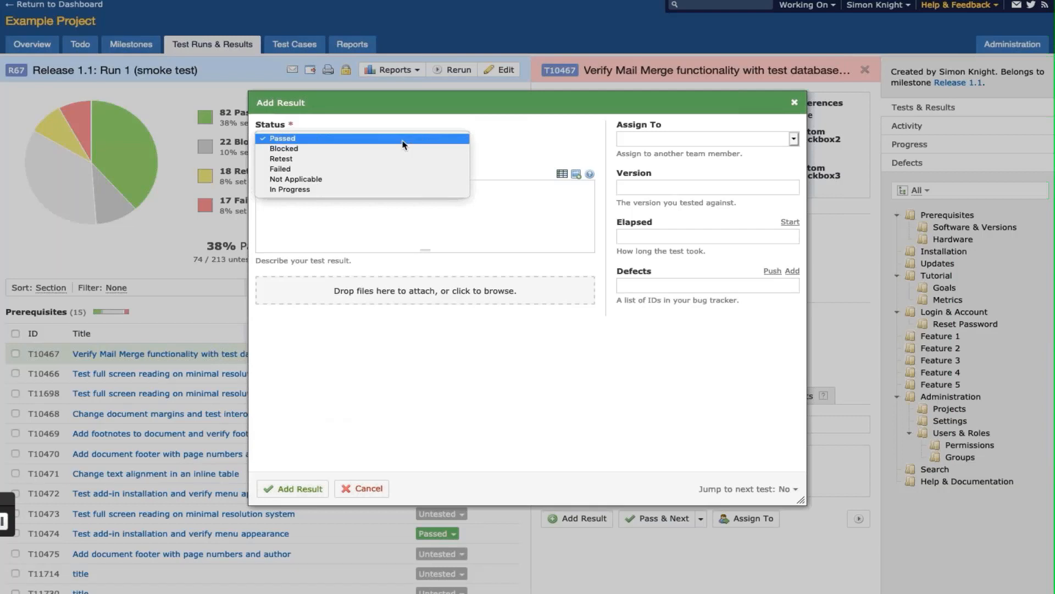
pyautogui.click(405, 169)
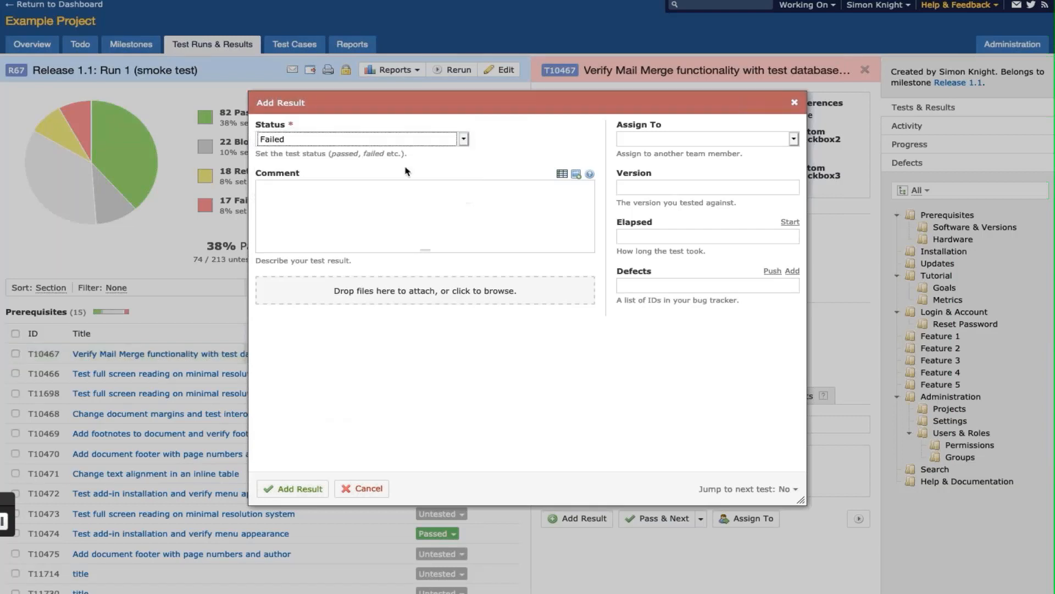
pyautogui.click(462, 230)
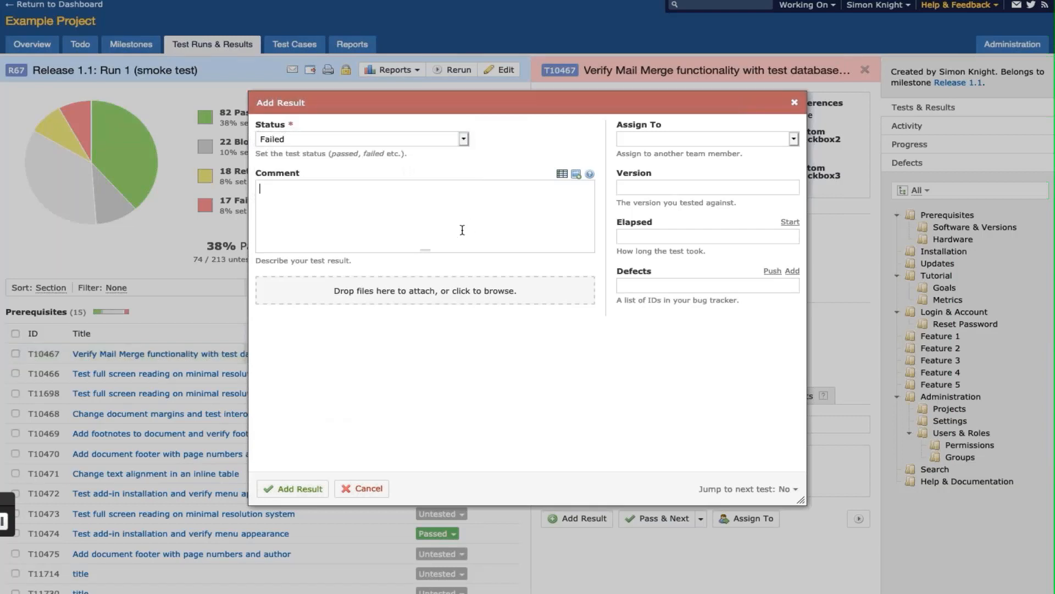
pyautogui.click(292, 493)
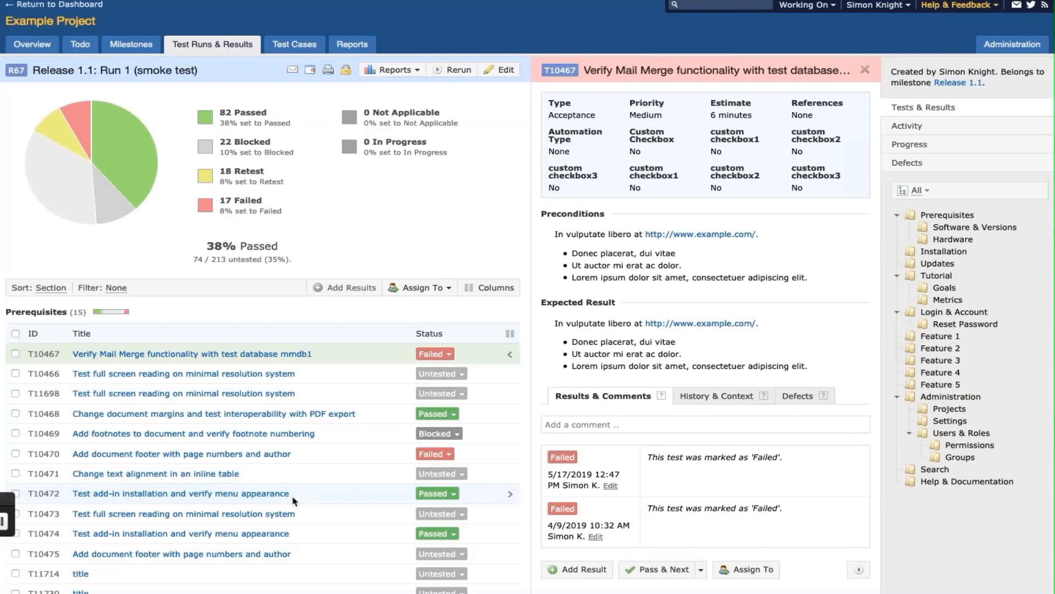
# - Edit that new result's status from Failed to Passed and save
pyautogui.click(611, 486)
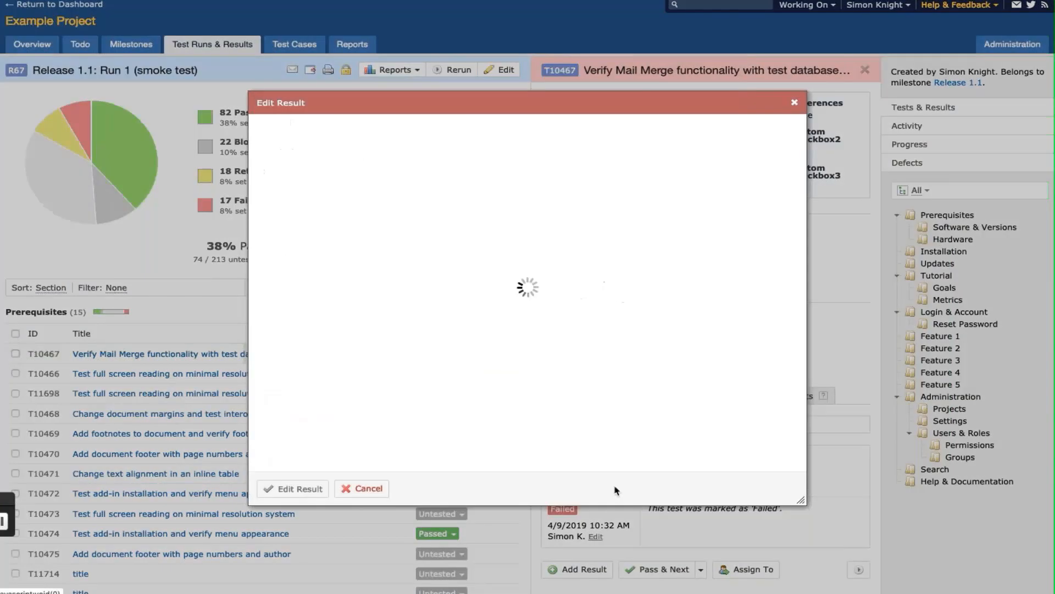
pyautogui.click(462, 141)
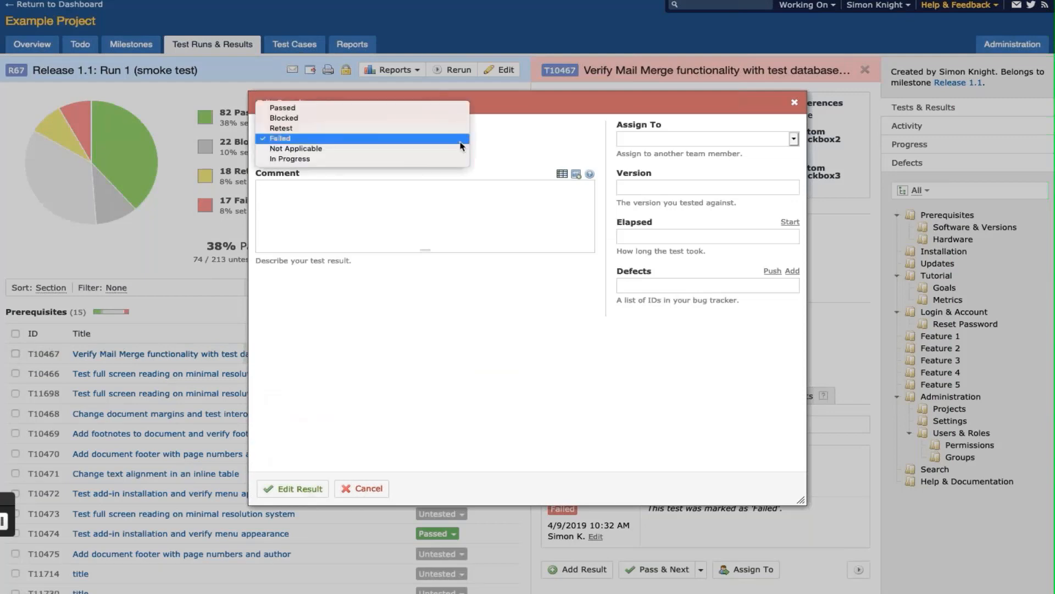
pyautogui.click(439, 108)
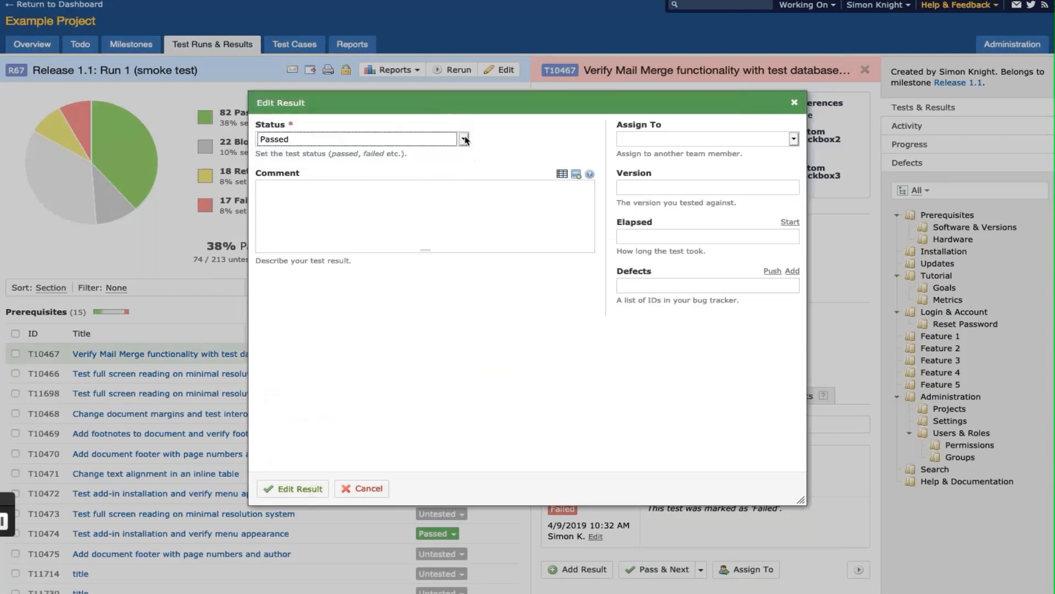
pyautogui.click(293, 488)
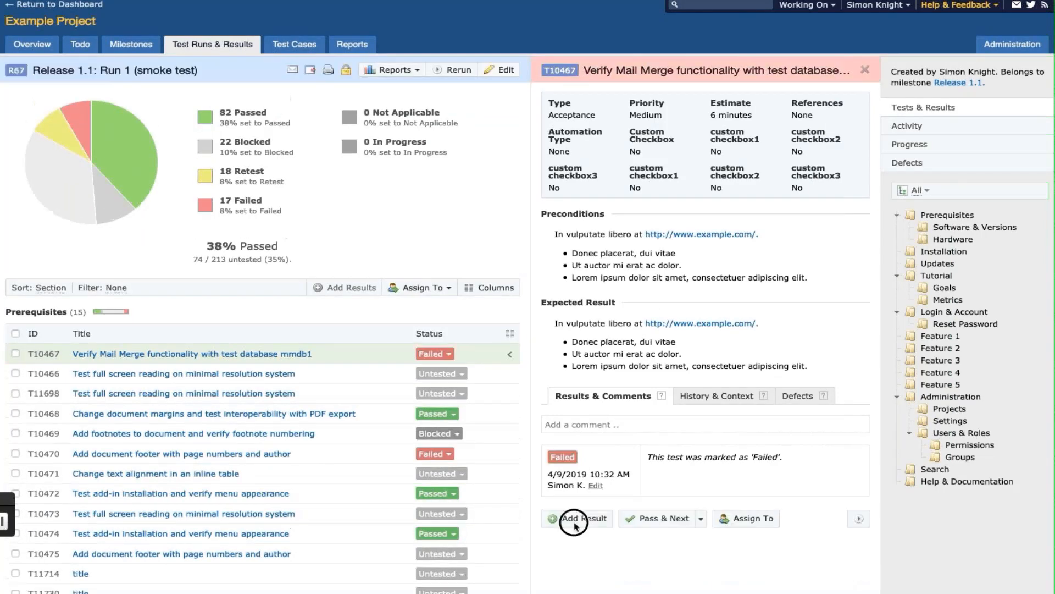
# - Add another Failed result for T10467
pyautogui.click(574, 525)
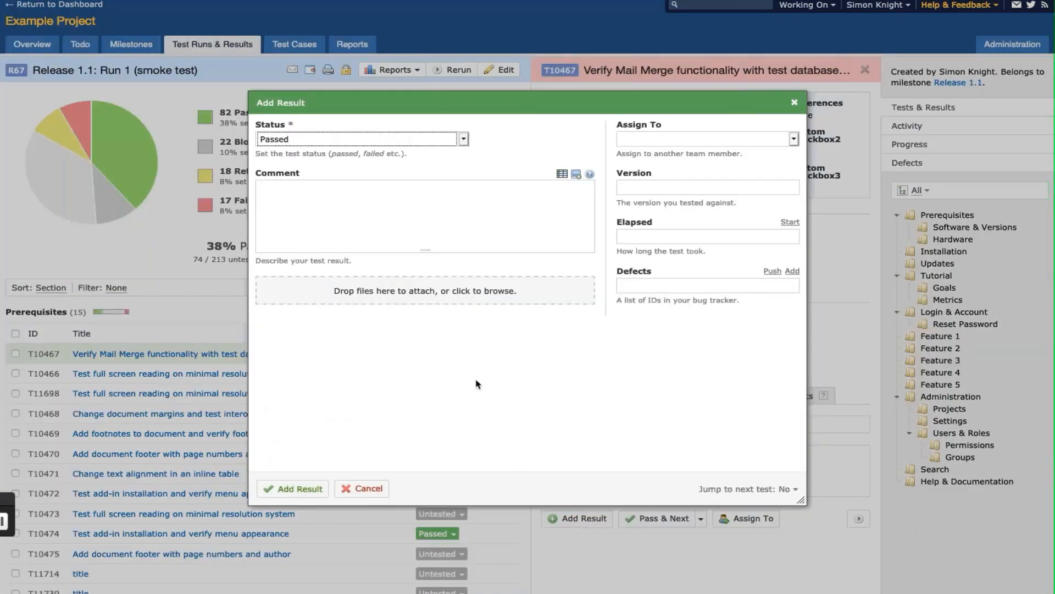
pyautogui.click(404, 141)
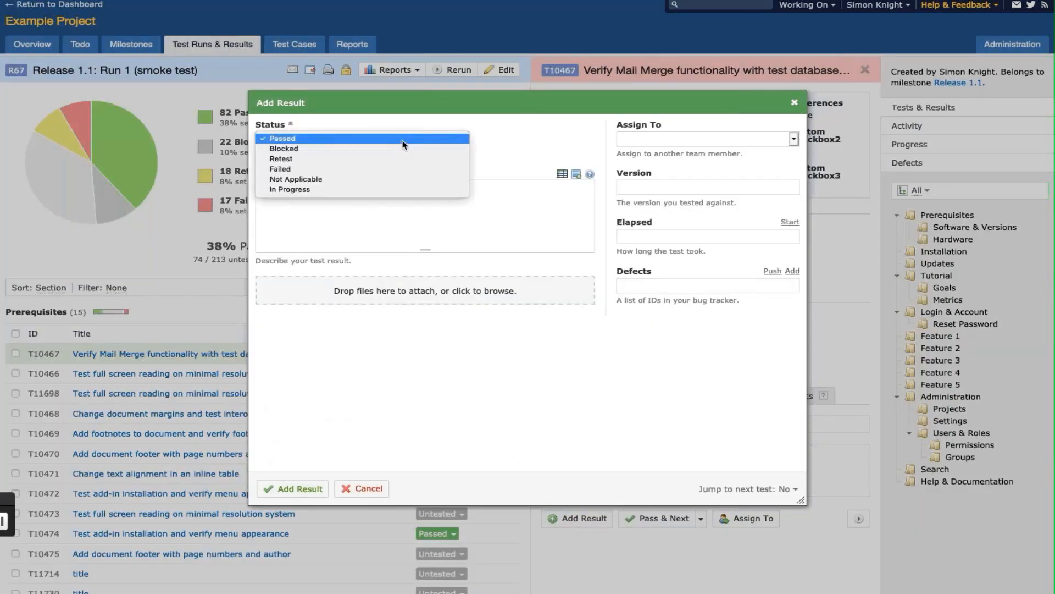
pyautogui.click(406, 169)
pyautogui.click(462, 229)
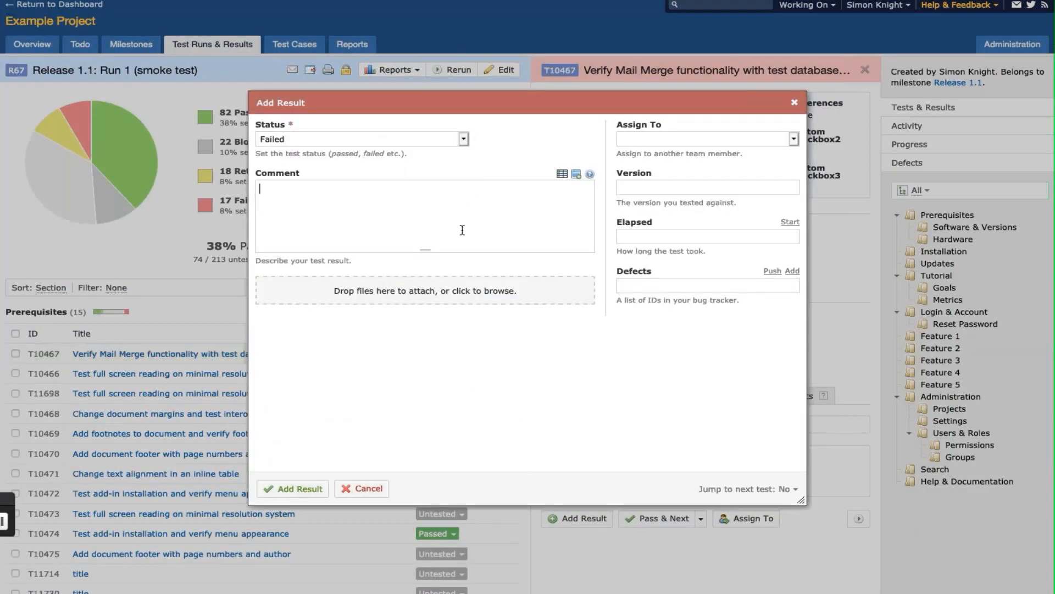
pyautogui.click(294, 498)
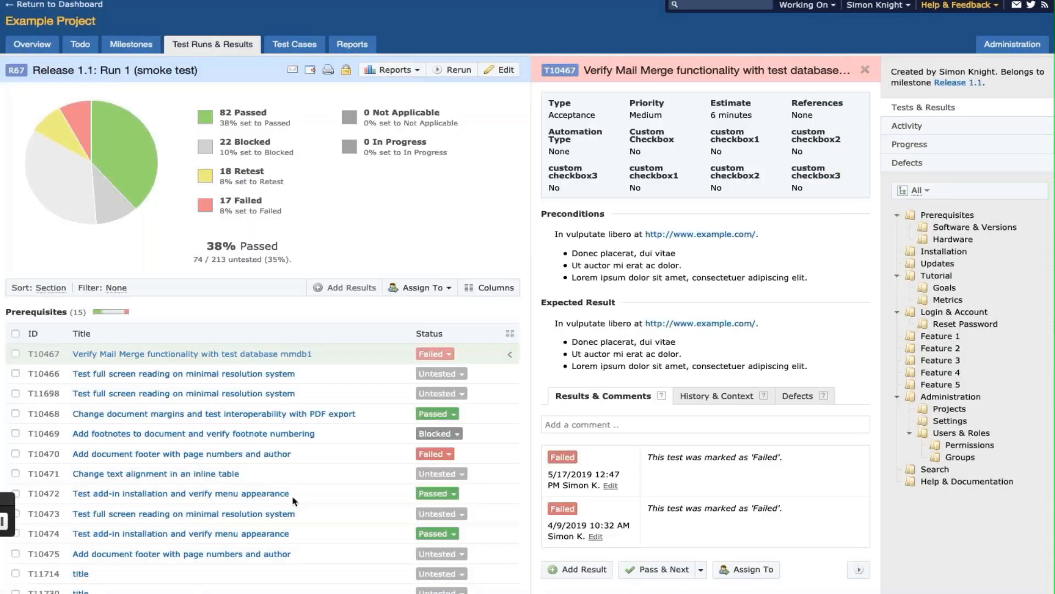
# - Reopen the Failed result and switch its status to Passed
pyautogui.click(610, 486)
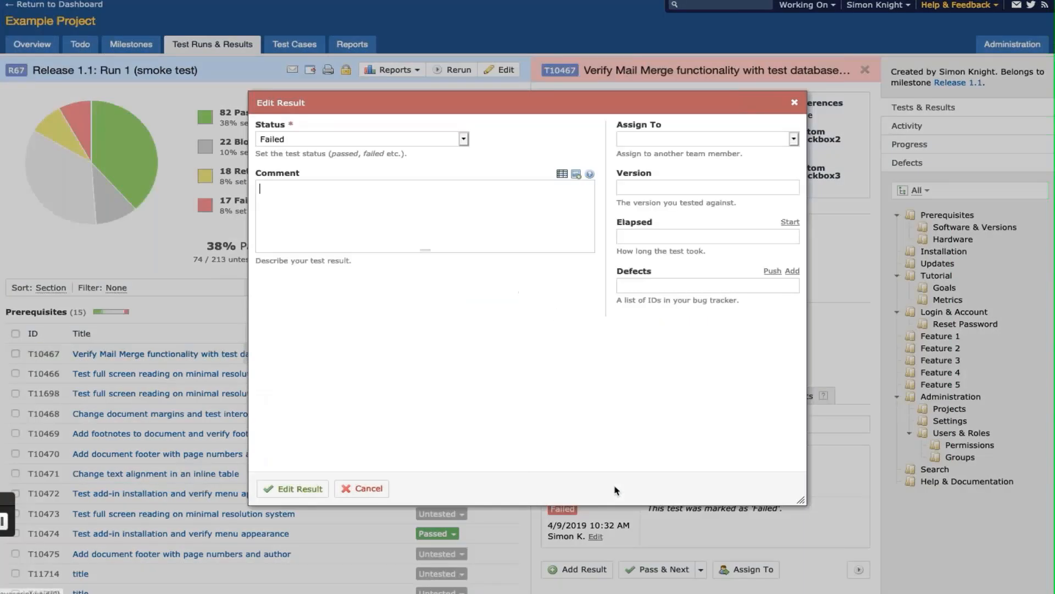
pyautogui.click(463, 140)
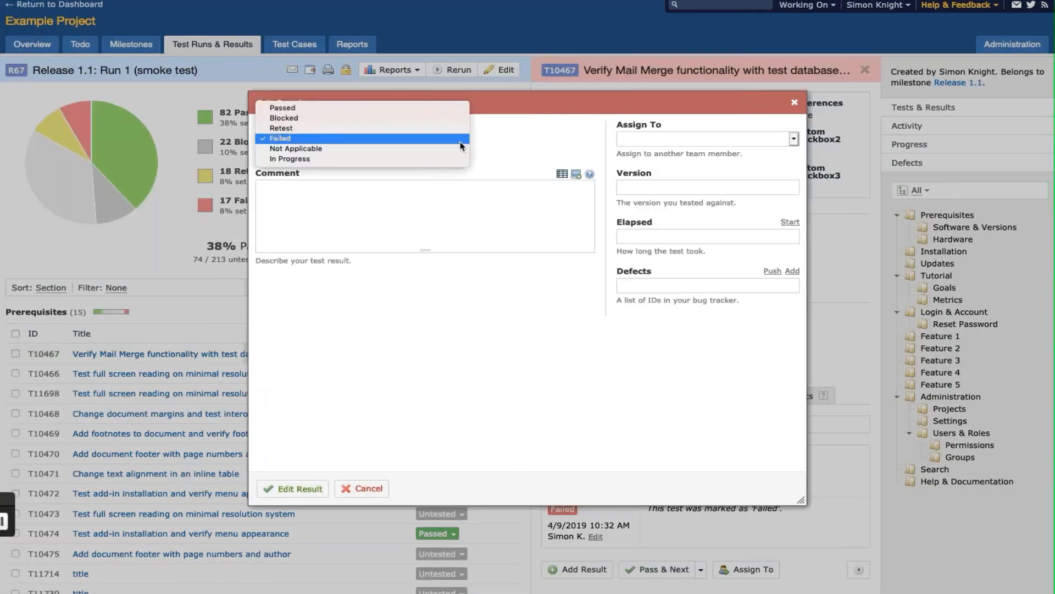
pyautogui.click(436, 107)
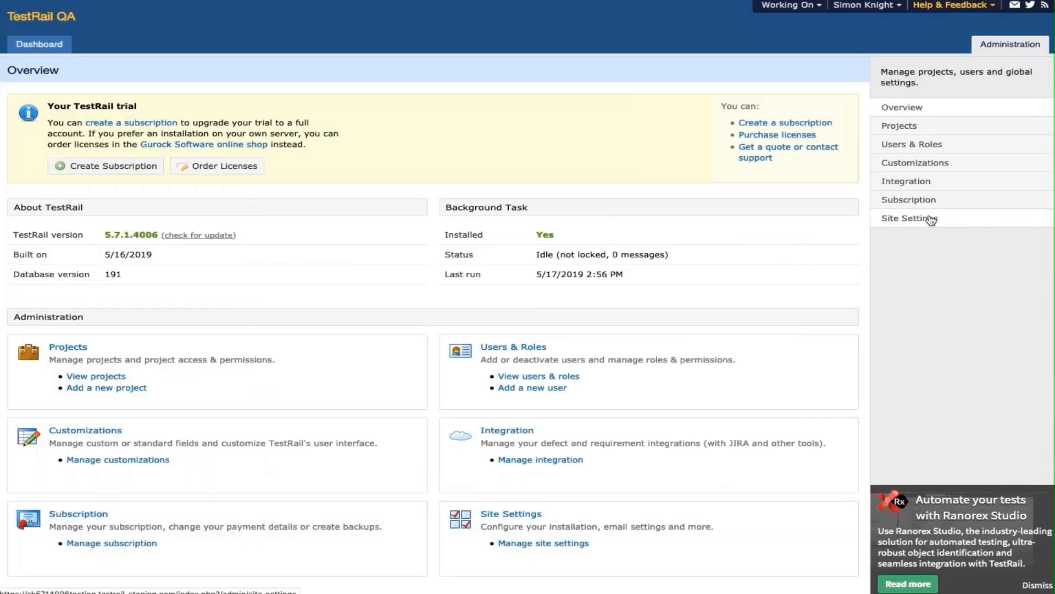
# - Limit Editing Test Results to 2 Hours in User Interface site settings and save
pyautogui.click(931, 219)
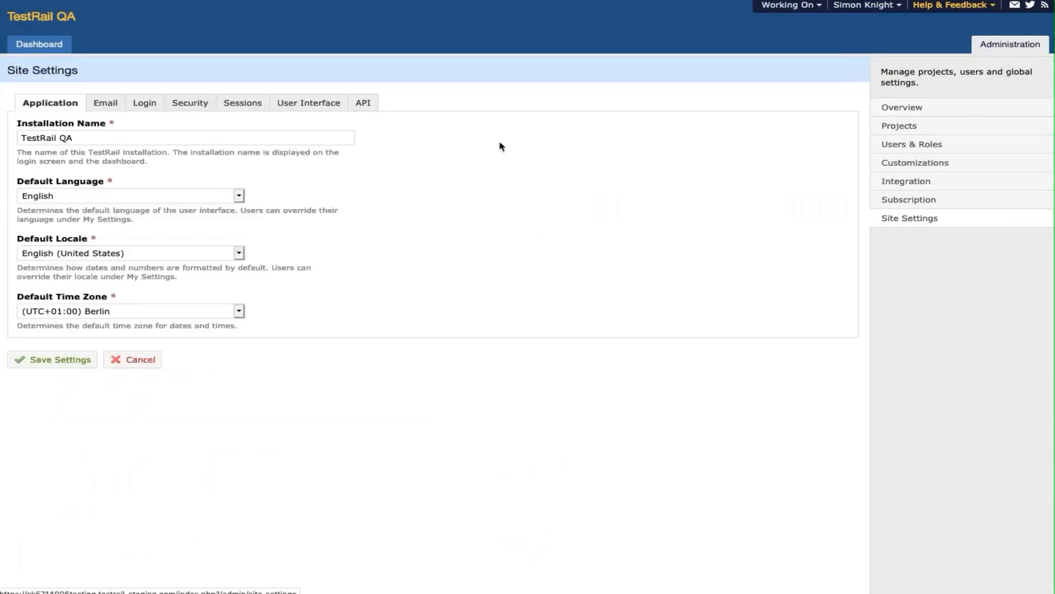
pyautogui.click(318, 104)
pyautogui.click(179, 219)
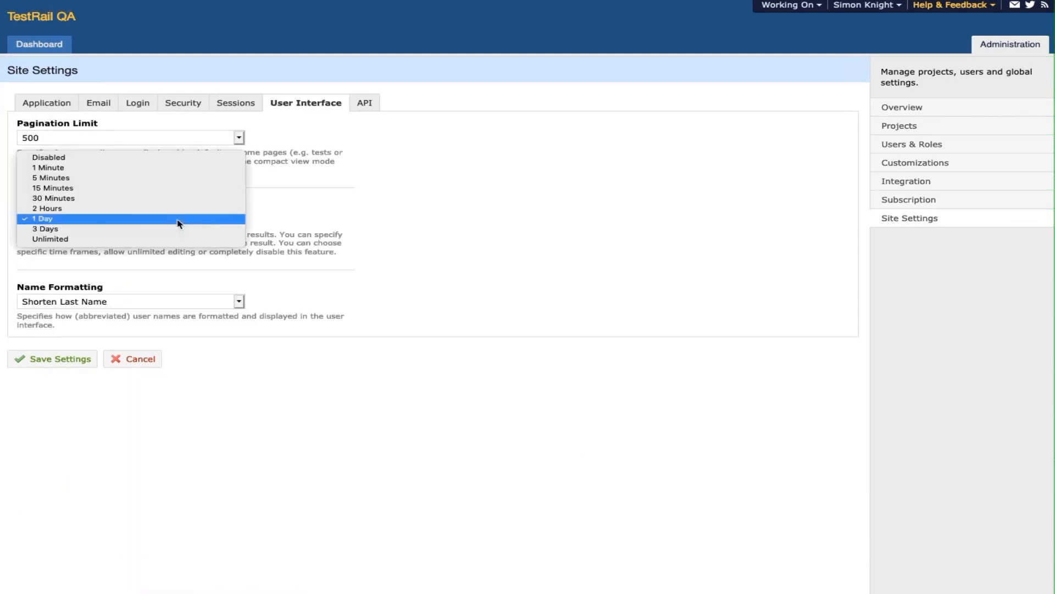
pyautogui.click(165, 209)
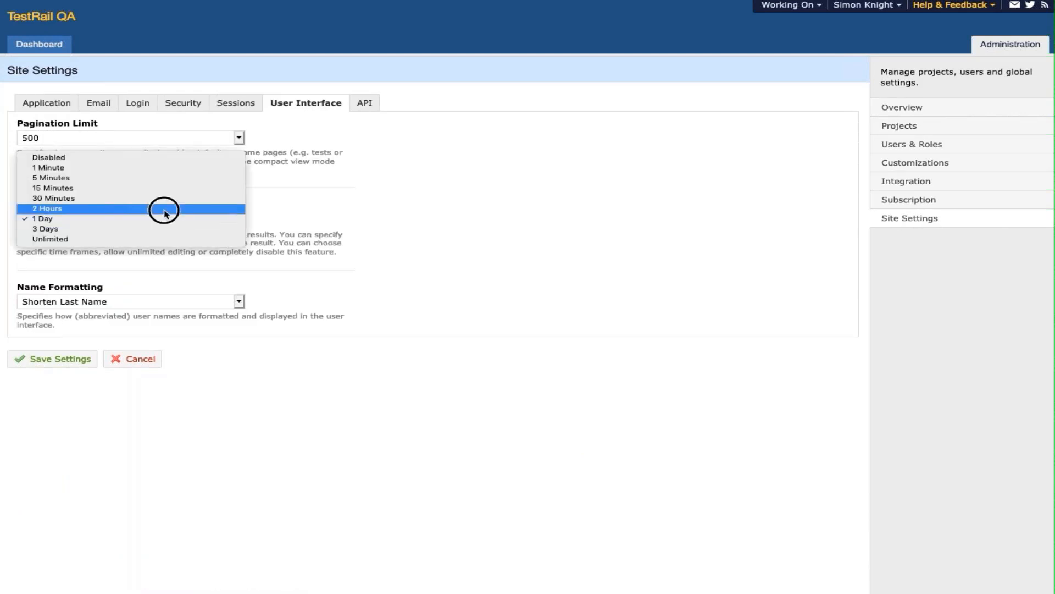
pyautogui.click(81, 359)
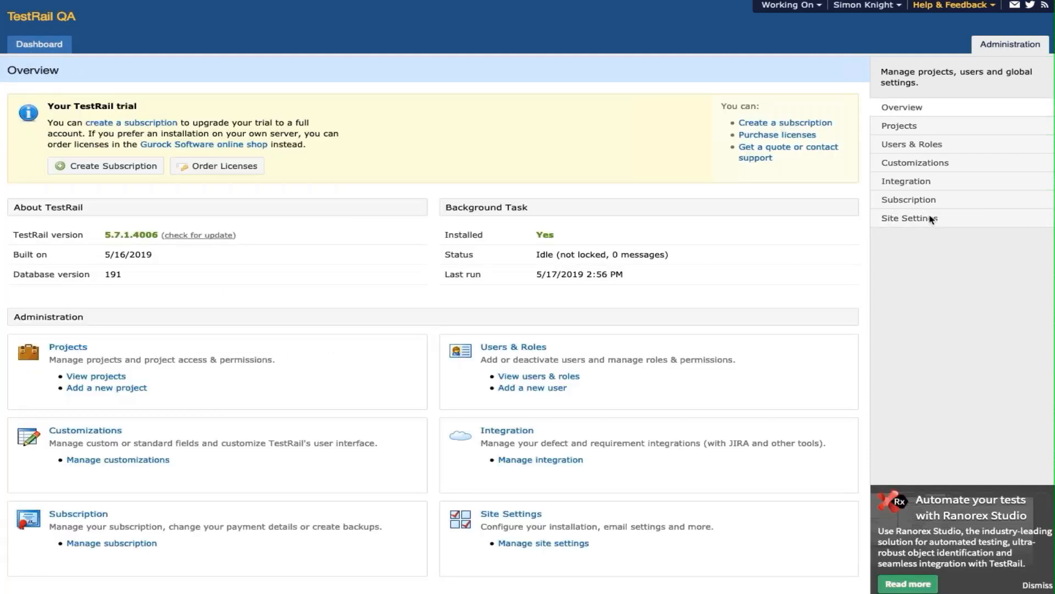
# - Reapply the 2 Hours result-editing limit in Site Settings and save again
pyautogui.click(930, 218)
pyautogui.click(930, 218)
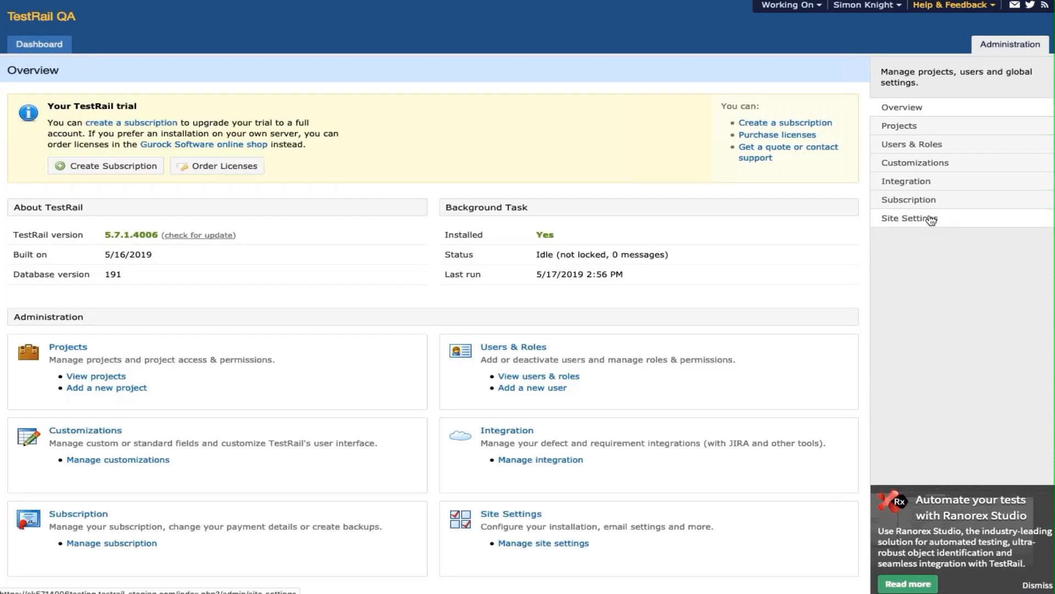
pyautogui.click(324, 103)
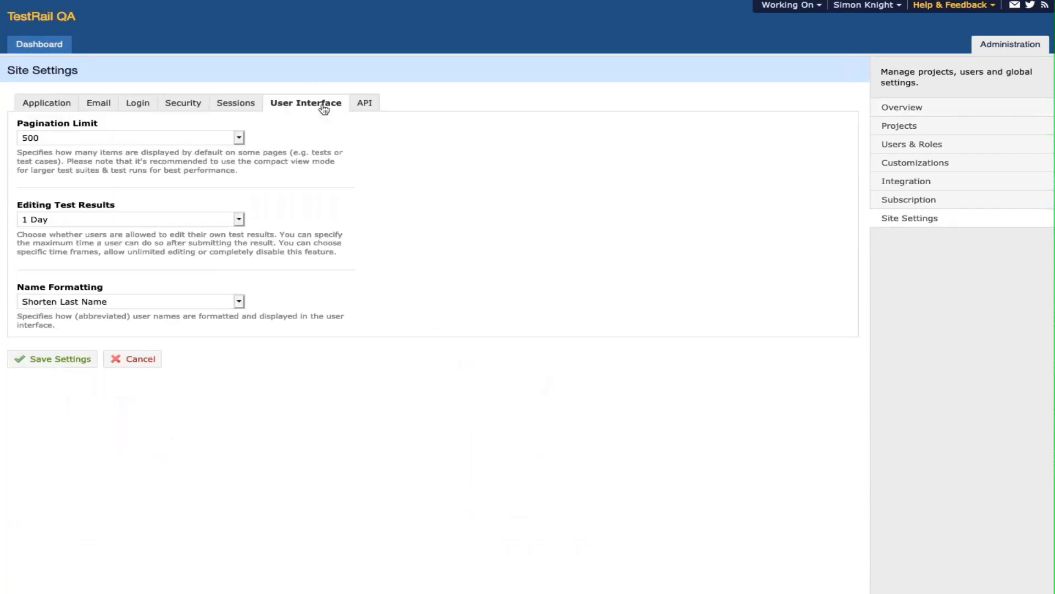
pyautogui.click(182, 217)
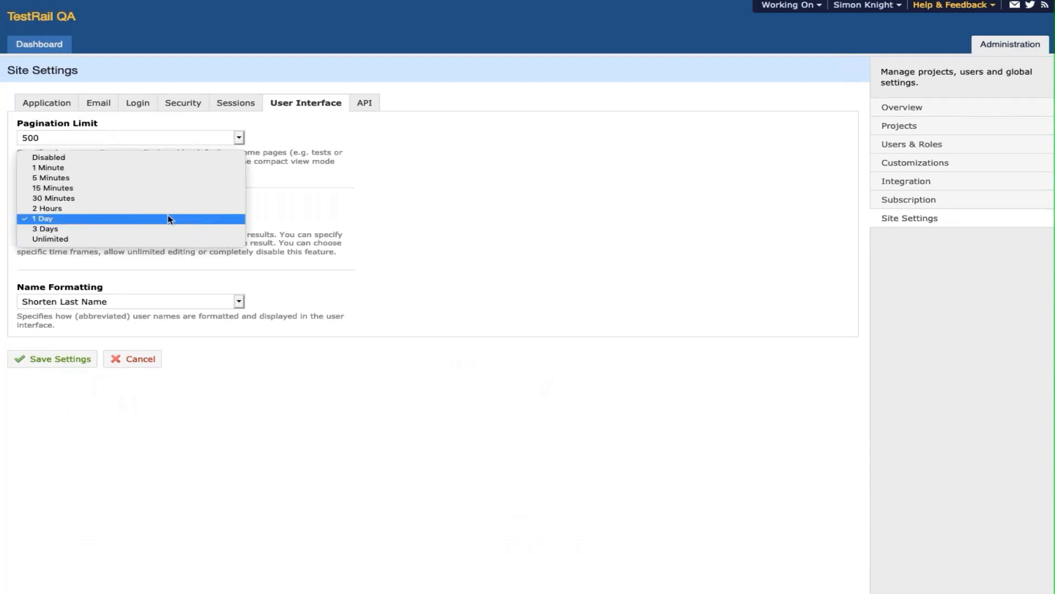
pyautogui.click(166, 209)
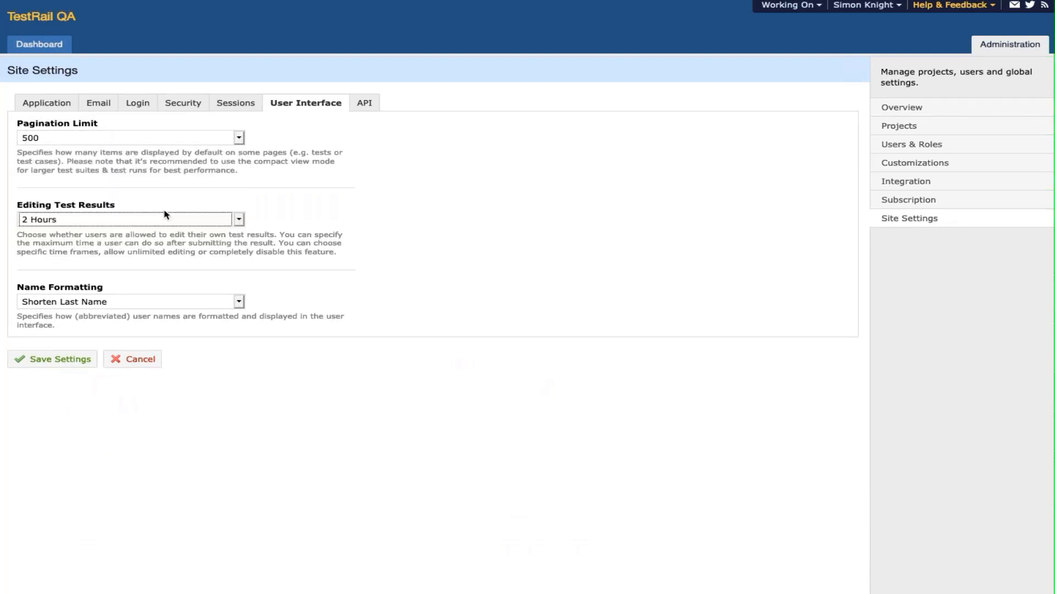
pyautogui.click(81, 359)
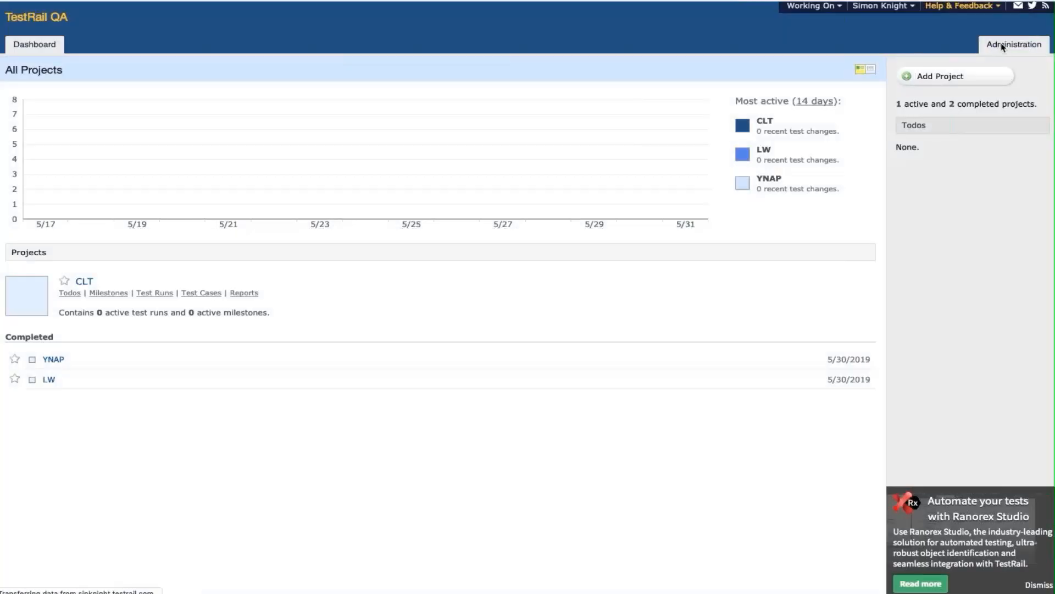
# - Untick 'This user is active' for automated tester, save, and list all users
pyautogui.click(1004, 46)
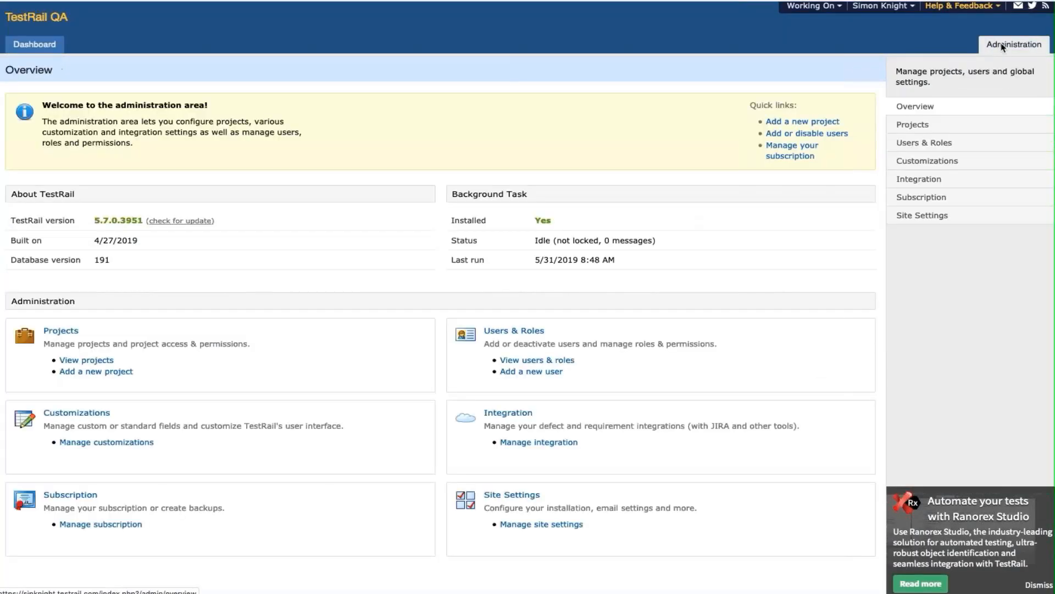
pyautogui.click(939, 144)
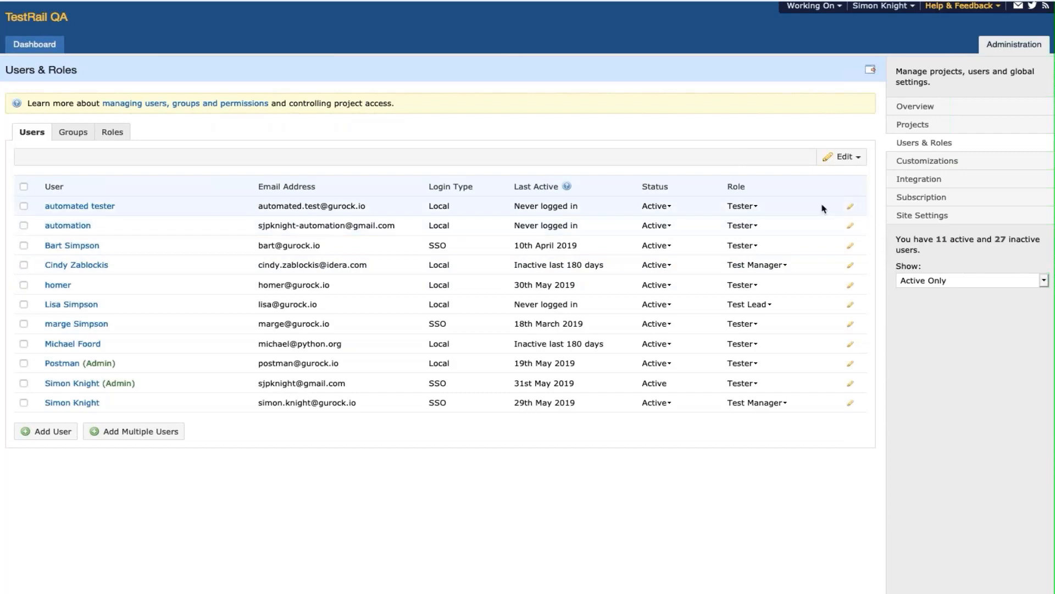
pyautogui.click(850, 207)
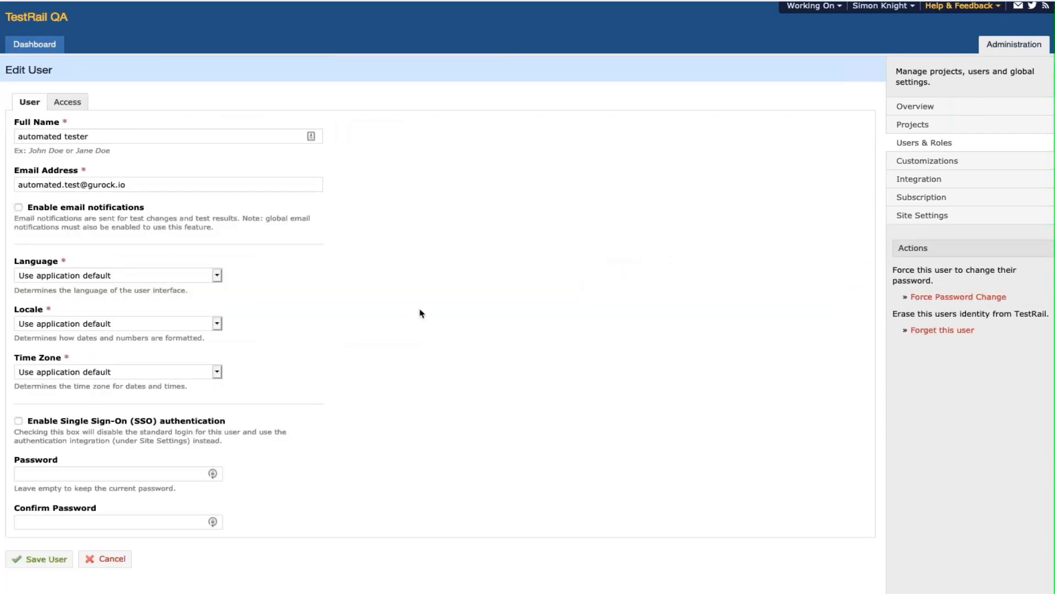
pyautogui.click(70, 102)
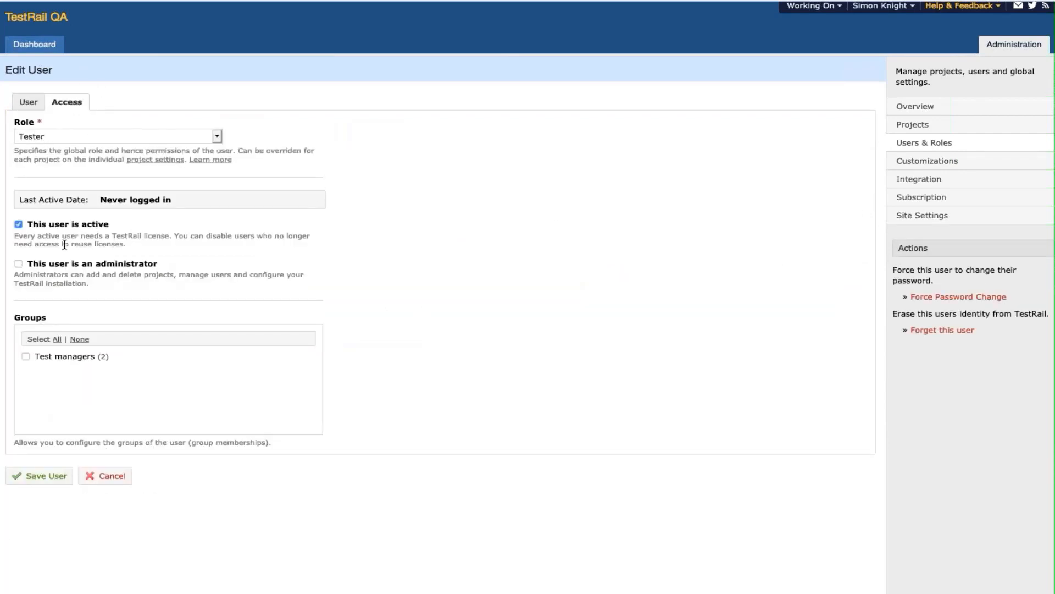
pyautogui.click(19, 224)
pyautogui.click(60, 476)
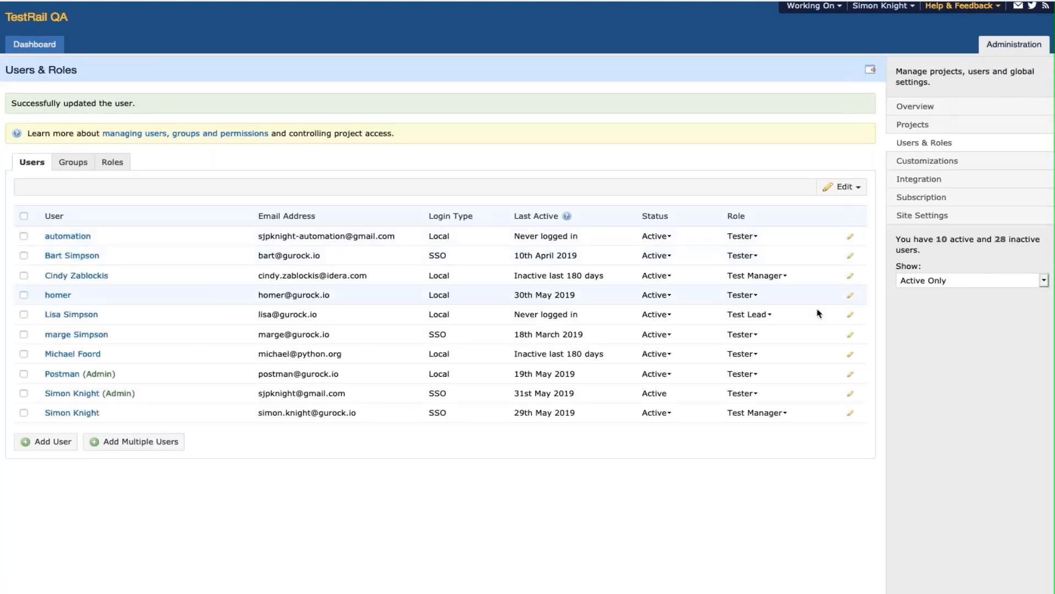
pyautogui.click(917, 281)
pyautogui.click(917, 271)
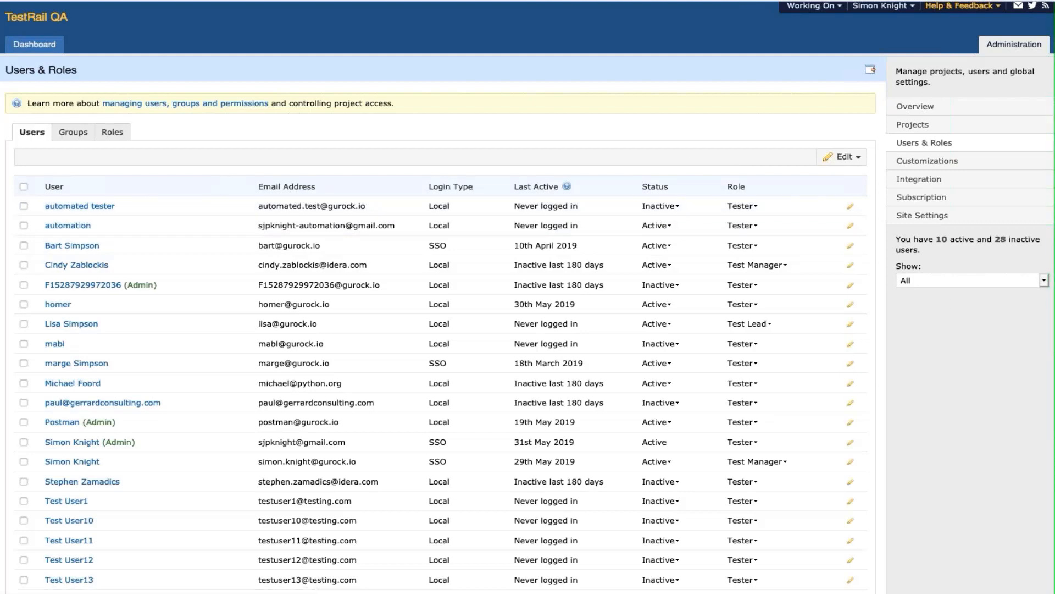
# - Deactivate automated tester again, then show Active Only users
pyautogui.click(1002, 46)
pyautogui.click(1003, 46)
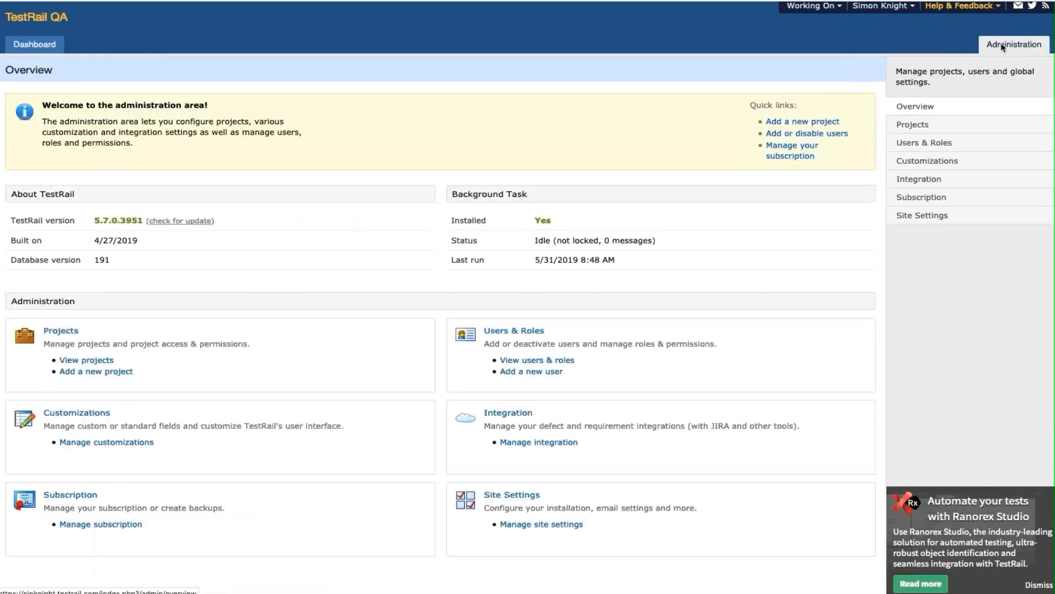
pyautogui.click(940, 144)
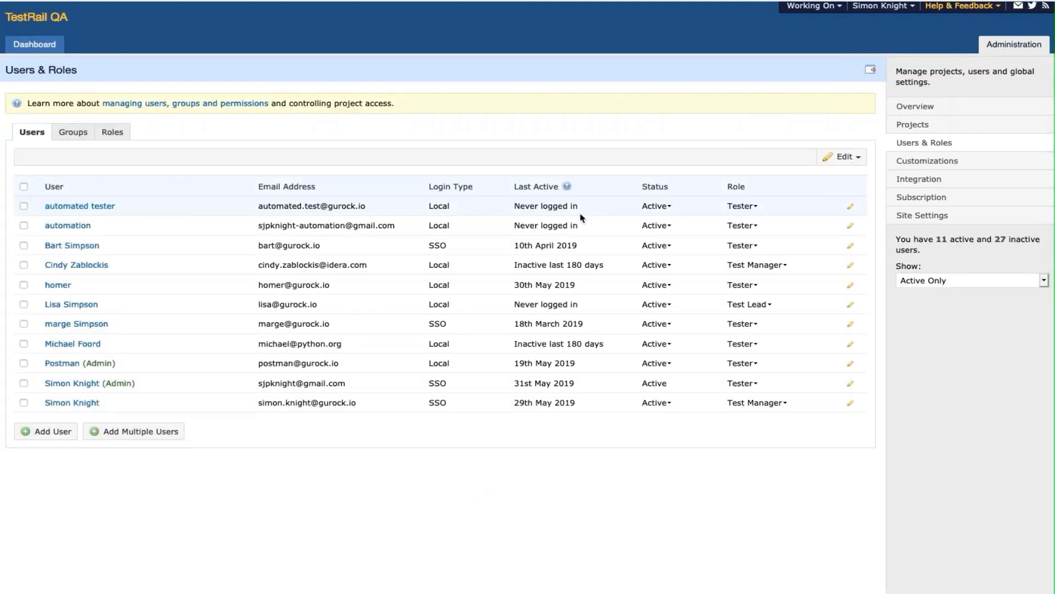
pyautogui.click(851, 208)
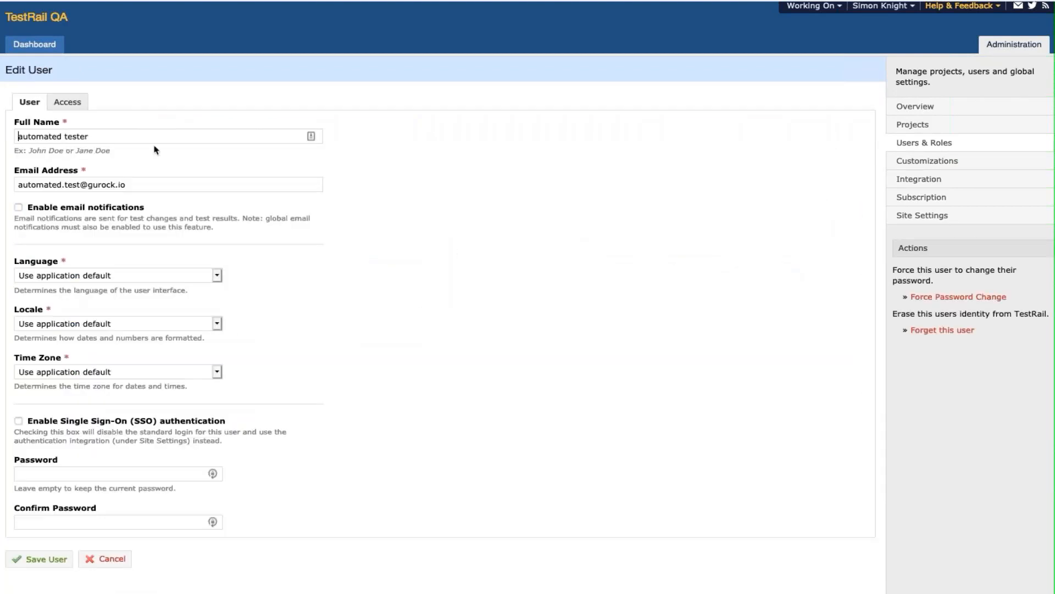
pyautogui.click(70, 103)
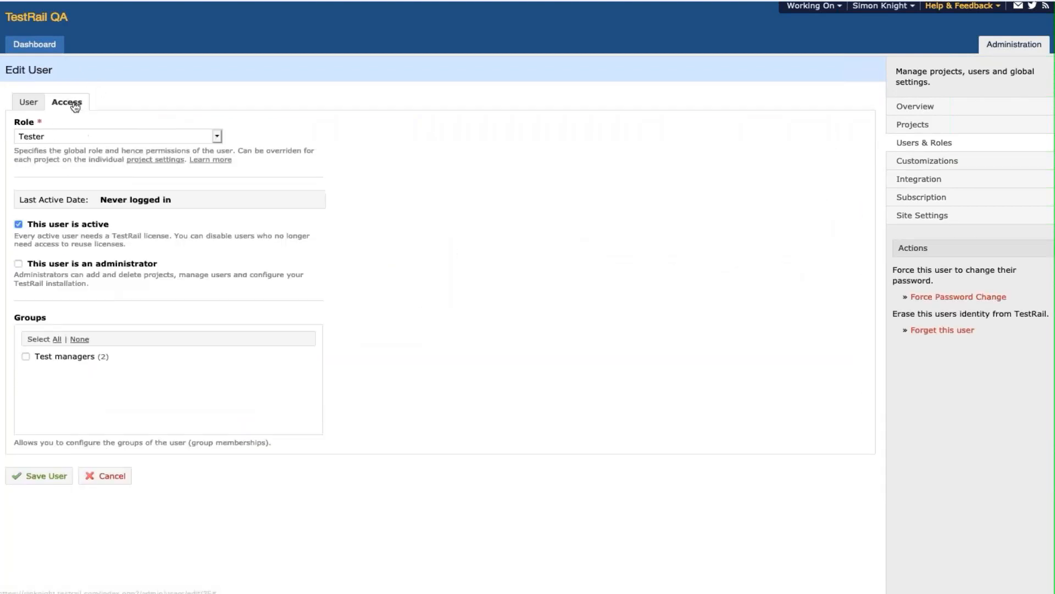
pyautogui.click(18, 225)
pyautogui.click(57, 476)
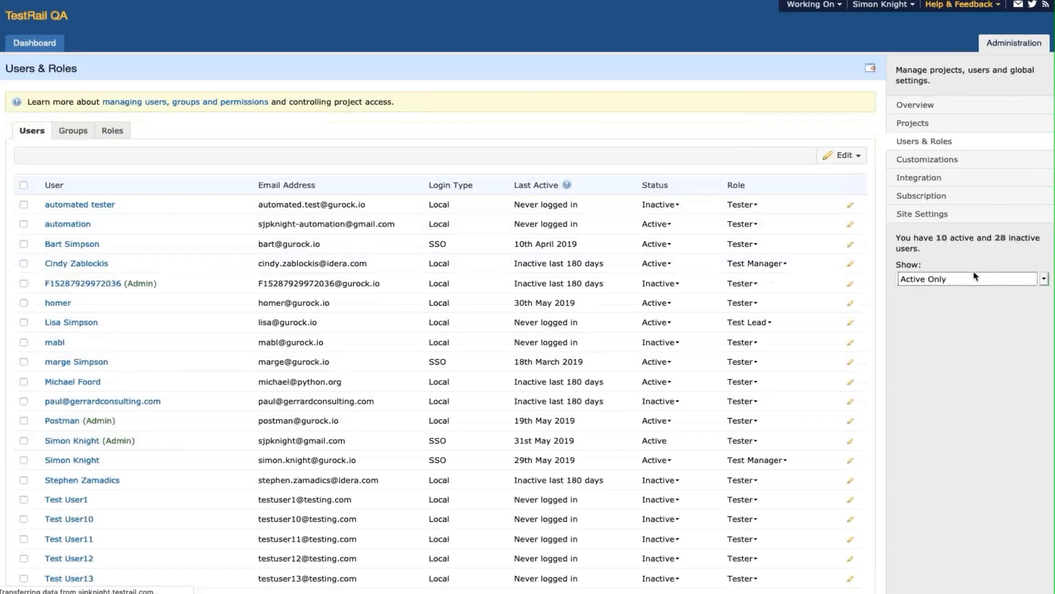
pyautogui.click(975, 276)
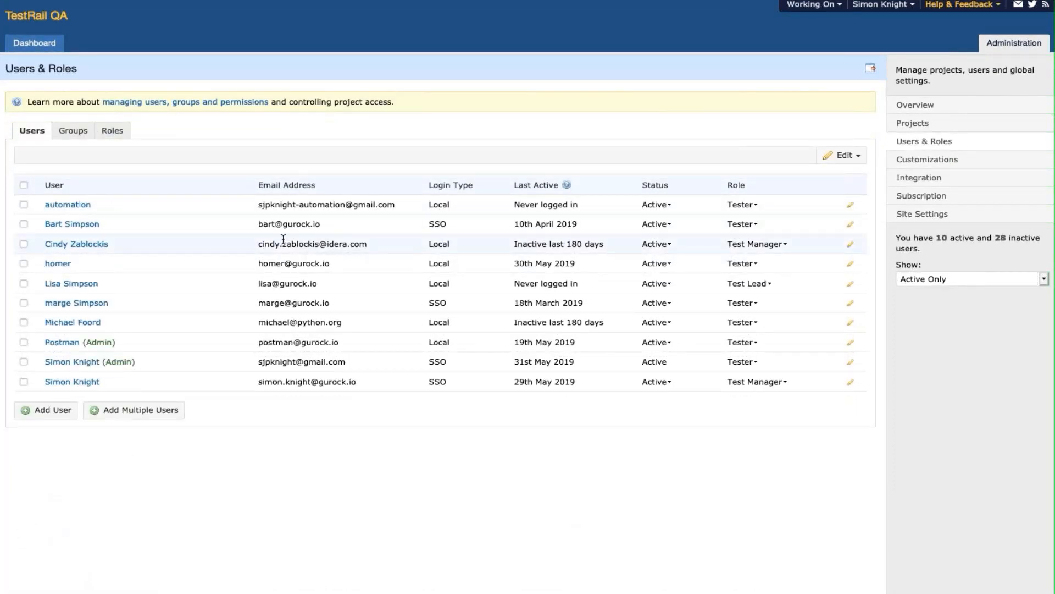
# - Select the automation account plus the third, fifth and seventh users
pyautogui.click(24, 205)
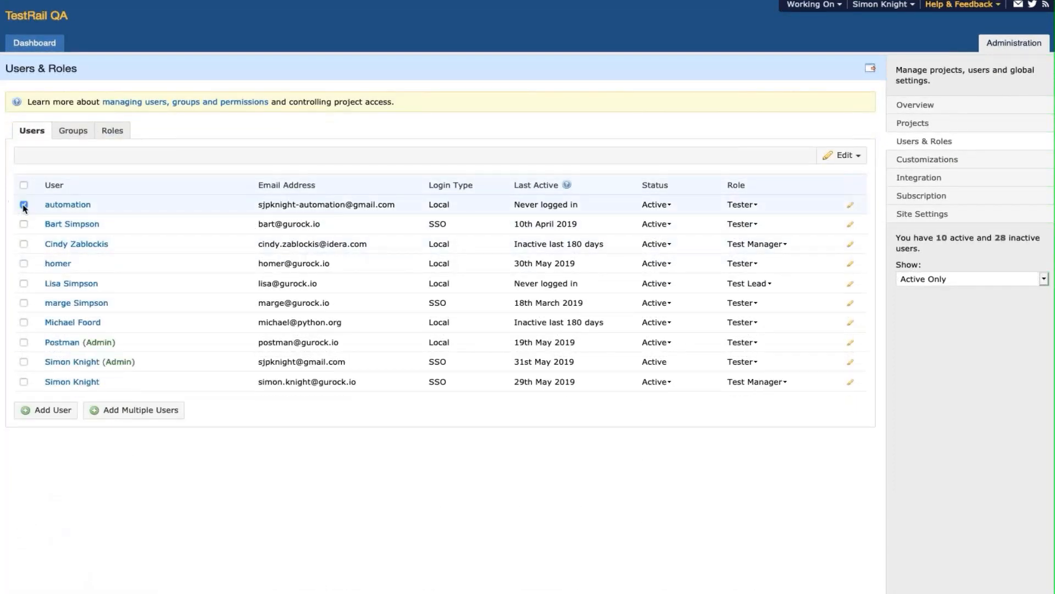
pyautogui.click(23, 244)
pyautogui.click(23, 284)
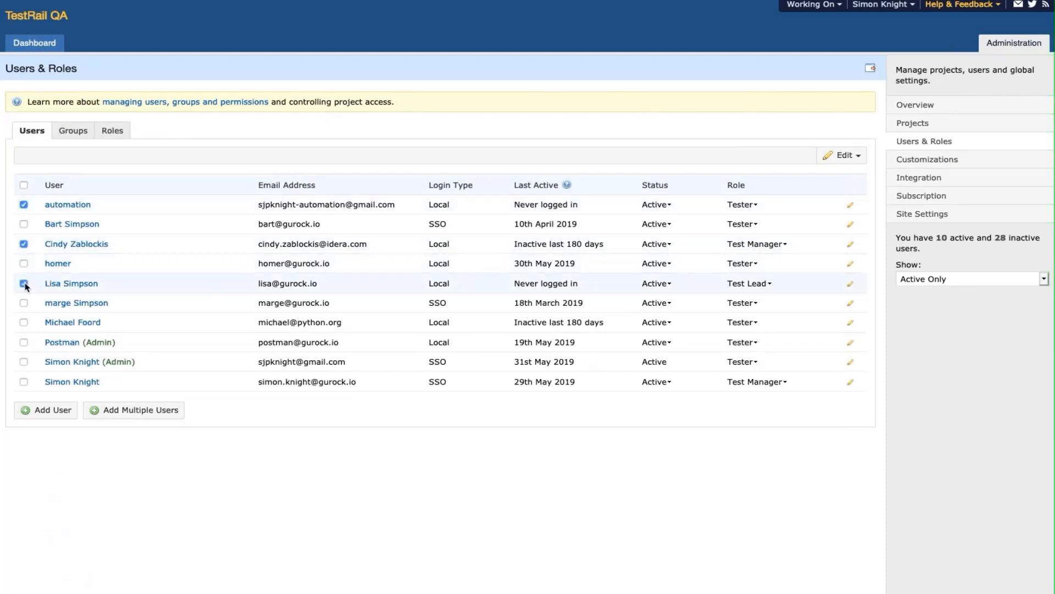
pyautogui.click(25, 323)
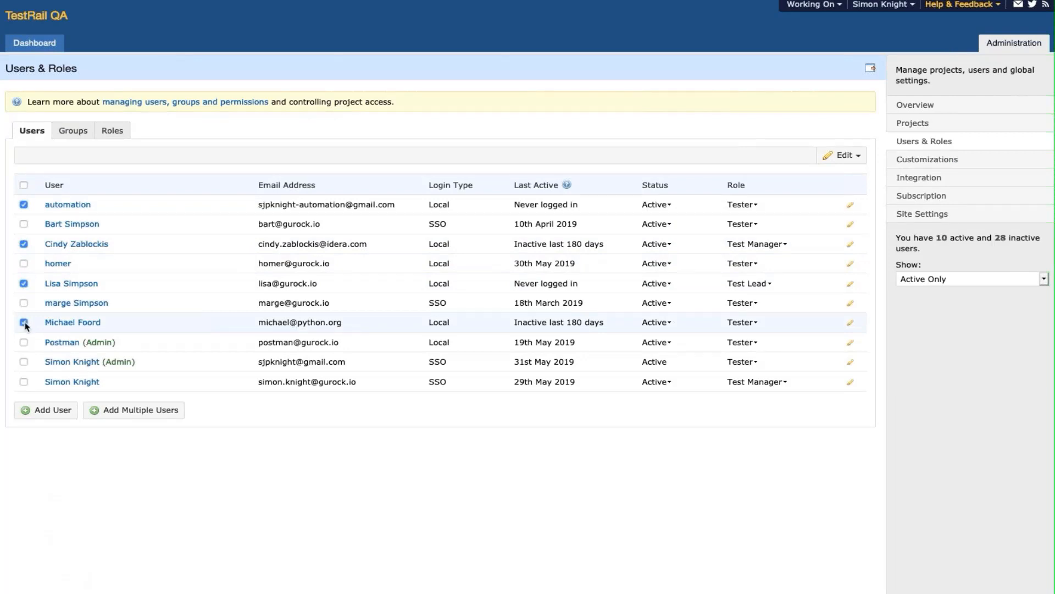
# - Bulk-edit the selected users to Inactive and confirm updating all 4 users
pyautogui.click(836, 158)
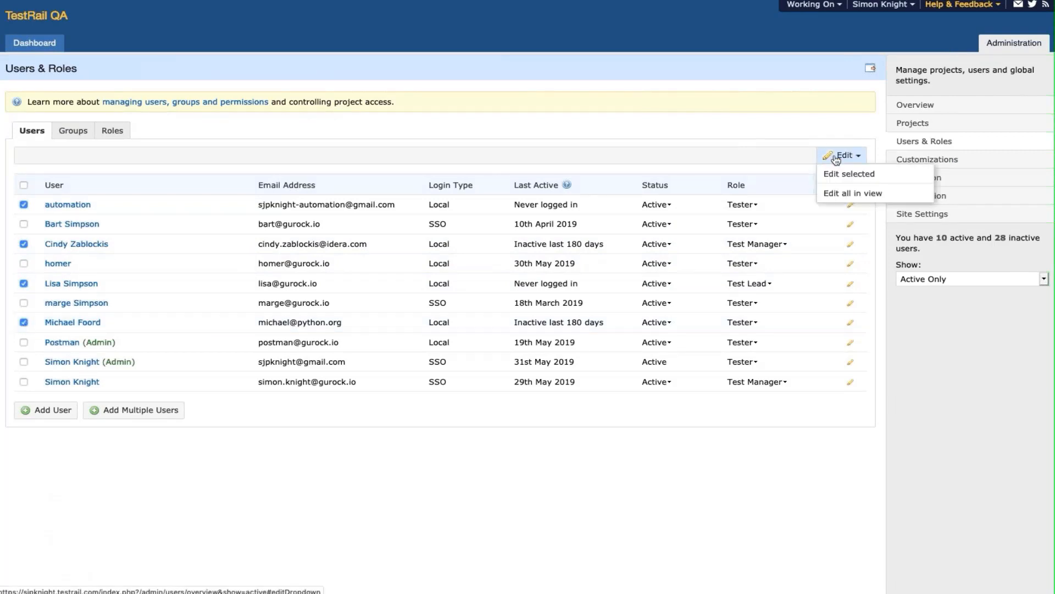
pyautogui.click(837, 167)
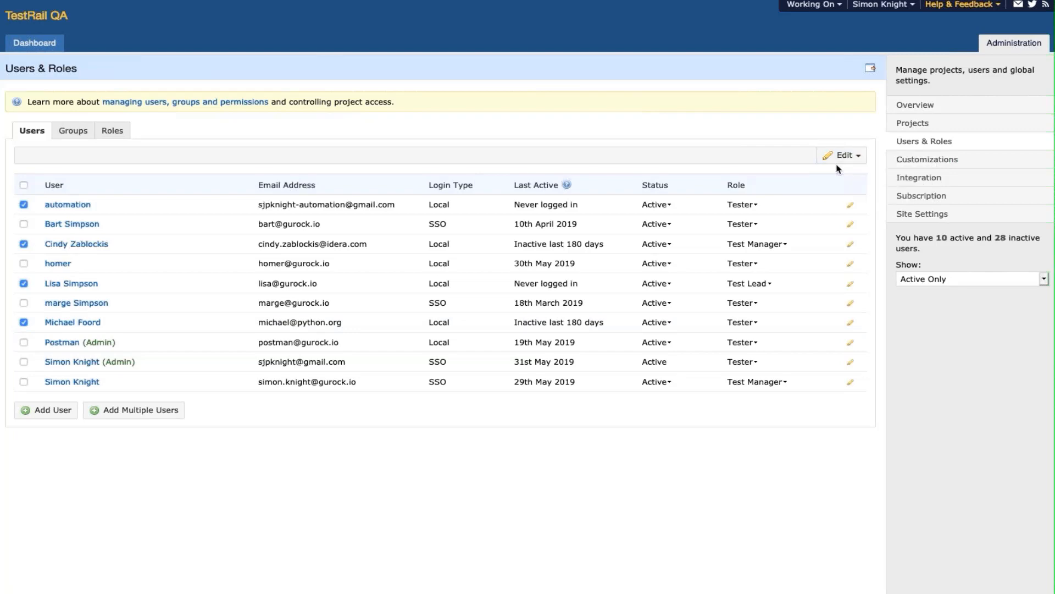
pyautogui.click(840, 154)
pyautogui.click(836, 169)
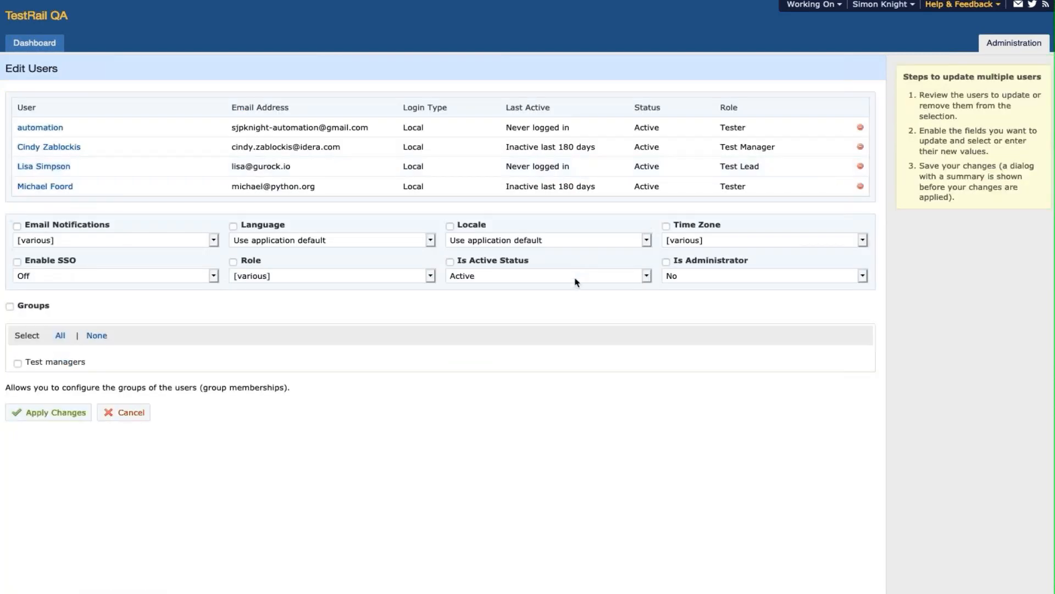
pyautogui.click(576, 281)
pyautogui.click(577, 288)
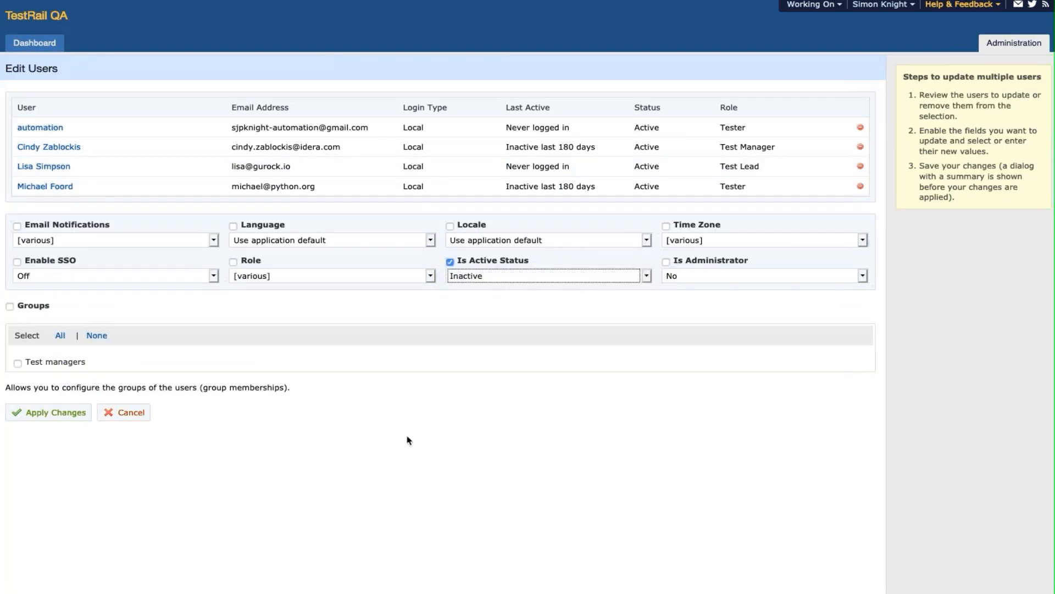
pyautogui.click(55, 412)
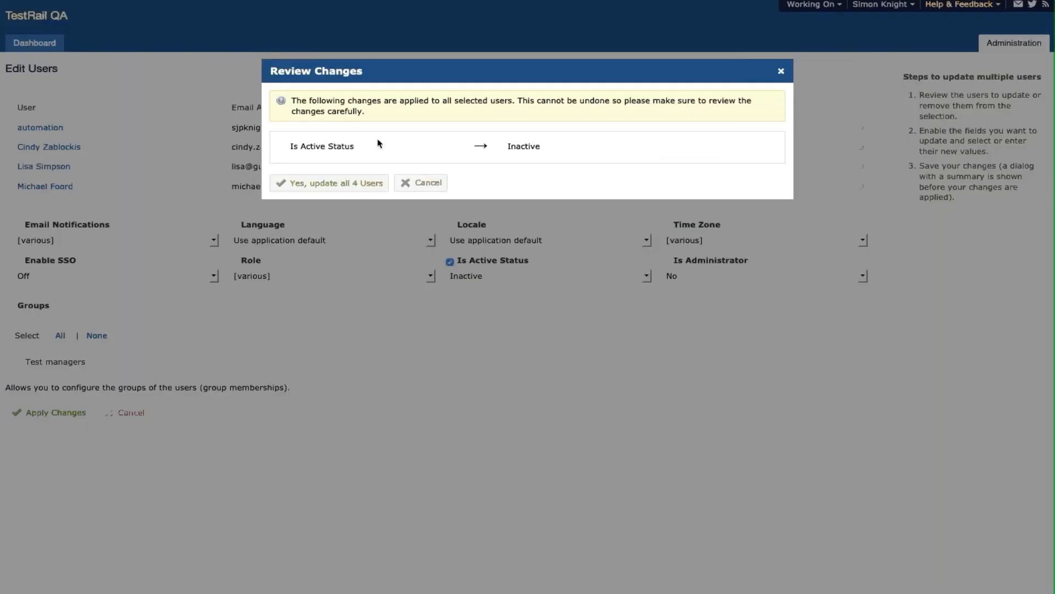
pyautogui.click(370, 186)
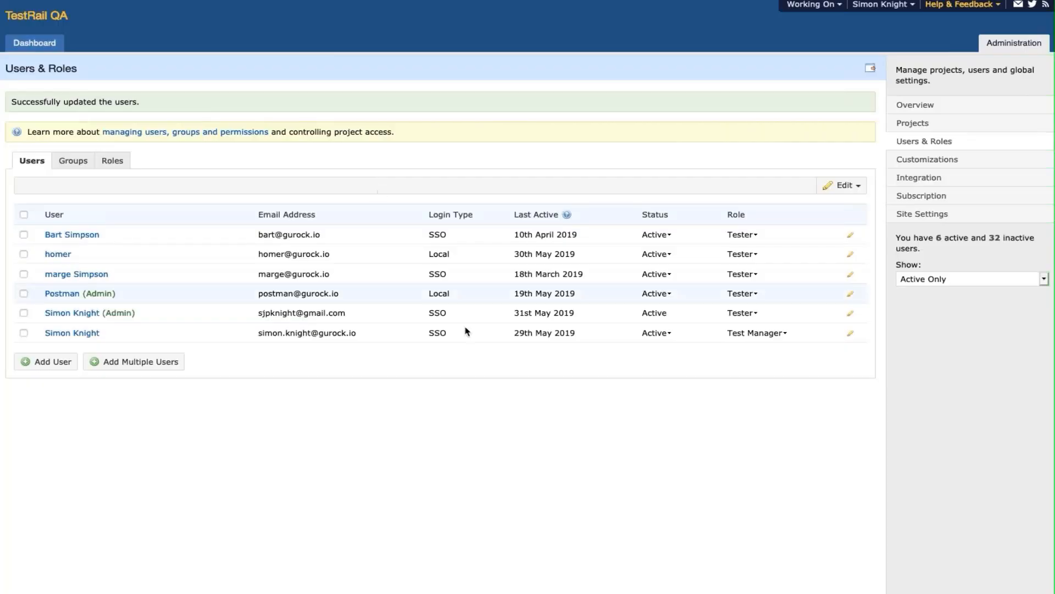
# - List all users including inactive ones, then switch back to active only
pyautogui.click(999, 279)
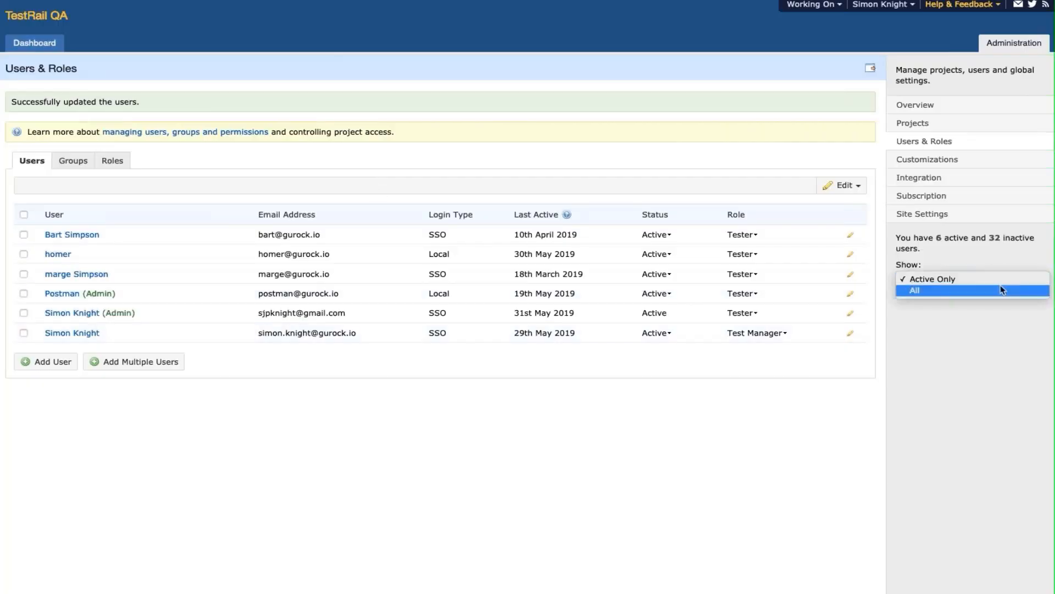
pyautogui.click(1002, 290)
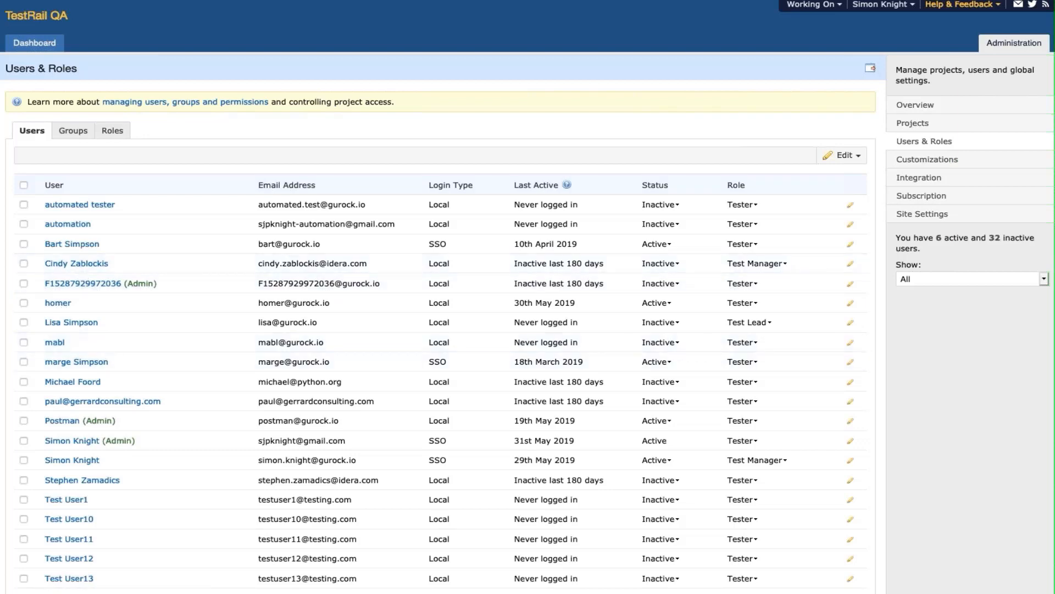
pyautogui.click(977, 279)
pyautogui.click(967, 267)
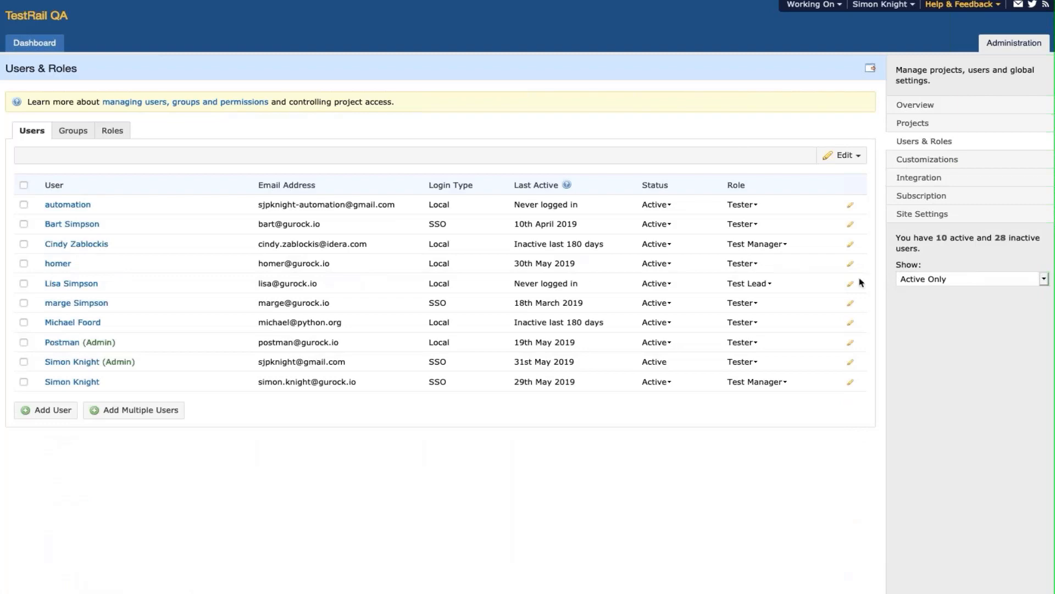
# - Select the automation account and the third and fifth users
pyautogui.click(23, 205)
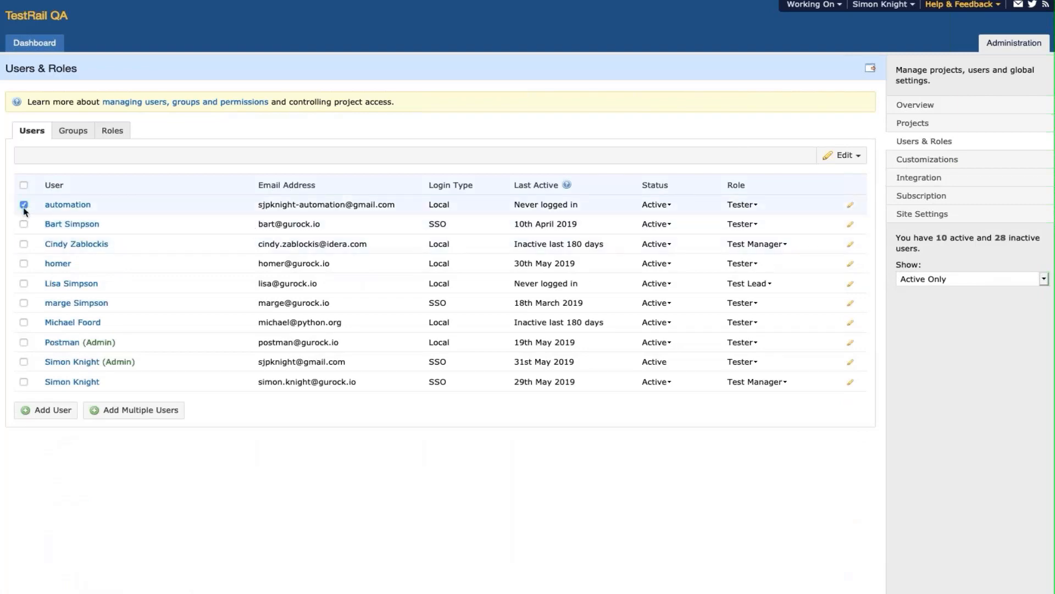
pyautogui.click(24, 243)
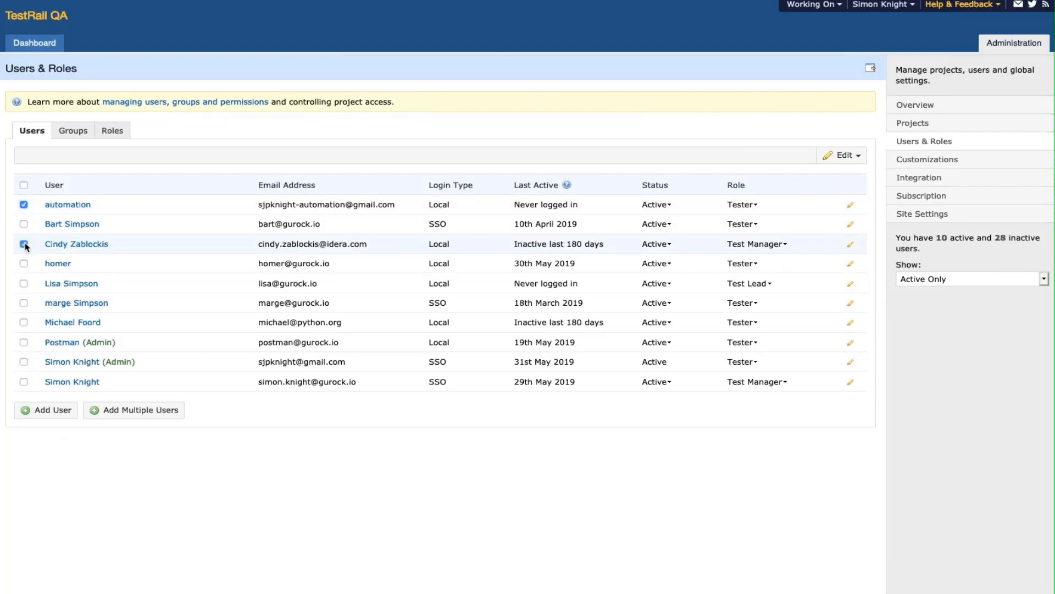
pyautogui.click(24, 283)
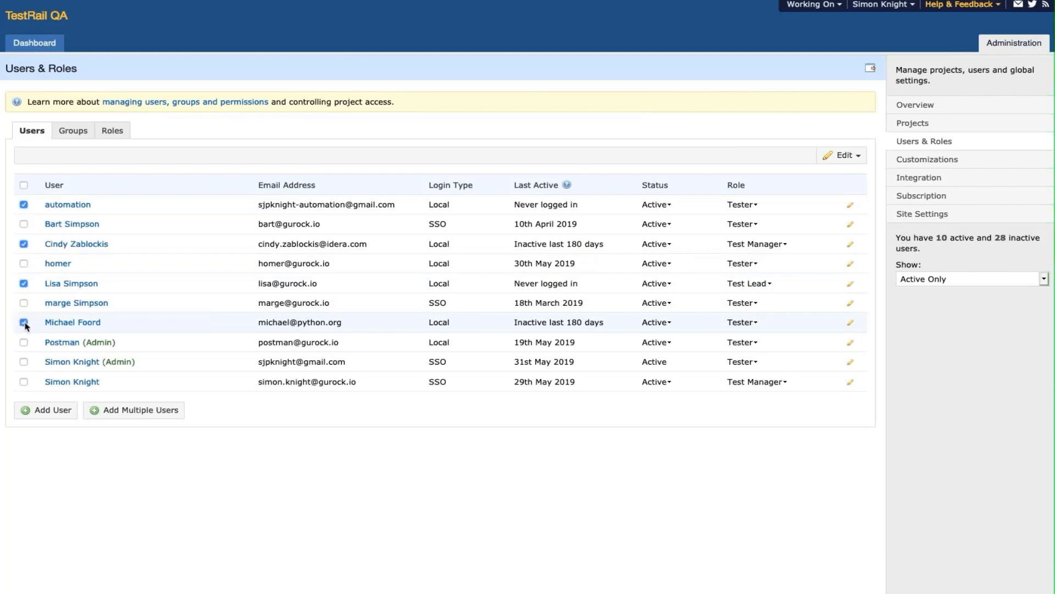
# - Edit the selected users' Is Active Status to Inactive and apply for review
pyautogui.click(836, 160)
pyautogui.click(838, 171)
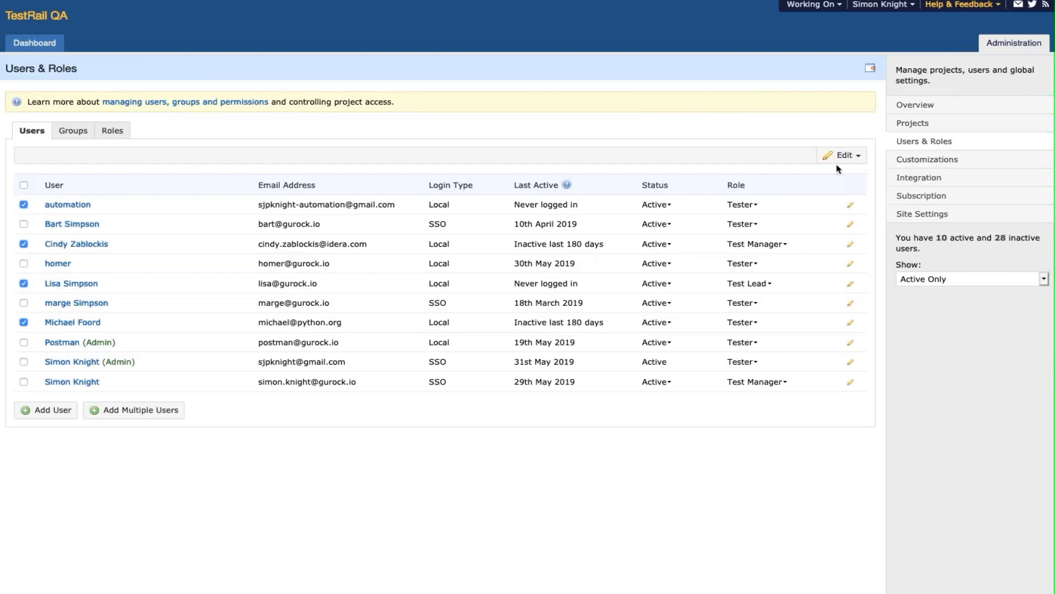
pyautogui.click(838, 155)
pyautogui.click(841, 173)
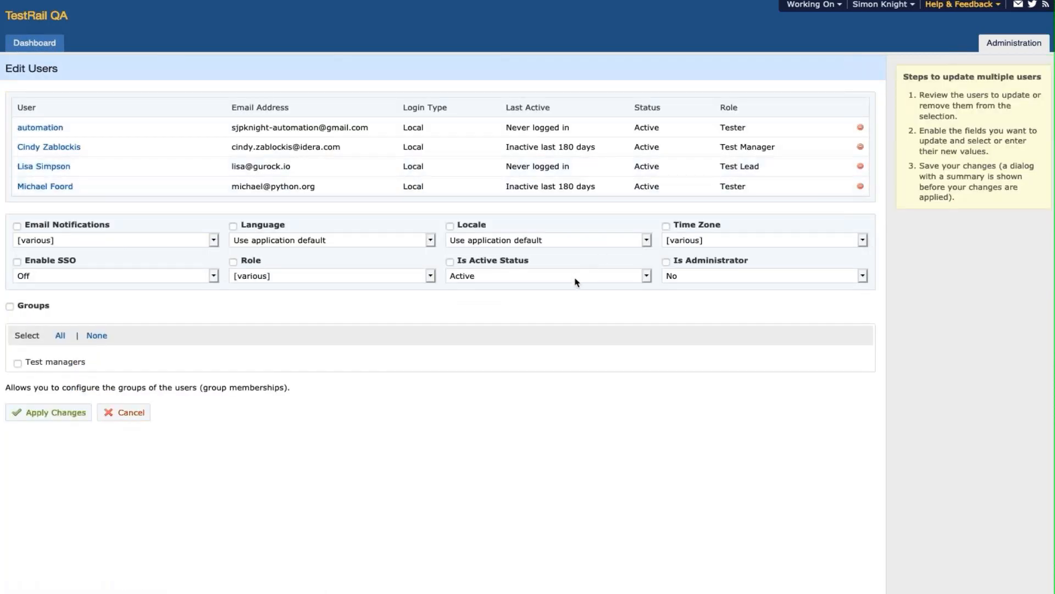
pyautogui.click(575, 281)
pyautogui.click(575, 290)
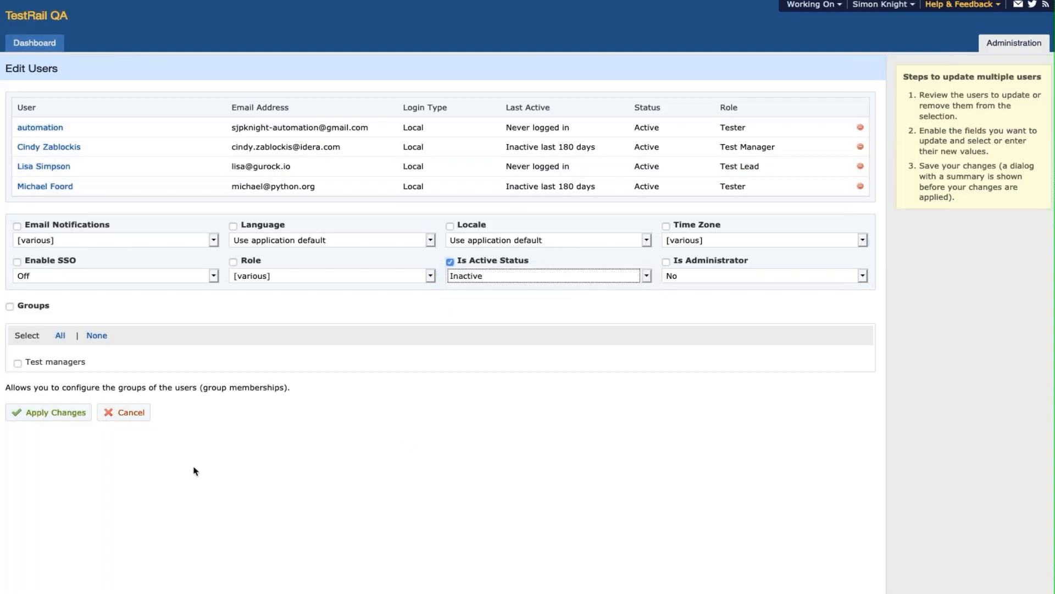
pyautogui.click(82, 417)
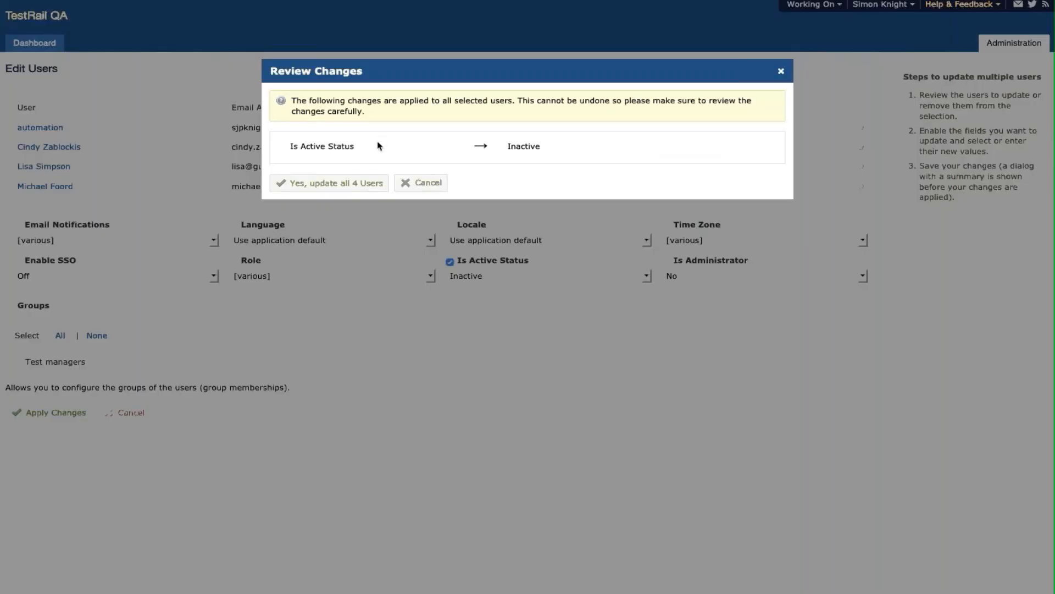
# - Confirm updating all 4 users and open the Release 1.0: Run 3 (regressions) run
pyautogui.click(369, 185)
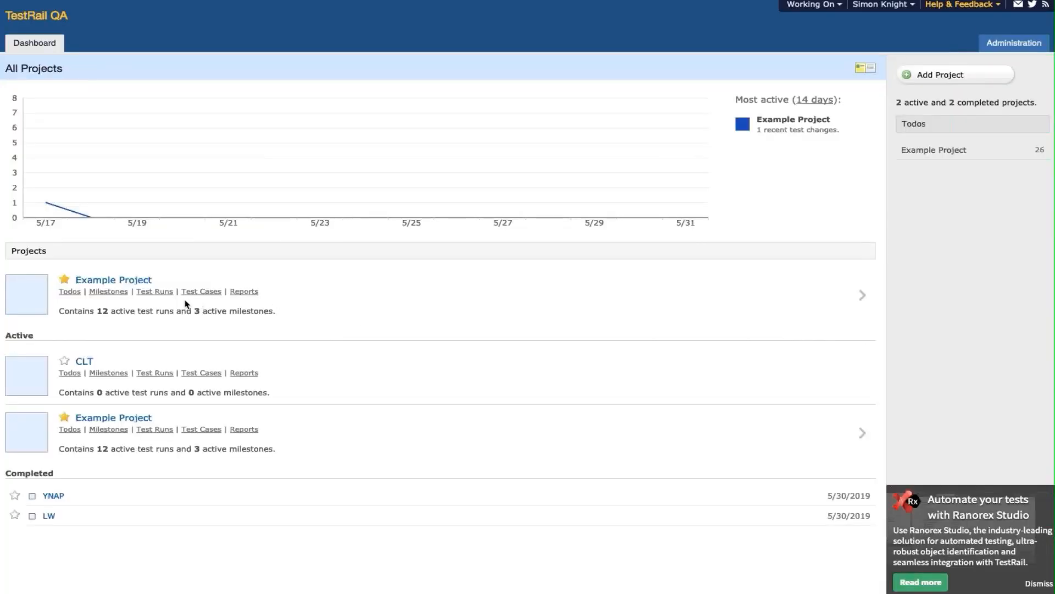
pyautogui.click(165, 296)
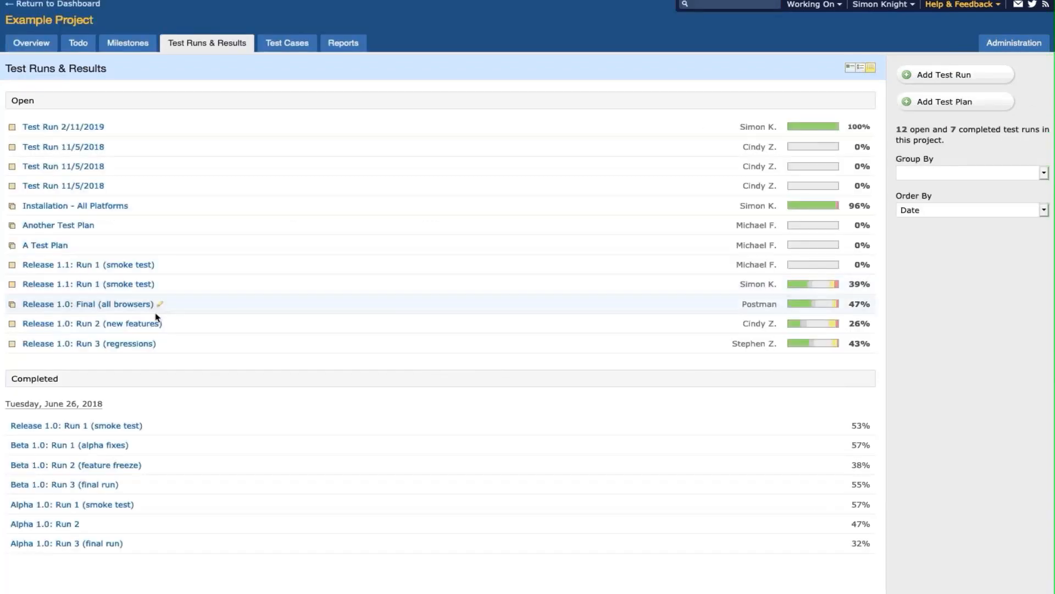
pyautogui.click(137, 345)
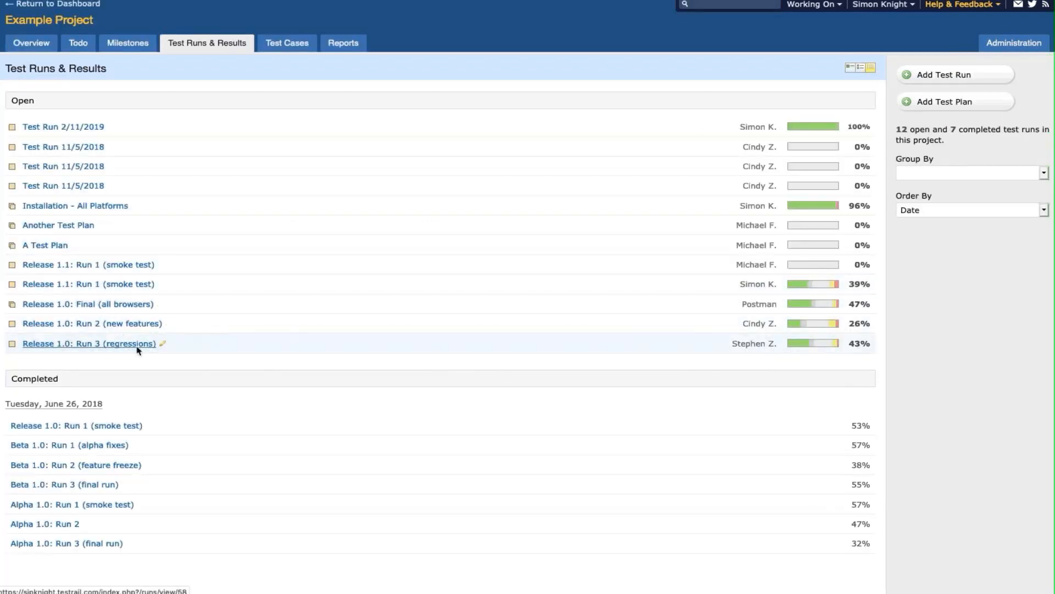
# - Review results of tests T8427 and T8433, then return to Administration
pyautogui.click(137, 347)
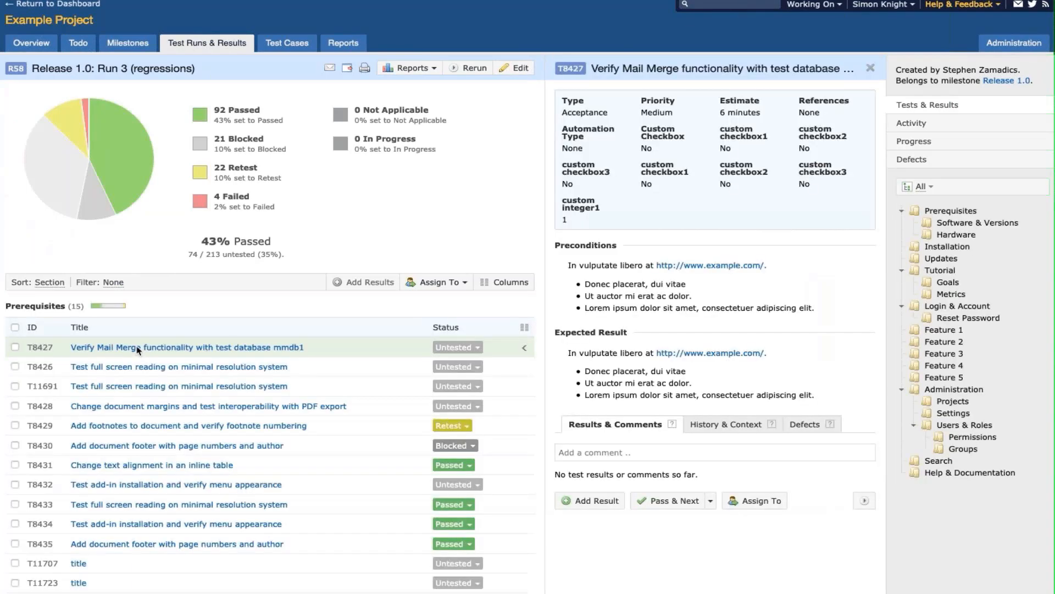
pyautogui.click(252, 506)
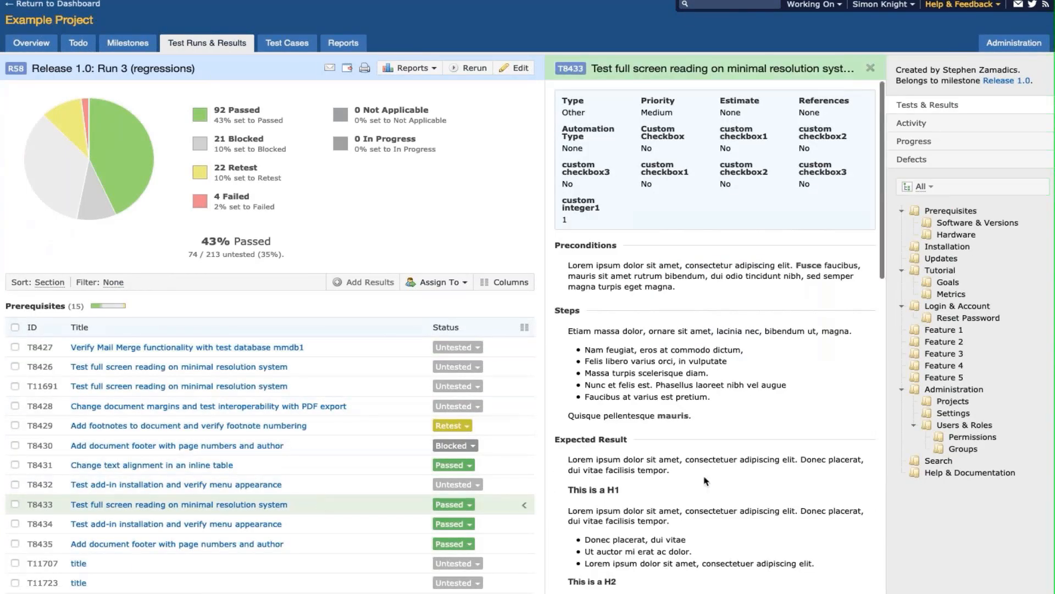
pyautogui.scroll(-10, 704, 477)
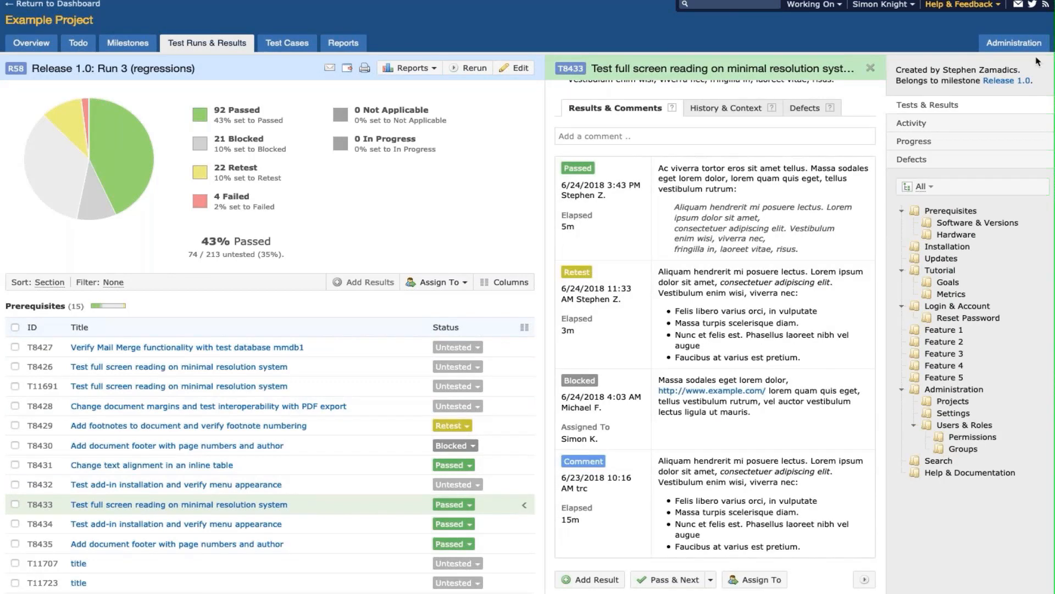
pyautogui.click(1014, 43)
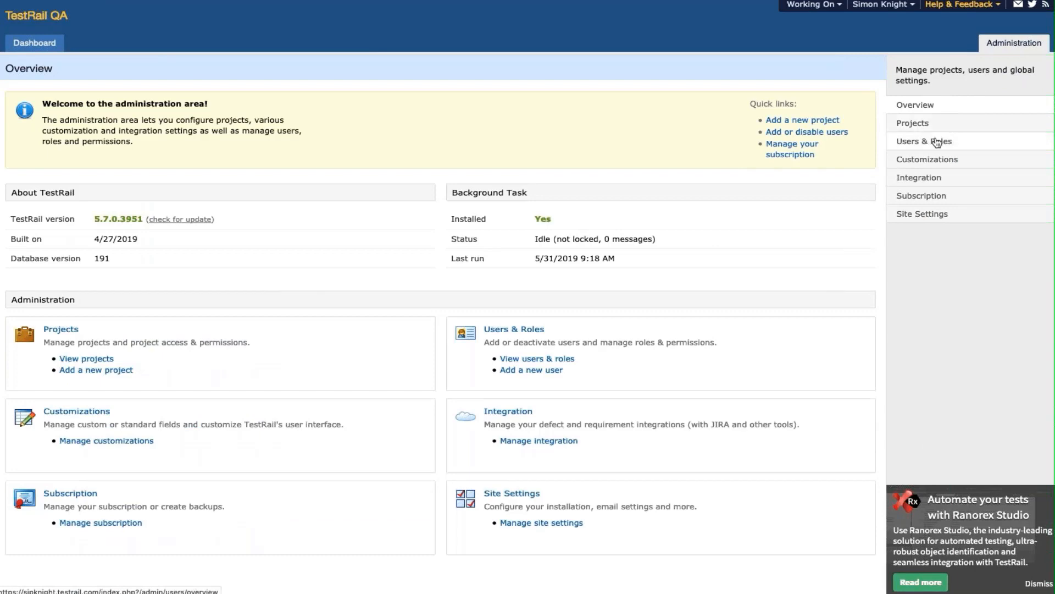
# - Forget the user inactive for 180 days, confirming removal, then return to the Dashboard
pyautogui.click(937, 143)
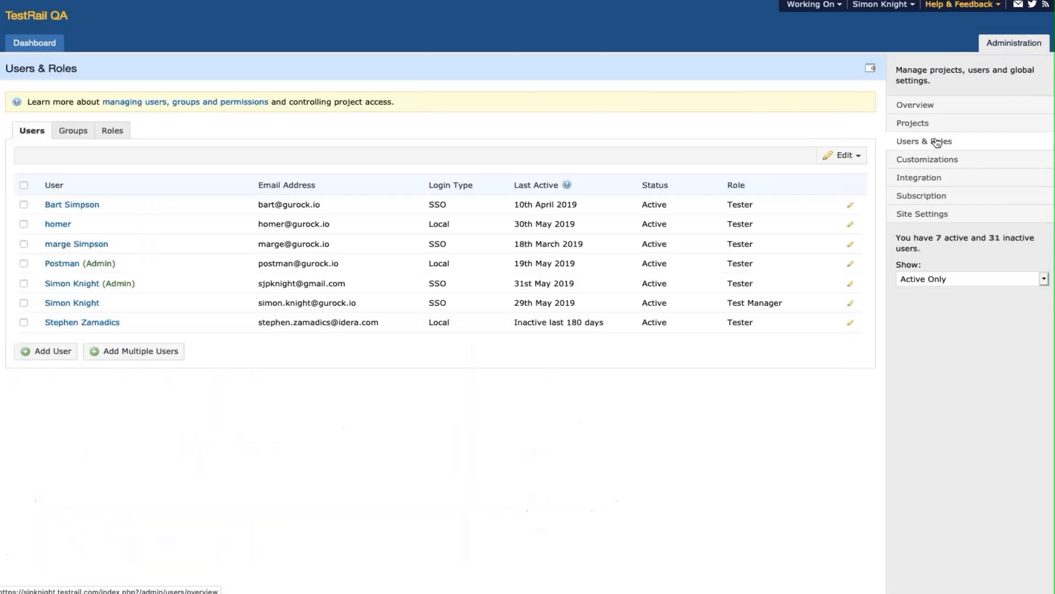
pyautogui.click(107, 325)
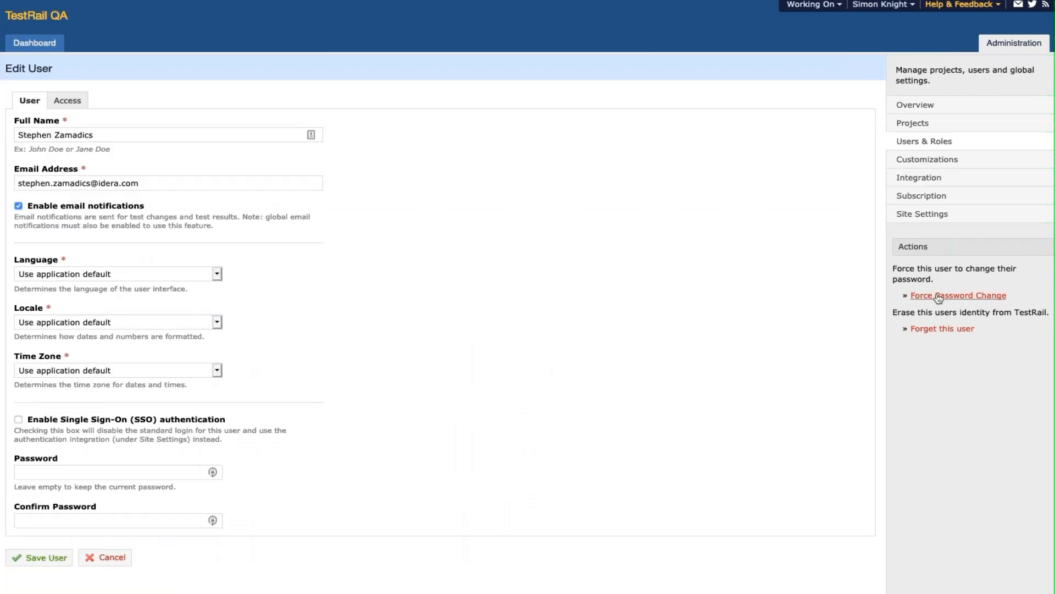
pyautogui.click(943, 329)
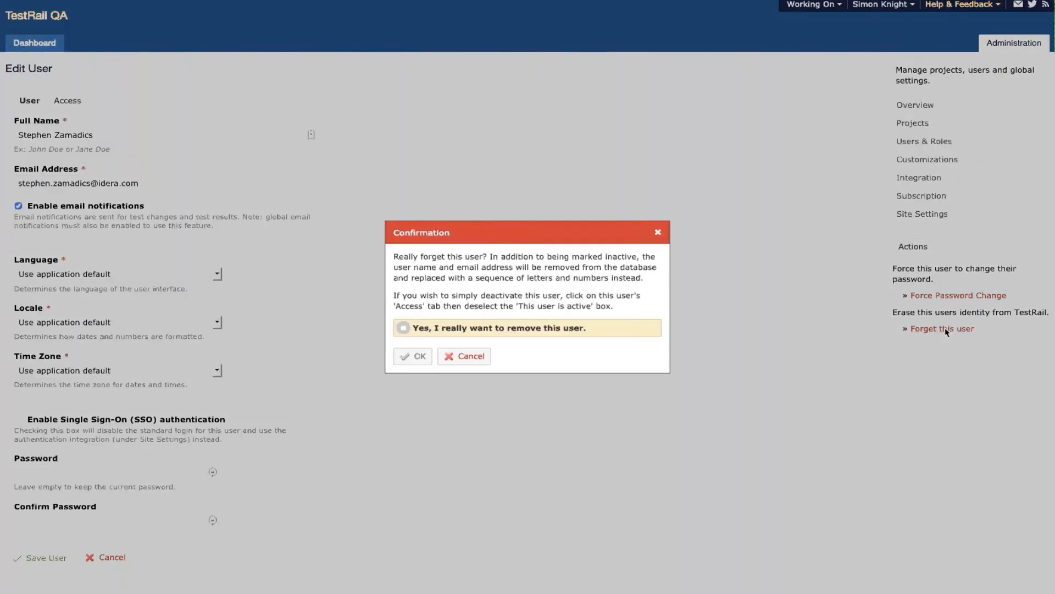
pyautogui.click(403, 327)
pyautogui.click(417, 357)
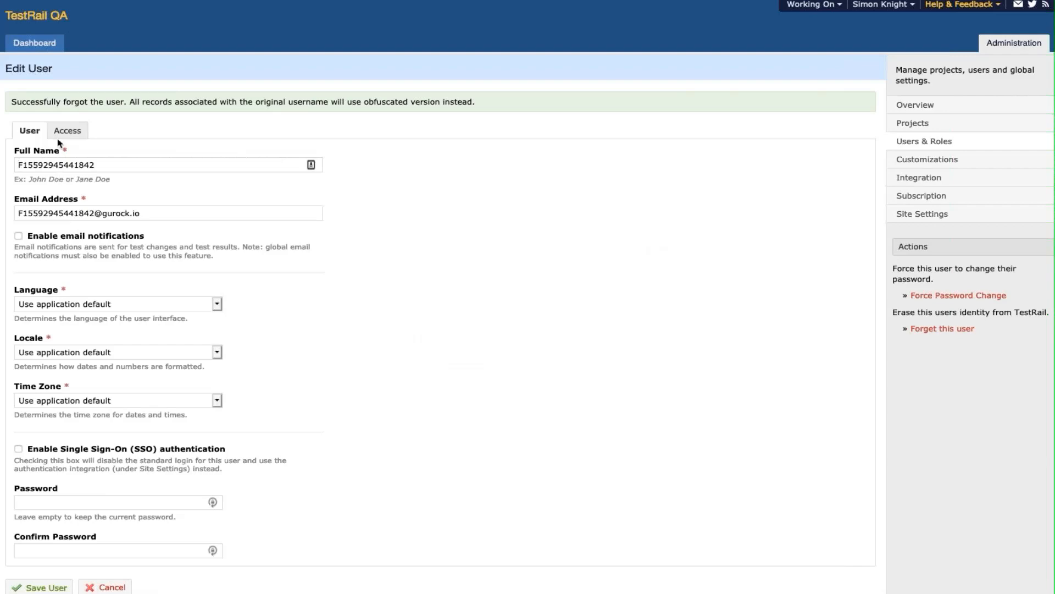
pyautogui.click(38, 44)
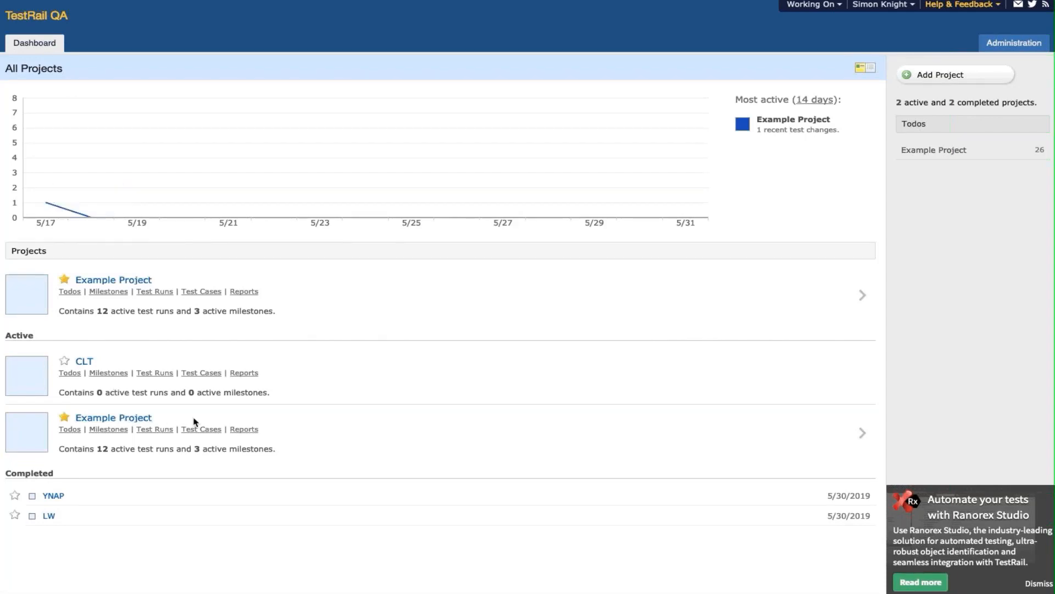
# - Check T8433 in Release 1.0: Run 3 (regressions) for the obfuscated user, then open Administration
pyautogui.click(156, 293)
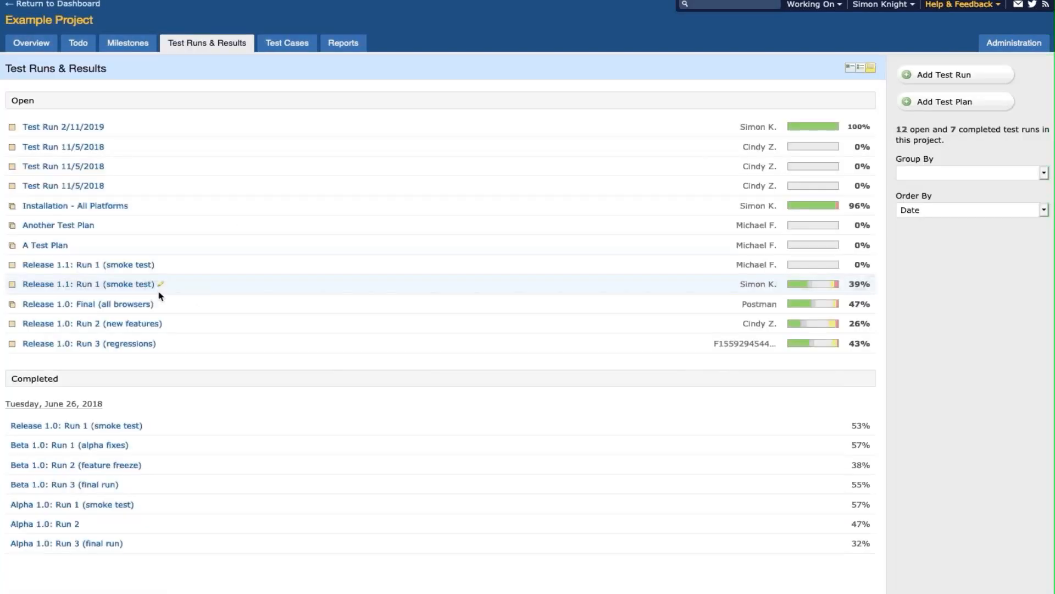
pyautogui.click(100, 343)
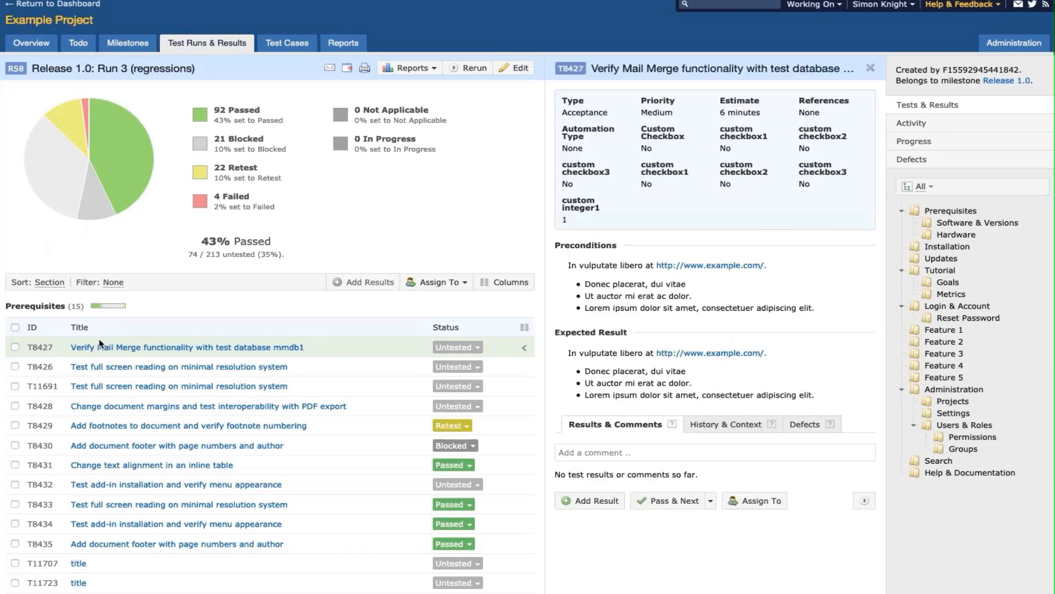
pyautogui.click(270, 507)
pyautogui.scroll(-10, 270, 509)
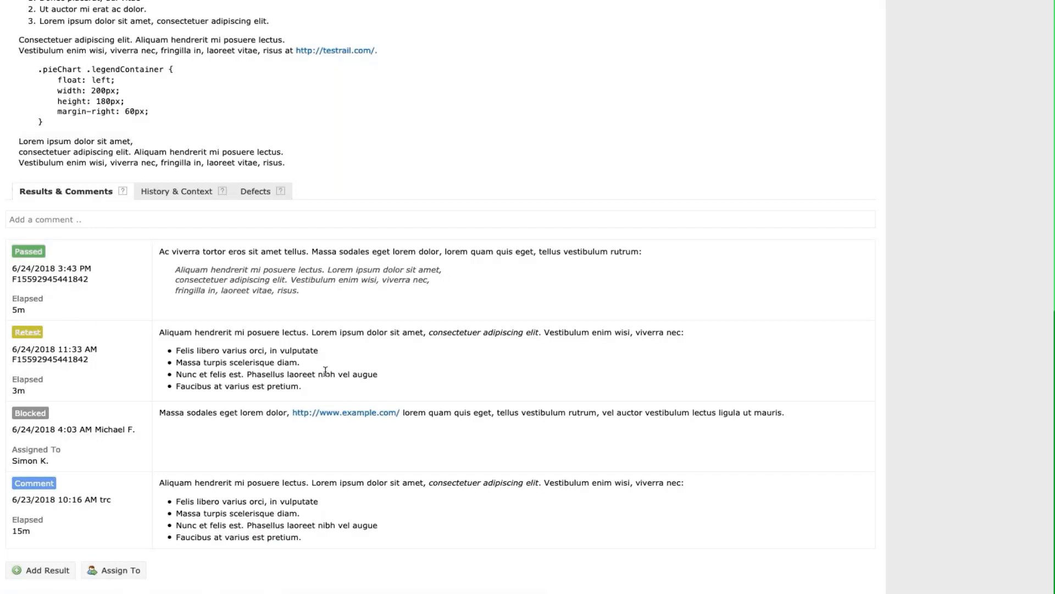
pyautogui.scroll(10, 326, 372)
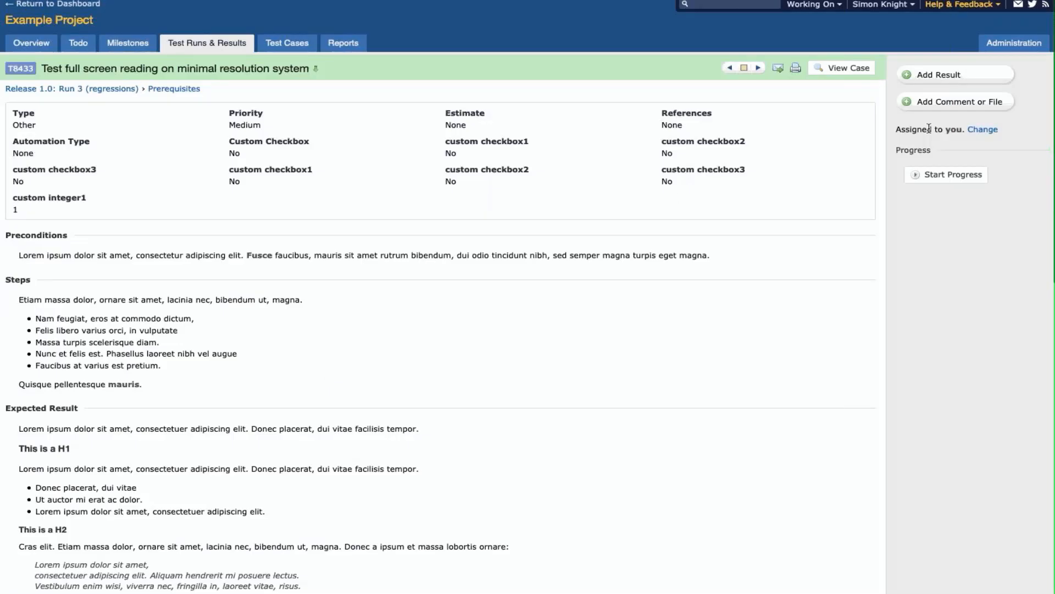
pyautogui.click(1014, 44)
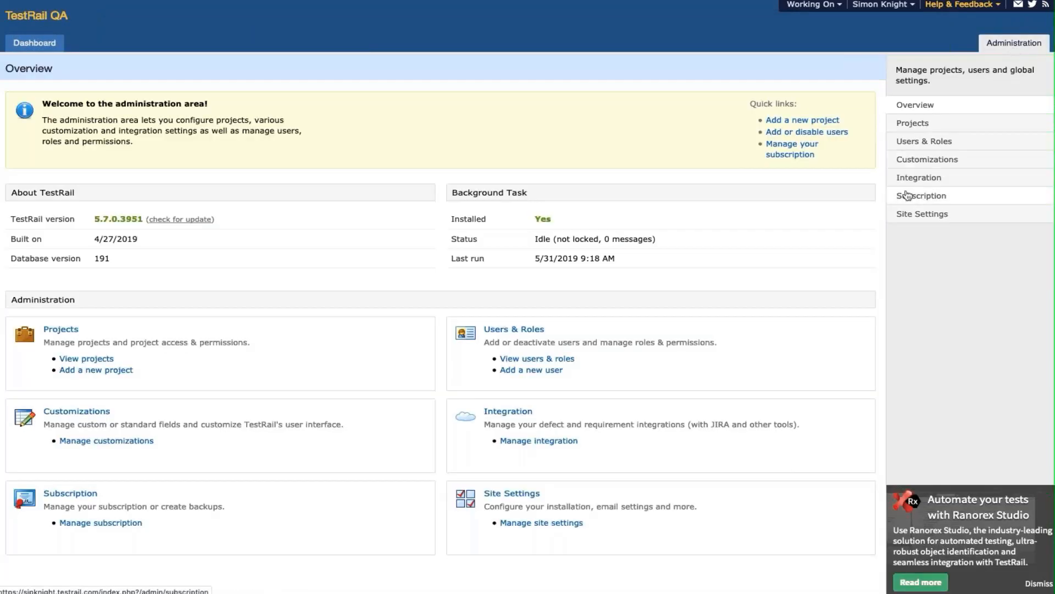
# - List every user, including inactive ones, by setting Users & Roles to show All
pyautogui.click(908, 142)
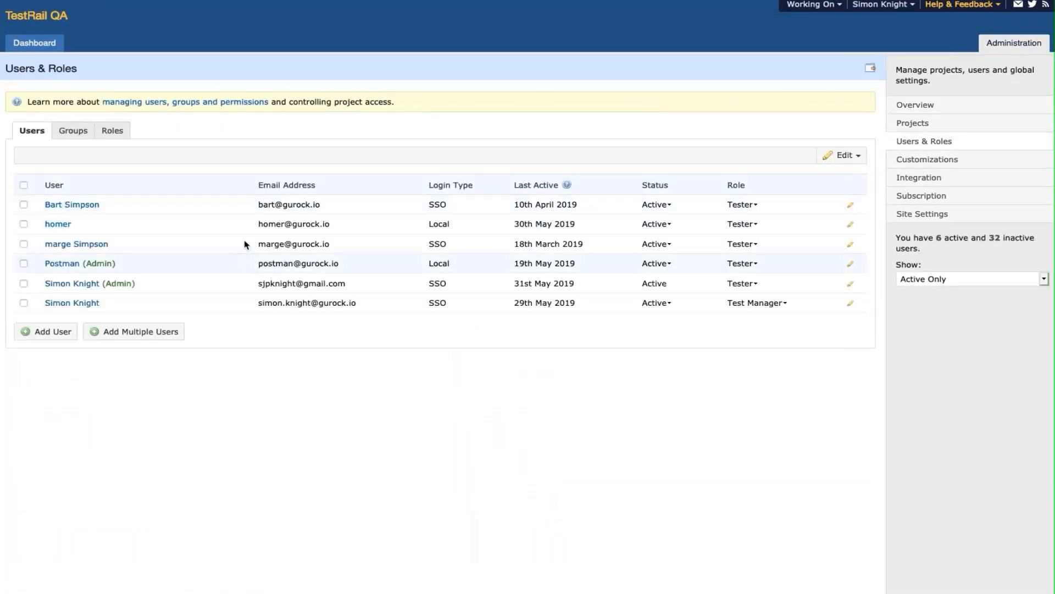
pyautogui.click(934, 279)
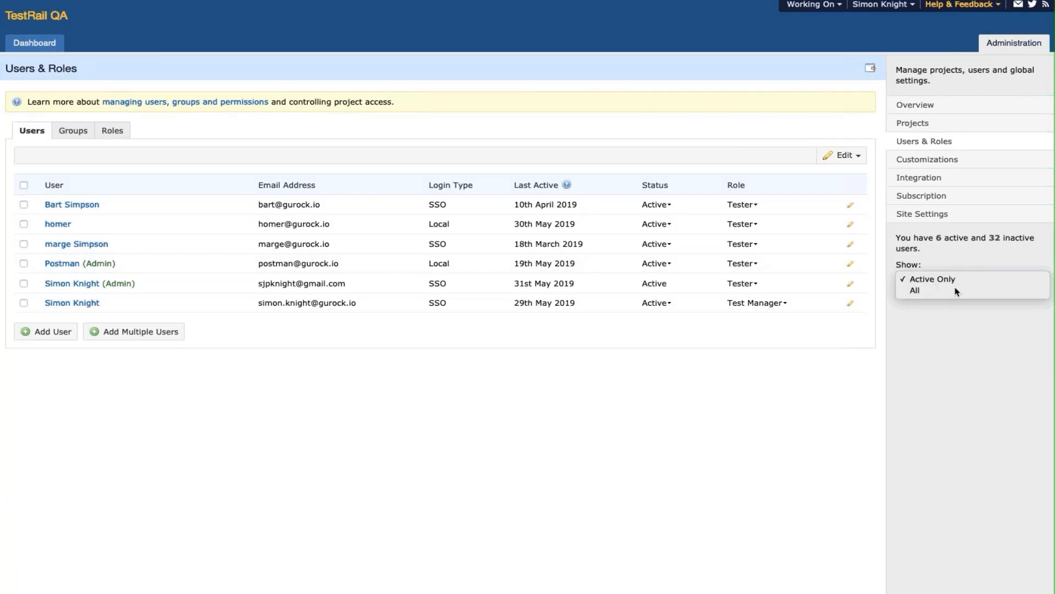
pyautogui.click(957, 291)
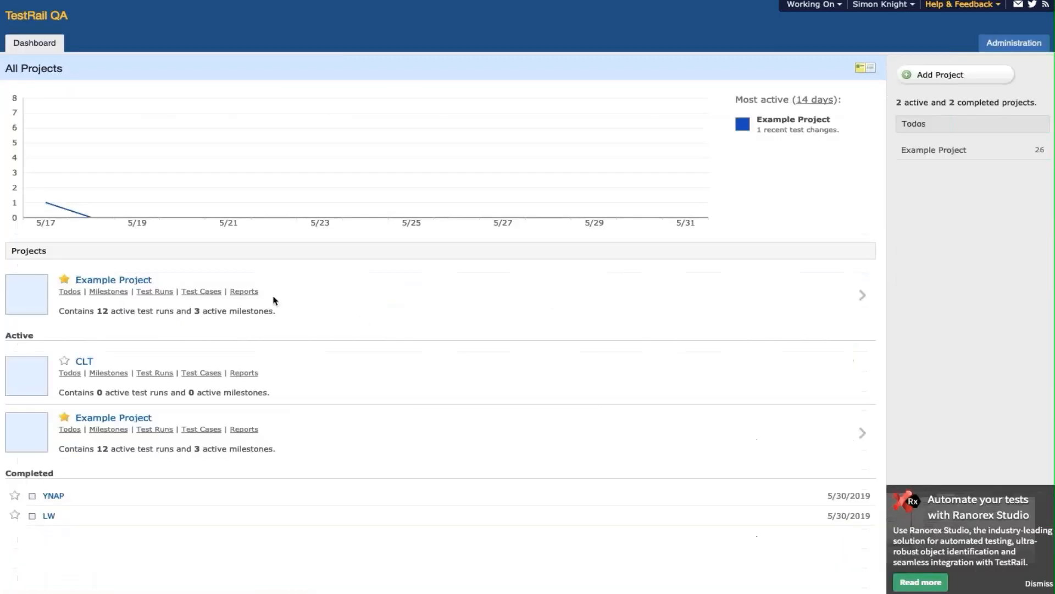
# - Review tests T8427 and T8433 in Release 1.0: Run 3 (regressions), then go to Administration
pyautogui.click(166, 296)
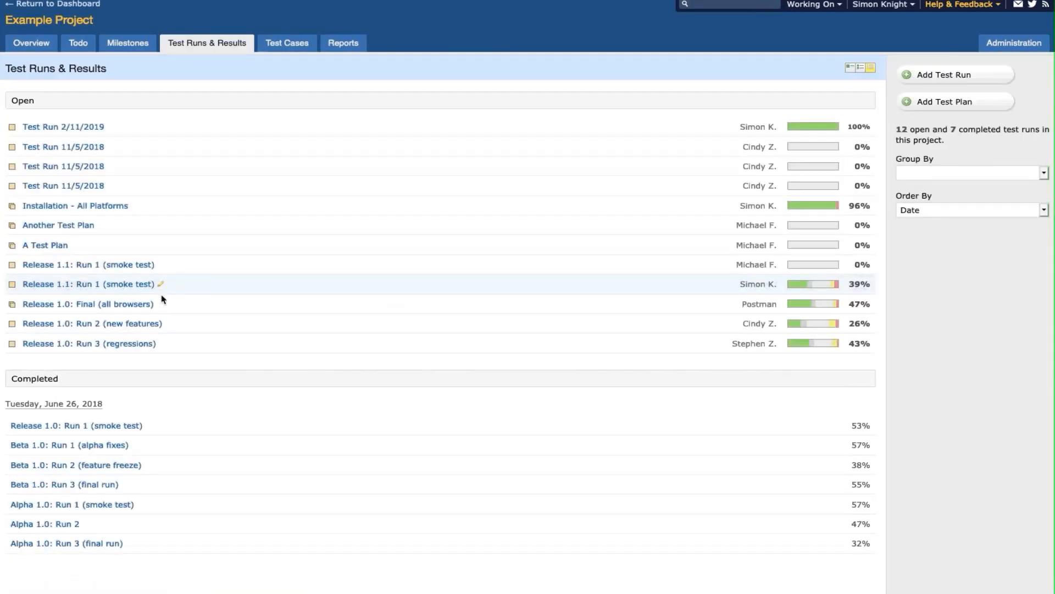
pyautogui.click(137, 345)
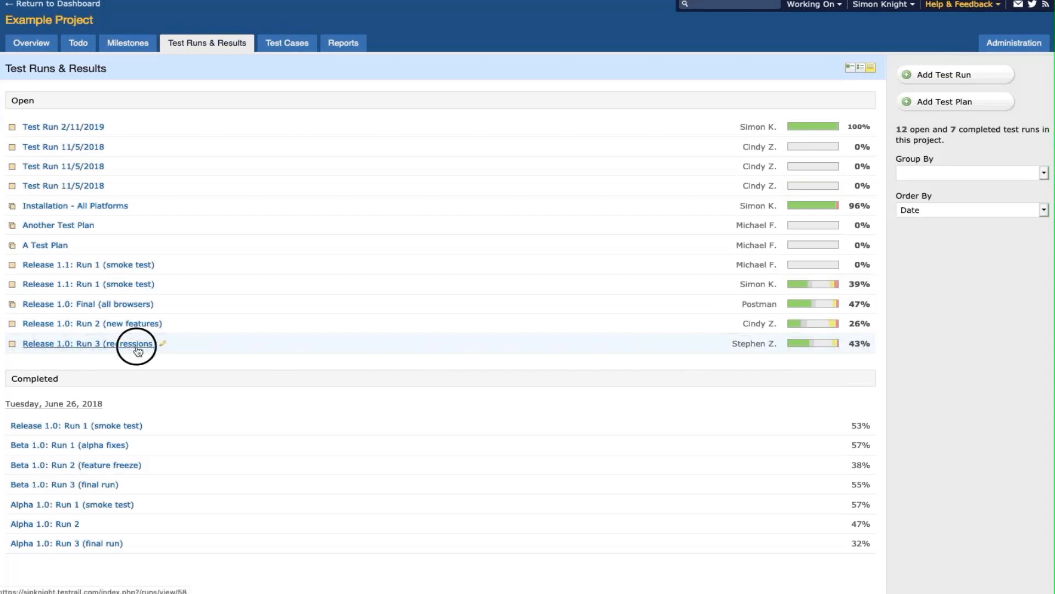
pyautogui.click(137, 349)
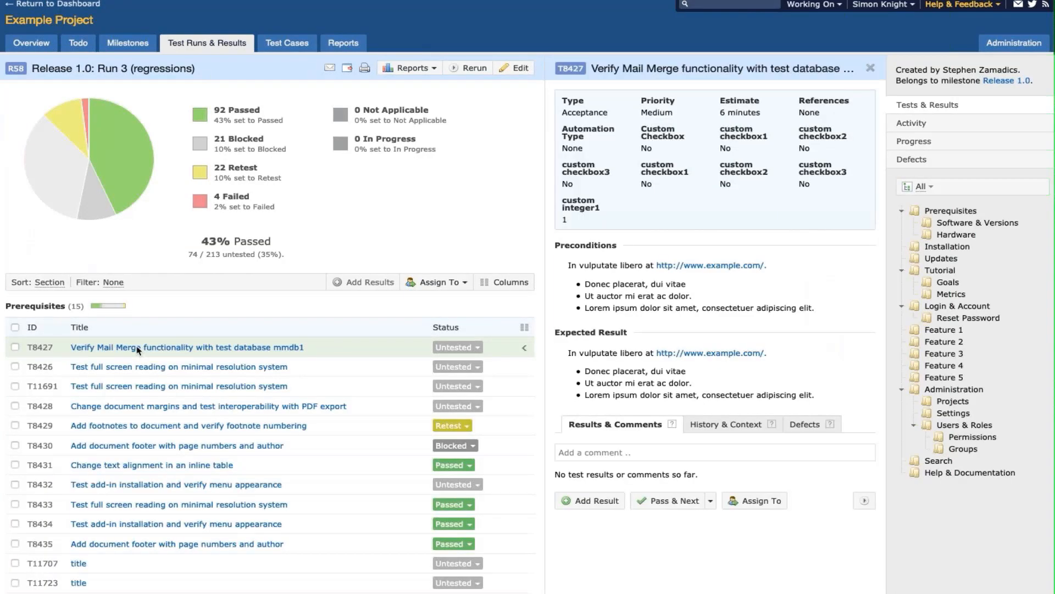
pyautogui.click(253, 504)
pyautogui.scroll(-10, 705, 477)
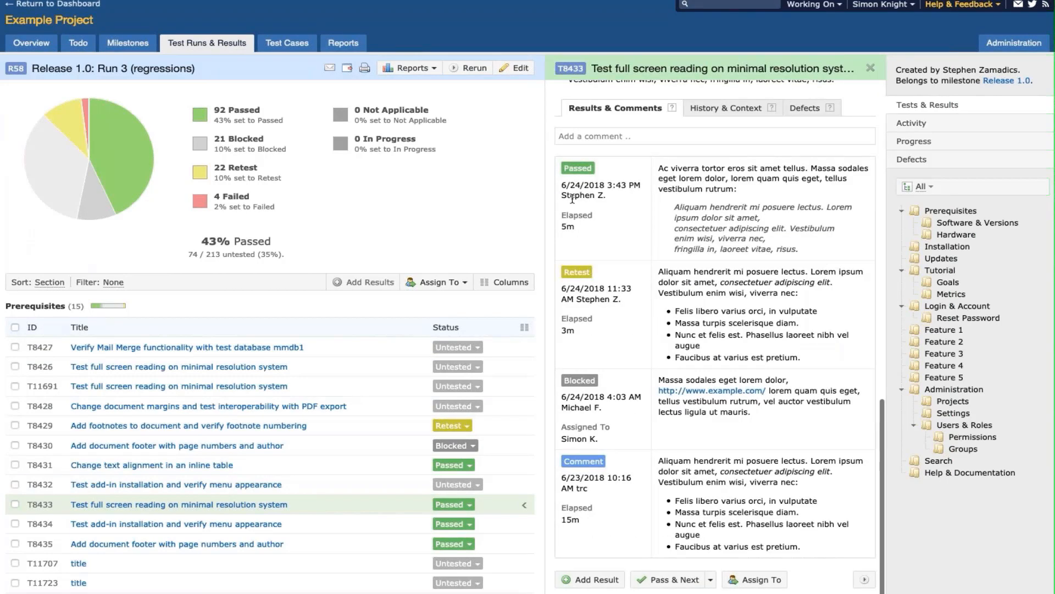
pyautogui.click(1024, 46)
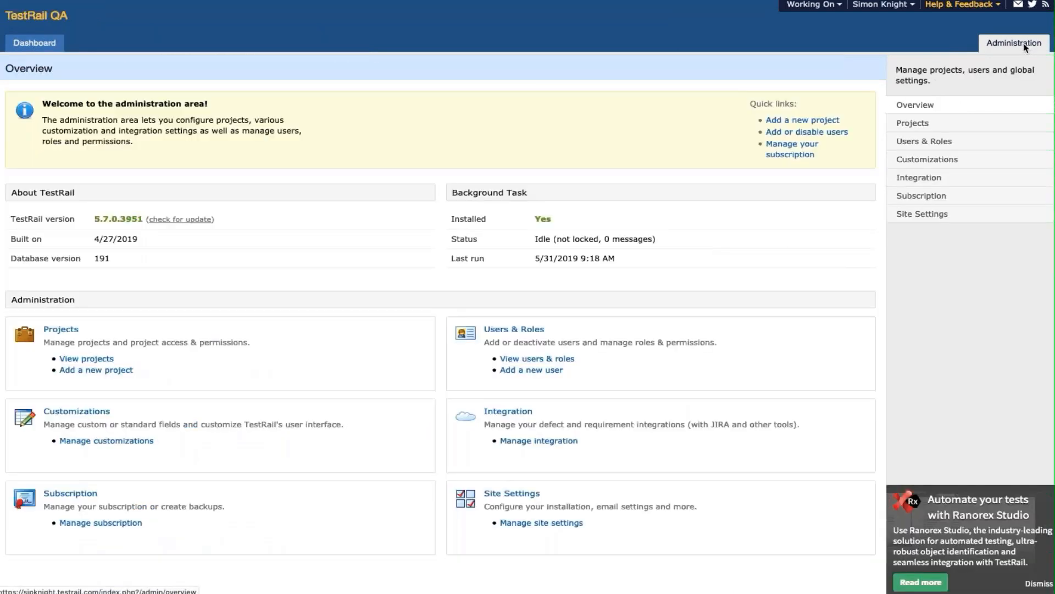
# - Forget the user inactive for 180 days, confirming the removal, then return to the Dashboard
pyautogui.click(937, 141)
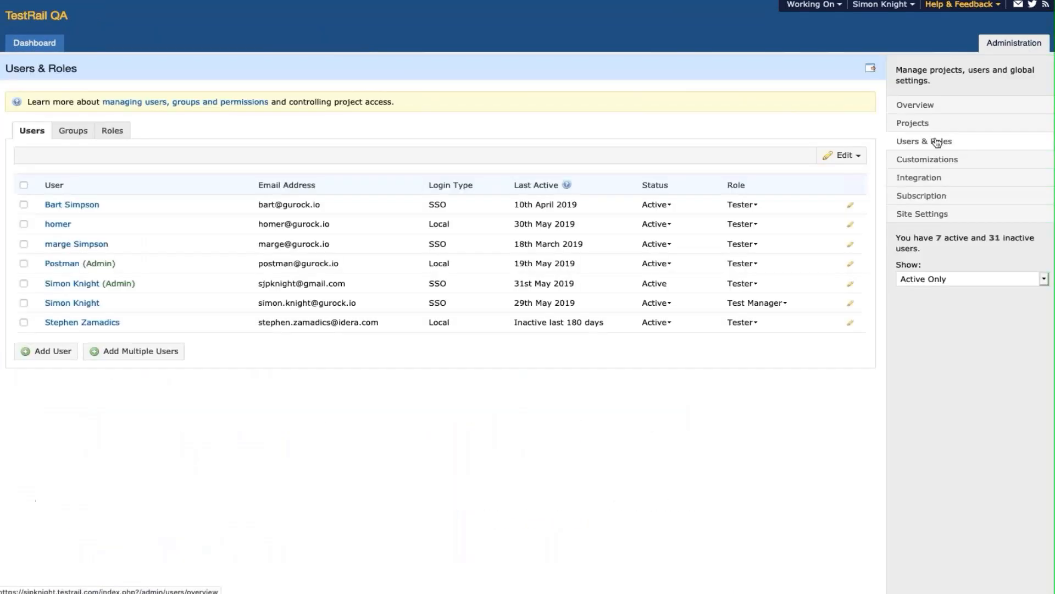
pyautogui.click(106, 323)
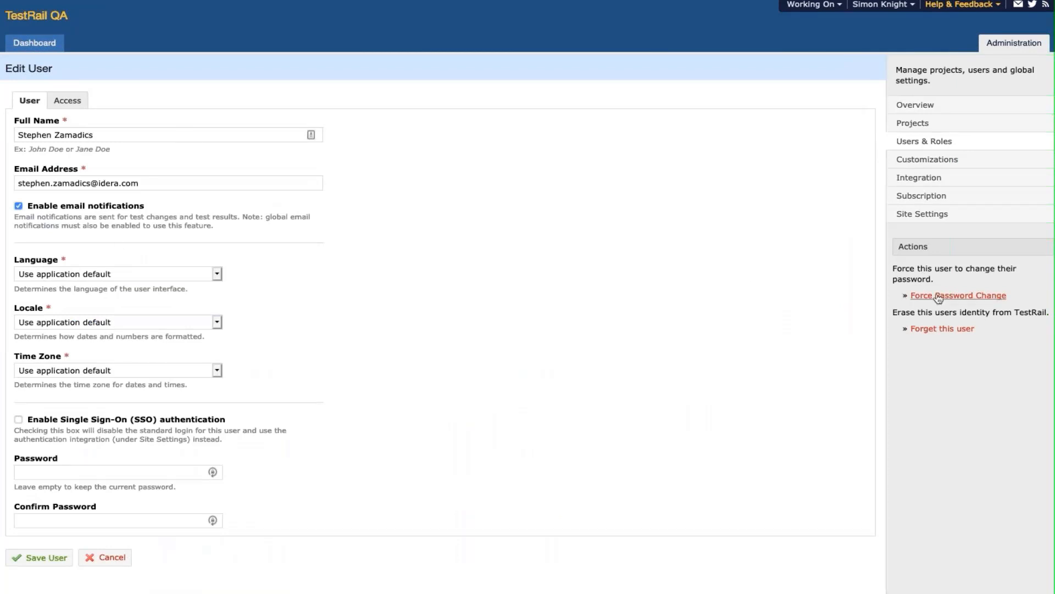
pyautogui.click(946, 330)
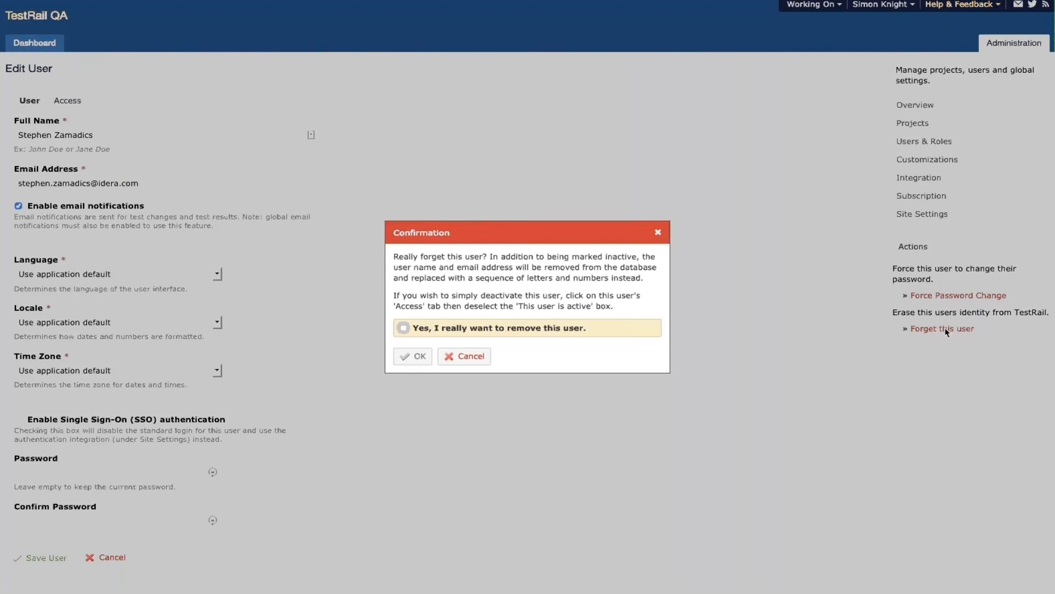
pyautogui.click(404, 327)
pyautogui.click(417, 357)
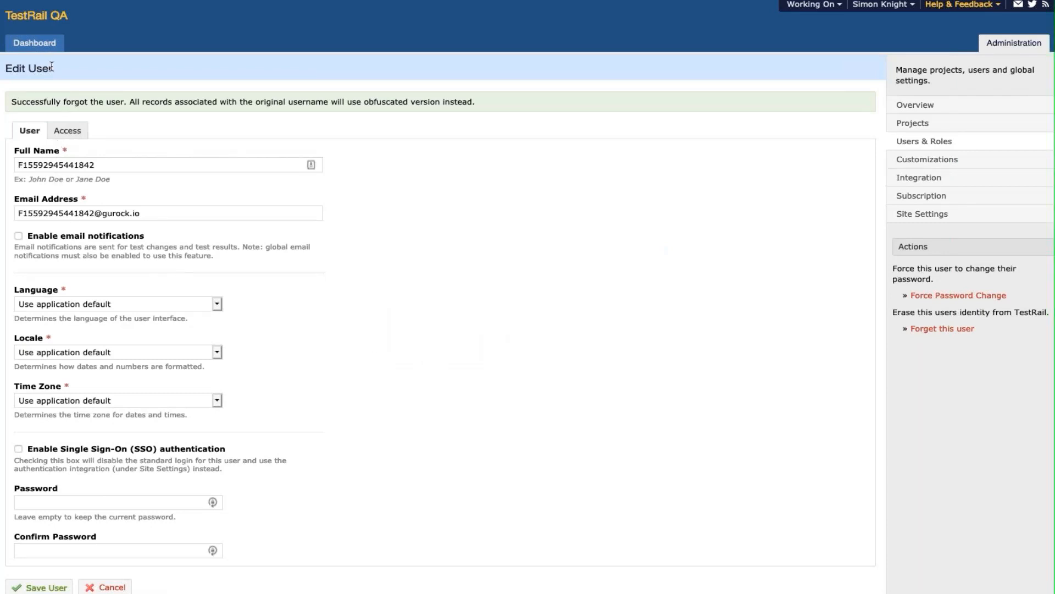
pyautogui.click(42, 46)
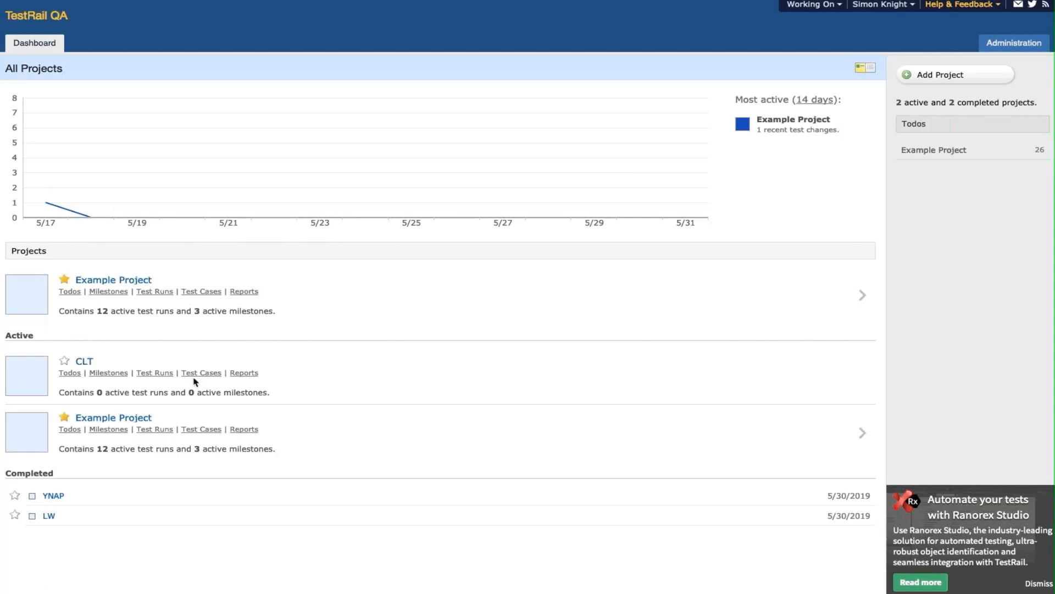
# - Check that T8433's results in Release 1.0: Run 3 (regressions) show the forgotten user's obfuscated code
pyautogui.click(158, 293)
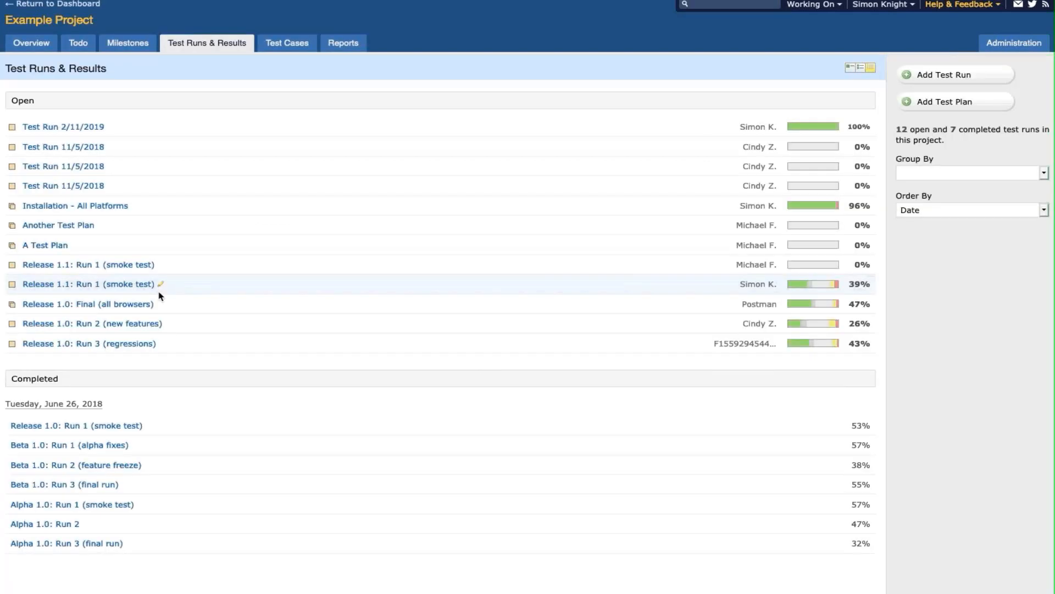
pyautogui.click(100, 343)
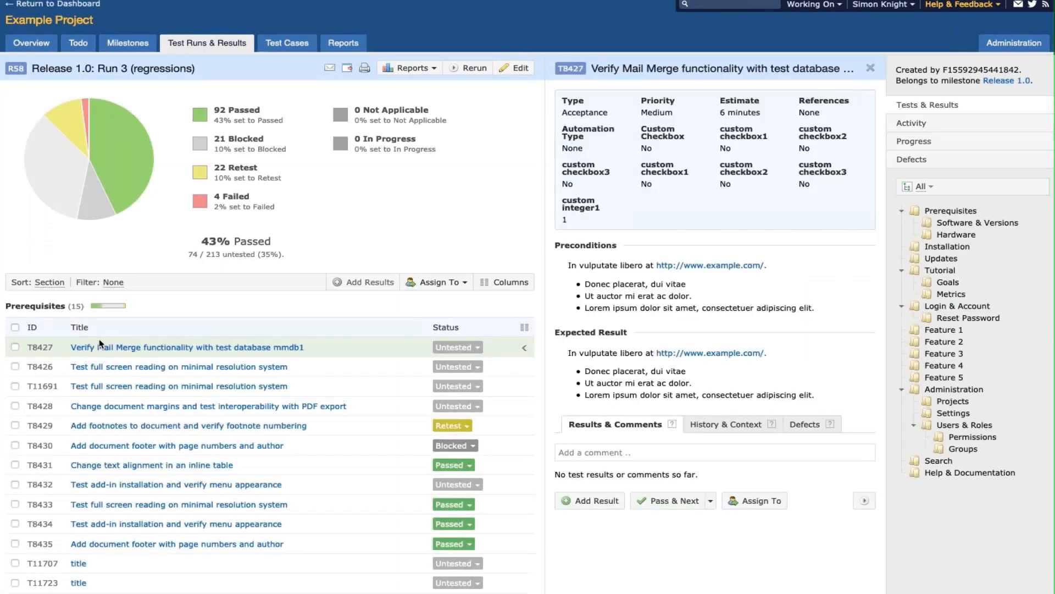
pyautogui.click(269, 505)
pyautogui.scroll(-10, 269, 508)
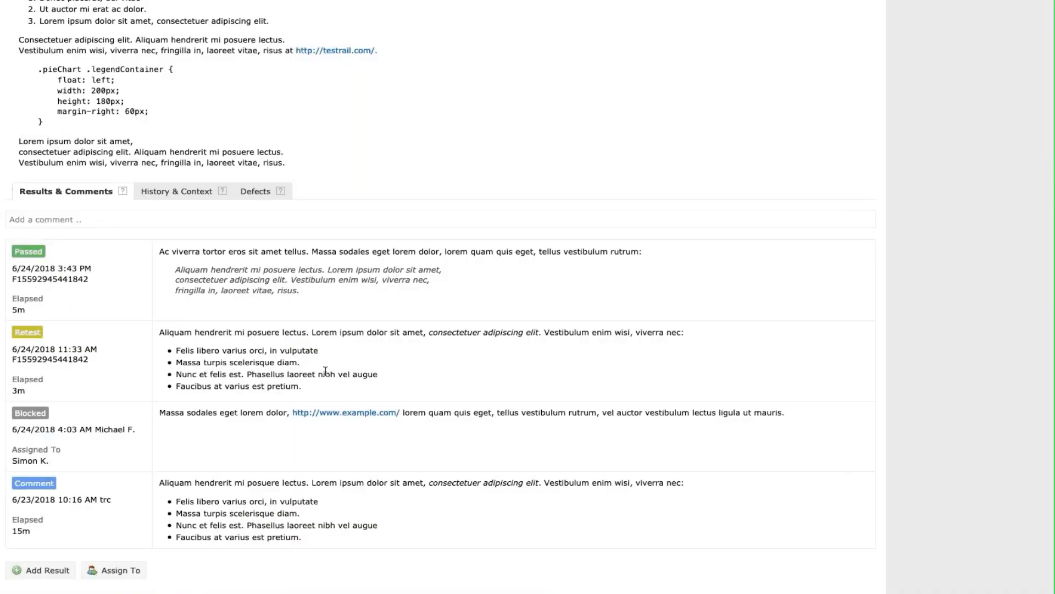
pyautogui.scroll(10, 326, 372)
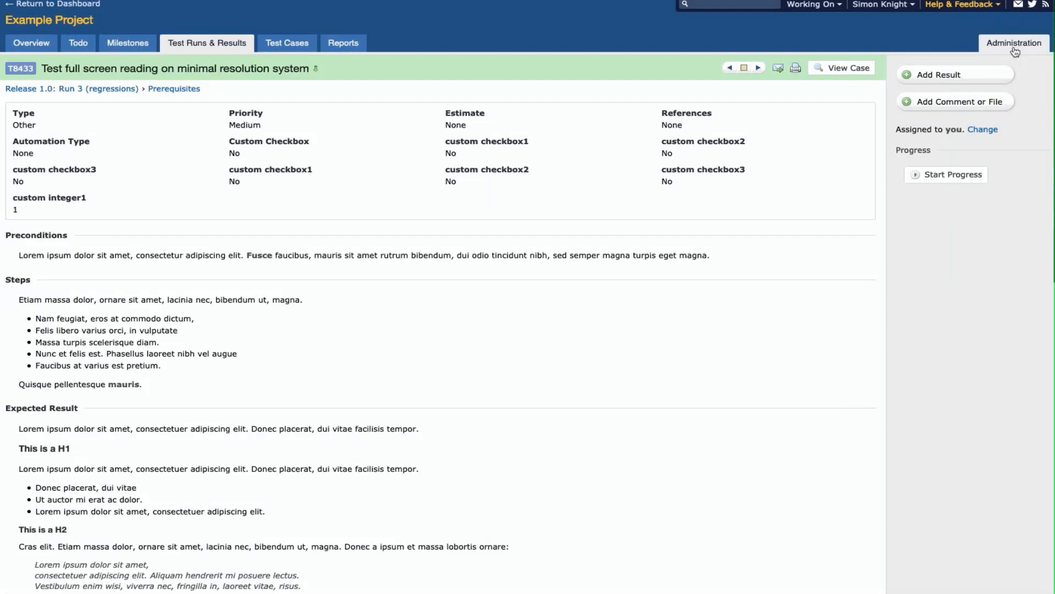
pyautogui.click(1015, 48)
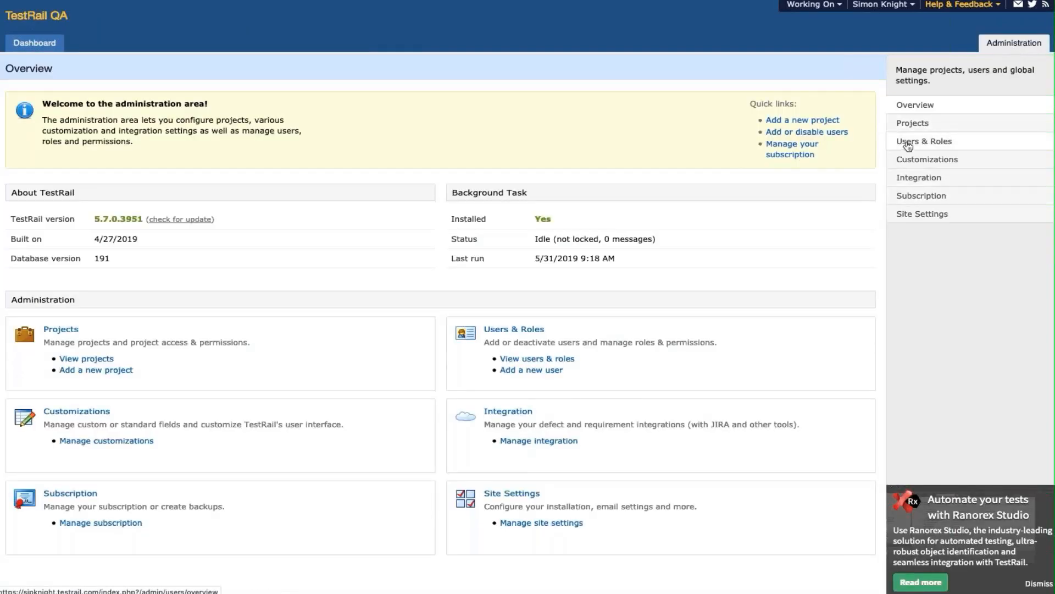
# - Show All users on the Users & Roles page, revealing 6 active and 32 inactive
pyautogui.click(908, 144)
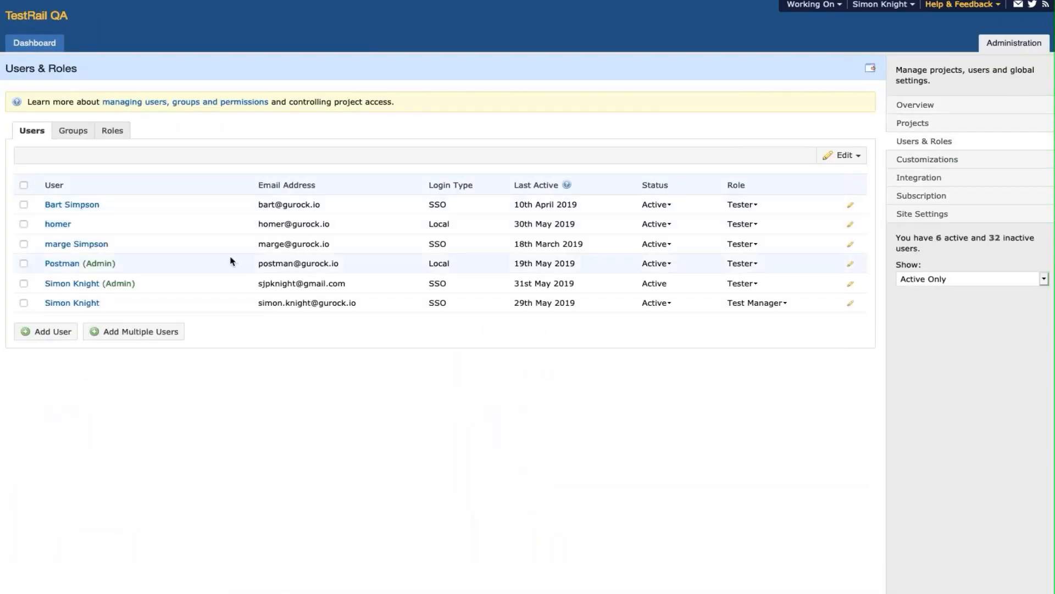
pyautogui.click(958, 279)
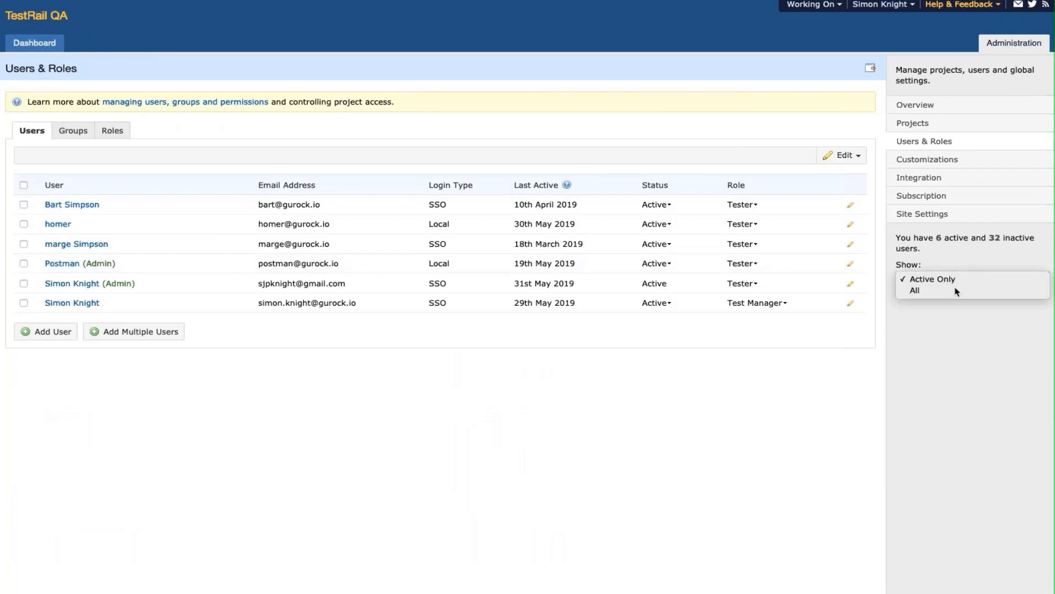
pyautogui.click(957, 291)
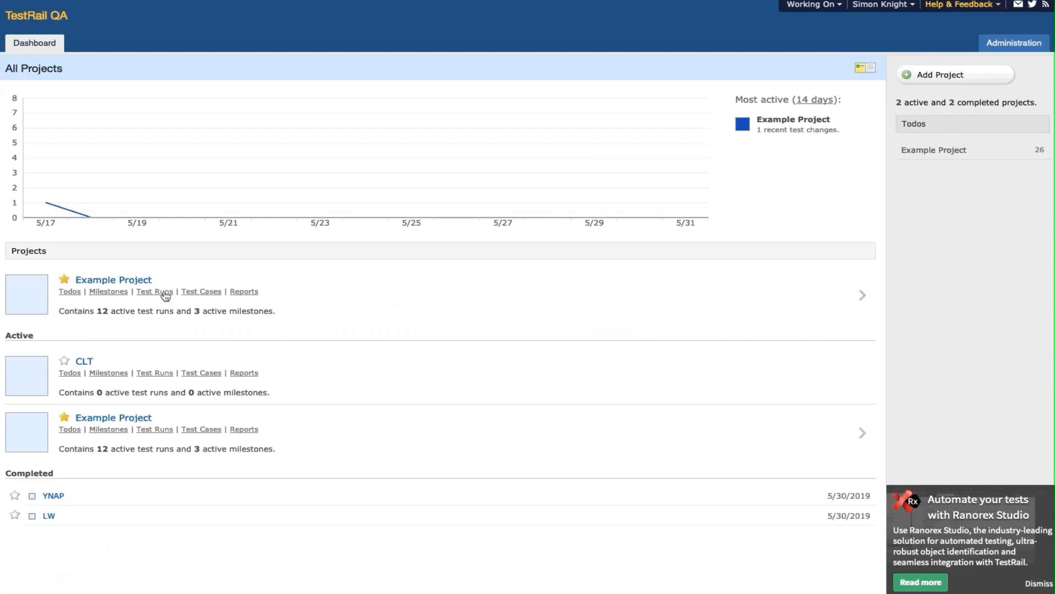
# - Review T8433's result history in Release 1.0: Run 3 (regressions), then go to Administration
pyautogui.click(163, 294)
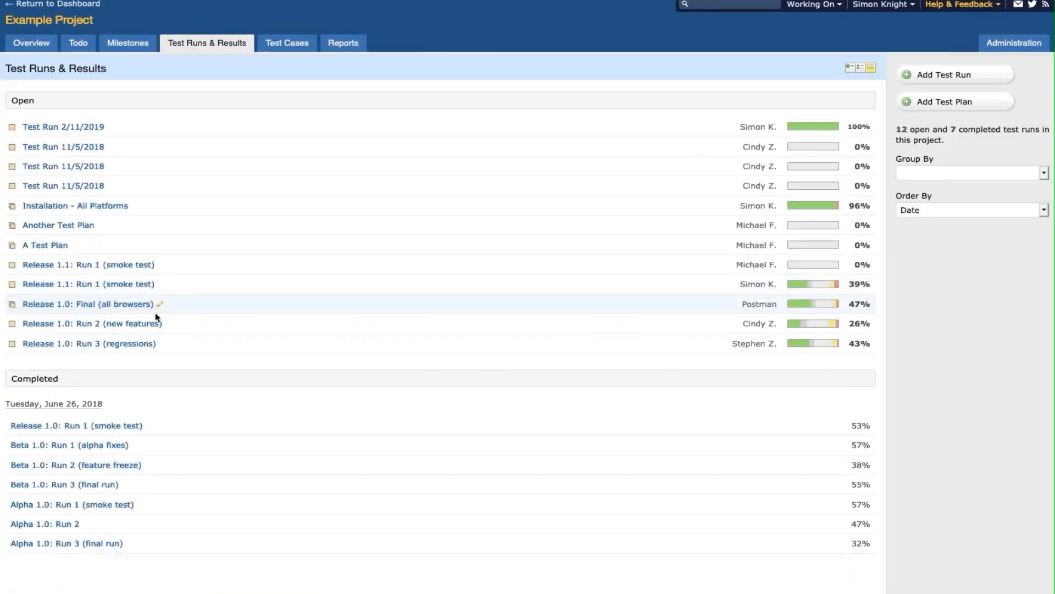
pyautogui.click(138, 344)
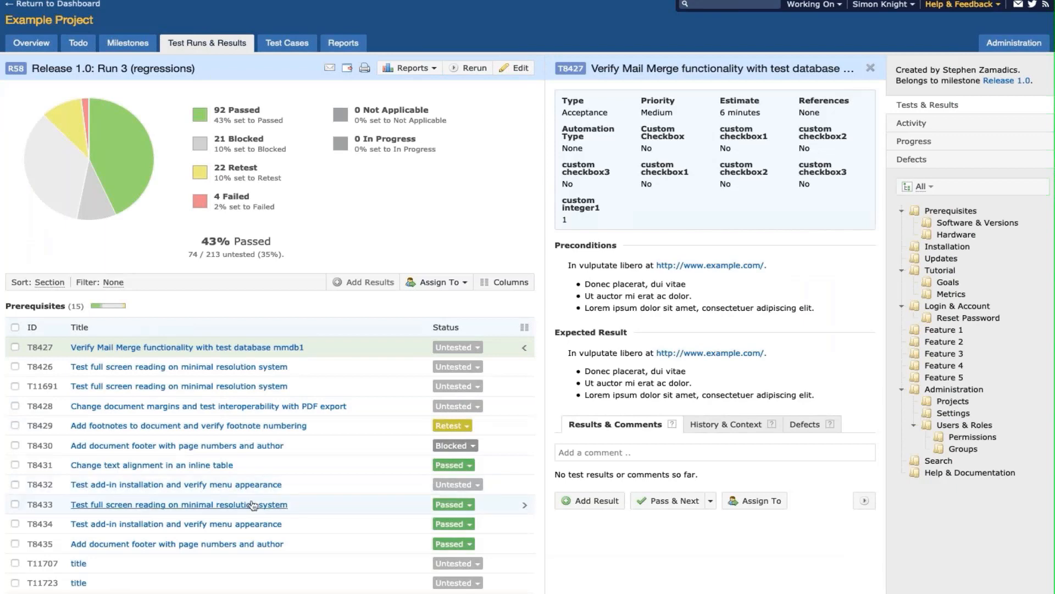
pyautogui.click(321, 504)
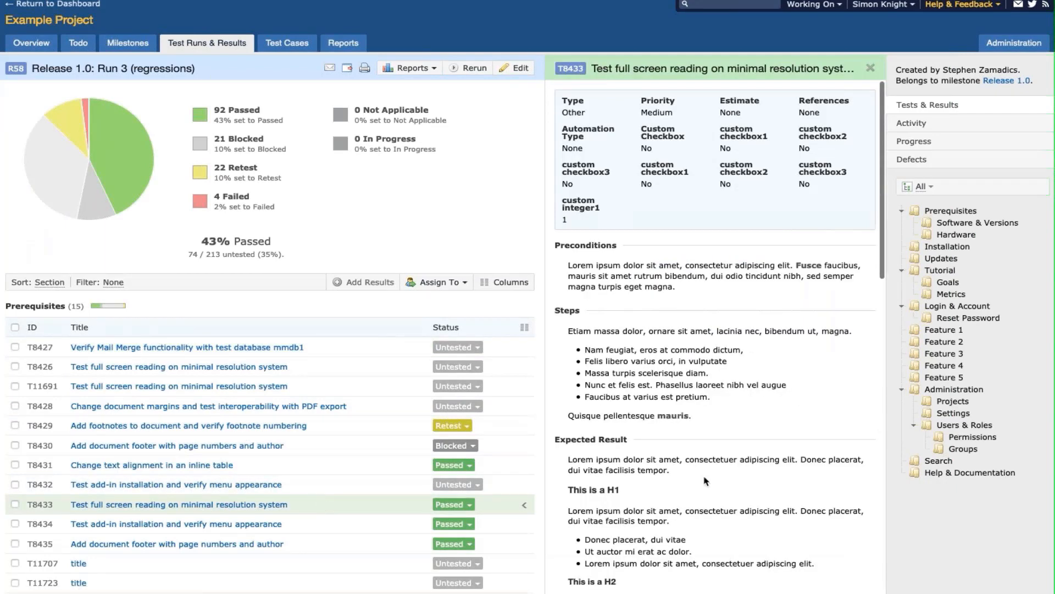
pyautogui.scroll(-10, 704, 478)
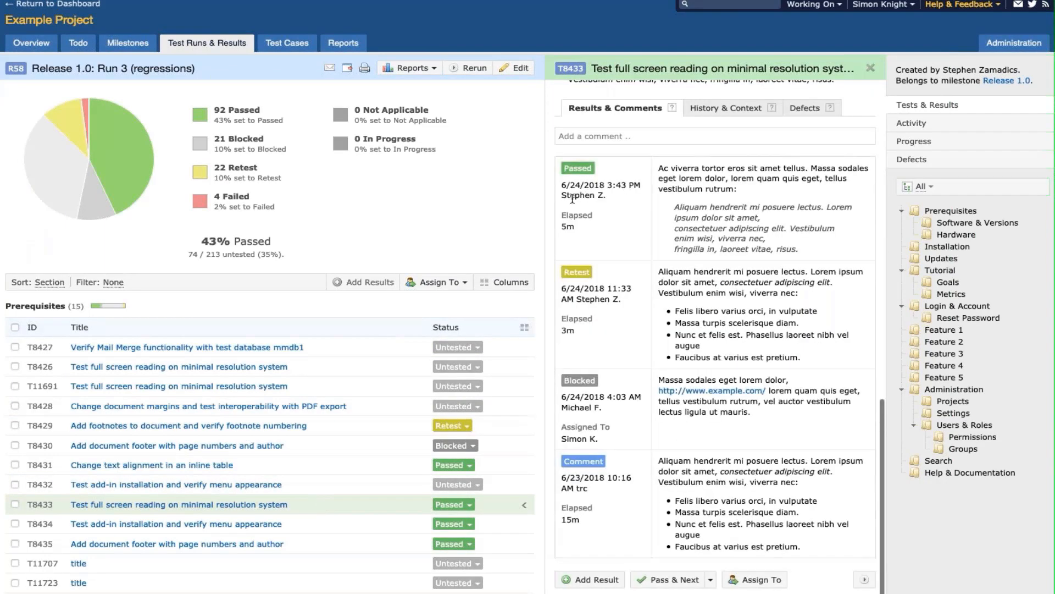
pyautogui.click(1021, 43)
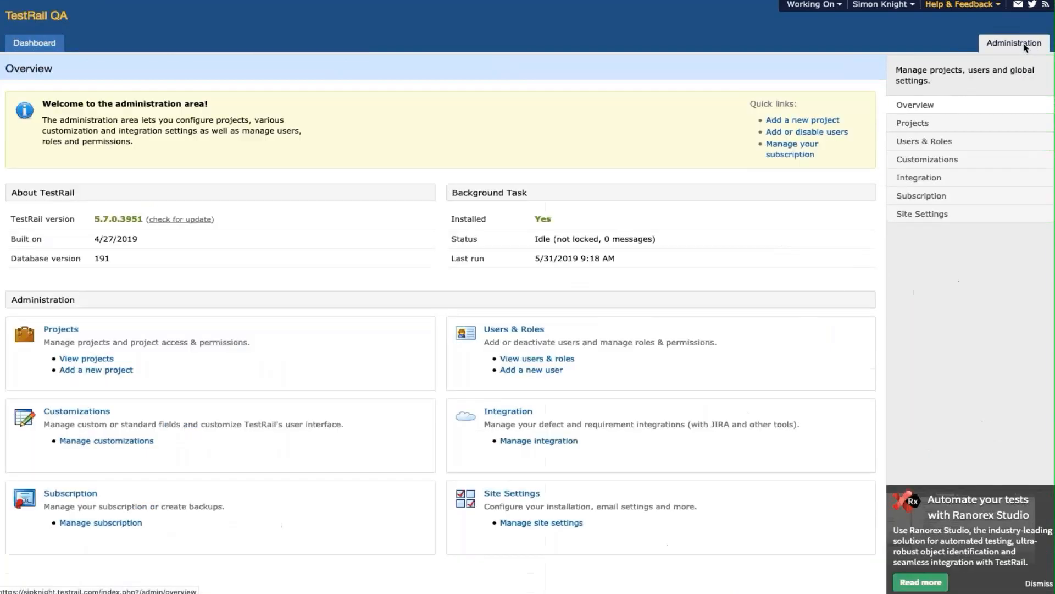
# - Open the Sessions section of TestRail's Site Settings
pyautogui.click(940, 141)
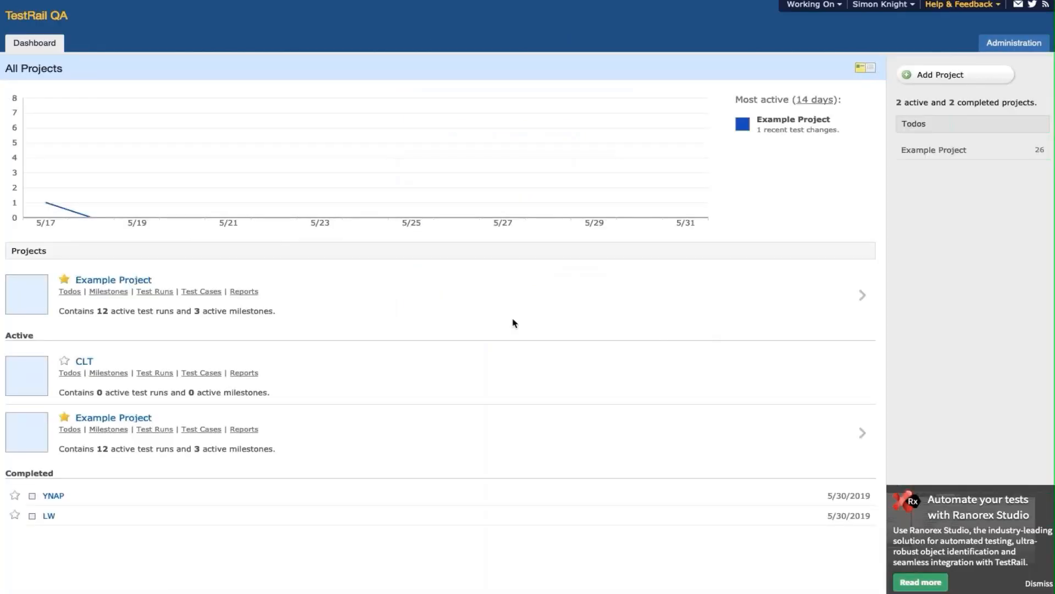
pyautogui.click(987, 49)
pyautogui.click(929, 212)
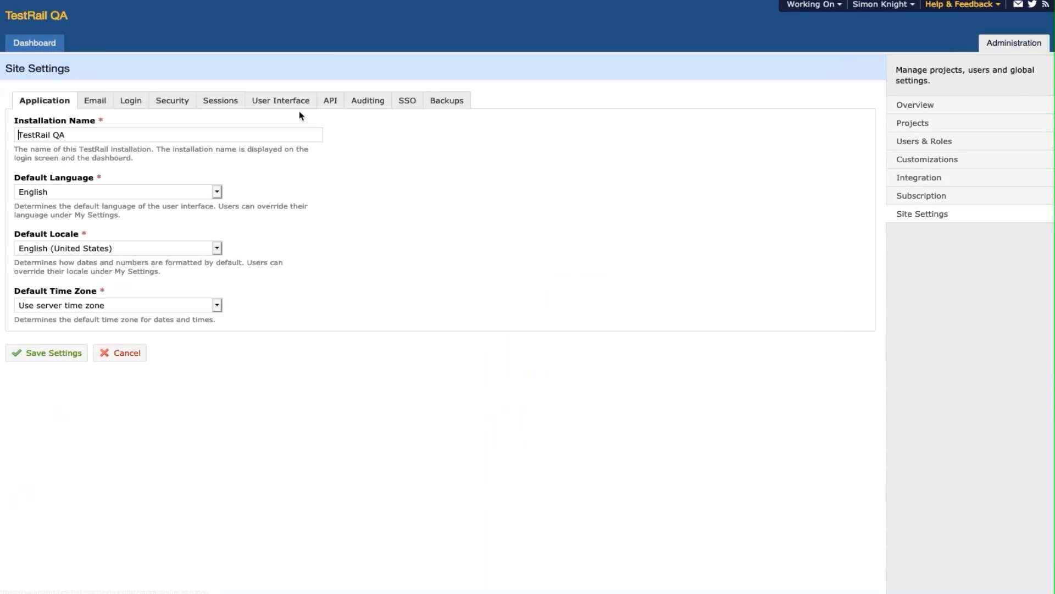
pyautogui.click(220, 101)
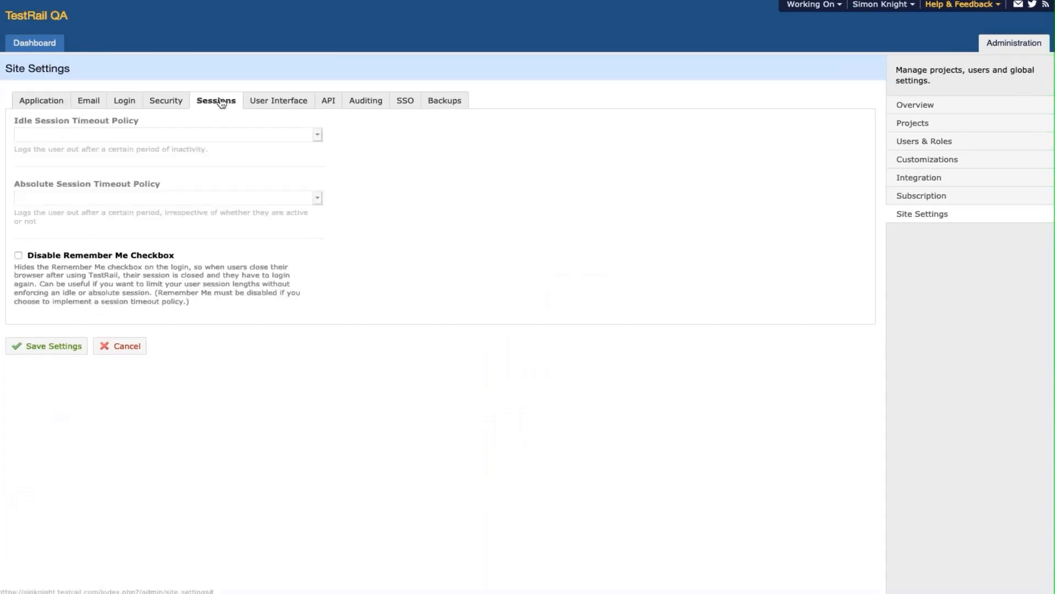
# - Disable Remember Me, choose Custom idle (2 mins) and absolute (1 hour) timeouts, and save
pyautogui.click(18, 256)
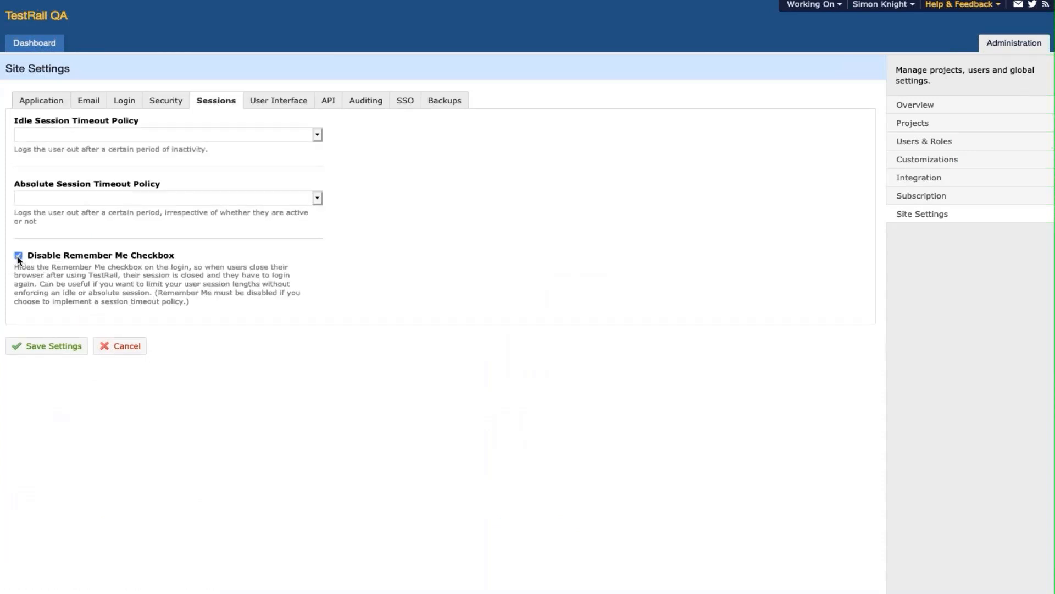
pyautogui.click(71, 140)
pyautogui.click(71, 180)
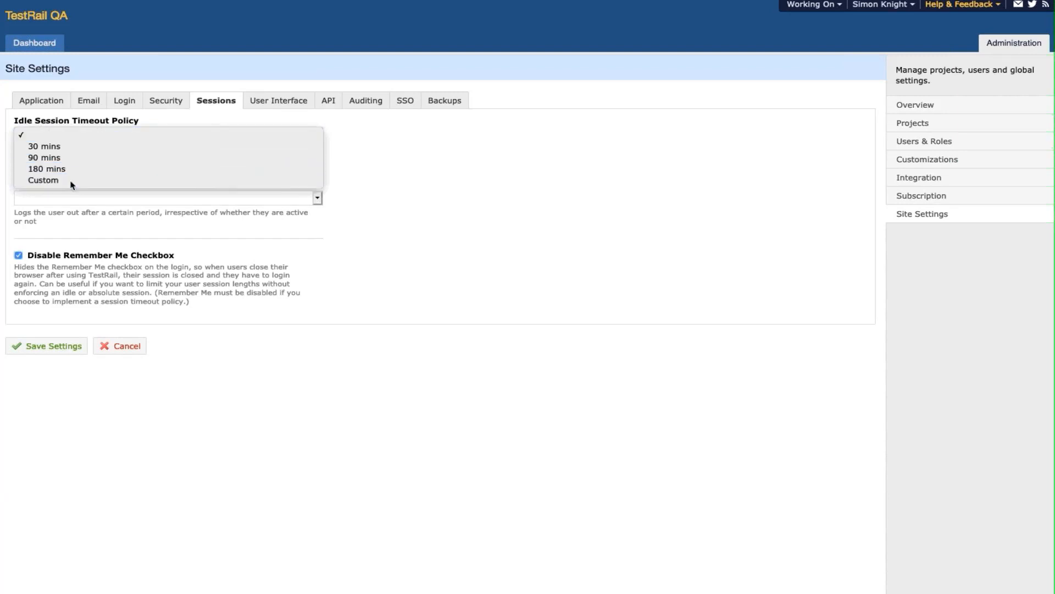
pyautogui.click(69, 245)
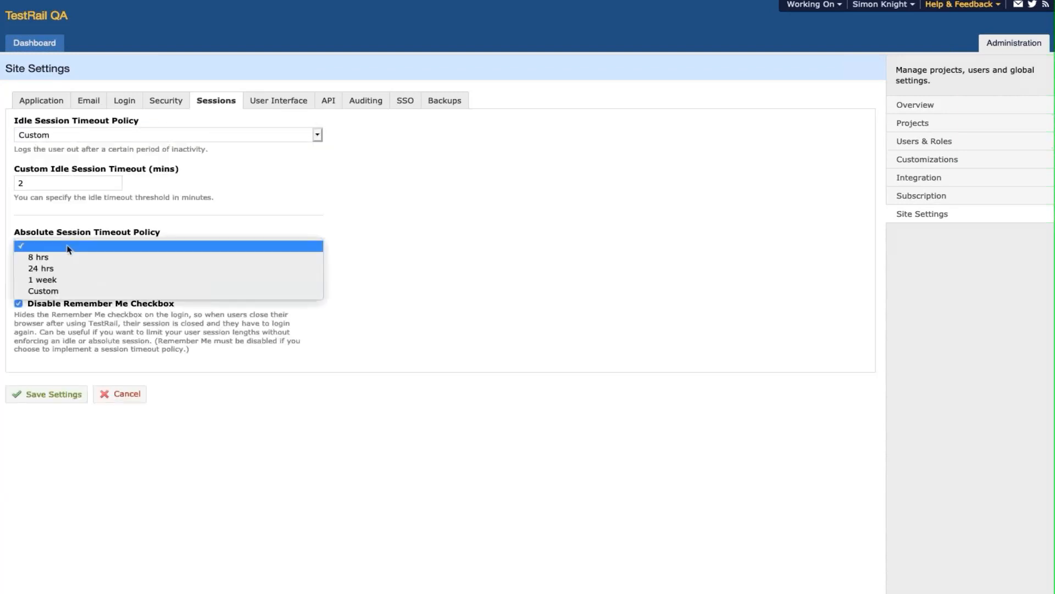
pyautogui.click(67, 291)
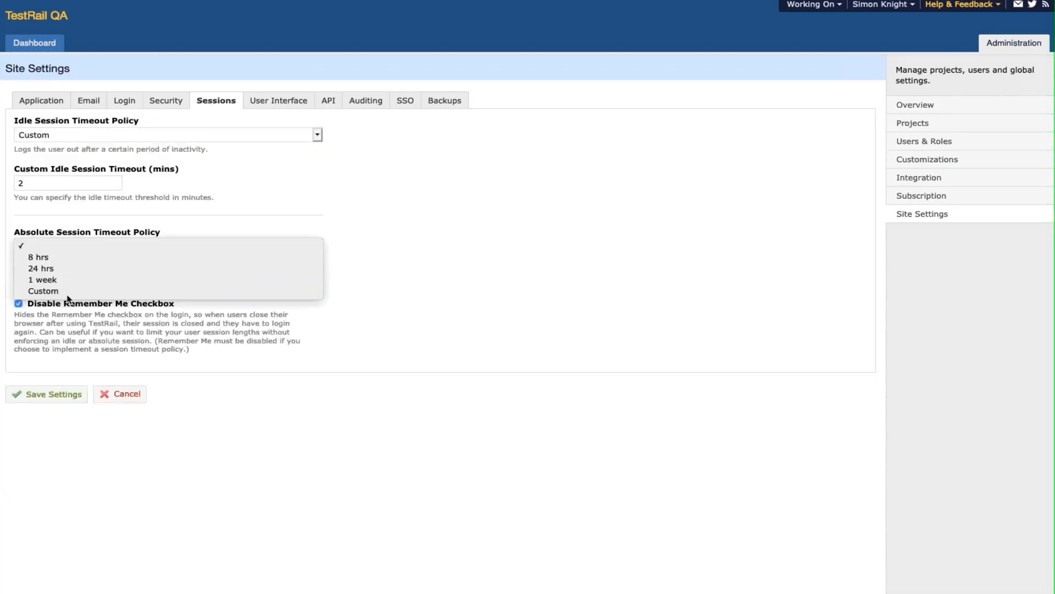
pyautogui.click(77, 441)
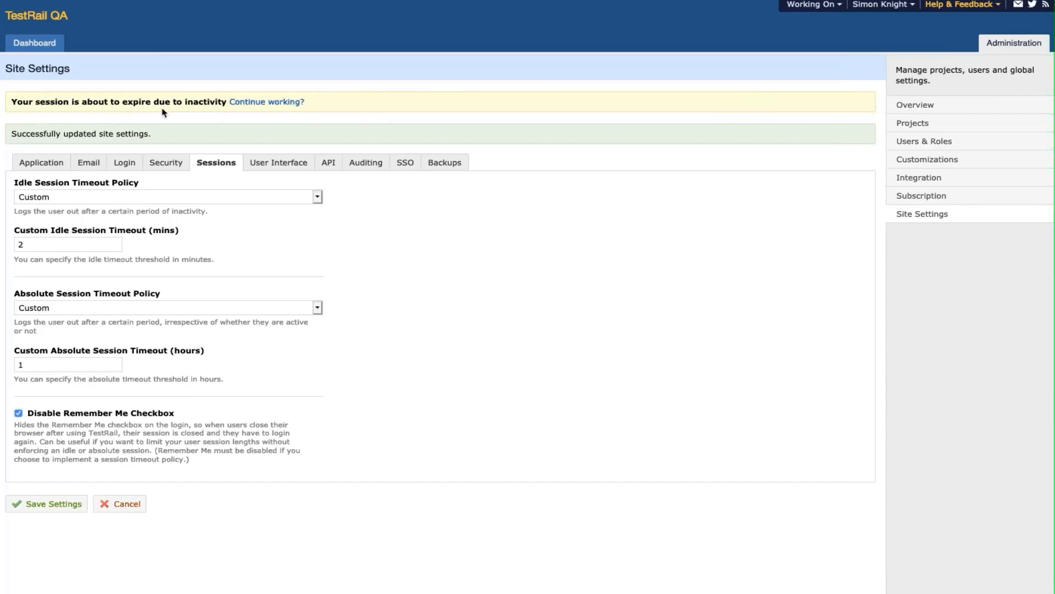
# - Log out and log back in to test the new session rules
pyautogui.click(878, 3)
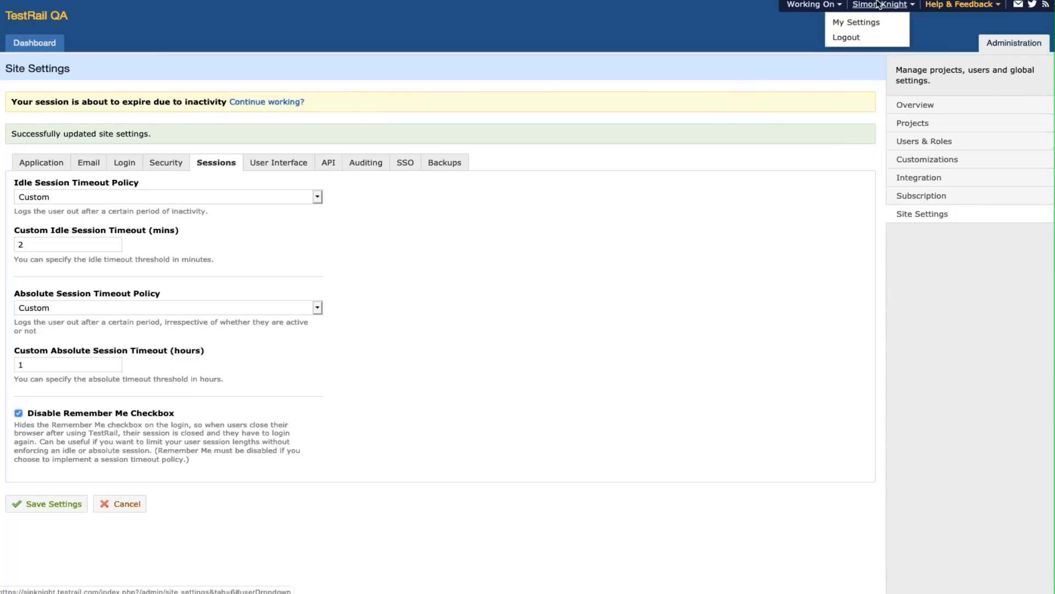
pyautogui.click(858, 37)
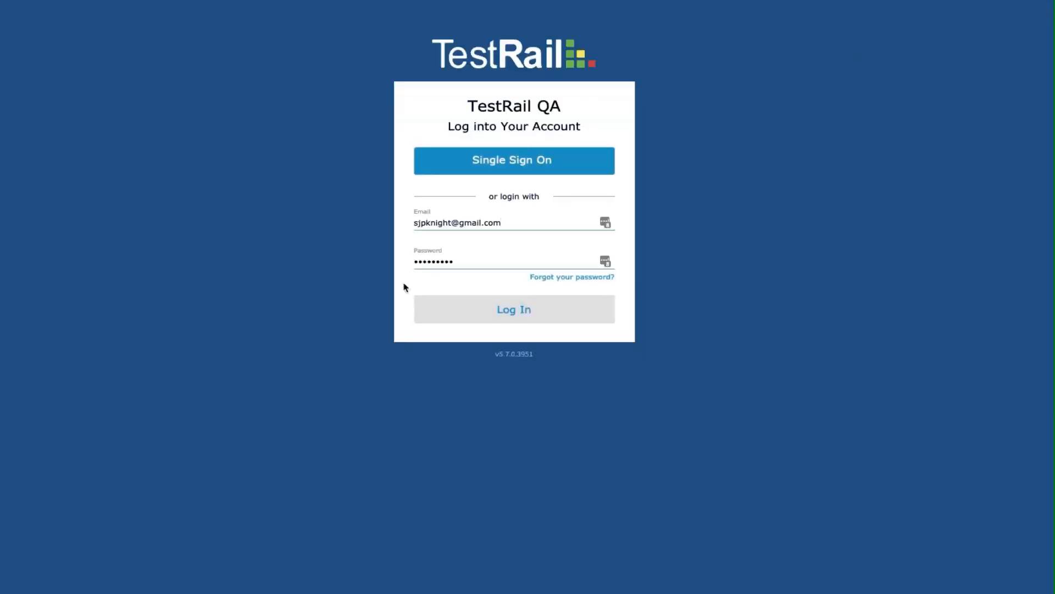
pyautogui.press('Tab')
pyautogui.click(514, 322)
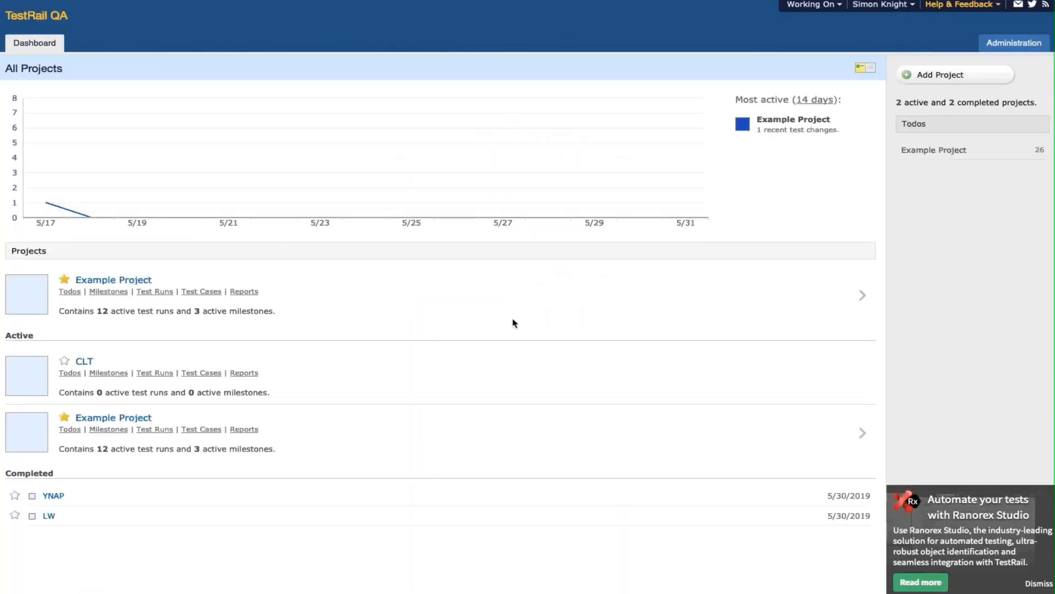
# - In Site Settings > Sessions, disable Remember Me, set Custom 2-minute idle and 1-hour absolute timeouts, and save
pyautogui.click(988, 51)
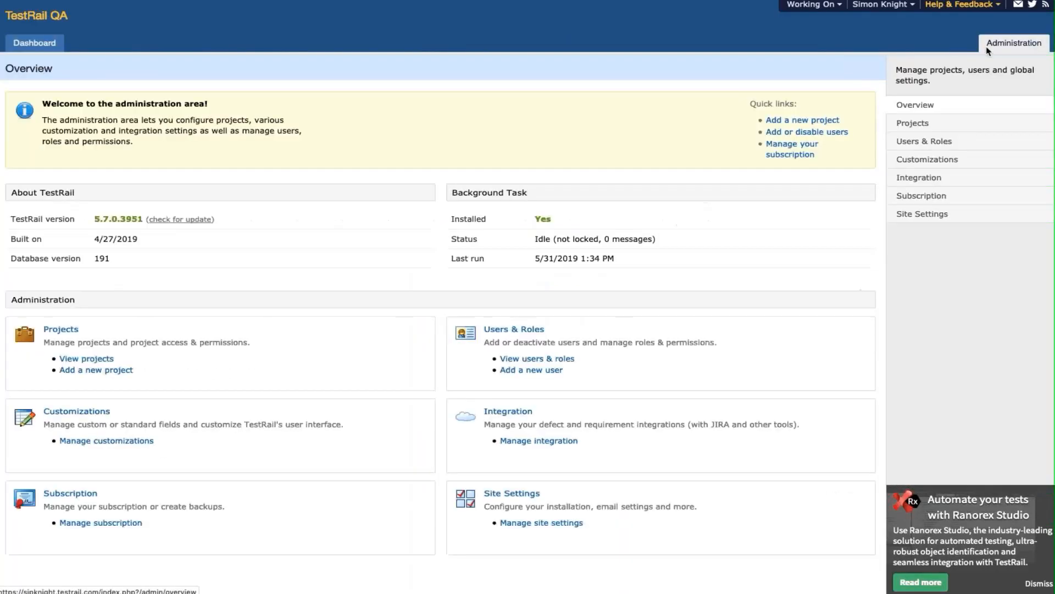
pyautogui.click(933, 213)
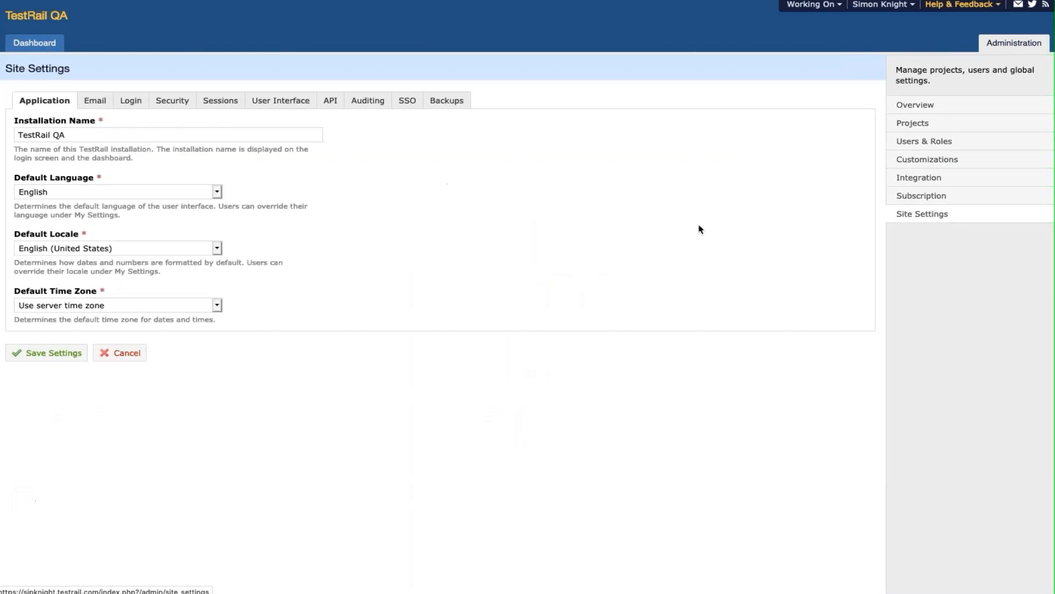
pyautogui.click(220, 100)
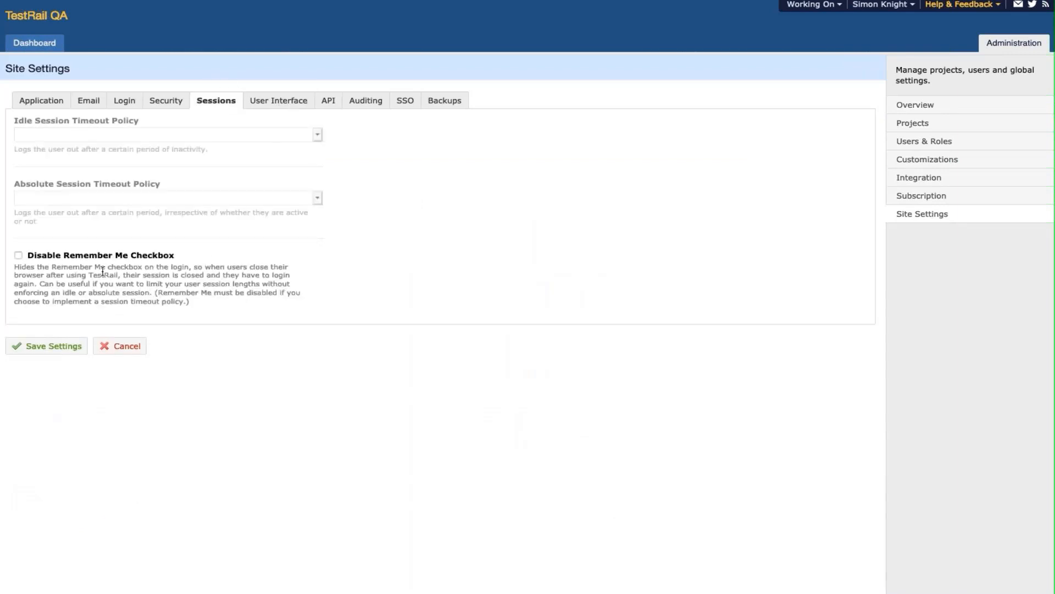
pyautogui.click(19, 256)
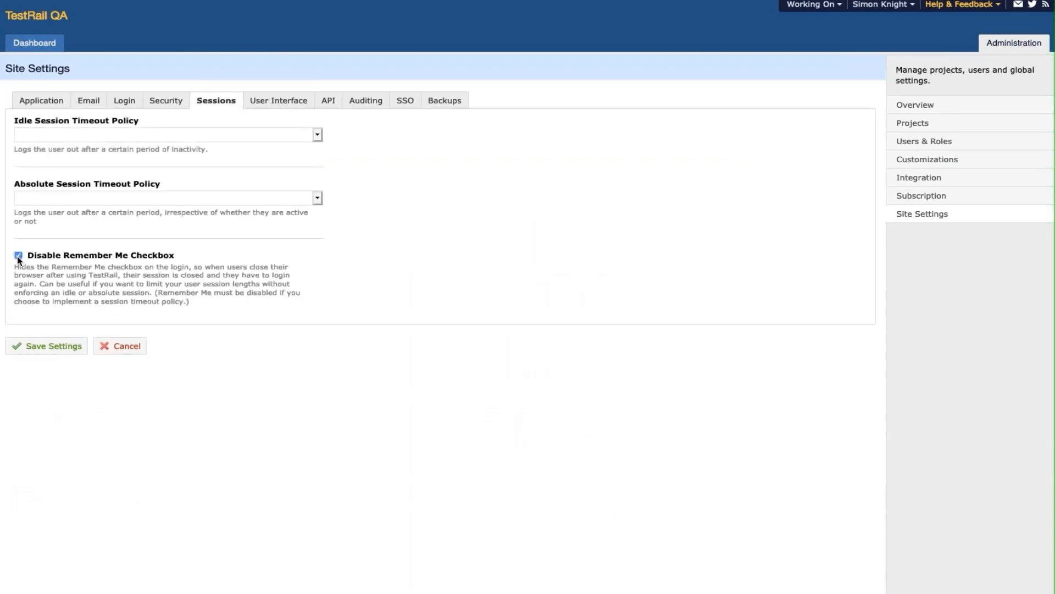
pyautogui.click(72, 138)
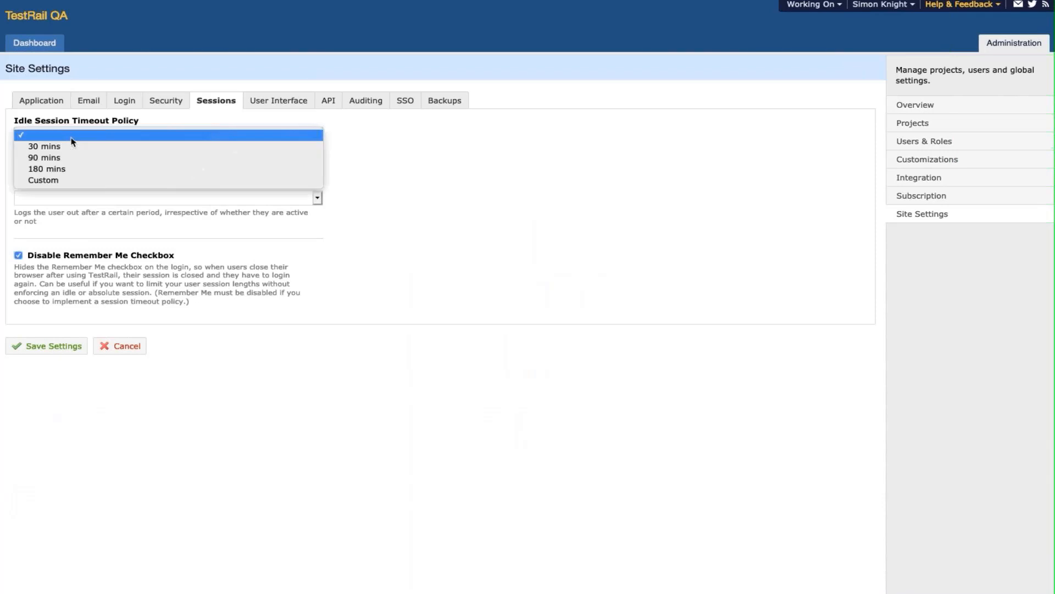
pyautogui.click(69, 180)
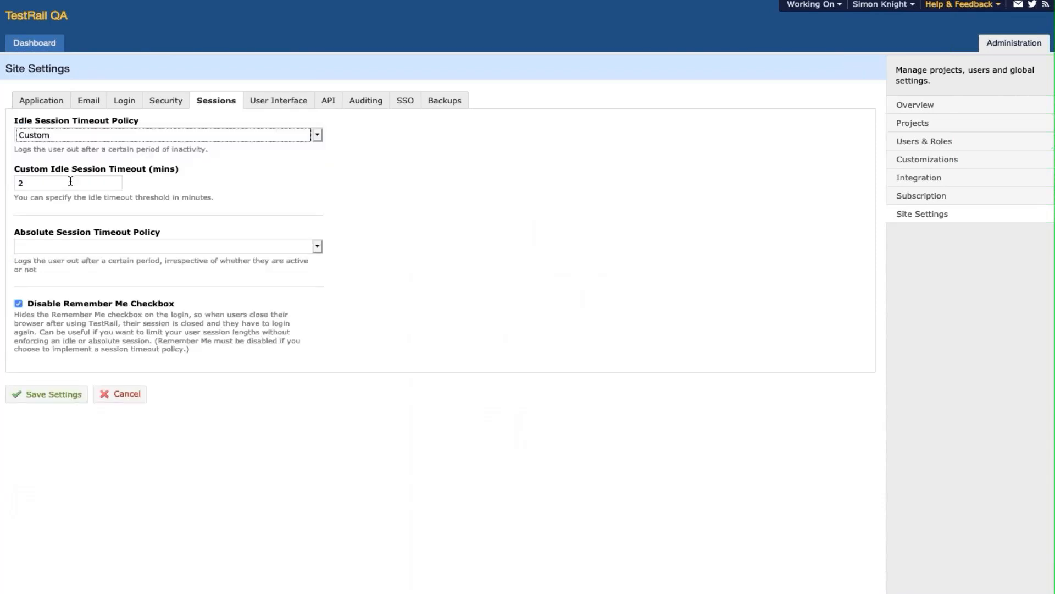
pyautogui.click(70, 248)
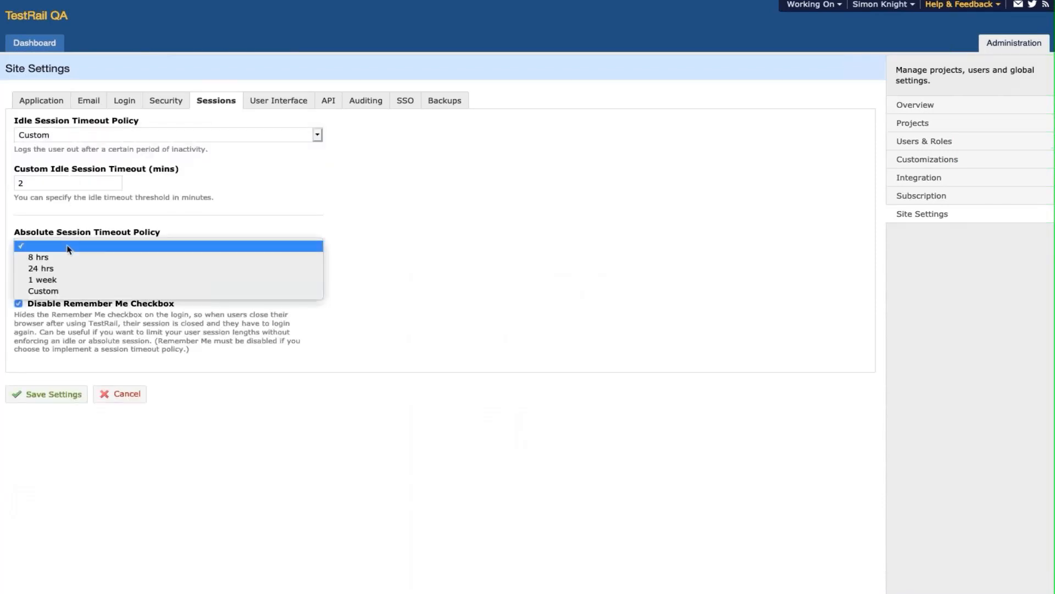
pyautogui.click(67, 291)
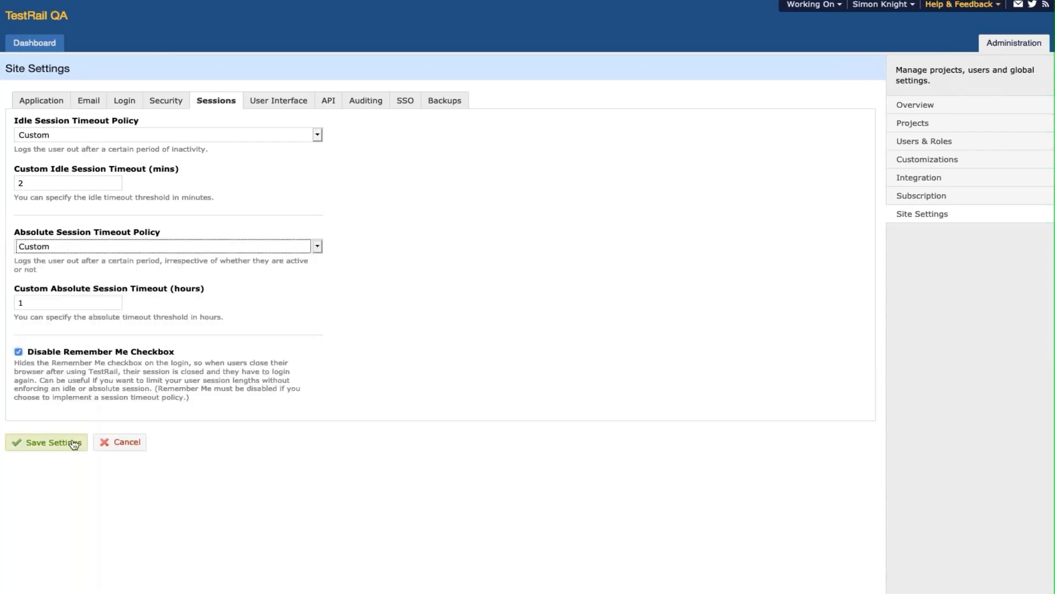
pyautogui.click(74, 442)
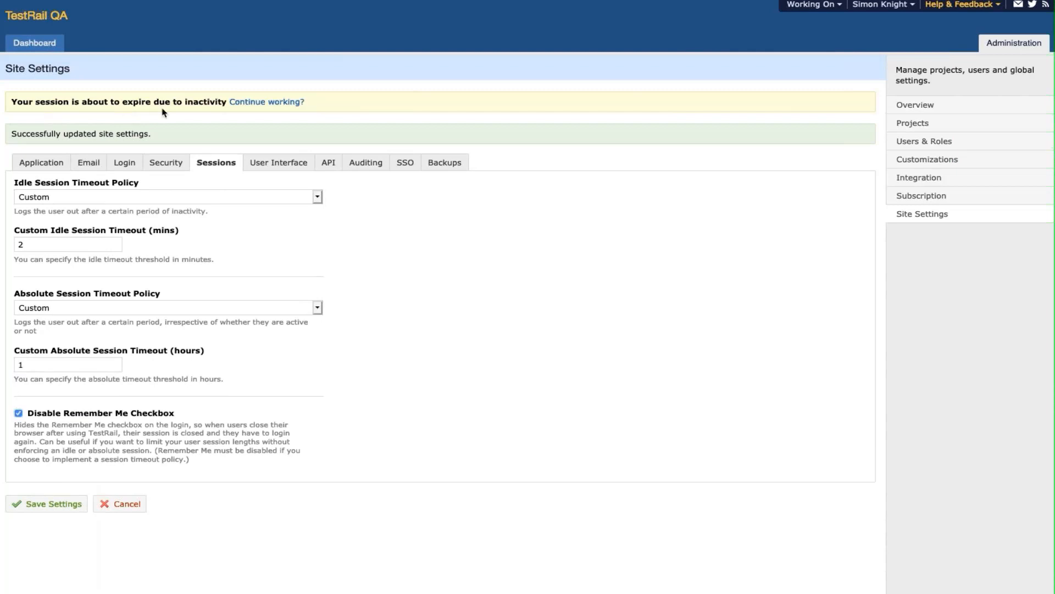
# - Log out of TestRail and log back in
pyautogui.click(880, 4)
pyautogui.click(857, 36)
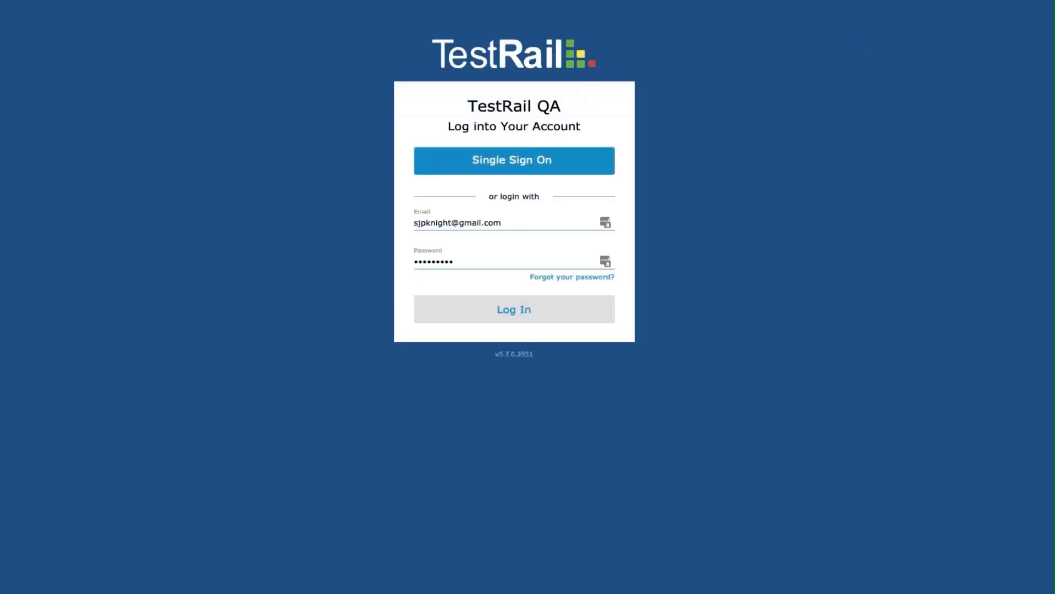
pyautogui.click(514, 319)
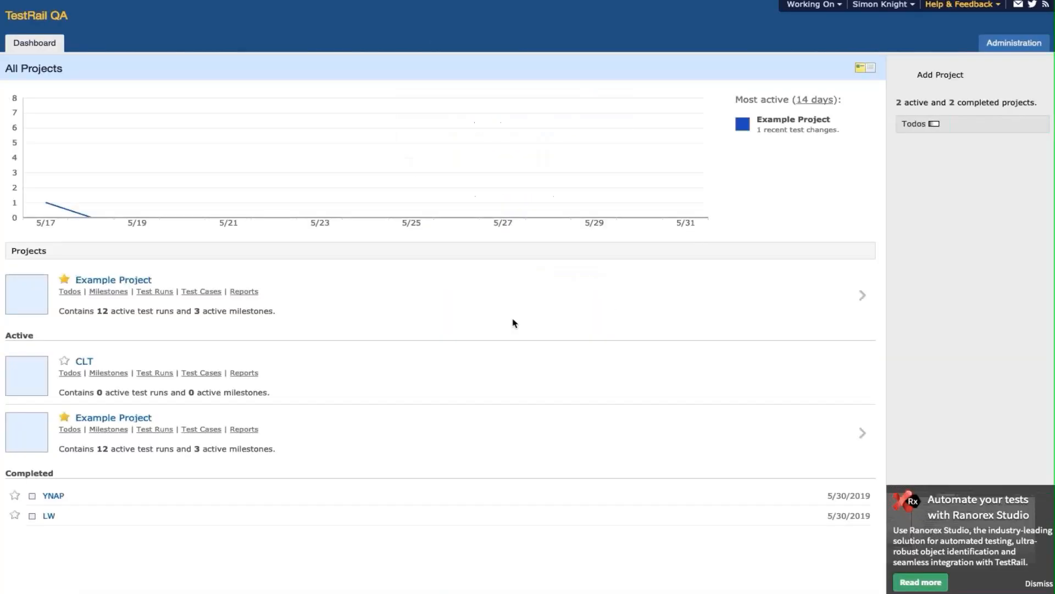
# - Re-save Sessions settings with Remember Me disabled and Custom 2-minute idle, 1-hour absolute timeouts
pyautogui.click(987, 45)
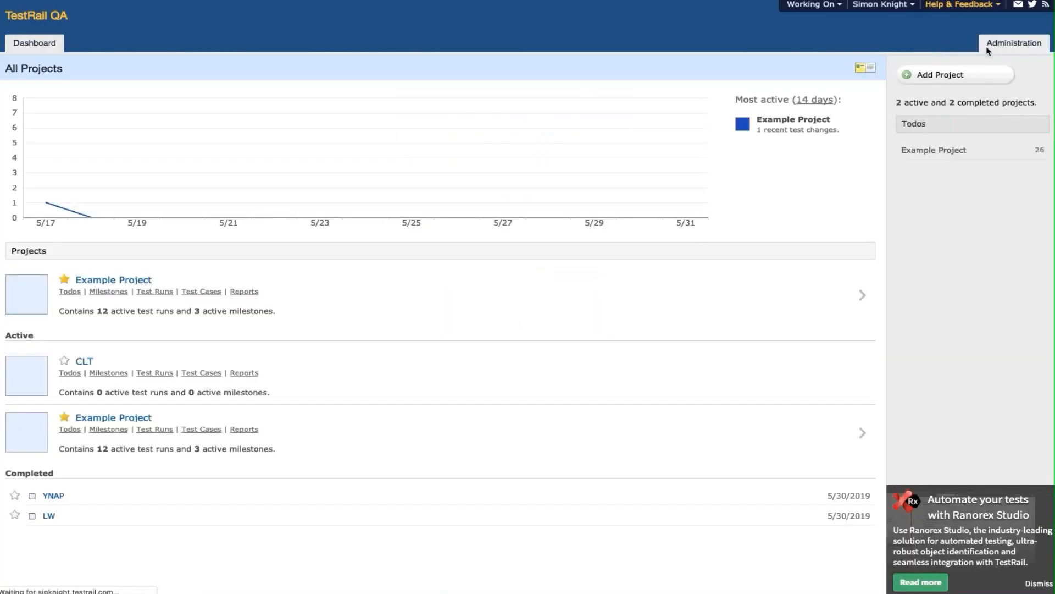
pyautogui.click(925, 212)
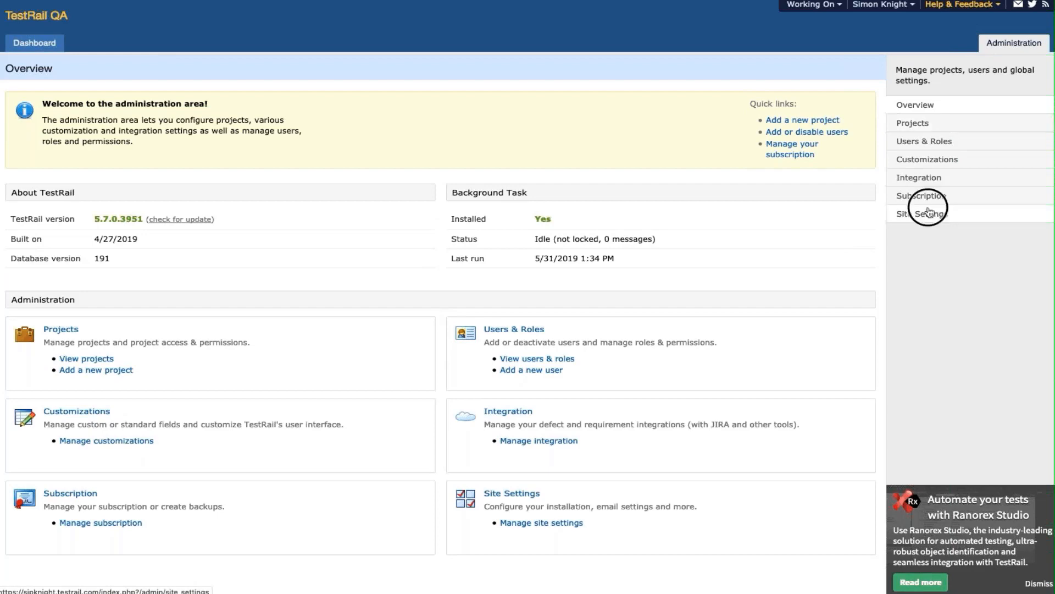
pyautogui.click(222, 104)
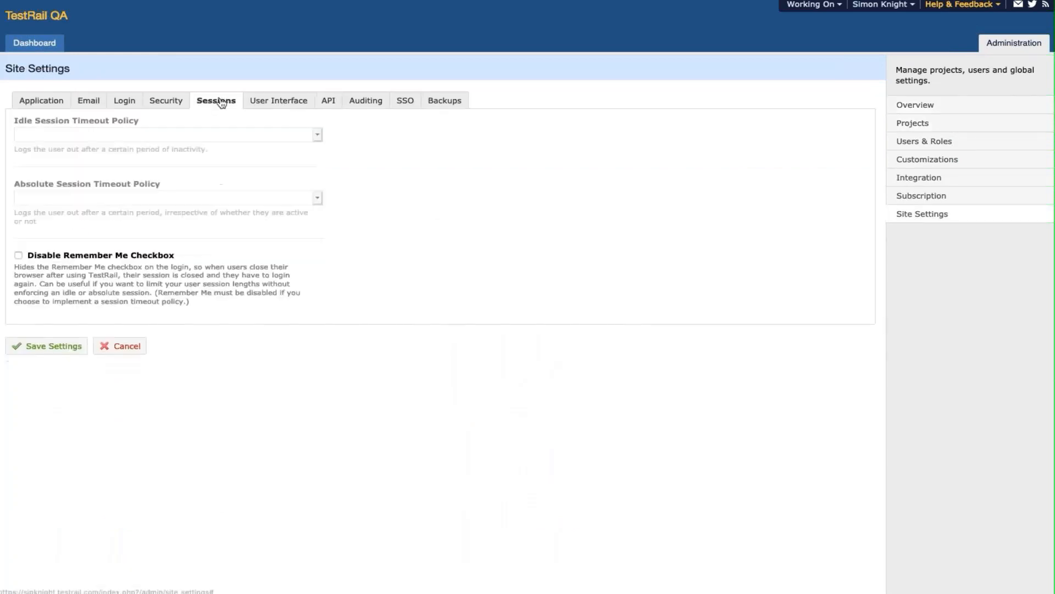
pyautogui.click(18, 256)
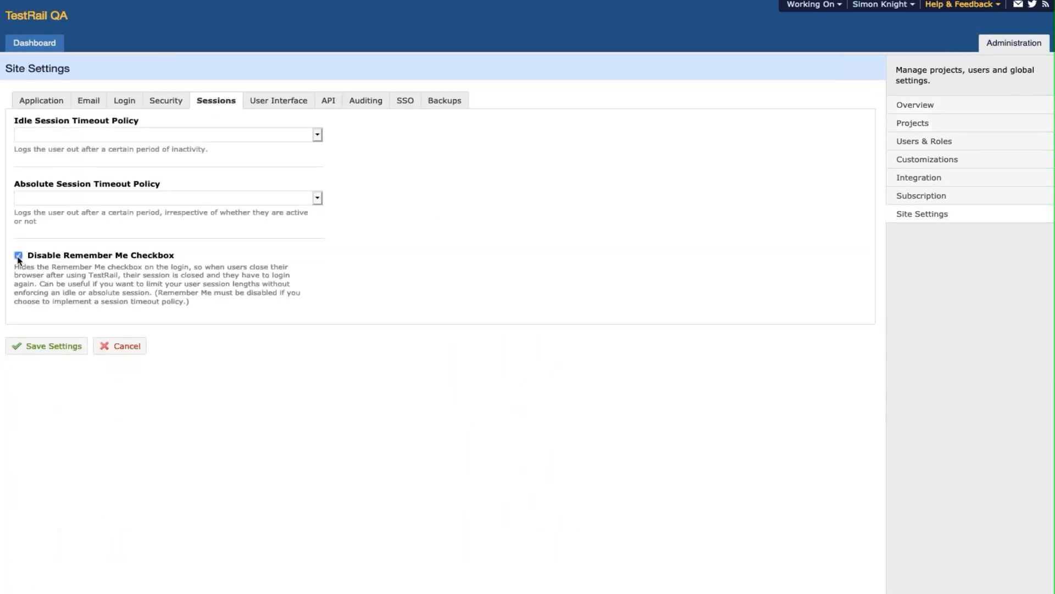
pyautogui.click(73, 140)
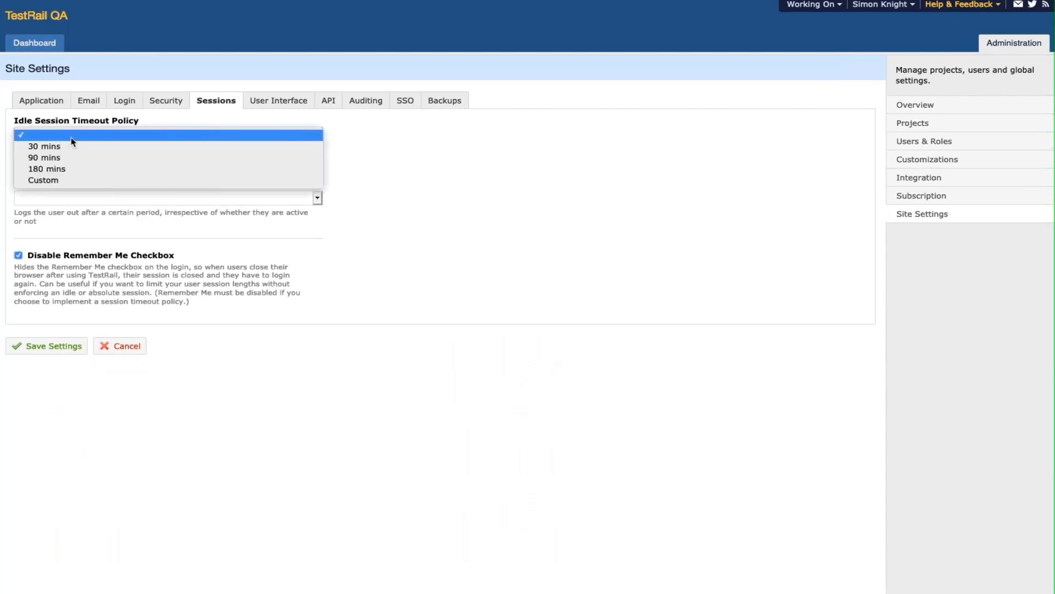
pyautogui.click(44, 180)
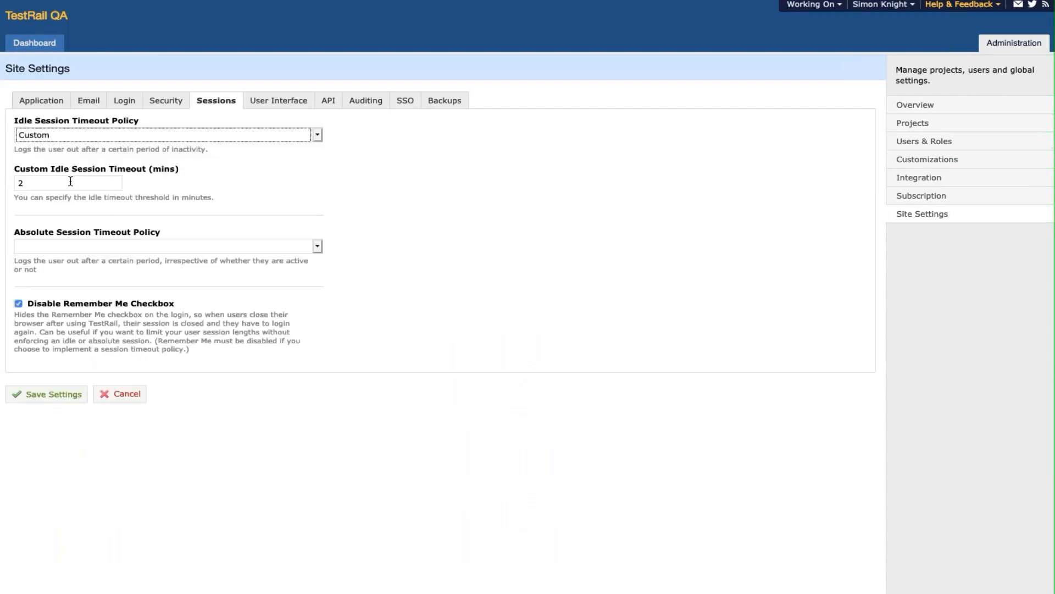
pyautogui.click(68, 247)
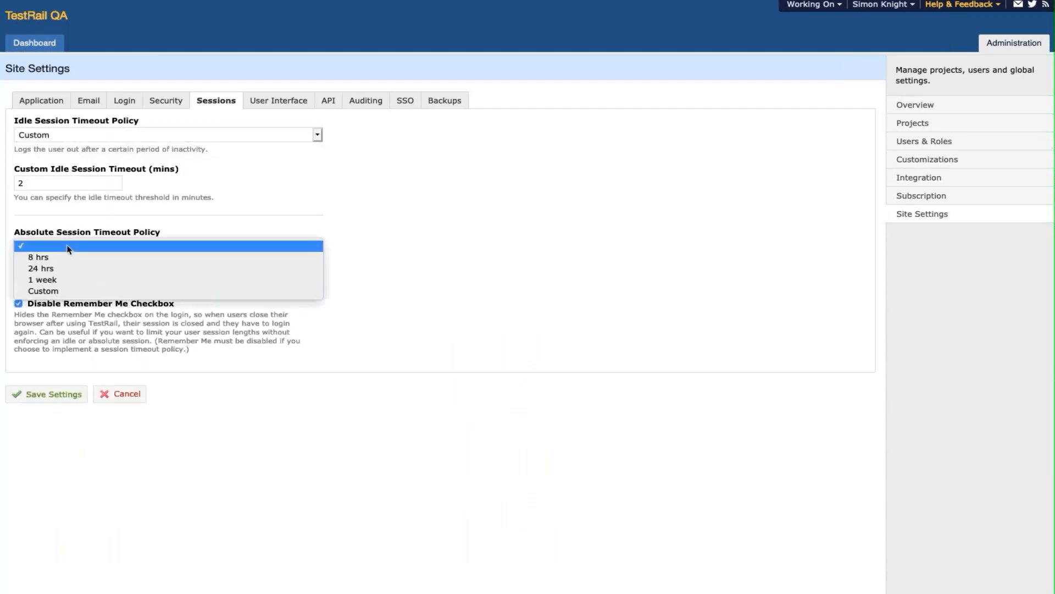
pyautogui.click(67, 295)
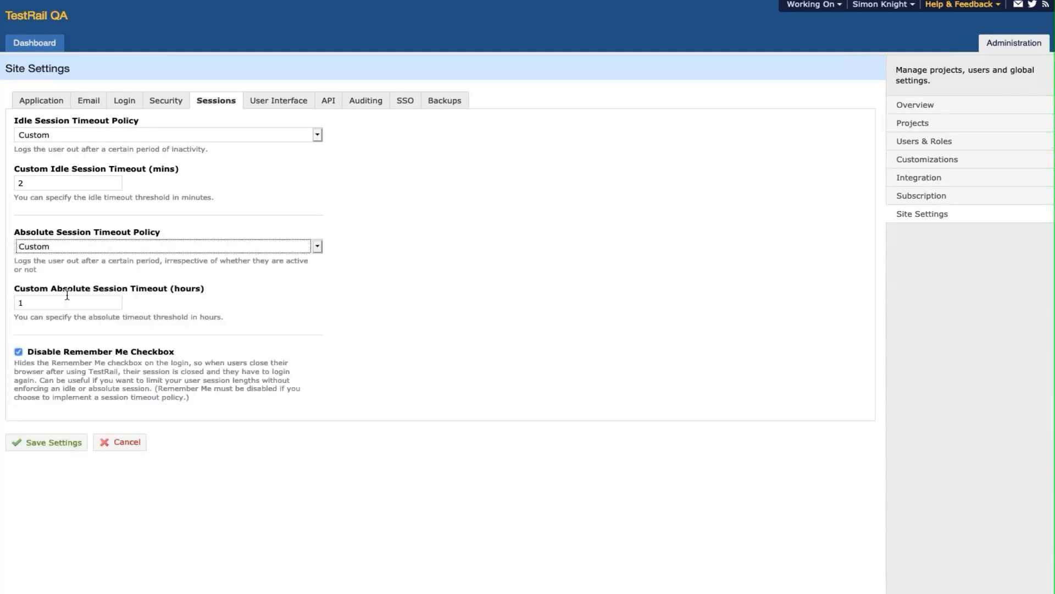
pyautogui.click(77, 441)
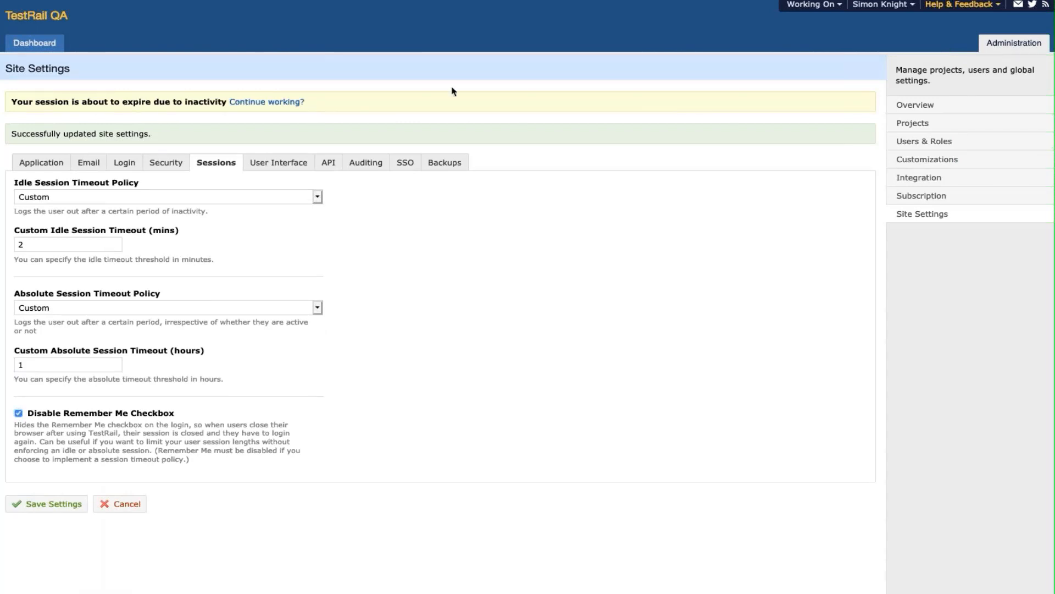
# - Sign out through the account menu and sign back in
pyautogui.click(879, 5)
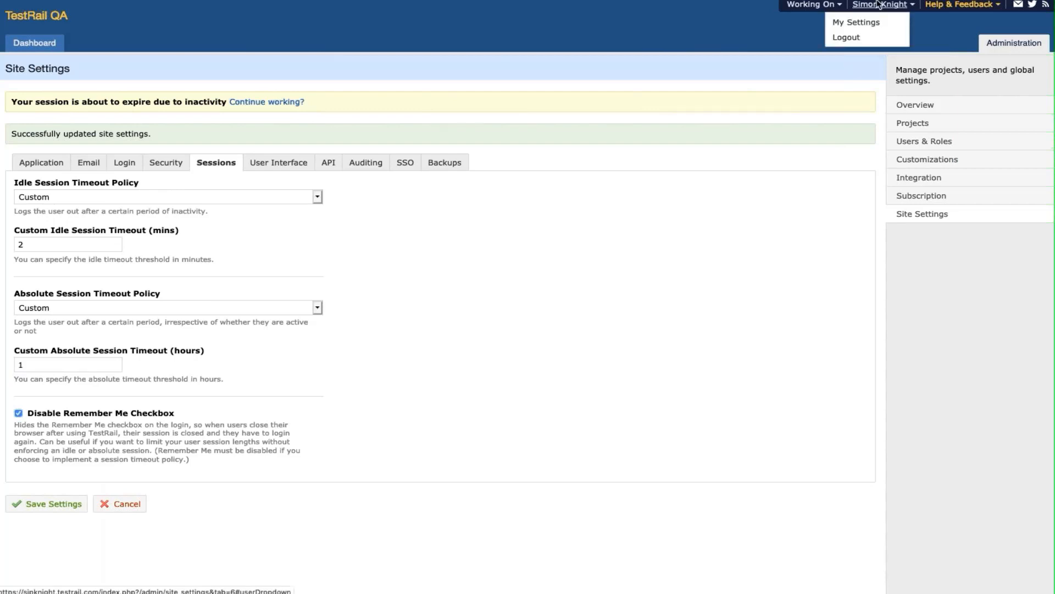
pyautogui.click(858, 37)
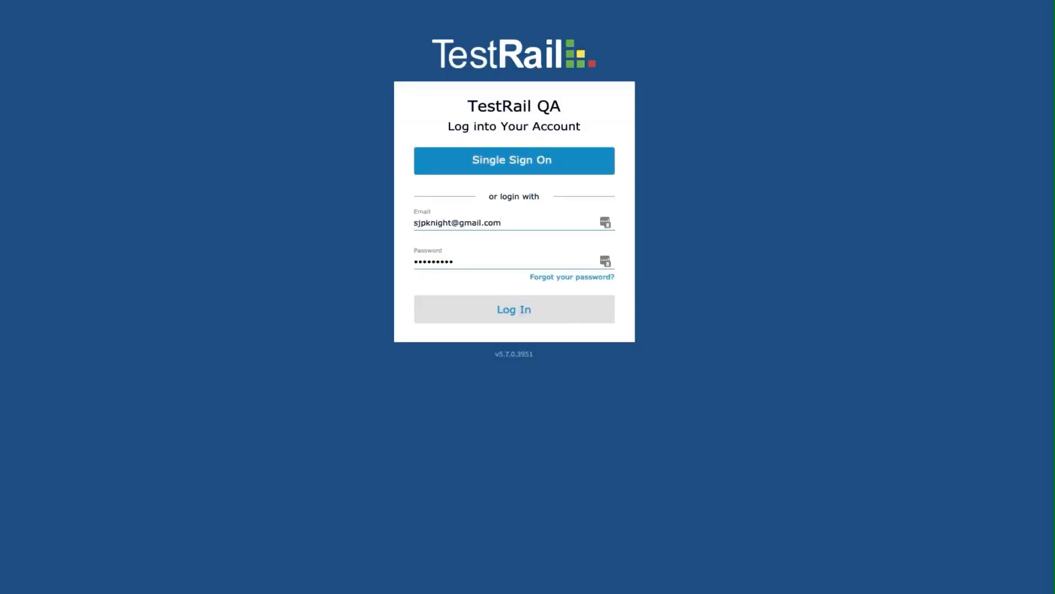
pyautogui.click(514, 322)
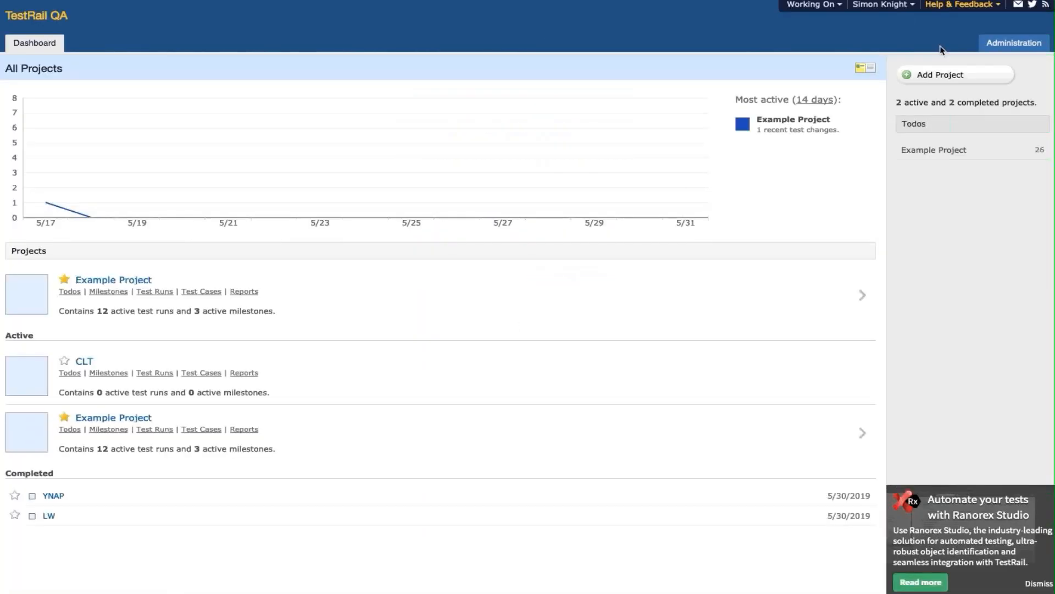
# - Reapply disabled Remember Me with Custom 2-minute idle and 1-hour absolute timeouts, and save
pyautogui.click(988, 50)
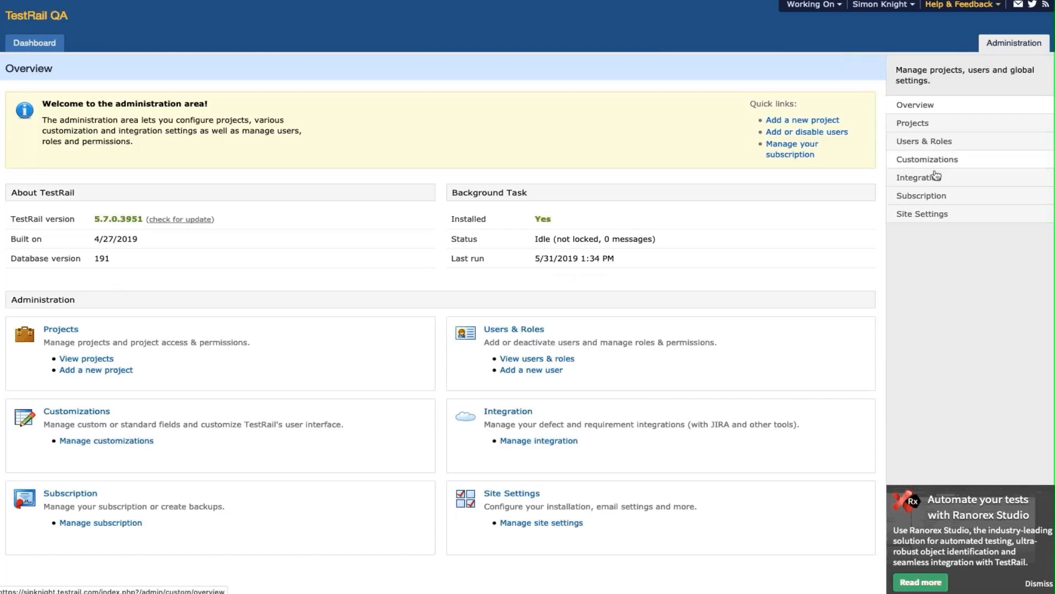
pyautogui.click(929, 214)
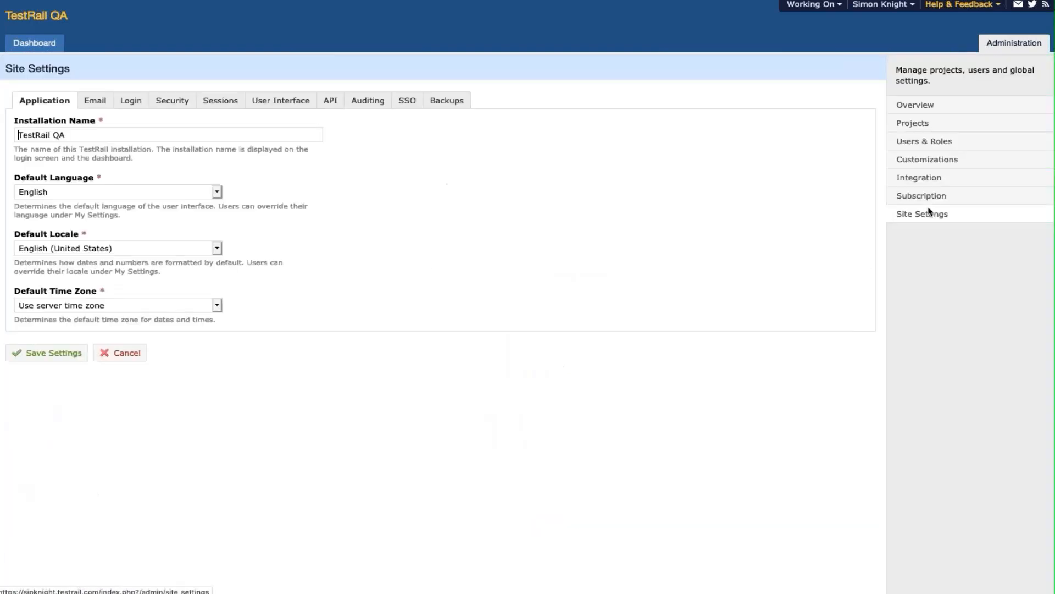
pyautogui.click(220, 100)
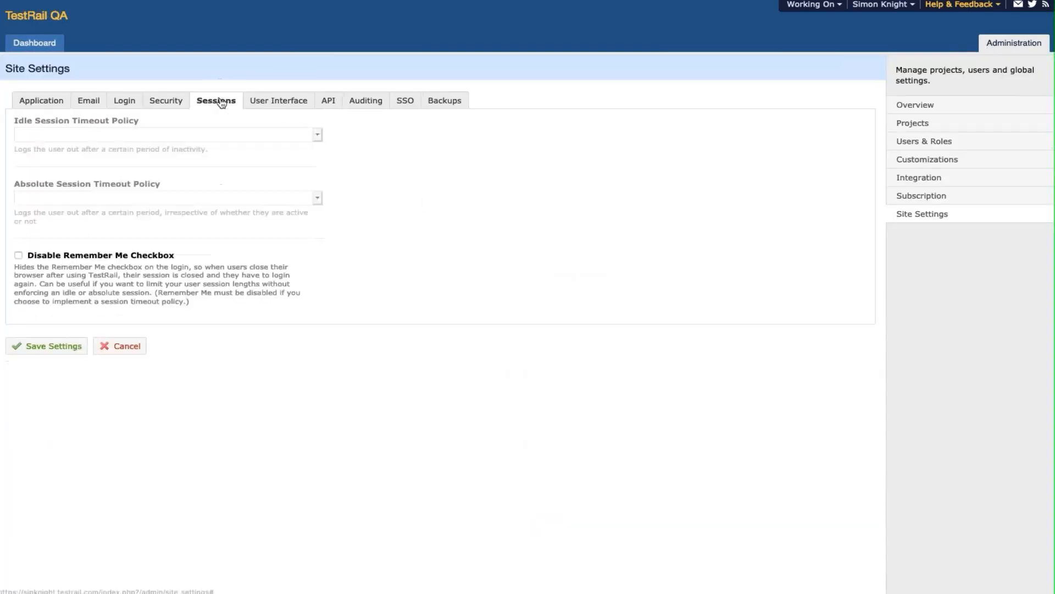
pyautogui.click(18, 256)
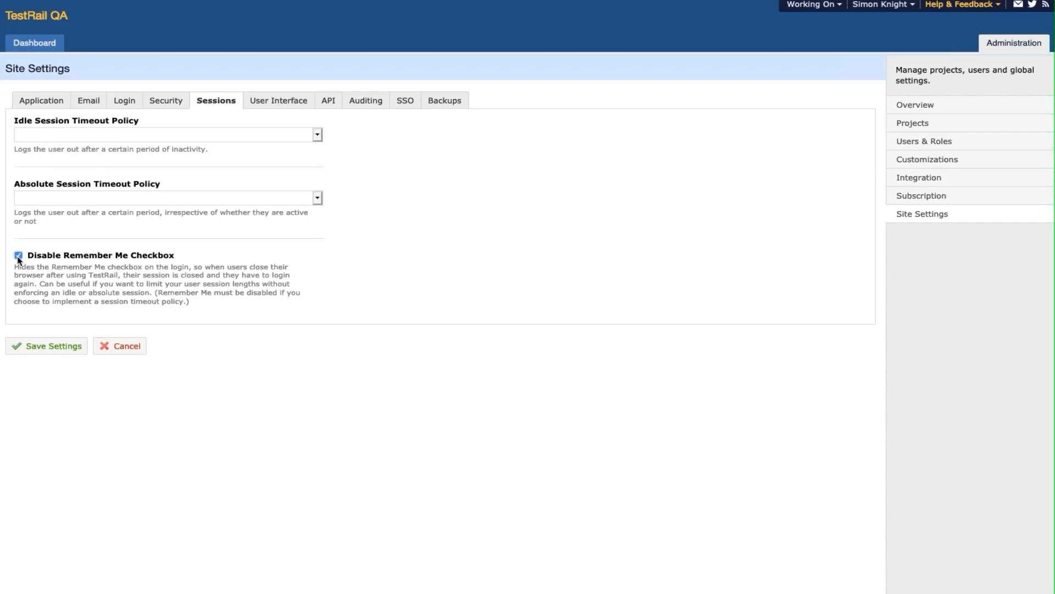
pyautogui.click(72, 137)
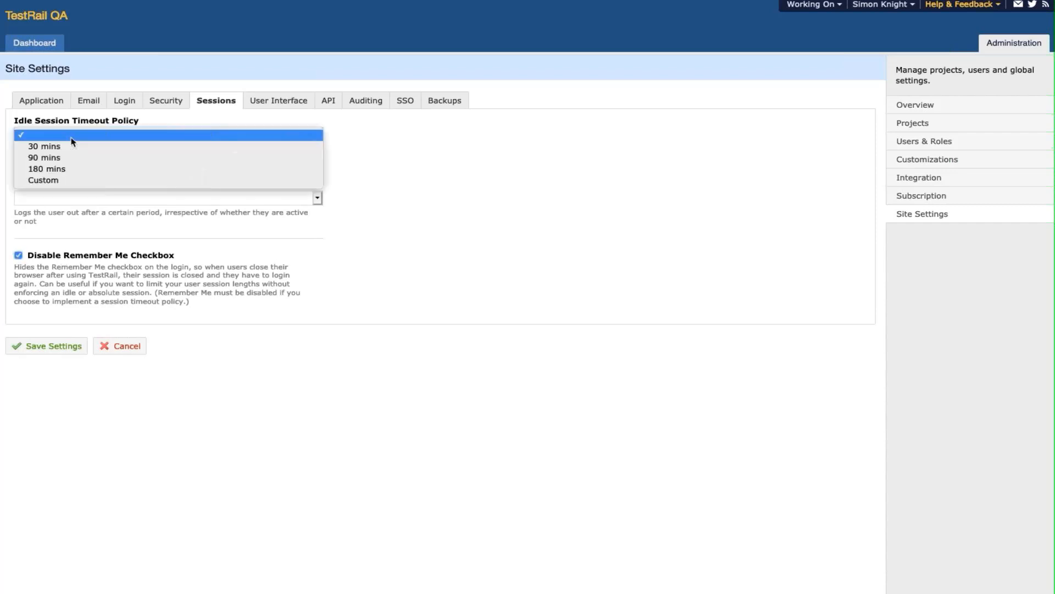
pyautogui.click(71, 181)
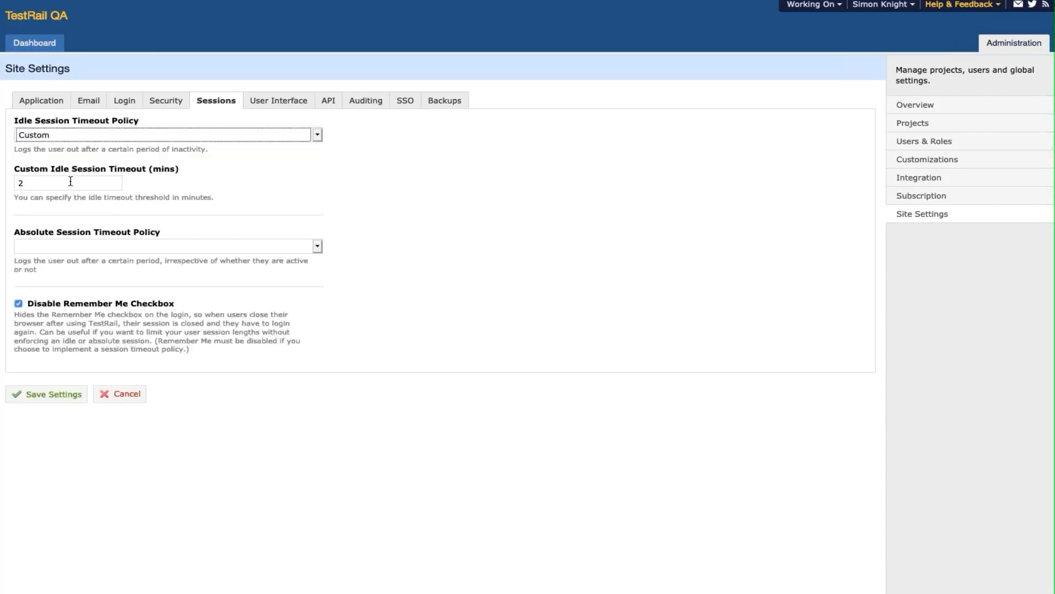
pyautogui.click(68, 246)
pyautogui.click(55, 291)
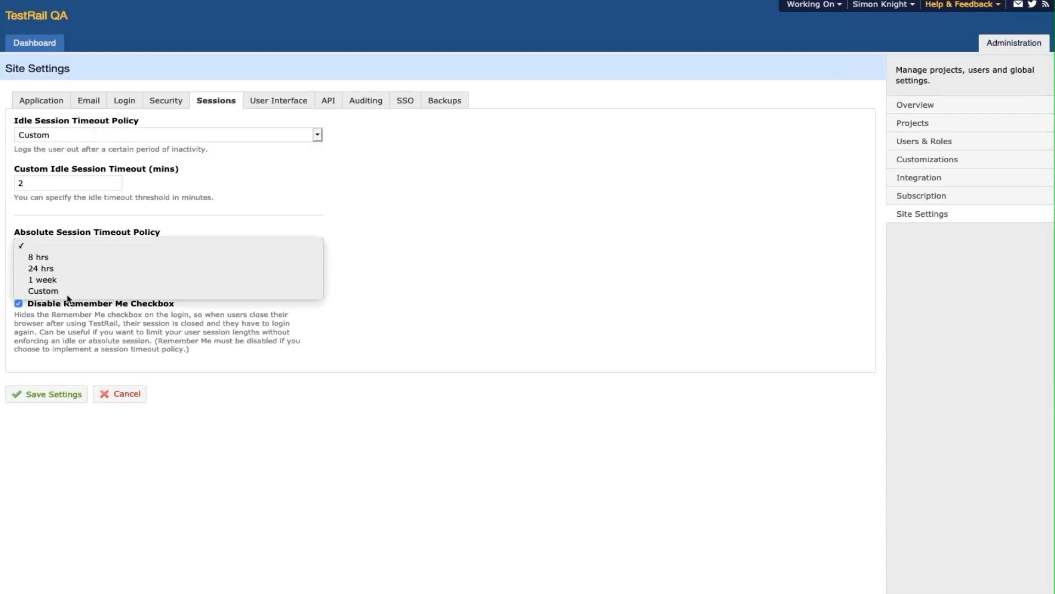
pyautogui.click(73, 443)
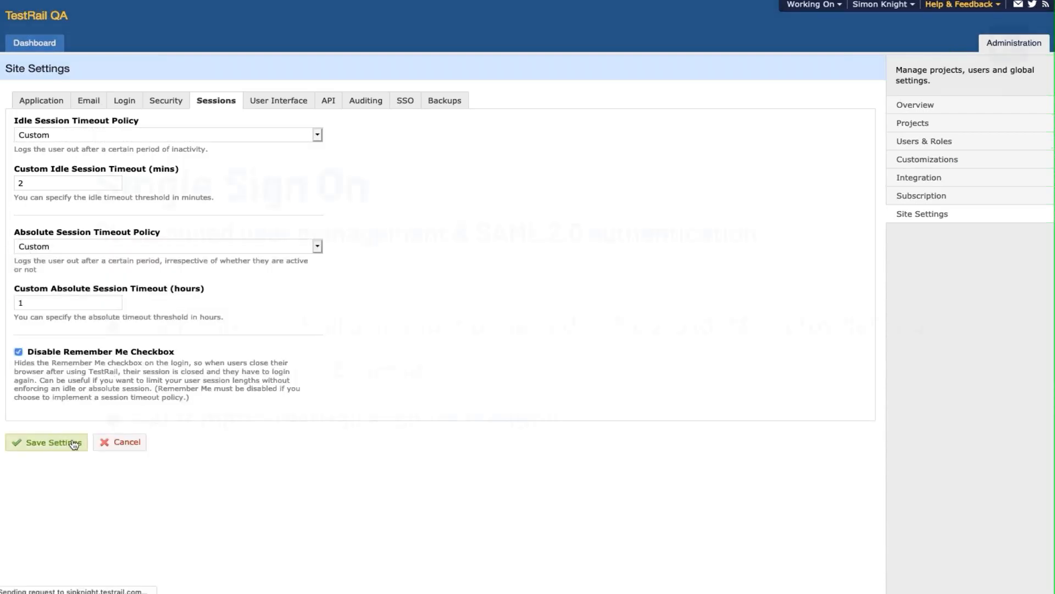
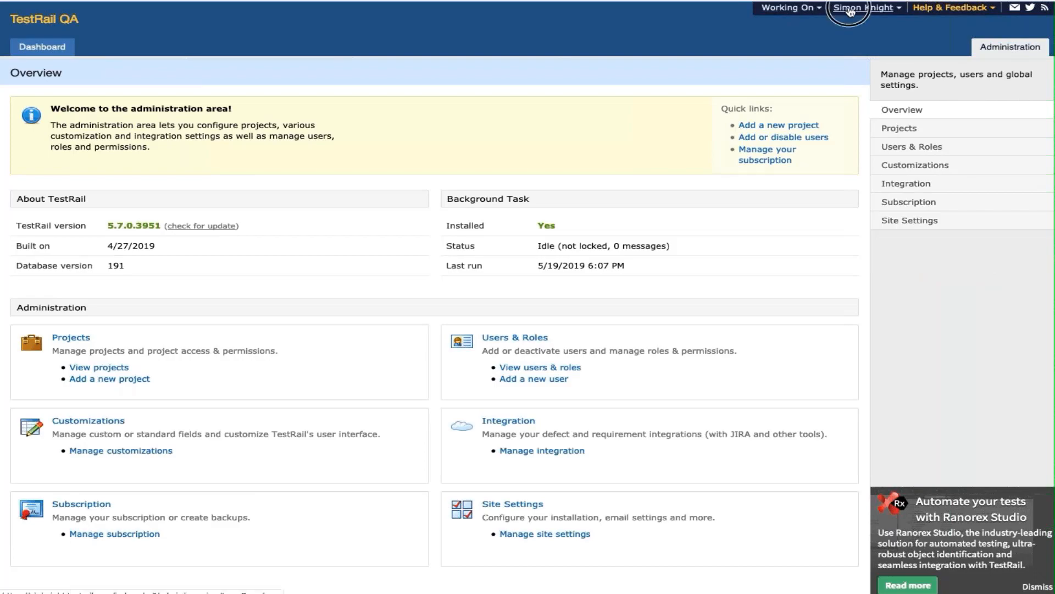
# - Log out and sign back in through Okta single sign-on
pyautogui.click(840, 26)
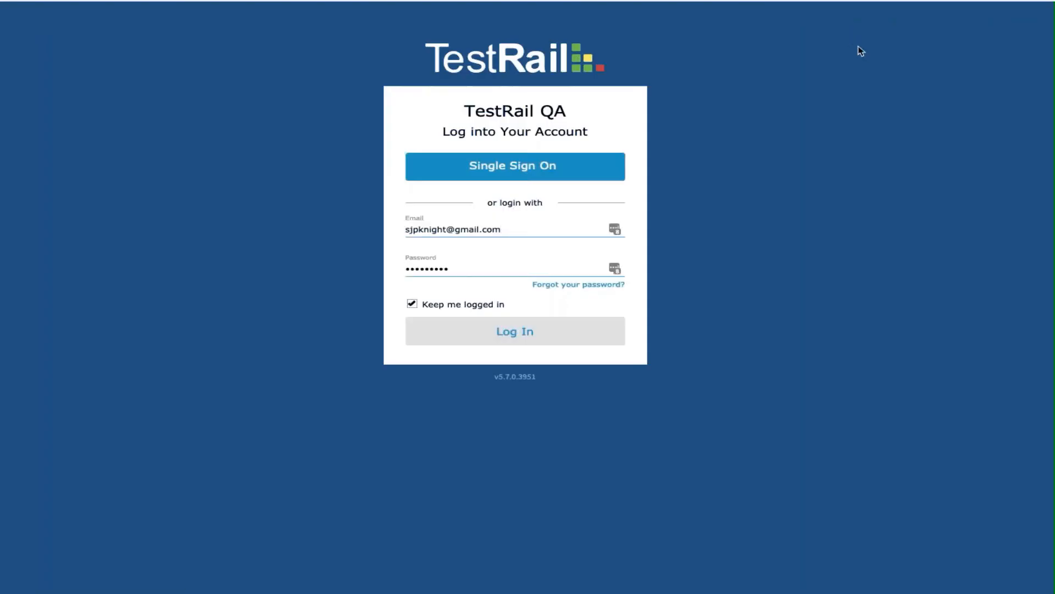
pyautogui.click(530, 174)
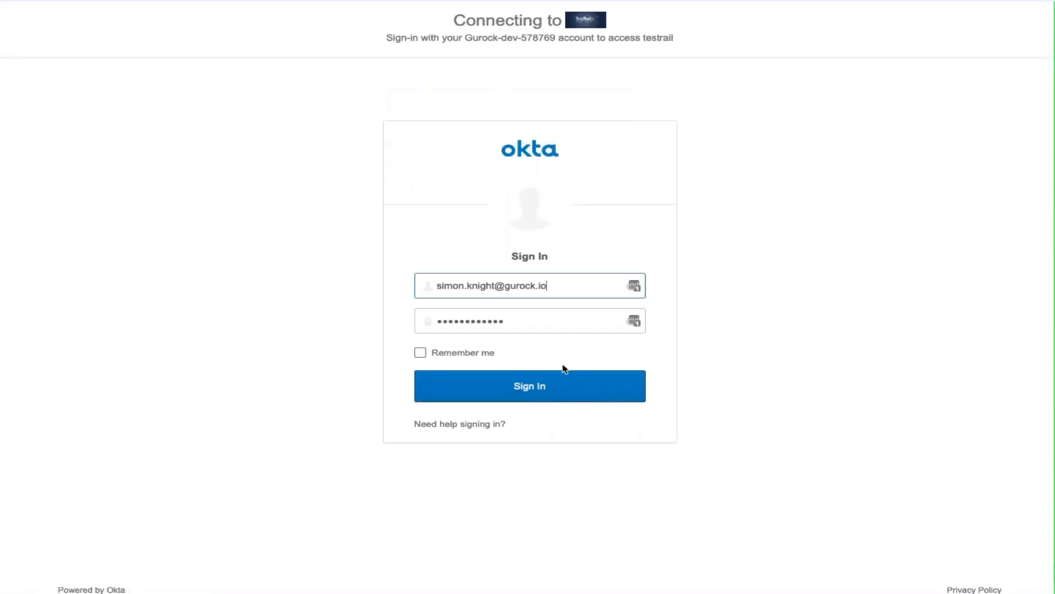
pyautogui.click(557, 387)
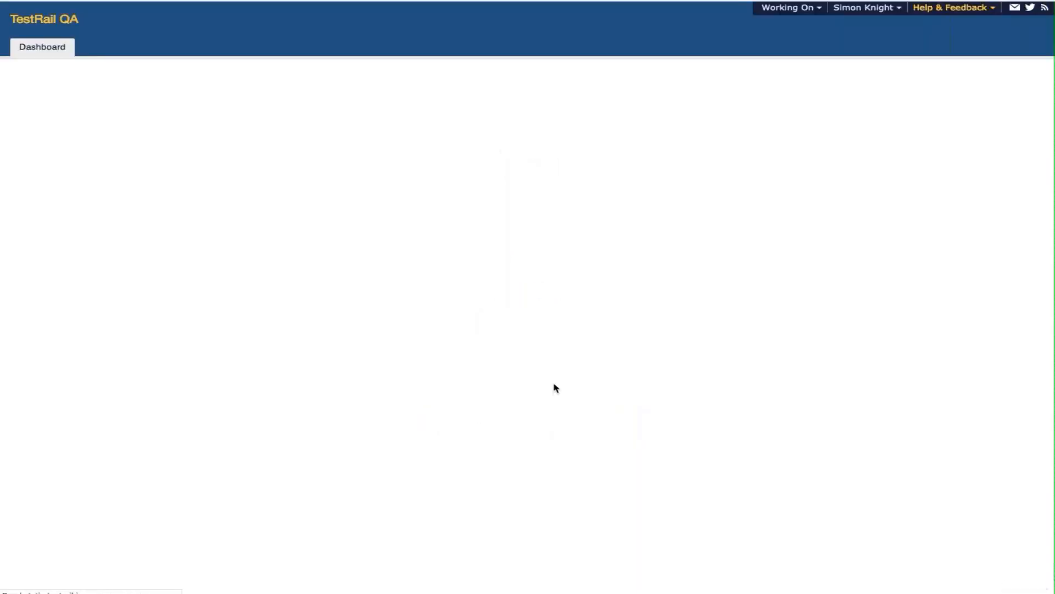
# - Log out again from the account menu and start another single sign-on login
pyautogui.click(865, 8)
pyautogui.click(859, 41)
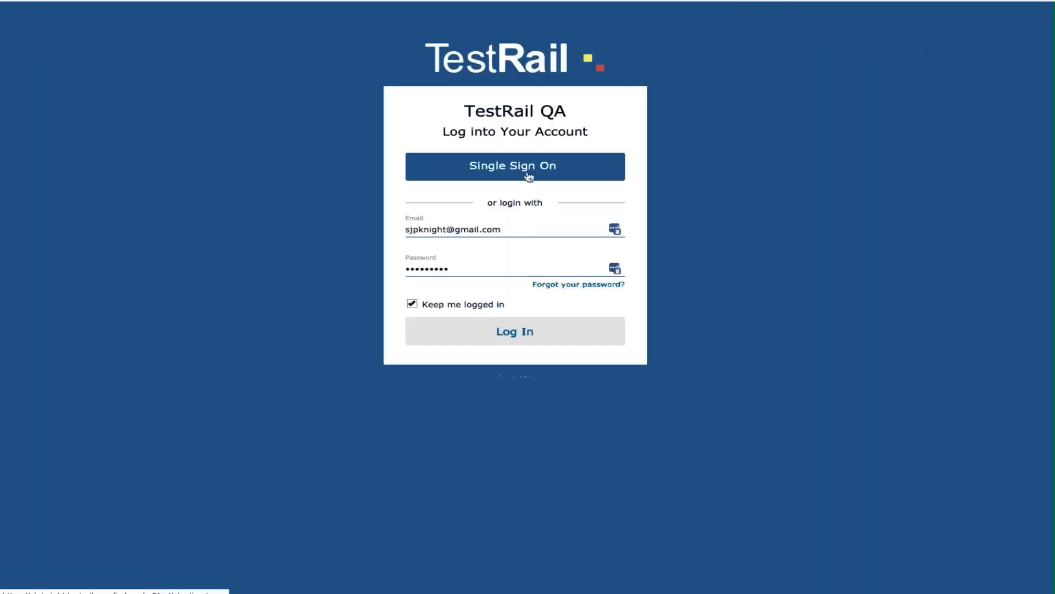
pyautogui.click(529, 174)
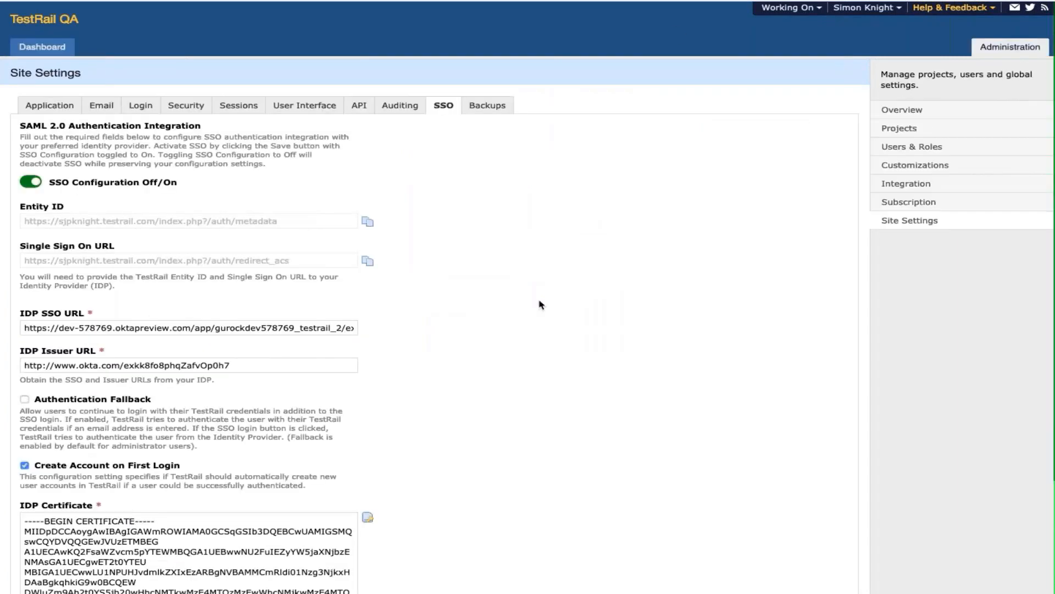
# - Toggle your admin user's SSO checkbox off and on, then leave without saving
pyautogui.scroll(-2, 541, 304)
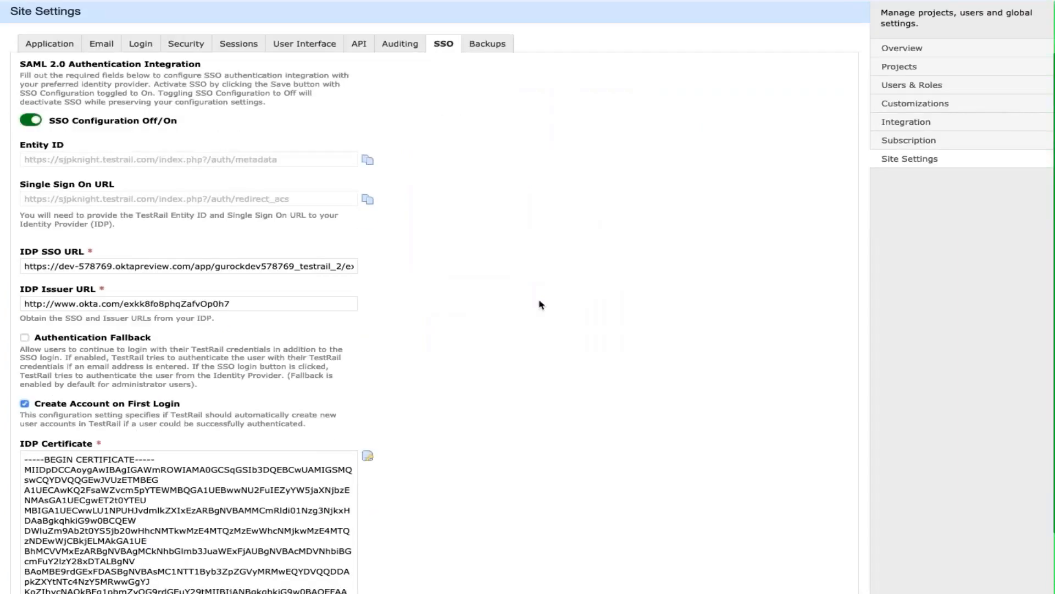
pyautogui.scroll(2, 541, 304)
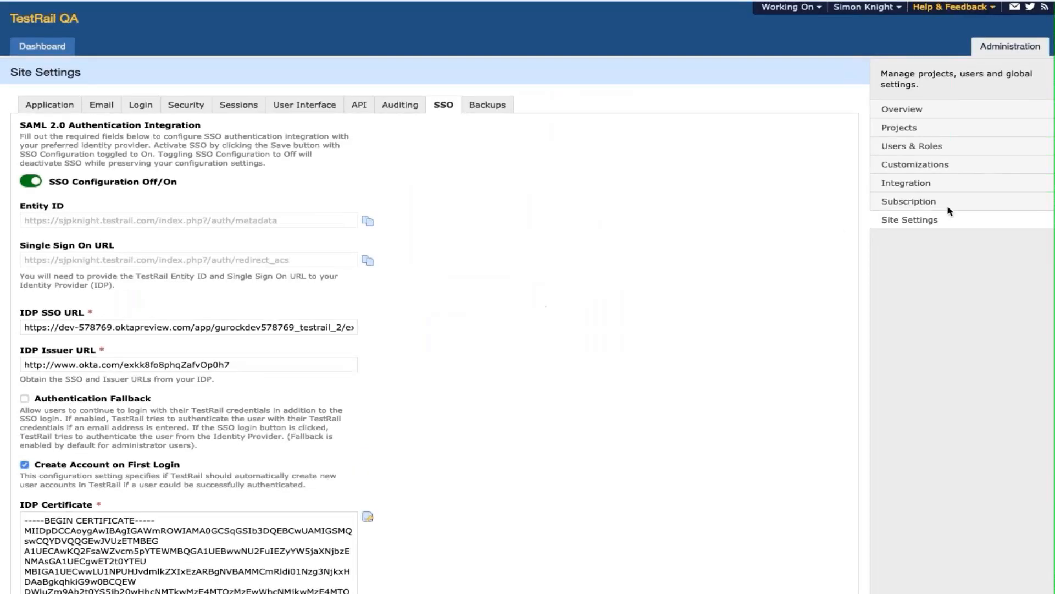
pyautogui.click(905, 147)
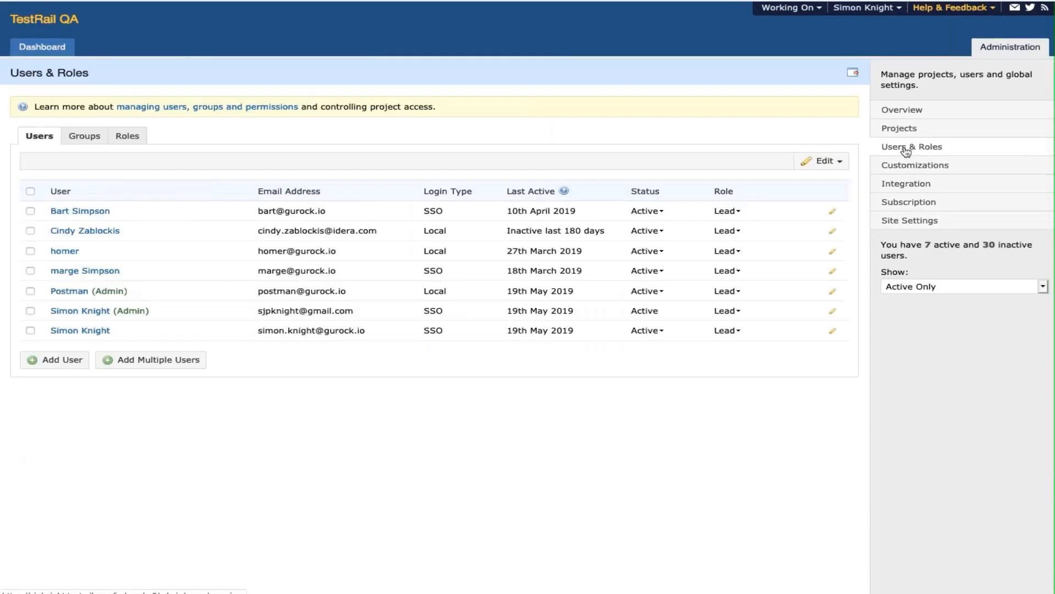
pyautogui.click(96, 311)
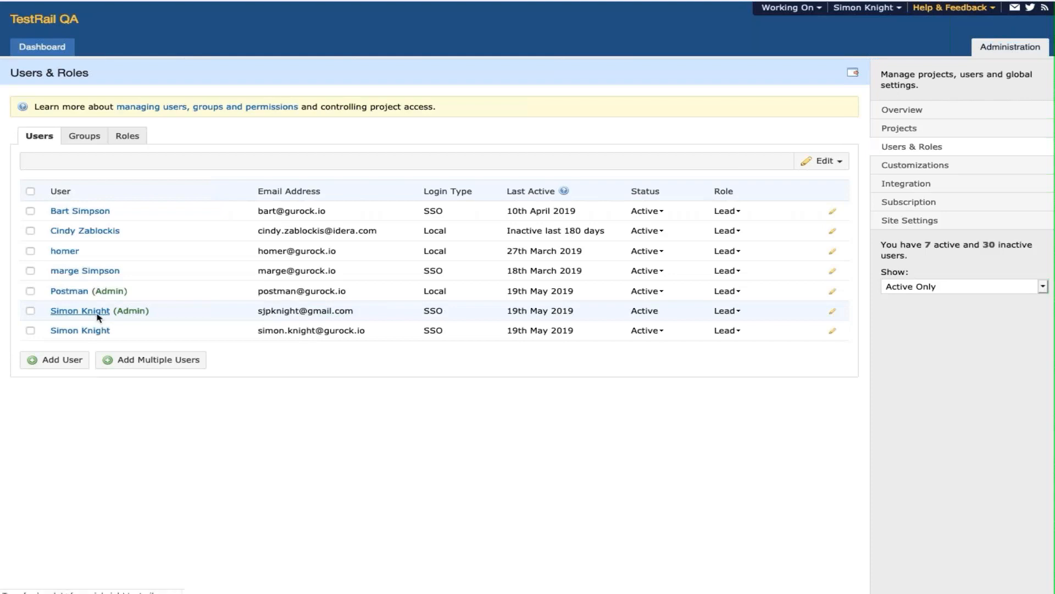
pyautogui.scroll(-1, 100, 319)
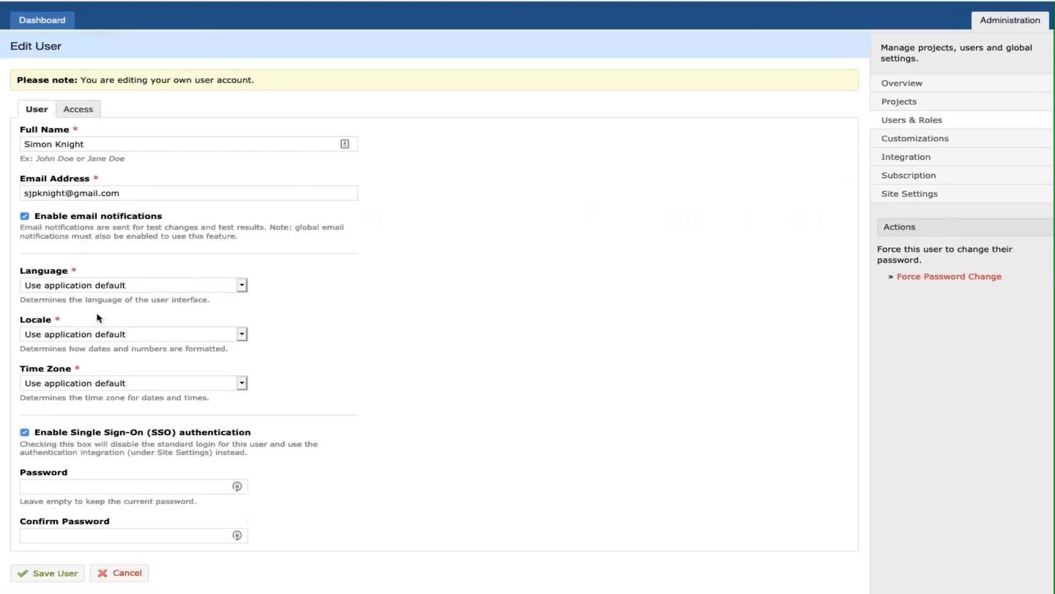
pyautogui.click(25, 433)
pyautogui.click(25, 433)
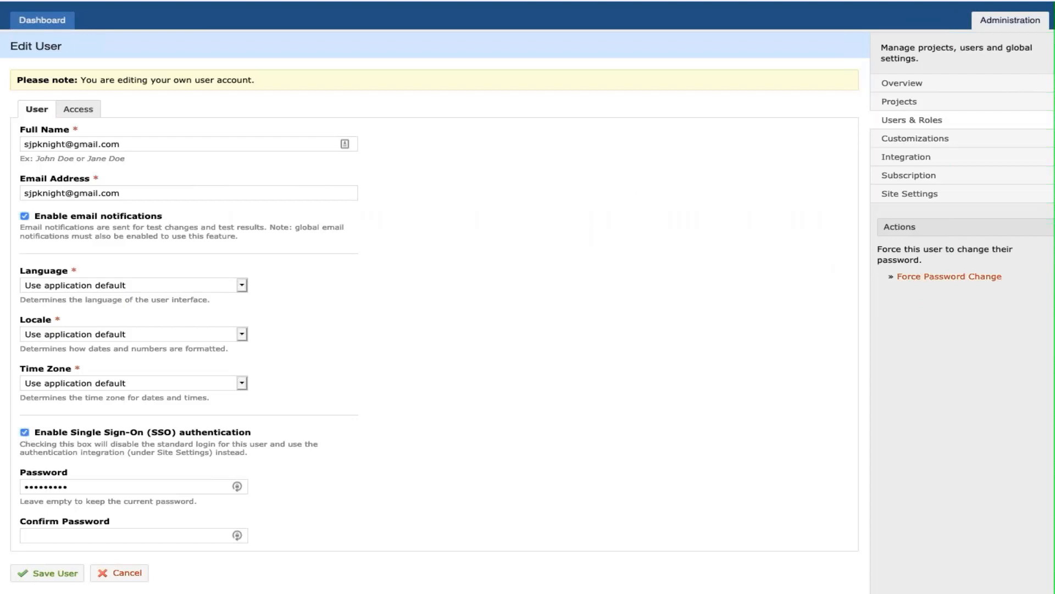
pyautogui.click(1005, 21)
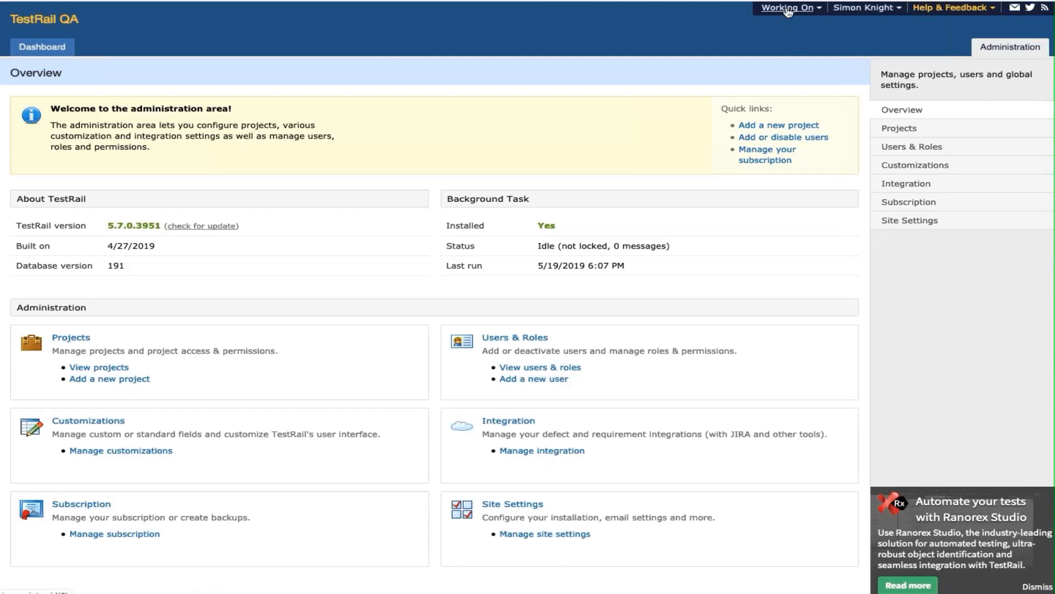
# - Log out and sign back in through Okta single sign-on
pyautogui.click(865, 8)
pyautogui.click(852, 39)
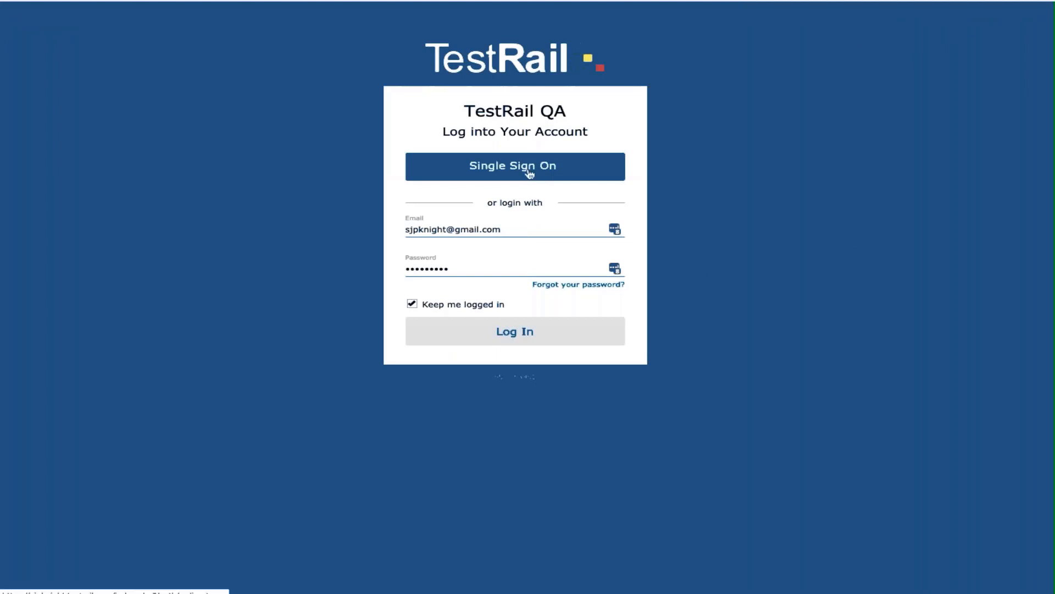
pyautogui.click(529, 173)
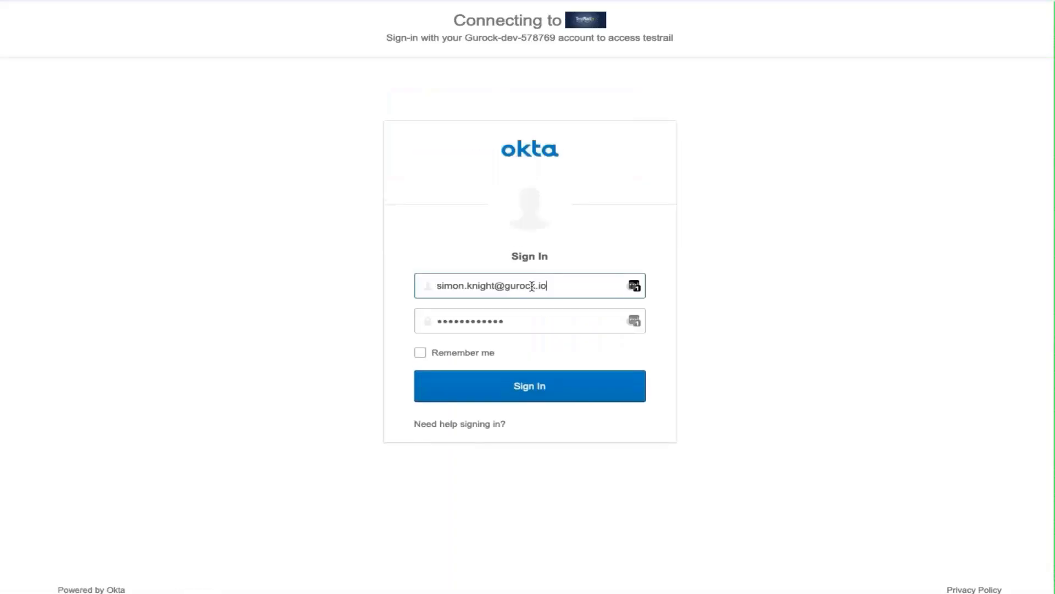
pyautogui.click(555, 387)
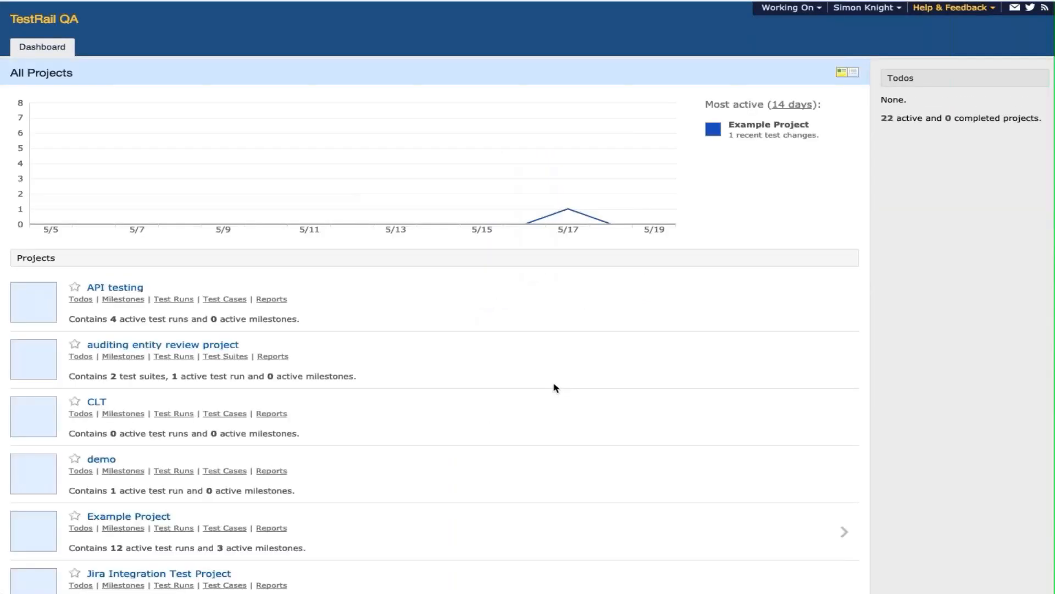
# - Log out again, then toggle Create Account on First Login off and back on
pyautogui.click(865, 12)
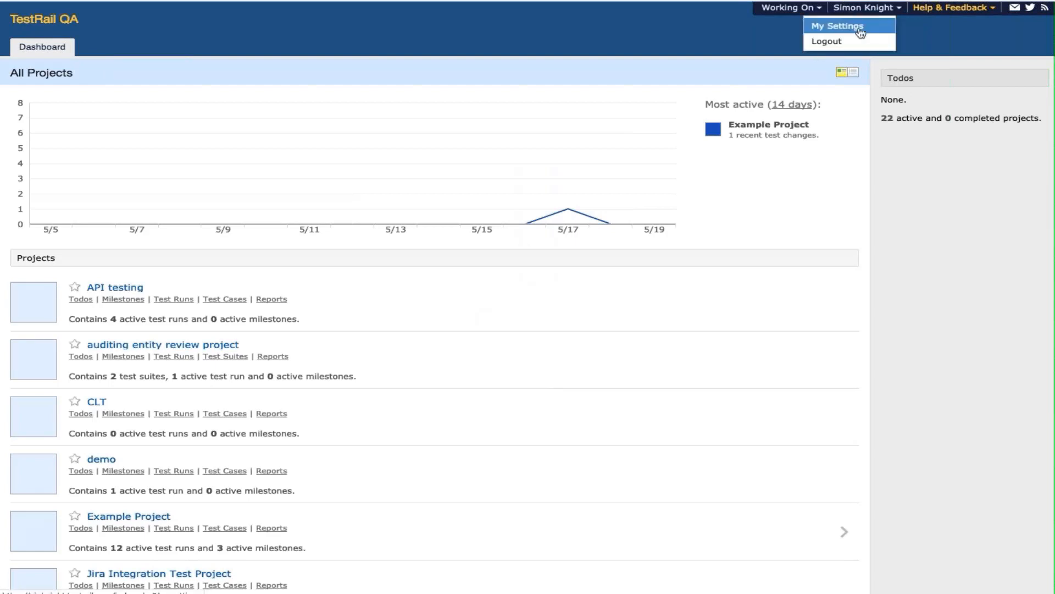
pyautogui.click(825, 41)
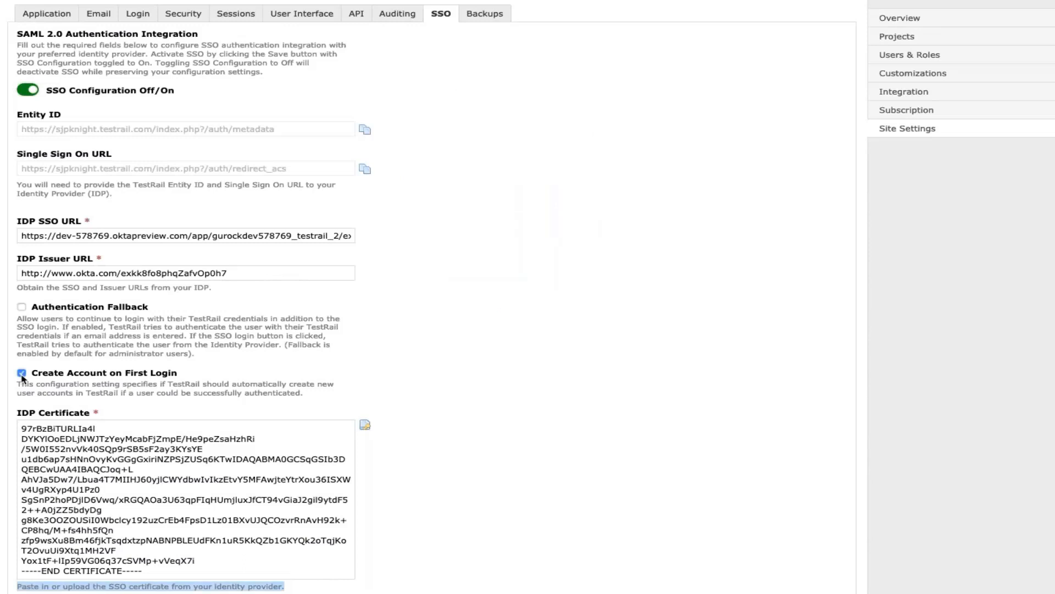
pyautogui.click(22, 374)
pyautogui.click(22, 374)
# - Toggle Authentication Fallback and Create Account on First Login on and off, leaving fallback off
pyautogui.click(24, 309)
pyautogui.click(24, 310)
pyautogui.click(22, 375)
pyautogui.click(22, 375)
pyautogui.click(23, 308)
pyautogui.click(23, 308)
pyautogui.click(21, 374)
pyautogui.click(21, 374)
pyautogui.click(21, 374)
pyautogui.click(22, 308)
pyautogui.click(22, 307)
# - Repeat the toggling of both SSO checkboxes, again leaving Authentication Fallback off
pyautogui.click(22, 376)
pyautogui.click(22, 376)
pyautogui.click(23, 307)
pyautogui.click(23, 307)
pyautogui.click(22, 374)
pyautogui.click(22, 374)
pyautogui.click(22, 307)
pyautogui.click(22, 308)
pyautogui.click(22, 375)
pyautogui.click(22, 374)
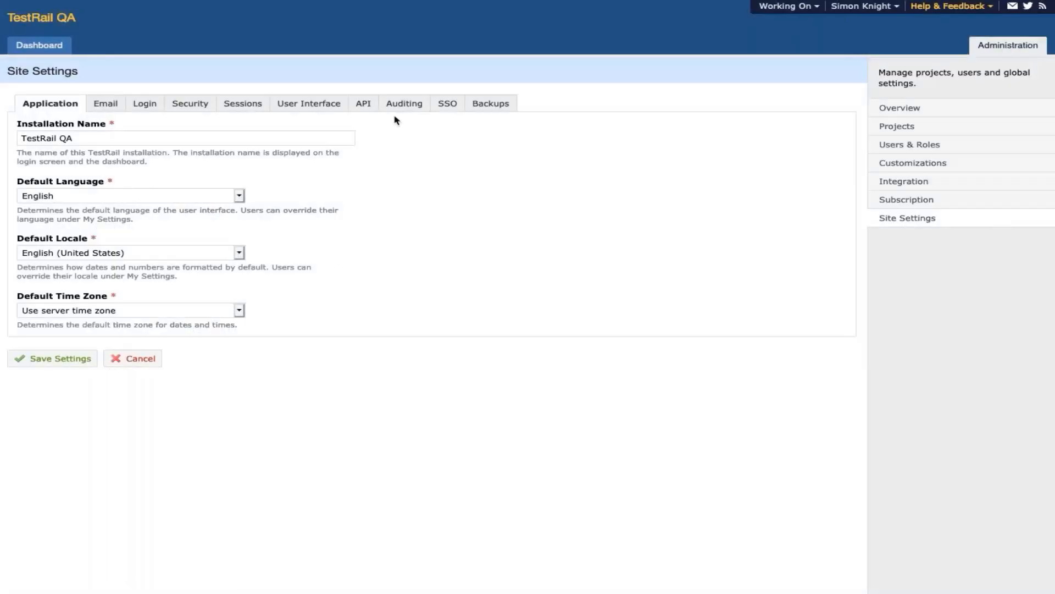
# - Choose High audit level, 10 Million maximum records and 90 Days retention, and save
pyautogui.click(401, 106)
pyautogui.click(245, 160)
pyautogui.click(246, 163)
pyautogui.click(118, 311)
pyautogui.click(117, 313)
pyautogui.click(104, 378)
pyautogui.click(104, 375)
pyautogui.click(72, 460)
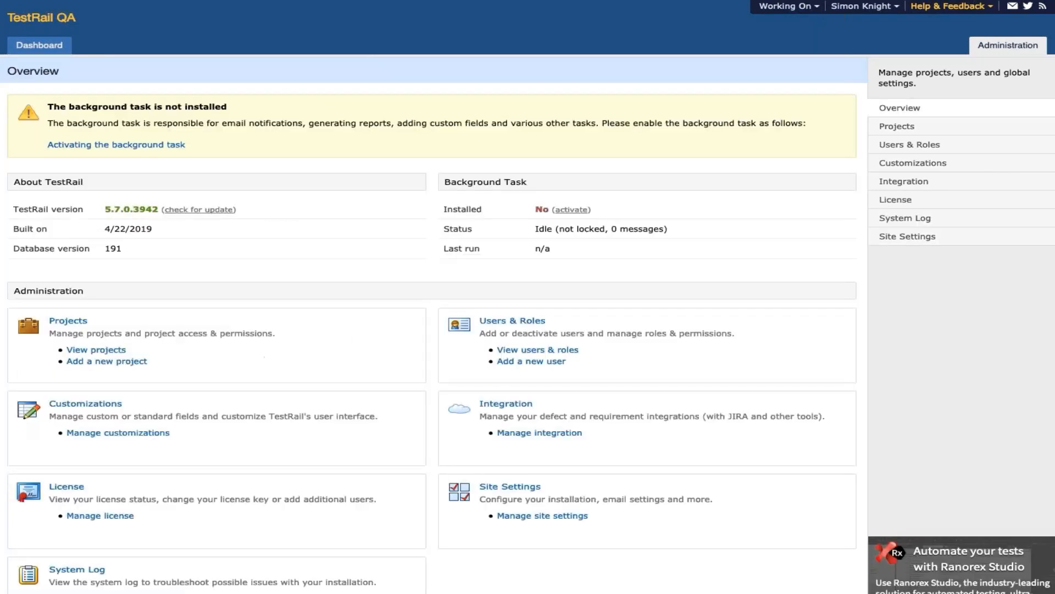
pyautogui.click(900, 238)
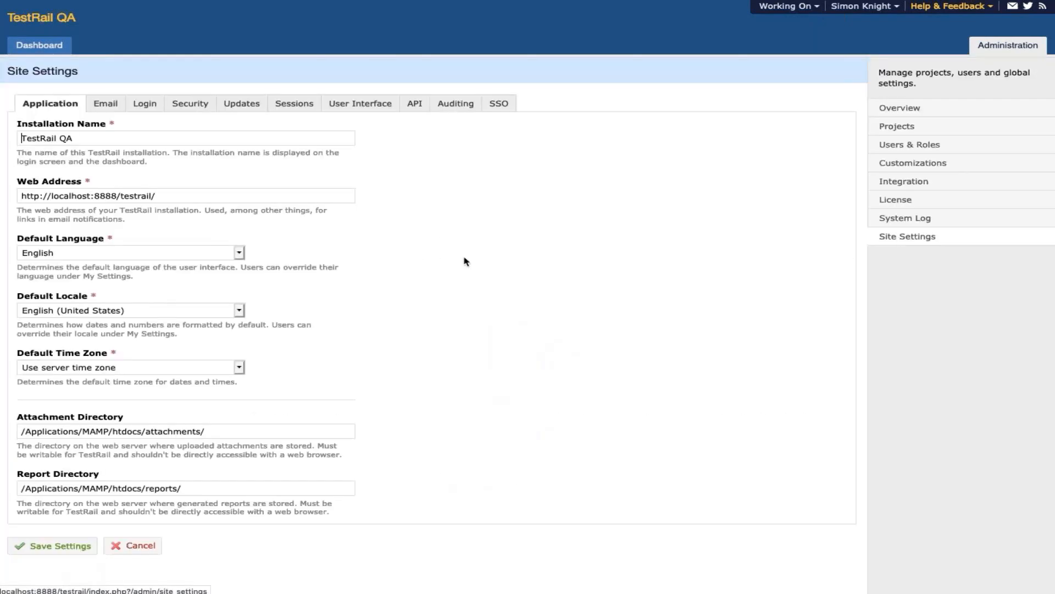
# - Keep Audit Level High and set a Custom maximum of 7 million records
pyautogui.click(455, 107)
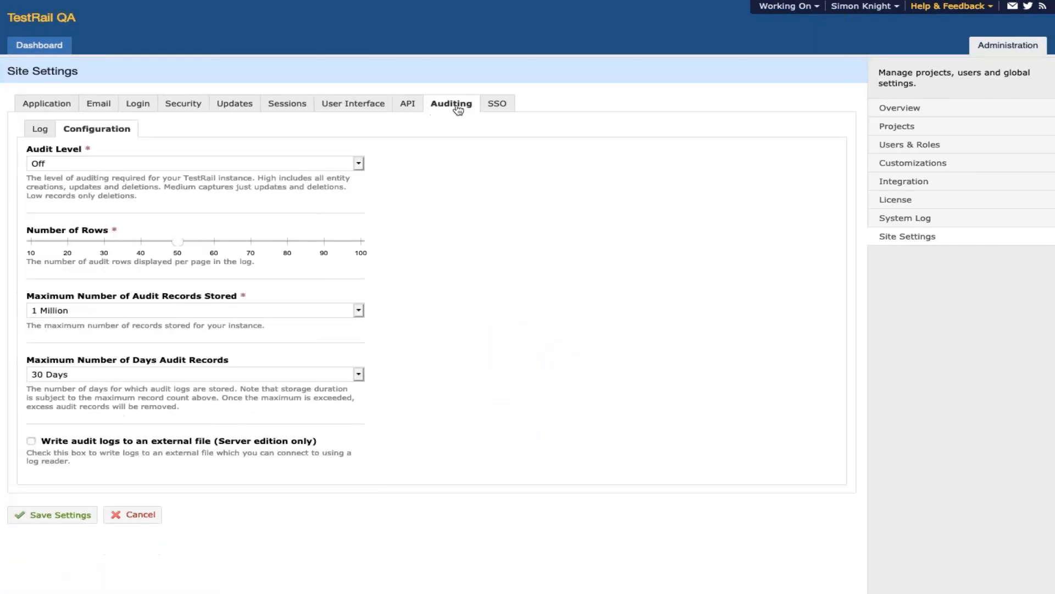
pyautogui.click(337, 167)
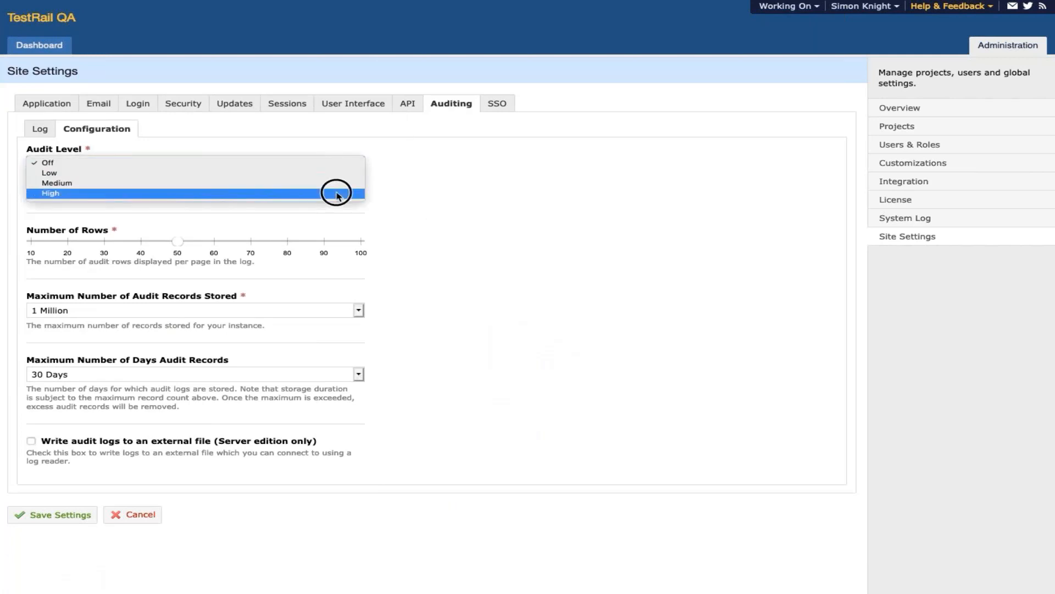
pyautogui.click(337, 193)
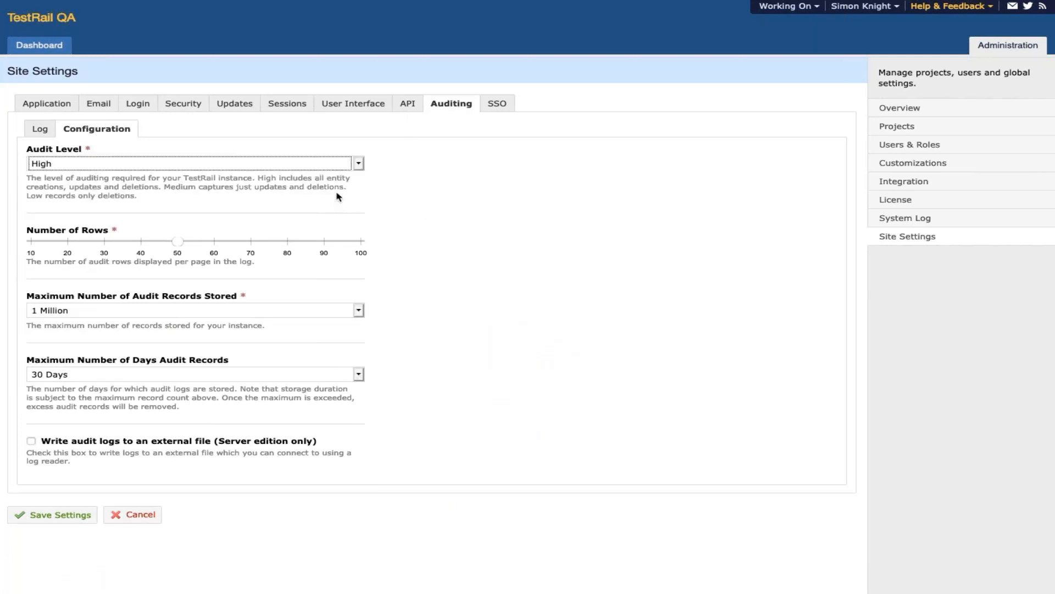
pyautogui.click(122, 317)
pyautogui.click(118, 350)
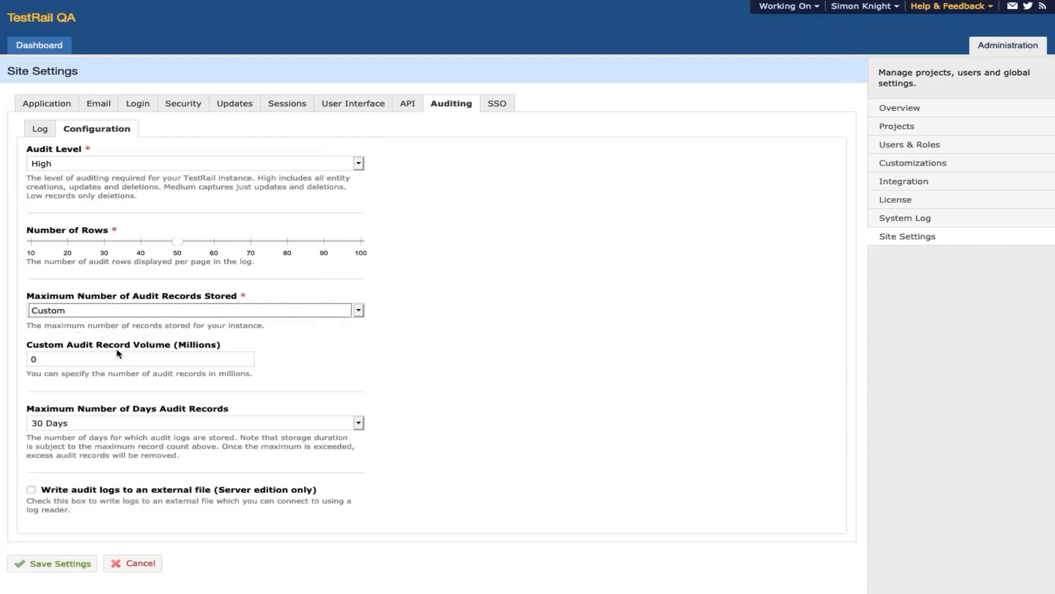
pyautogui.click(113, 355)
pyautogui.press('BackSpace')
pyautogui.write('7')
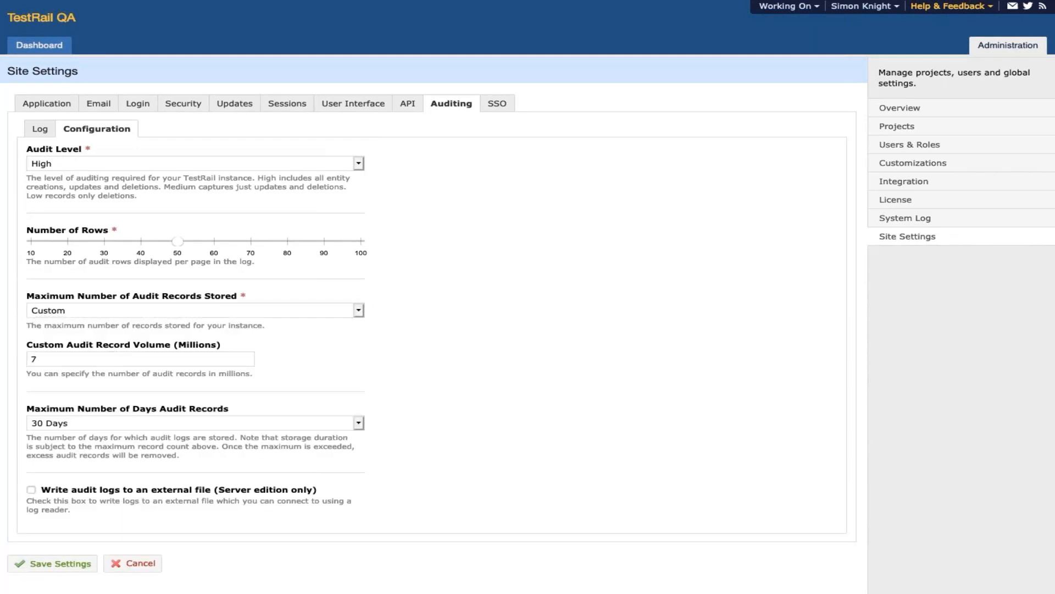
# - Set Custom retention to 120 days, enable external-file audit logging, and save
pyautogui.click(113, 423)
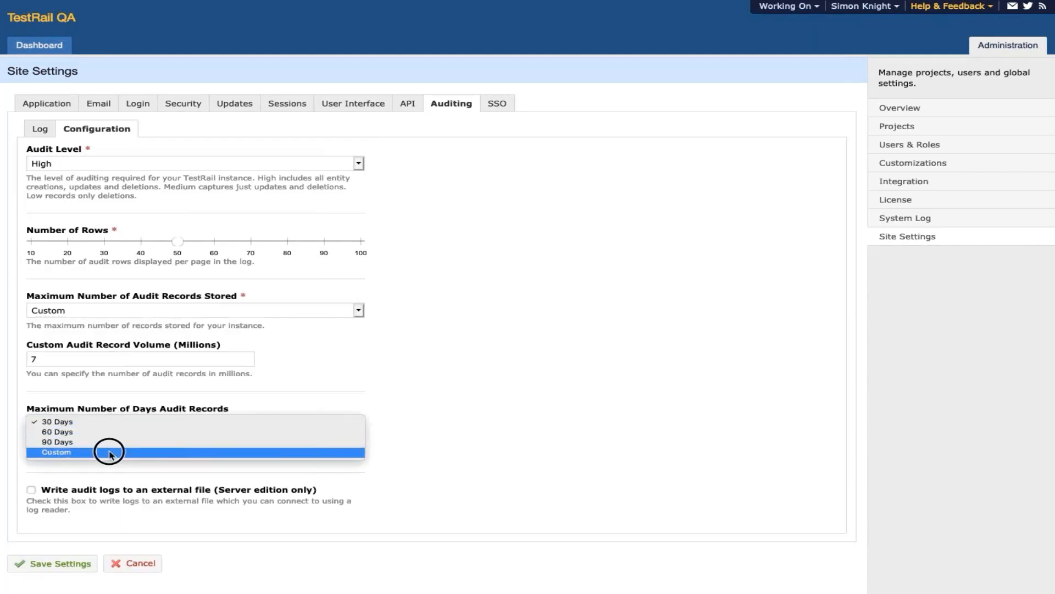
pyautogui.click(110, 452)
pyautogui.click(99, 487)
pyautogui.press('BackSpace')
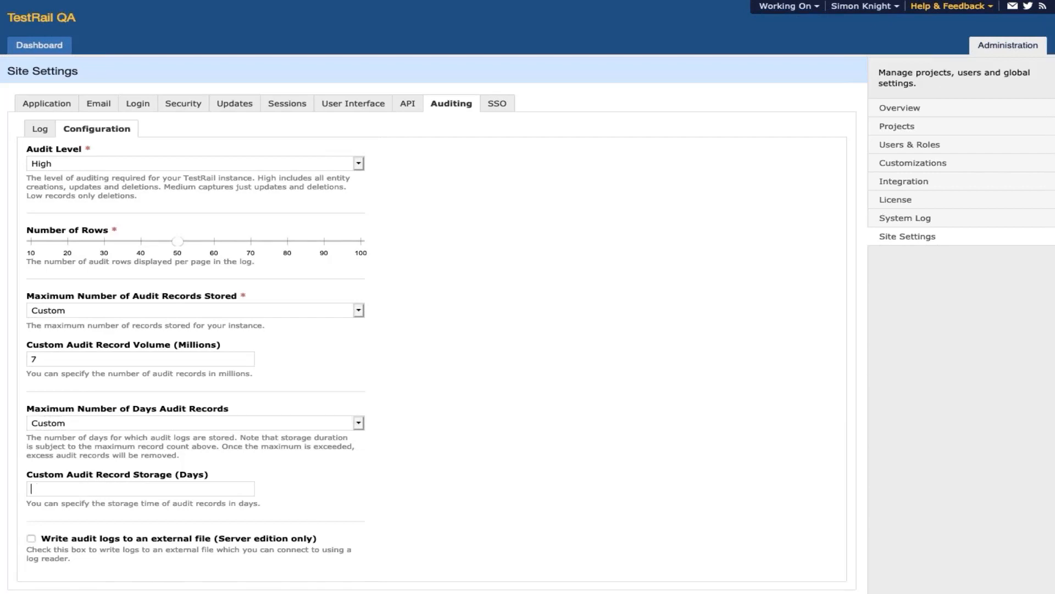
pyautogui.write('120')
pyautogui.scroll(-2, 201, 523)
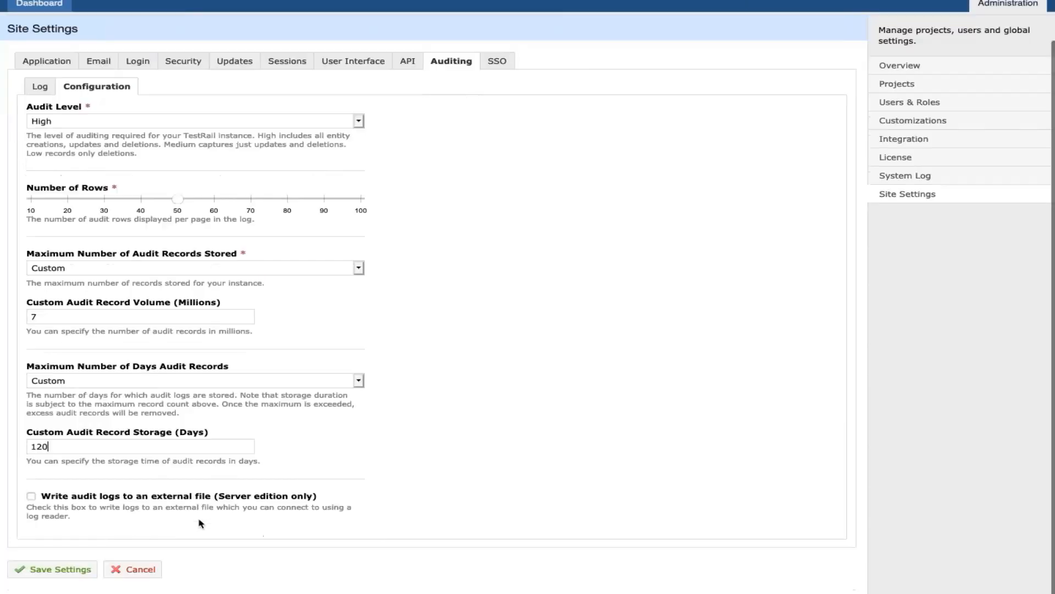
pyautogui.click(31, 497)
pyautogui.click(79, 569)
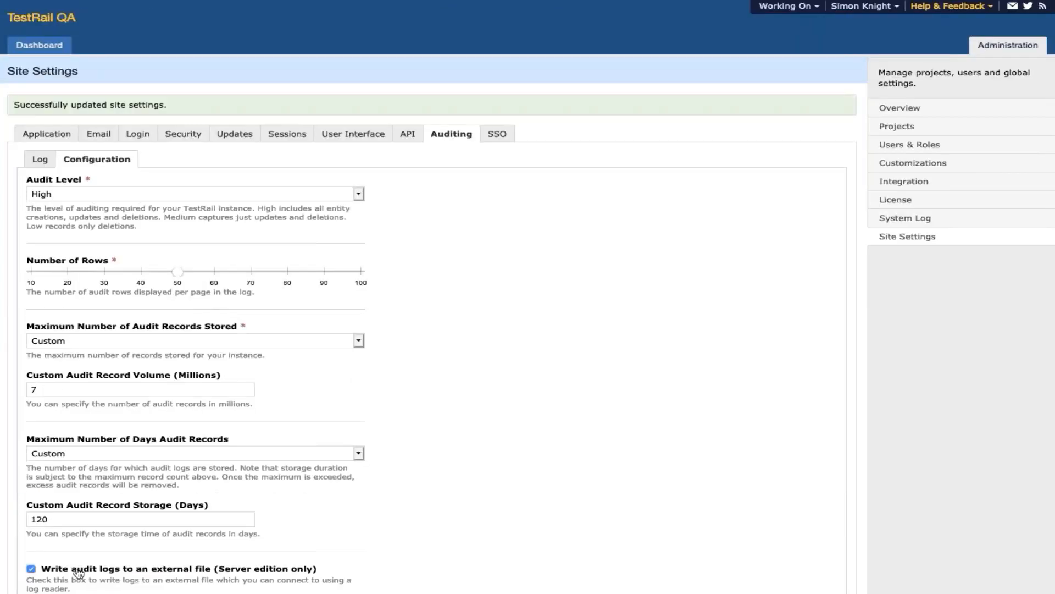
# - Open audit-2019-02-28.log from the audit folder in Console, then return to TestRail
pyautogui.press('super+Tab')
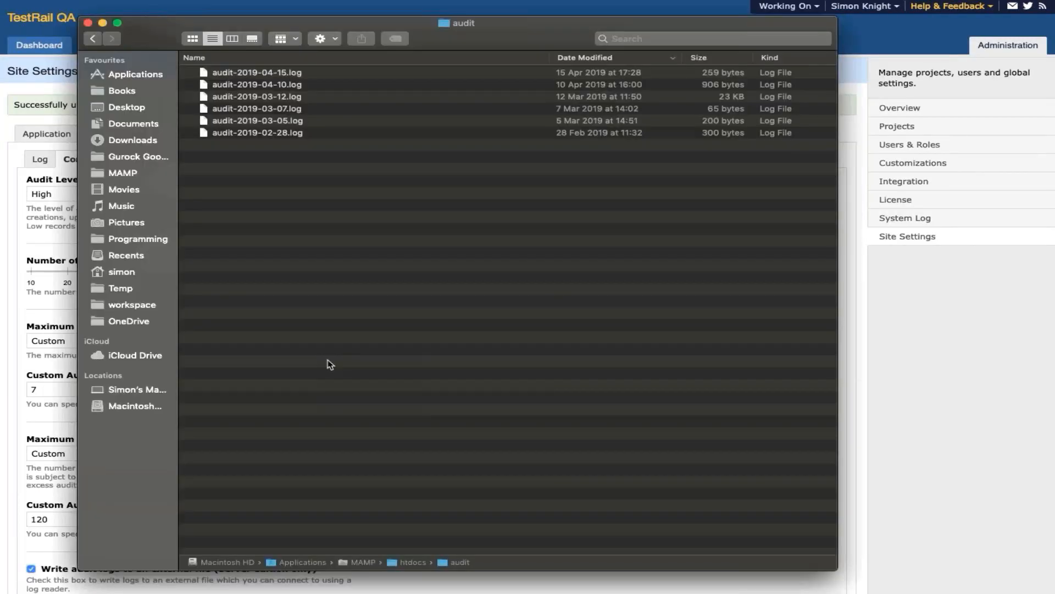
pyautogui.click(304, 133)
pyautogui.rightClick(304, 134)
pyautogui.moveTo(326, 150)
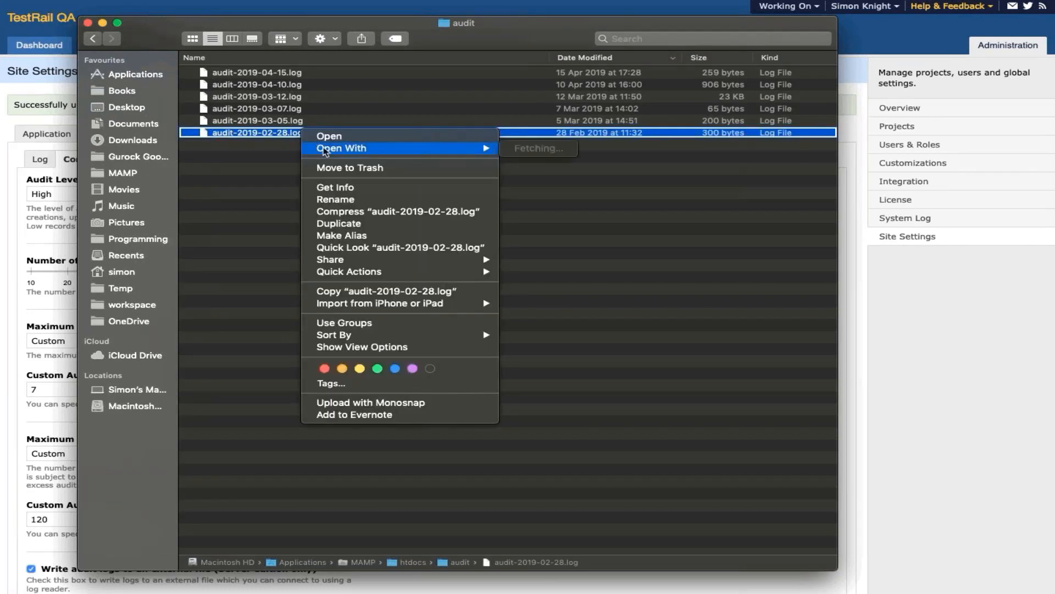
pyautogui.click(562, 151)
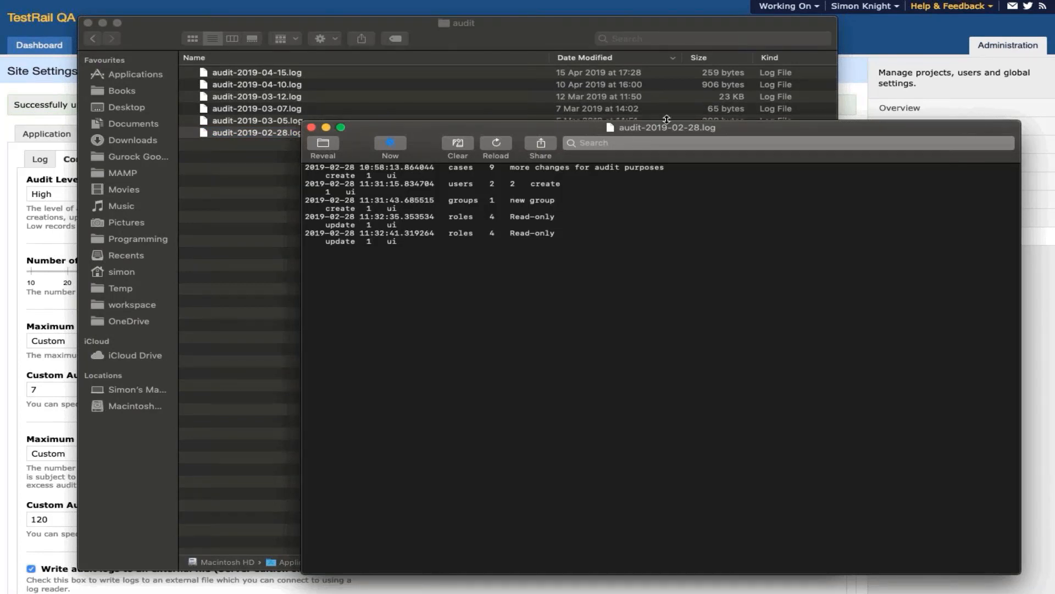
pyautogui.click(842, 0)
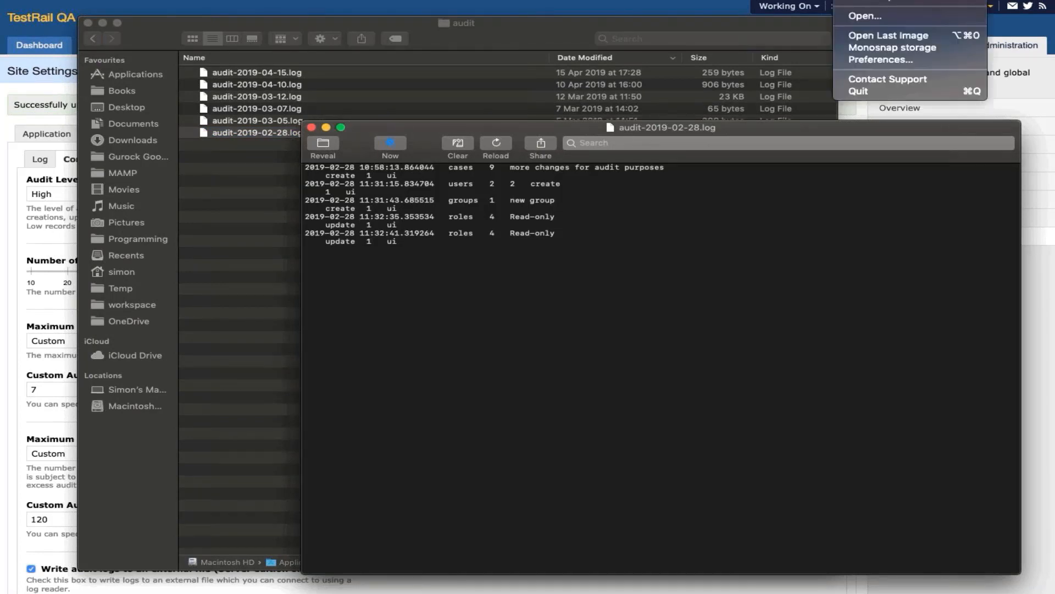
pyautogui.click(849, 0)
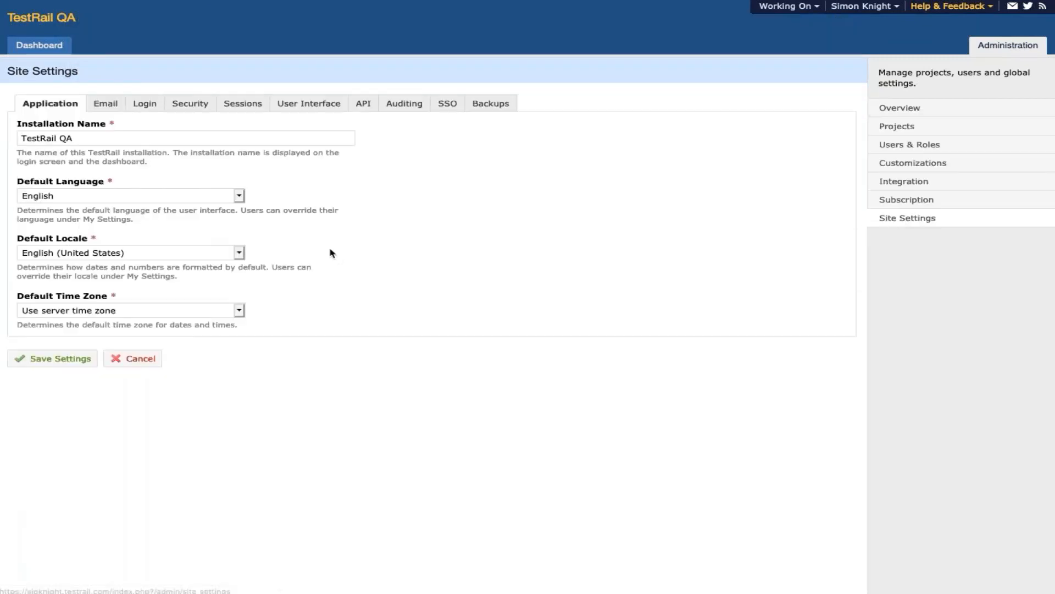
# - Revert auditing to High with 10 Million records and 90 Days retention, and save
pyautogui.click(398, 106)
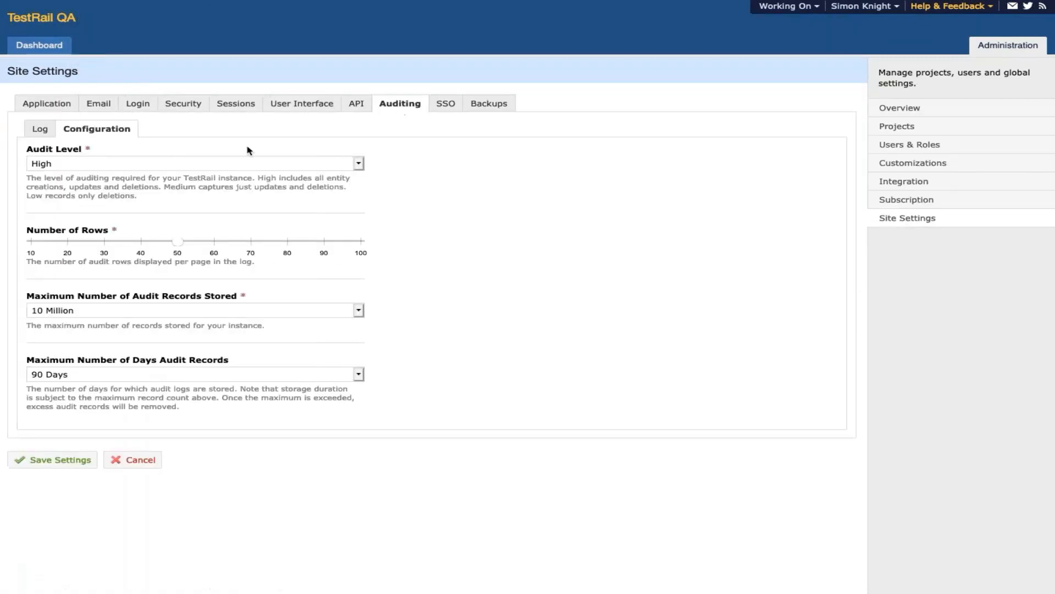
pyautogui.click(246, 164)
pyautogui.click(246, 164)
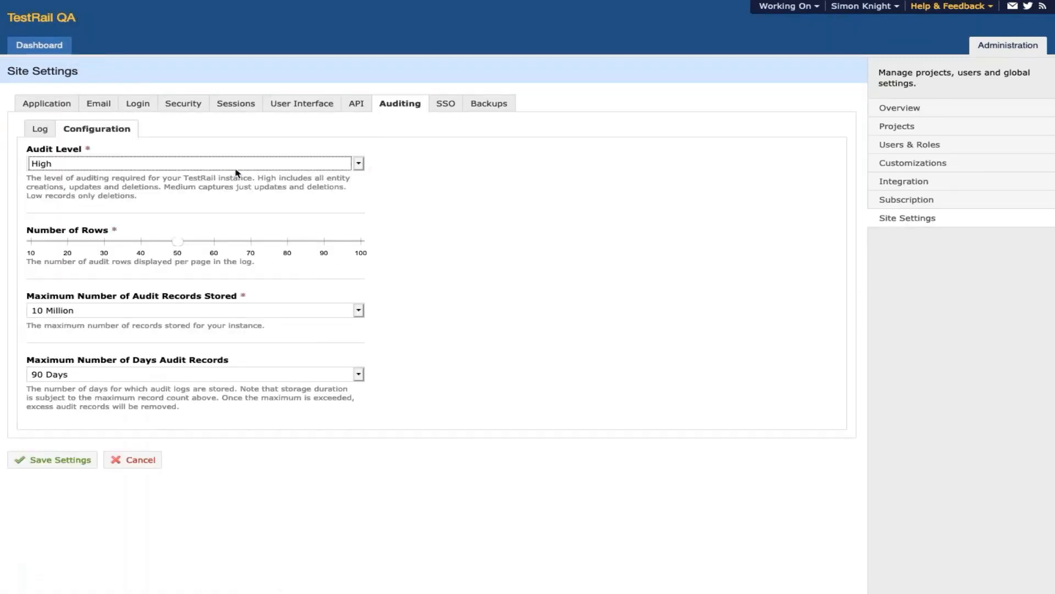
pyautogui.click(116, 311)
pyautogui.click(116, 311)
pyautogui.click(104, 379)
pyautogui.click(99, 373)
pyautogui.click(72, 456)
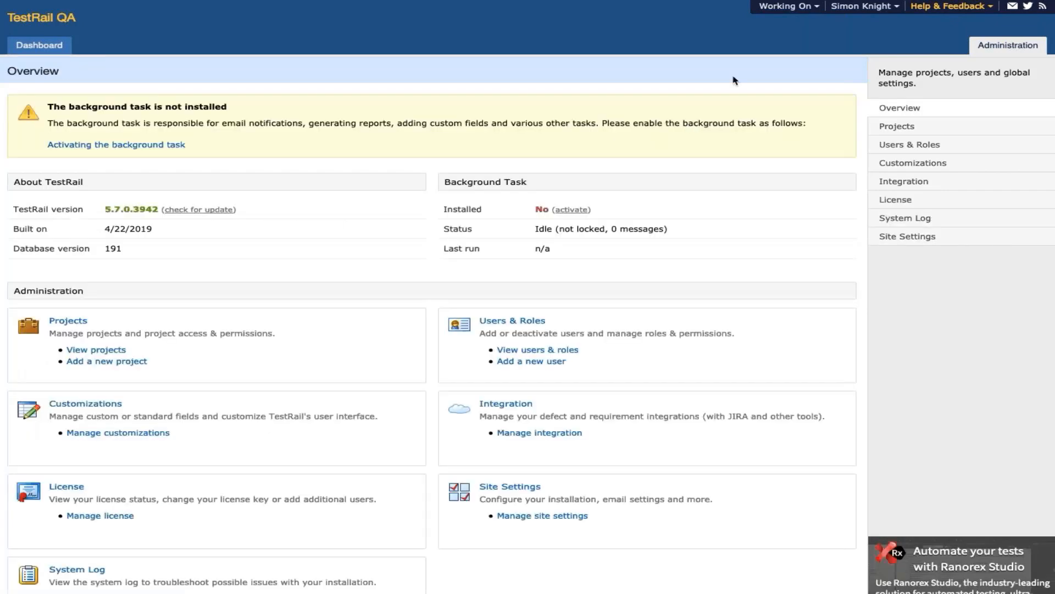
# - Set Audit Level High and a Custom record limit, clearing its default 0 value
pyautogui.click(898, 237)
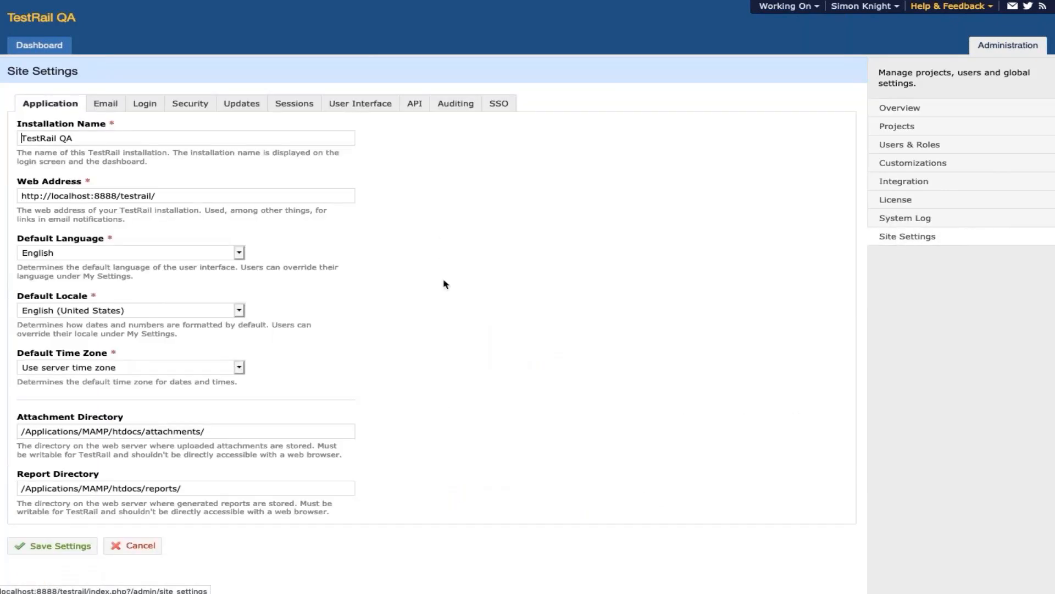
pyautogui.click(458, 107)
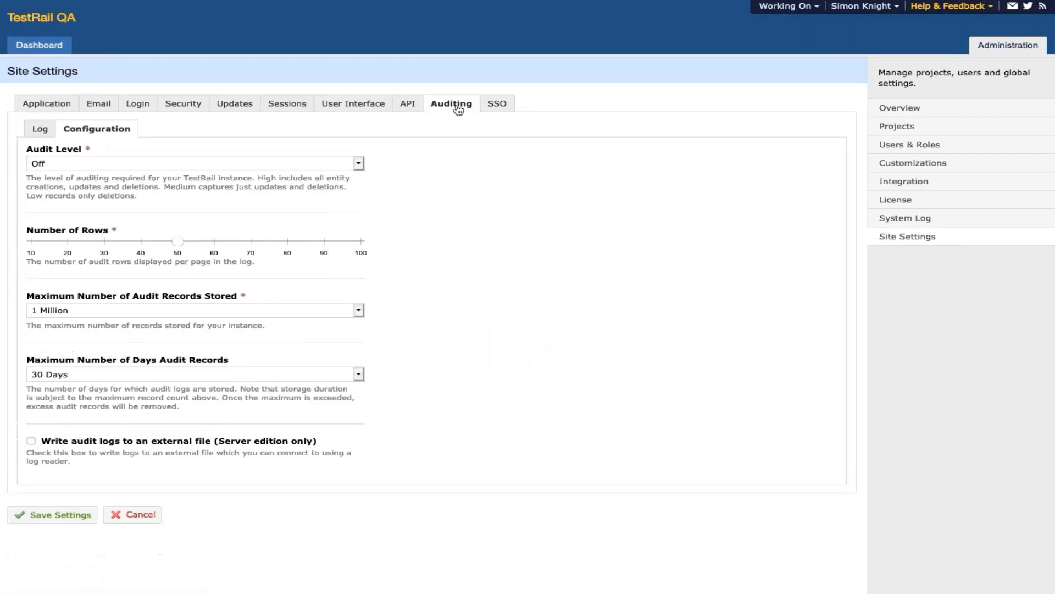
pyautogui.click(338, 171)
pyautogui.click(339, 195)
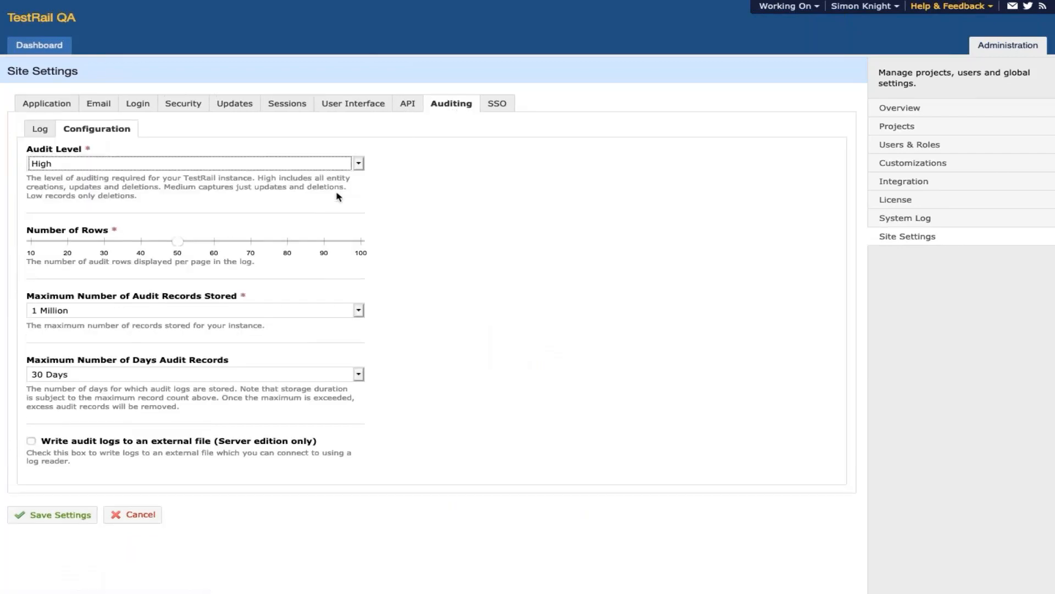
pyautogui.click(122, 316)
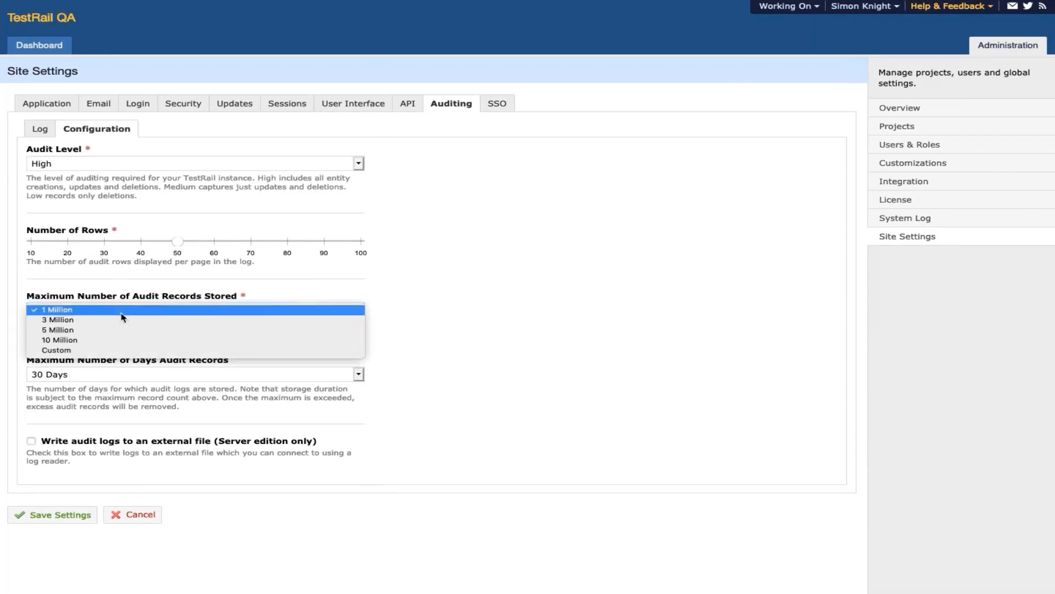
pyautogui.click(119, 350)
pyautogui.click(113, 355)
pyautogui.press('BackSpace')
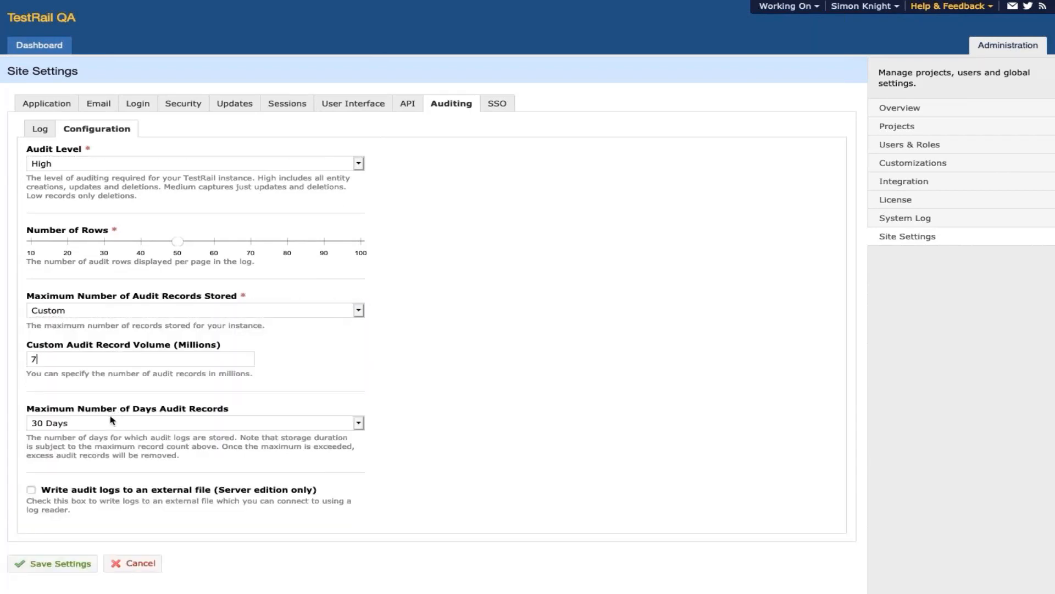
# - Switch retention days to Custom and clear the default 0 days value
pyautogui.click(113, 423)
pyautogui.click(111, 454)
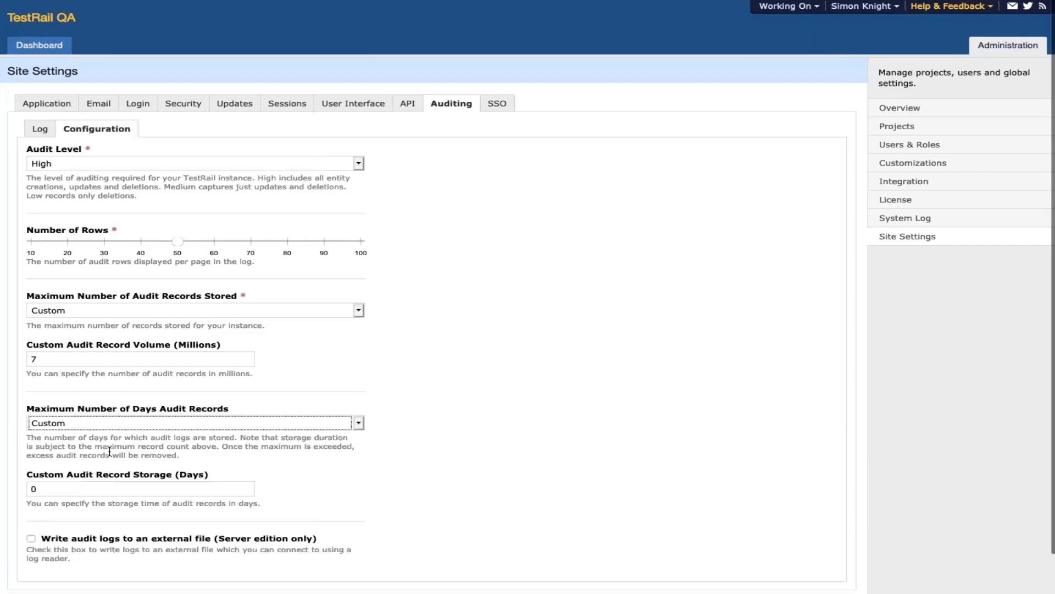
pyautogui.click(97, 483)
pyautogui.press('BackSpace')
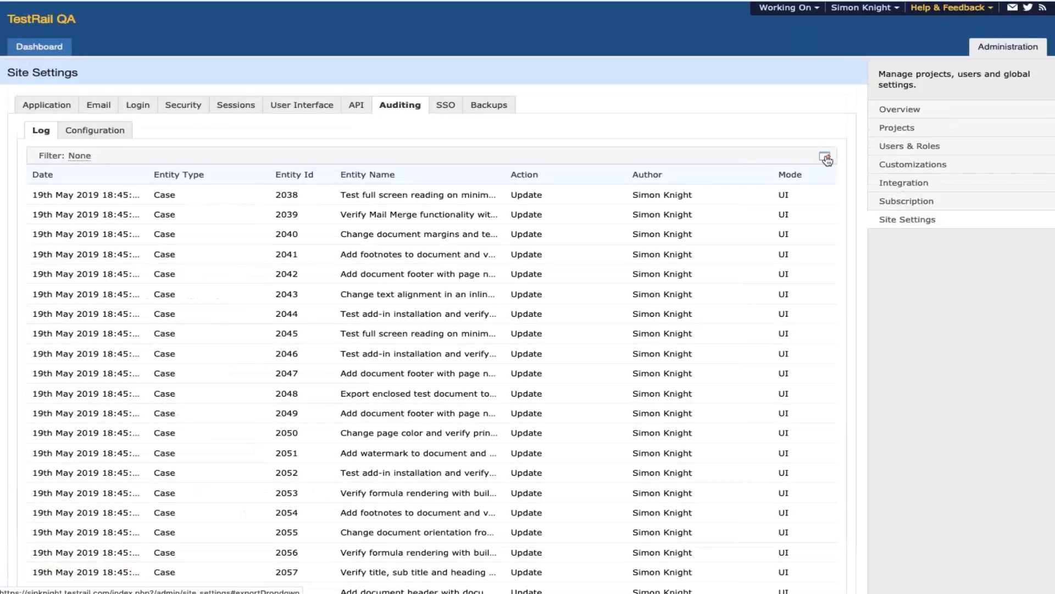
pyautogui.click(826, 159)
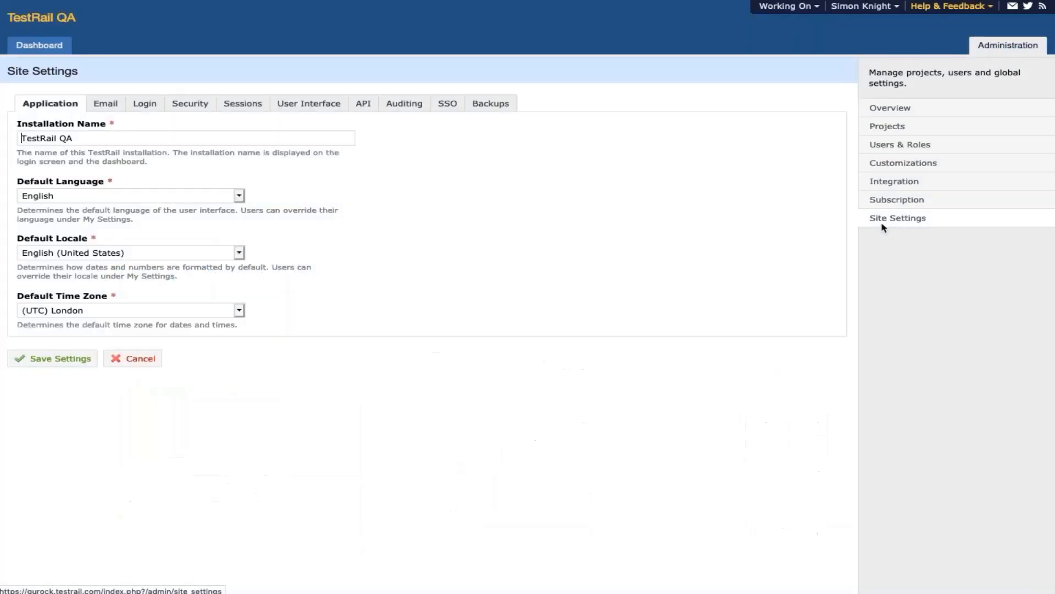
# - Filter the audit log to API-mode entries only and page to the next results
pyautogui.click(402, 104)
pyautogui.click(41, 130)
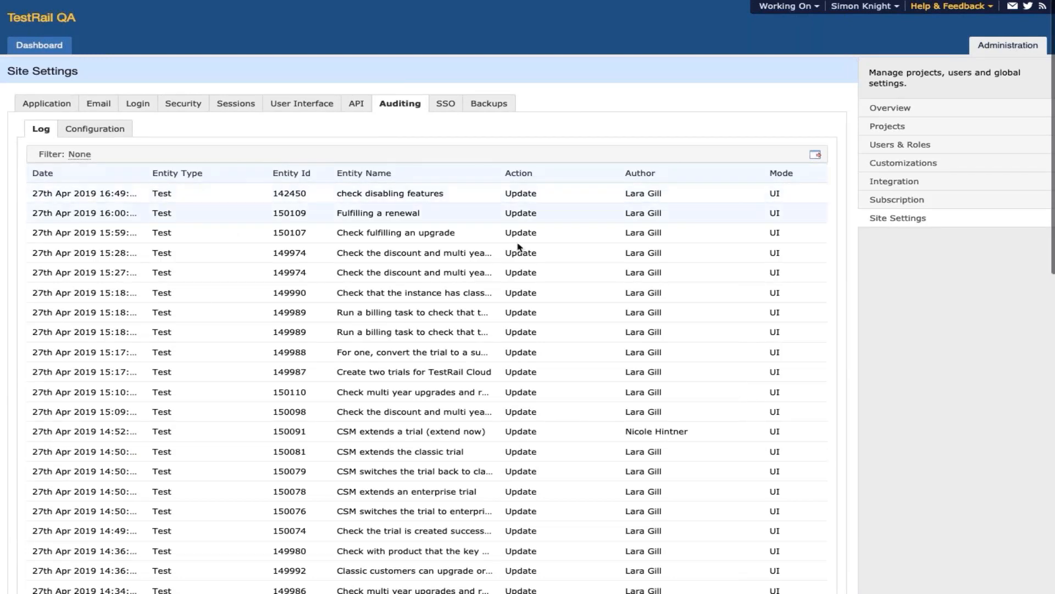
pyautogui.click(78, 157)
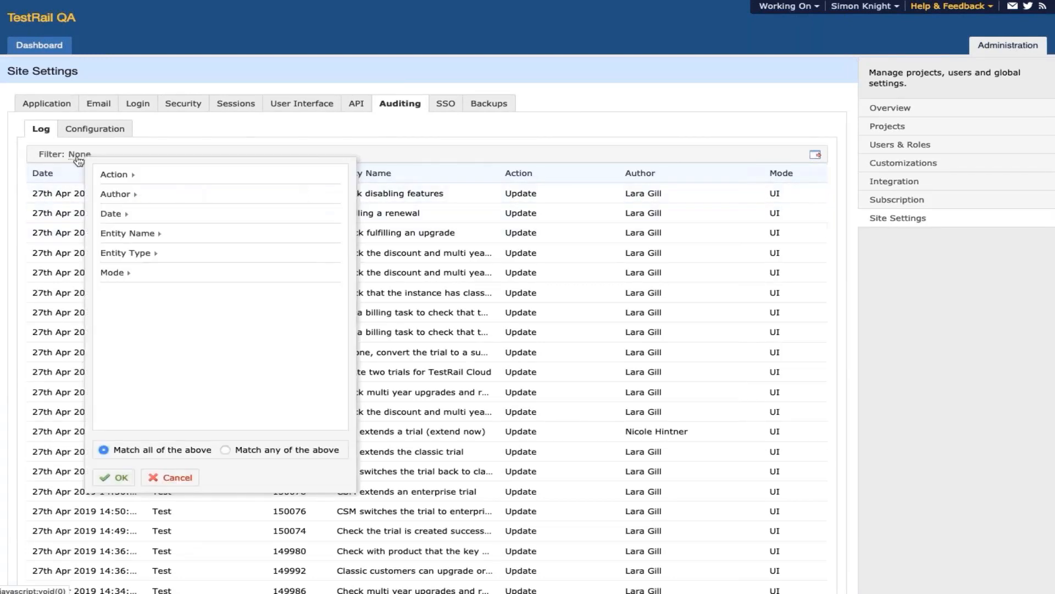
pyautogui.click(118, 274)
pyautogui.click(113, 298)
pyautogui.click(120, 479)
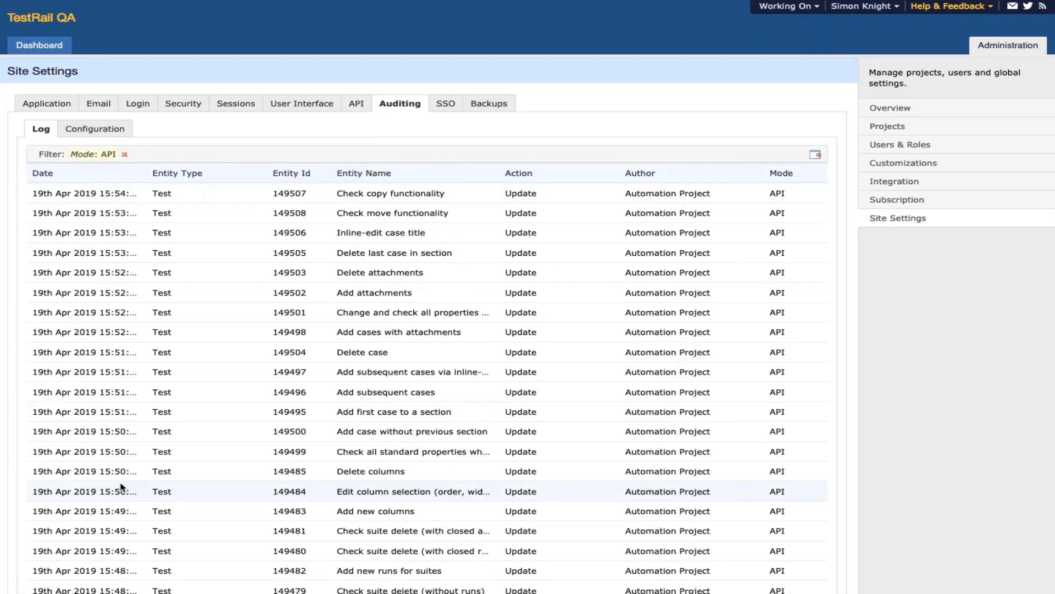
pyautogui.scroll(-10, 121, 486)
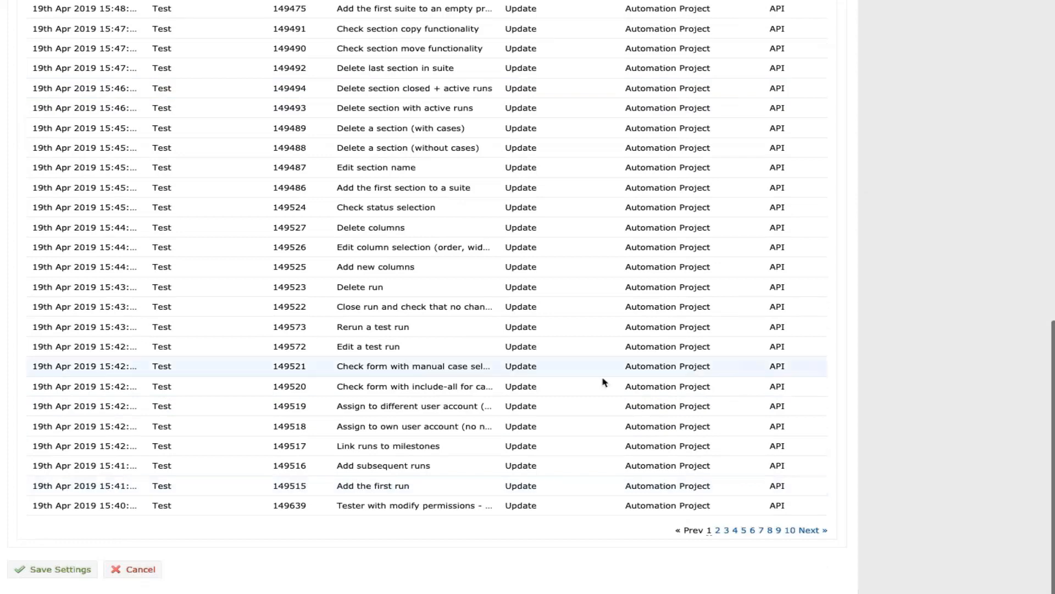
pyautogui.click(815, 535)
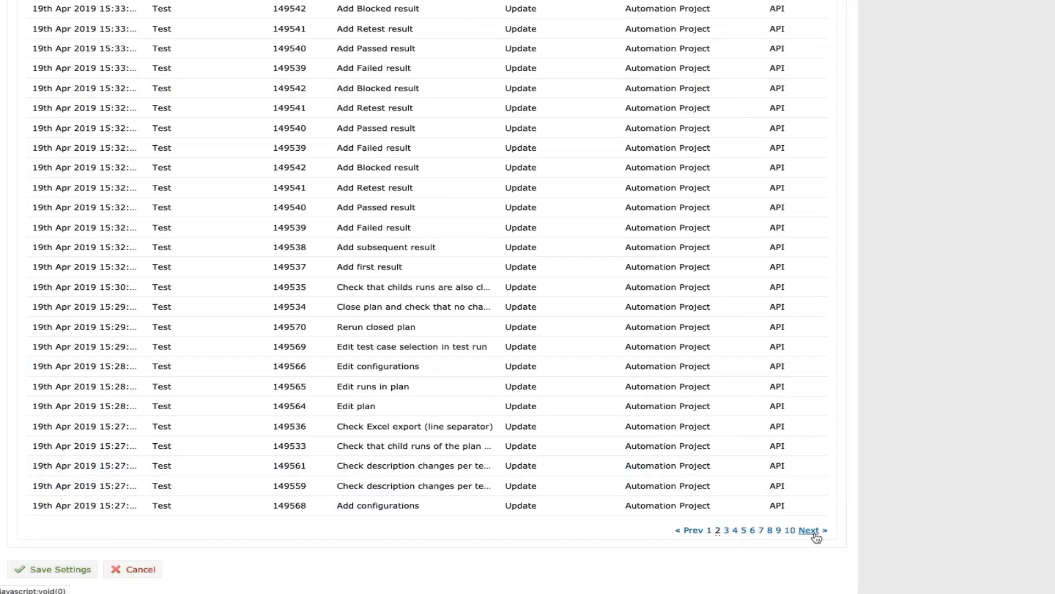
pyautogui.click(826, 535)
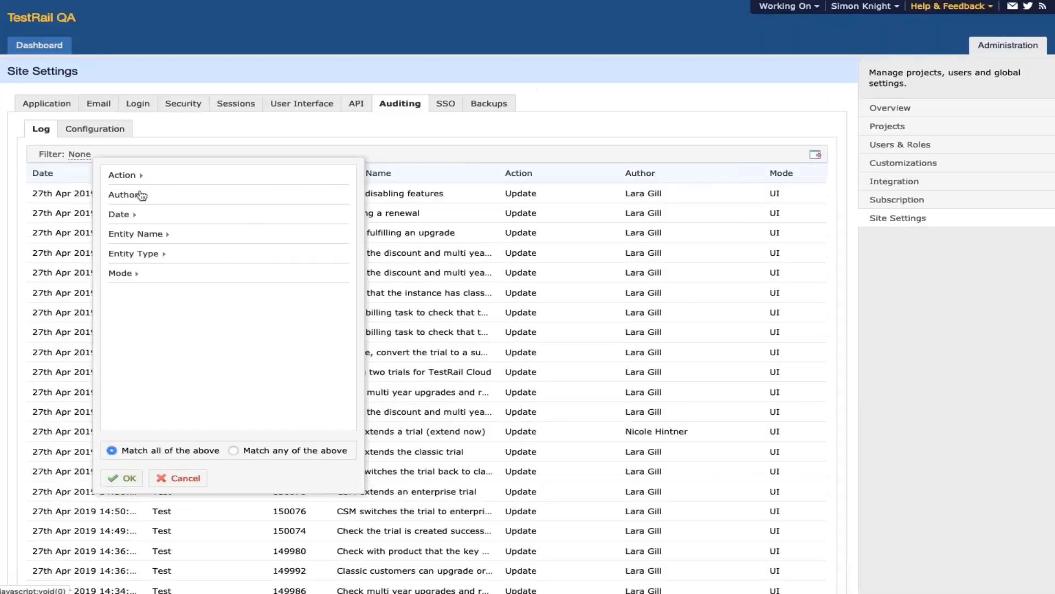
# - Filter the audit log to one author's entries with entity type Test Run
pyautogui.click(142, 195)
pyautogui.scroll(-10, 190, 235)
pyautogui.scroll(5, 190, 235)
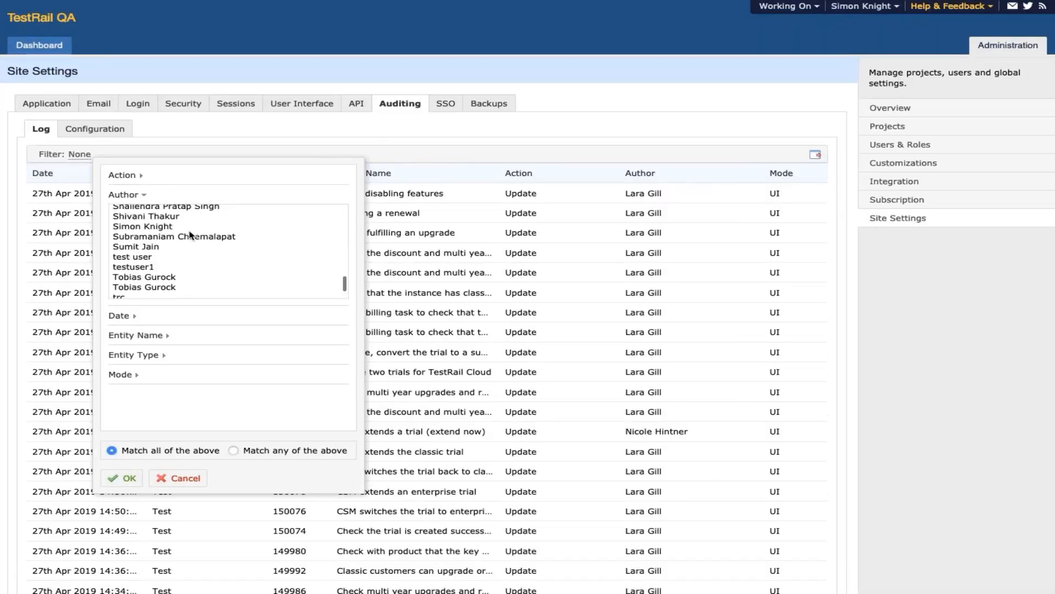
pyautogui.click(175, 229)
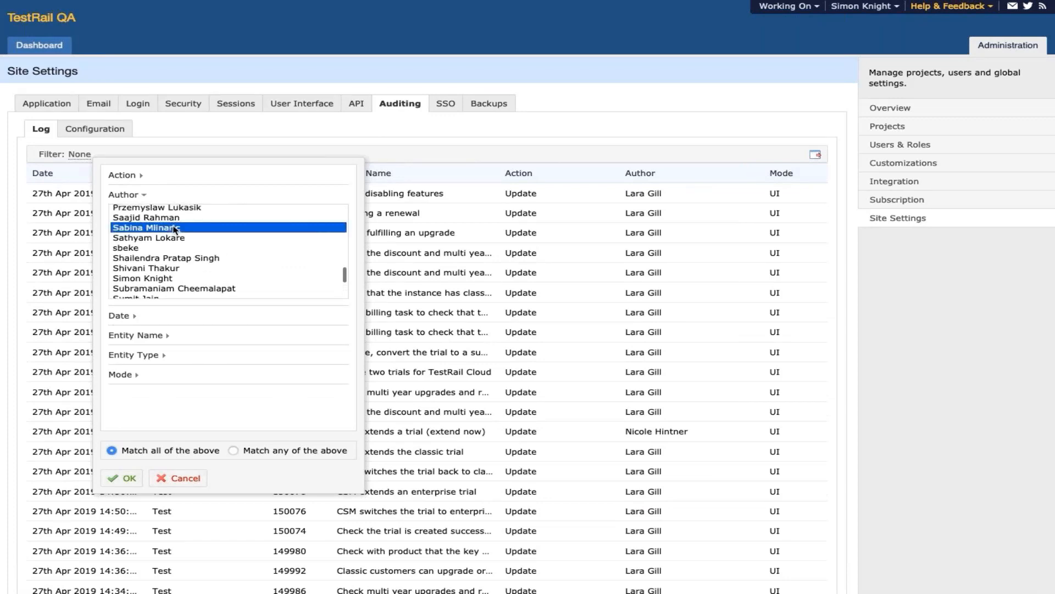
pyautogui.click(133, 355)
pyautogui.scroll(-2, 137, 357)
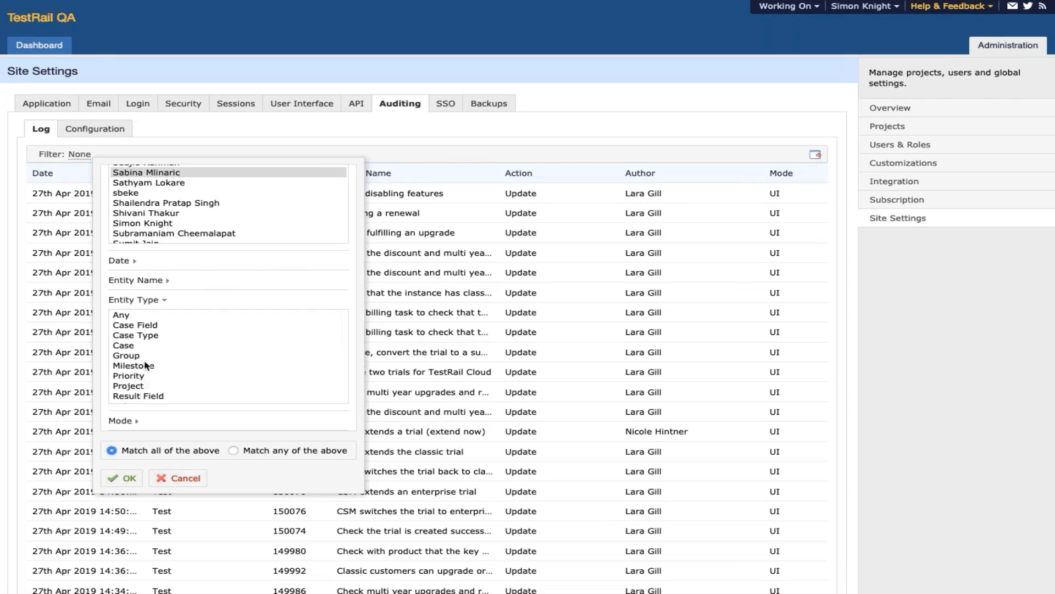
pyautogui.scroll(2, 143, 375)
pyautogui.scroll(-3, 140, 385)
pyautogui.scroll(-2, 139, 386)
pyautogui.click(140, 370)
pyautogui.click(132, 482)
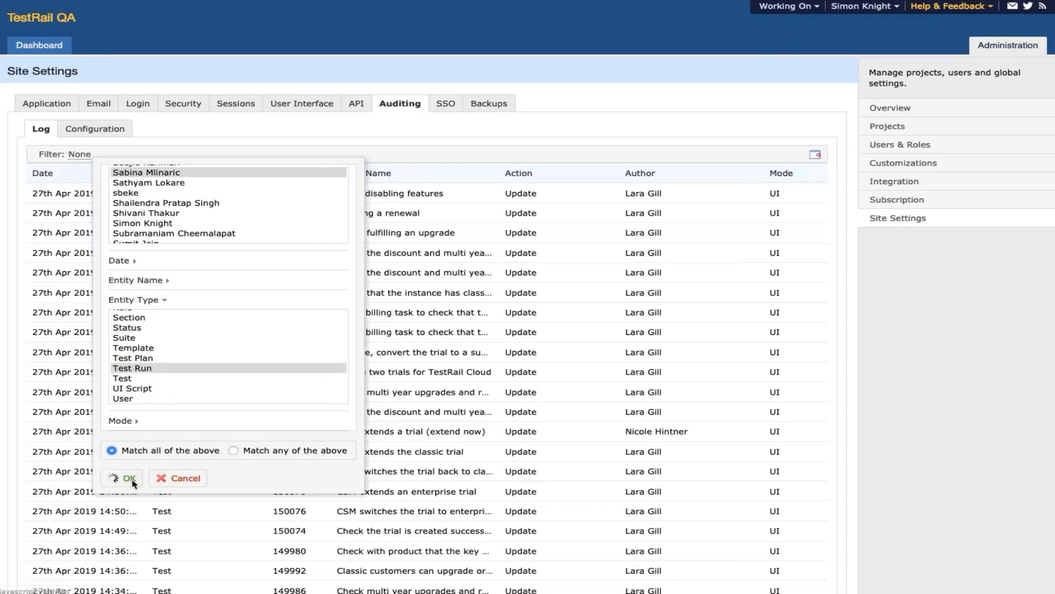
# - Return to the Application site settings page
pyautogui.scroll(-5, 201, 483)
pyautogui.scroll(5, 179, 428)
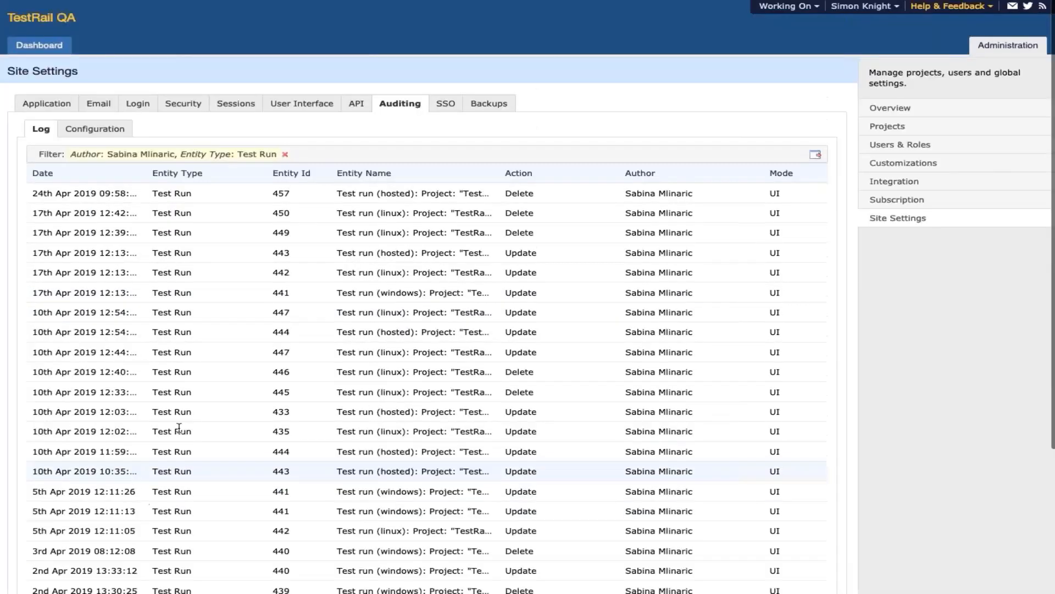
pyautogui.click(883, 225)
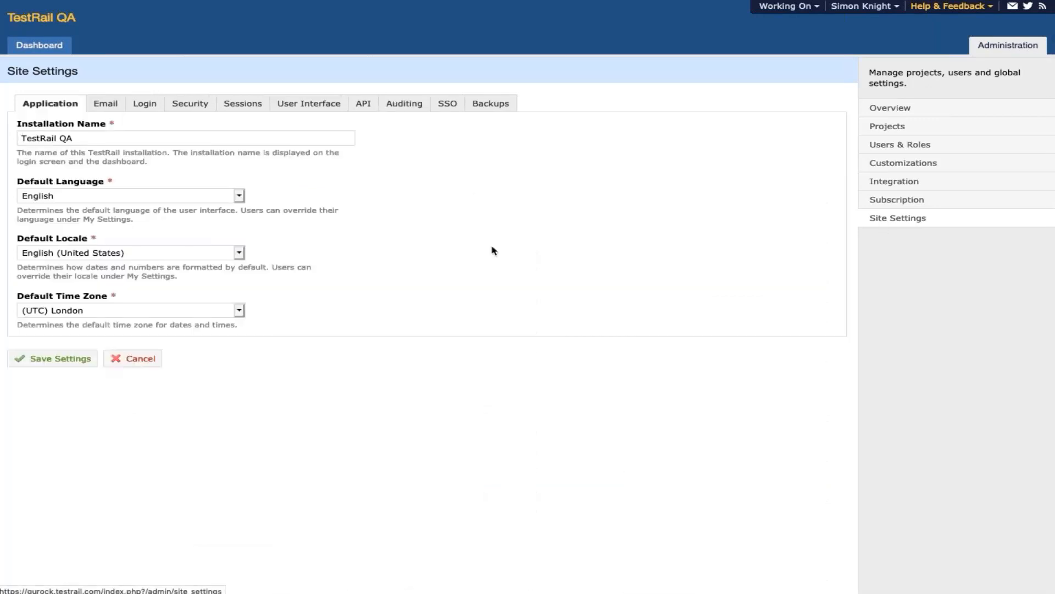
# - Filter the Auditing Log to API mode entries and move to its second page
pyautogui.click(404, 104)
pyautogui.click(47, 135)
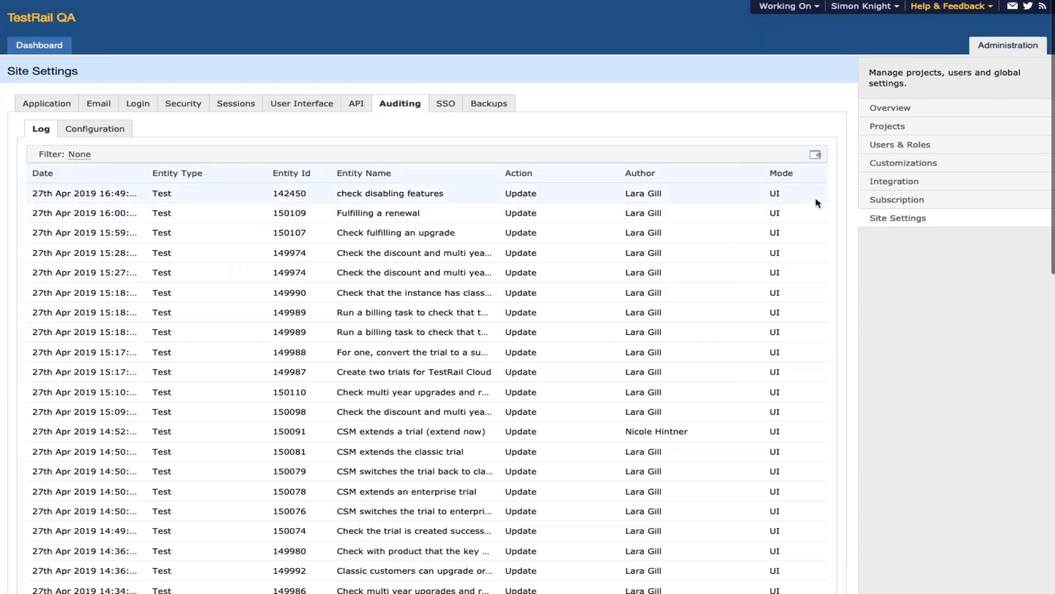
pyautogui.click(77, 155)
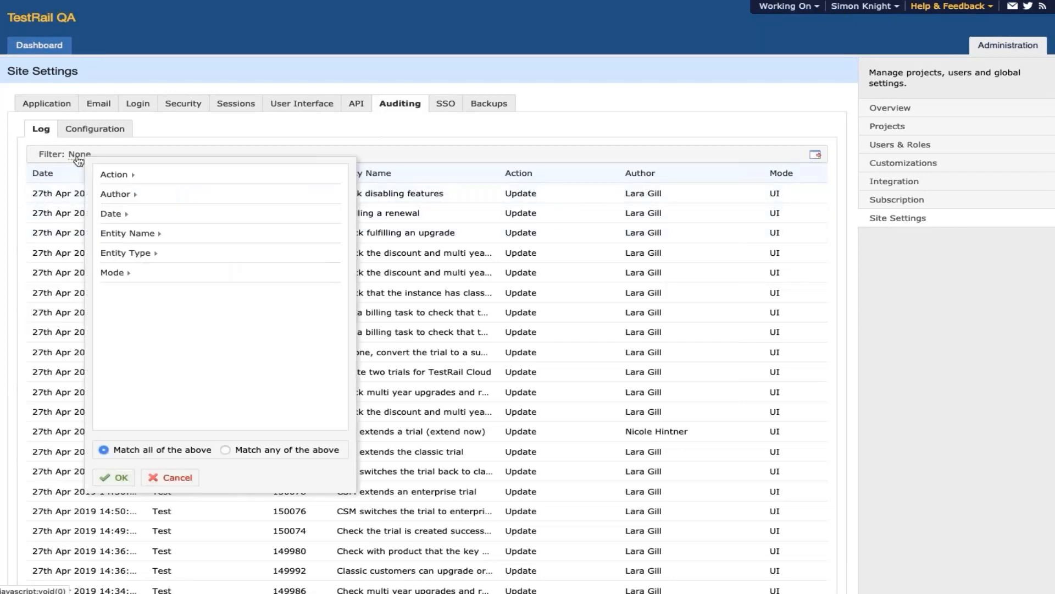
pyautogui.click(118, 274)
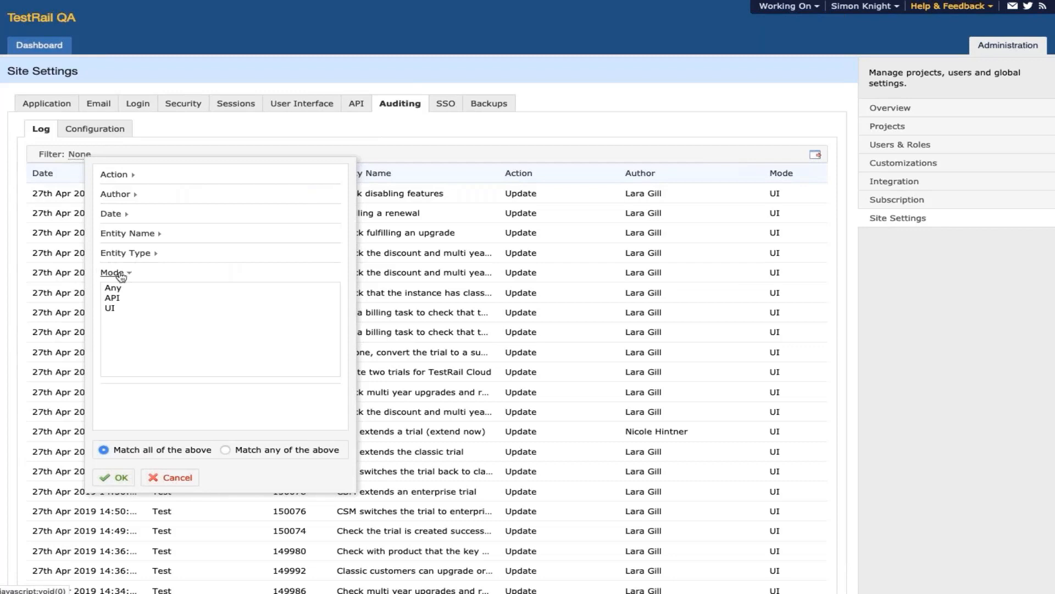
pyautogui.click(115, 299)
pyautogui.click(121, 488)
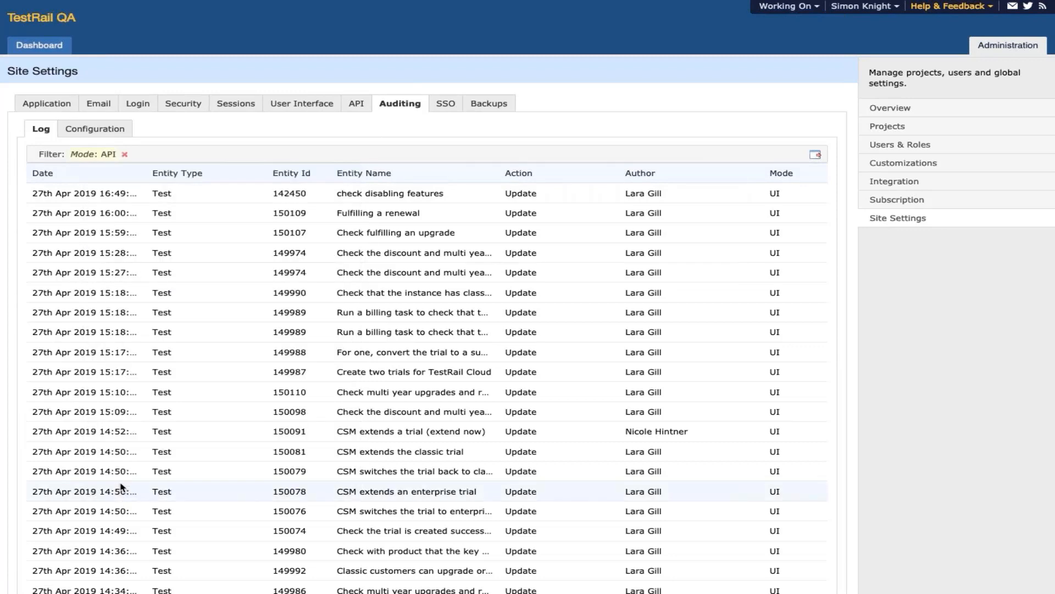
pyautogui.scroll(-10, 122, 487)
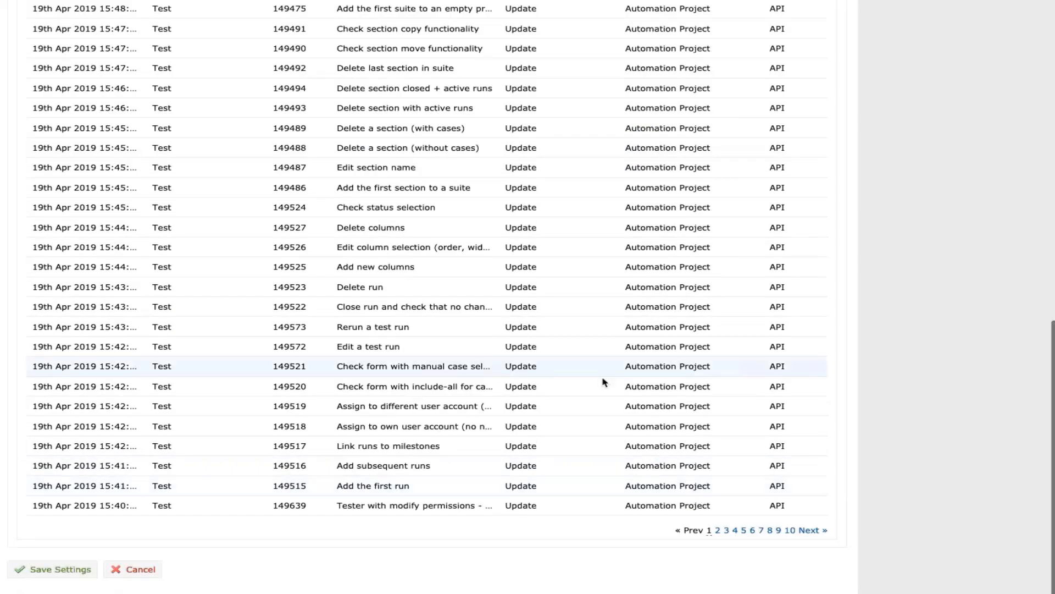
pyautogui.click(824, 531)
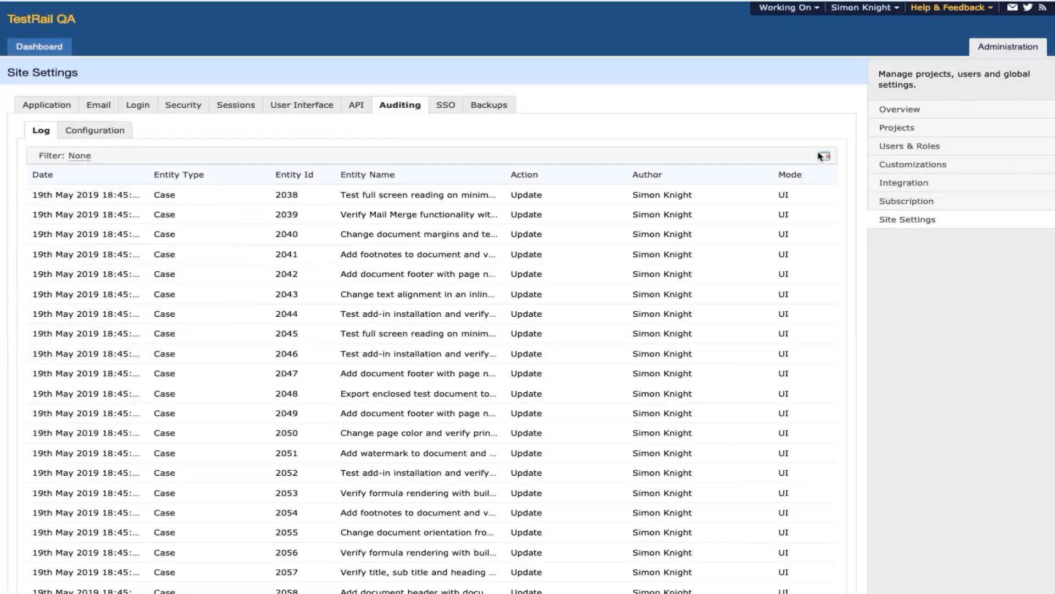
# - Export today's audit log entries as audit_2019_05_19.csv and open it in Numbers
pyautogui.click(823, 155)
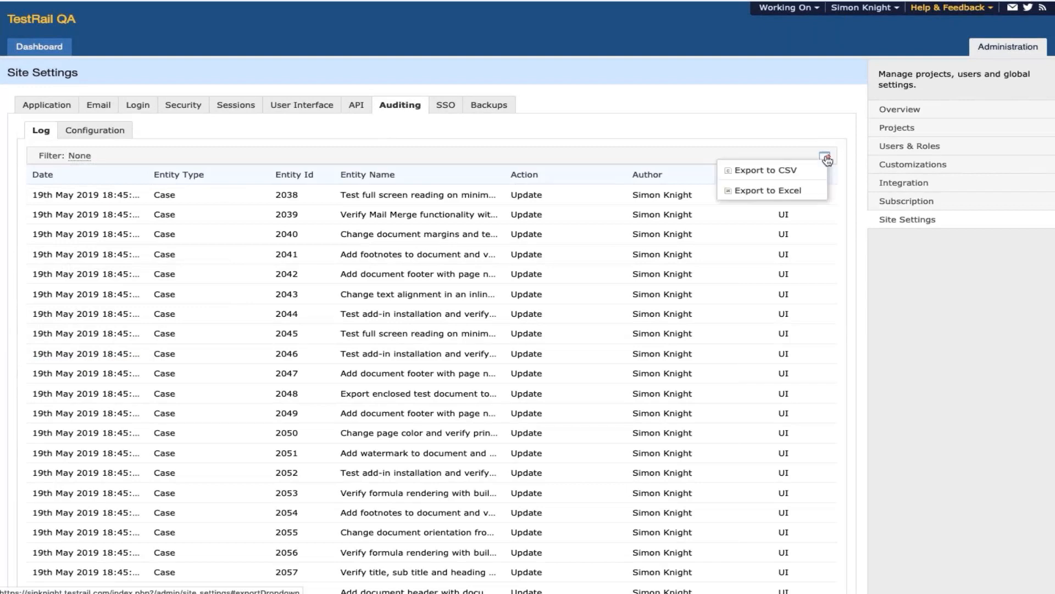
pyautogui.moveTo(770, 170)
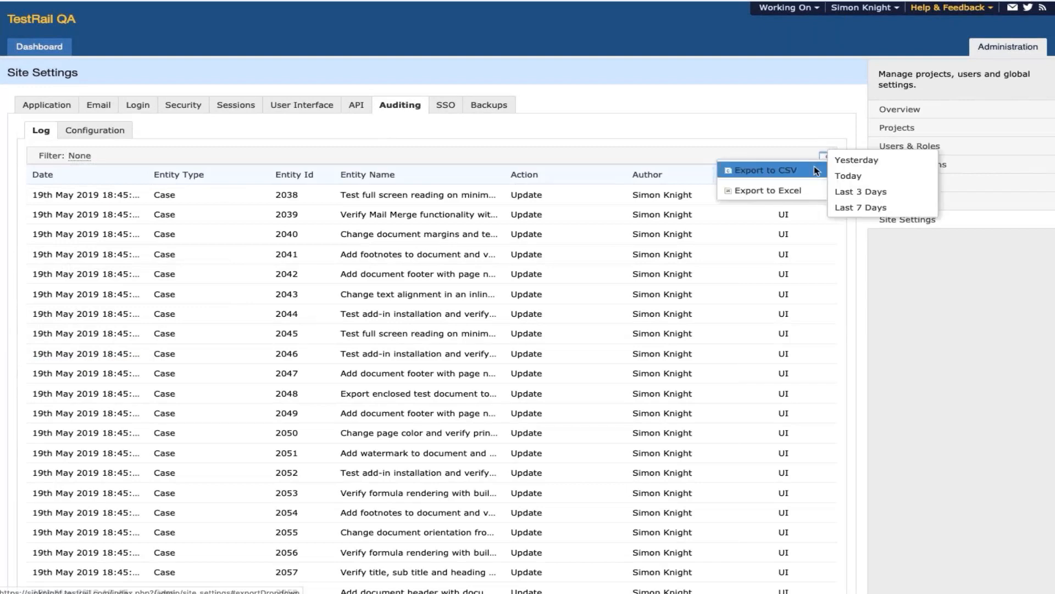
pyautogui.click(852, 179)
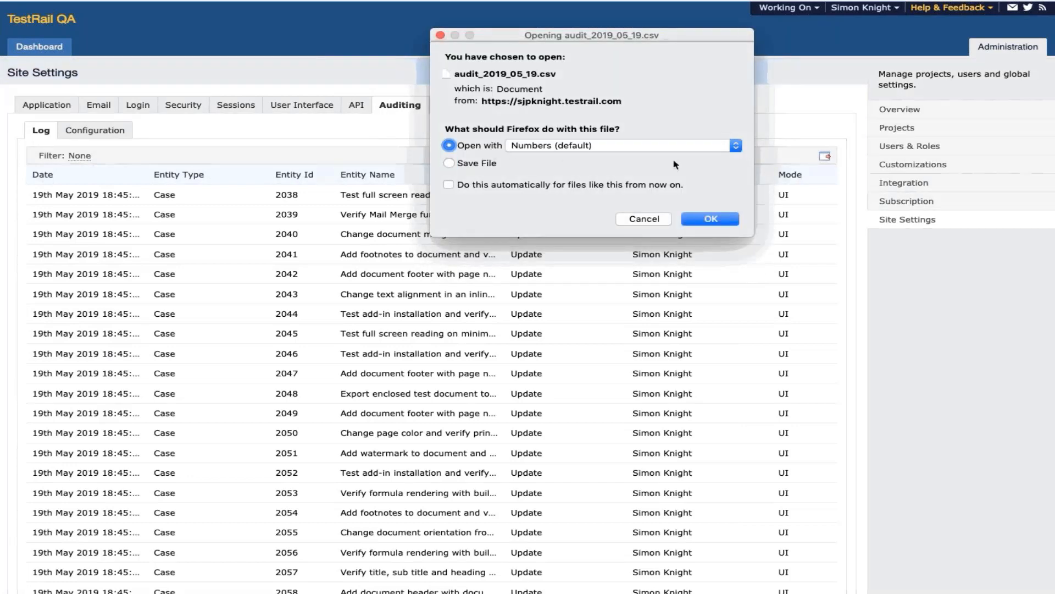
pyautogui.click(720, 218)
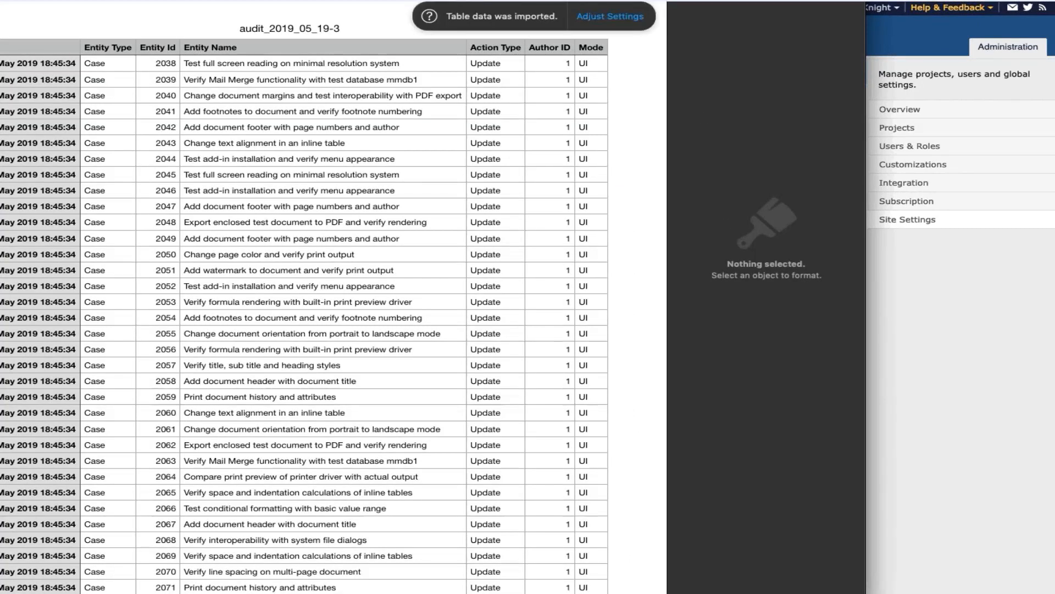
# - Shift the Numbers window to reveal the Date column, then show the Question & Answers slide
pyautogui.moveTo(352, 0); pyautogui.dragTo(409, 0)
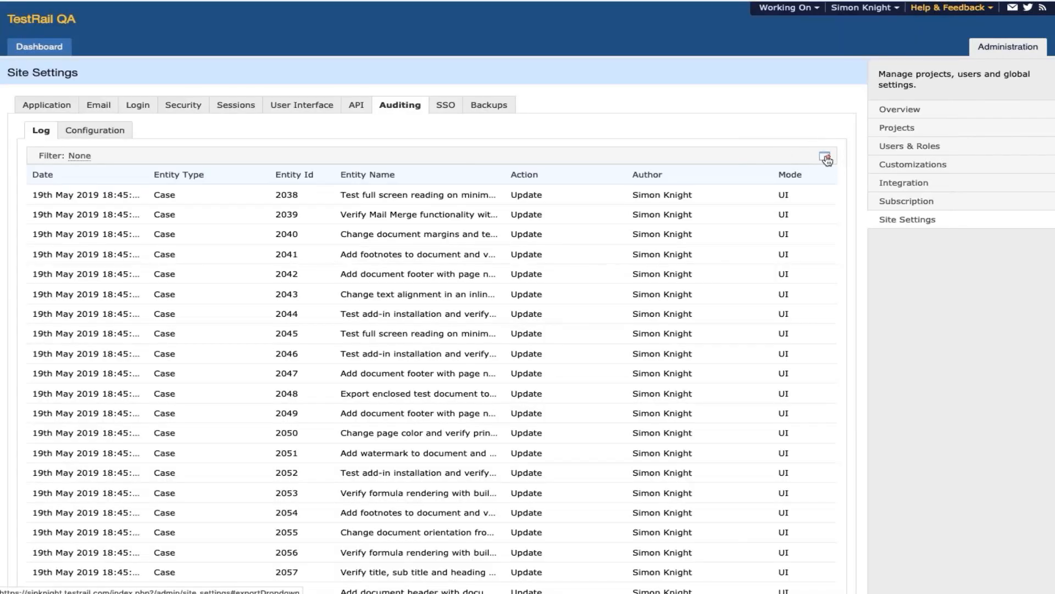
pyautogui.click(824, 156)
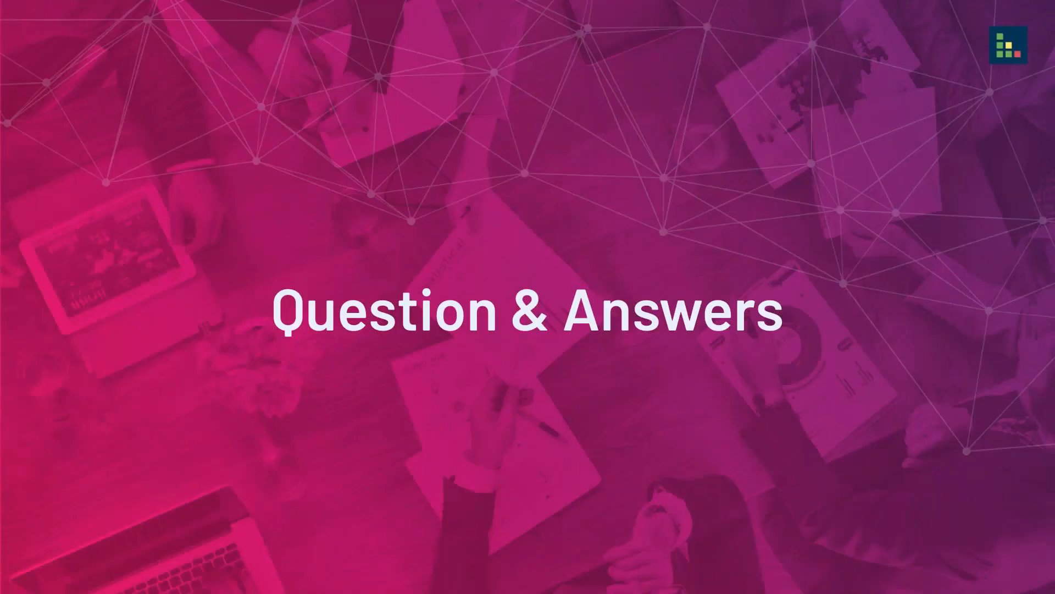